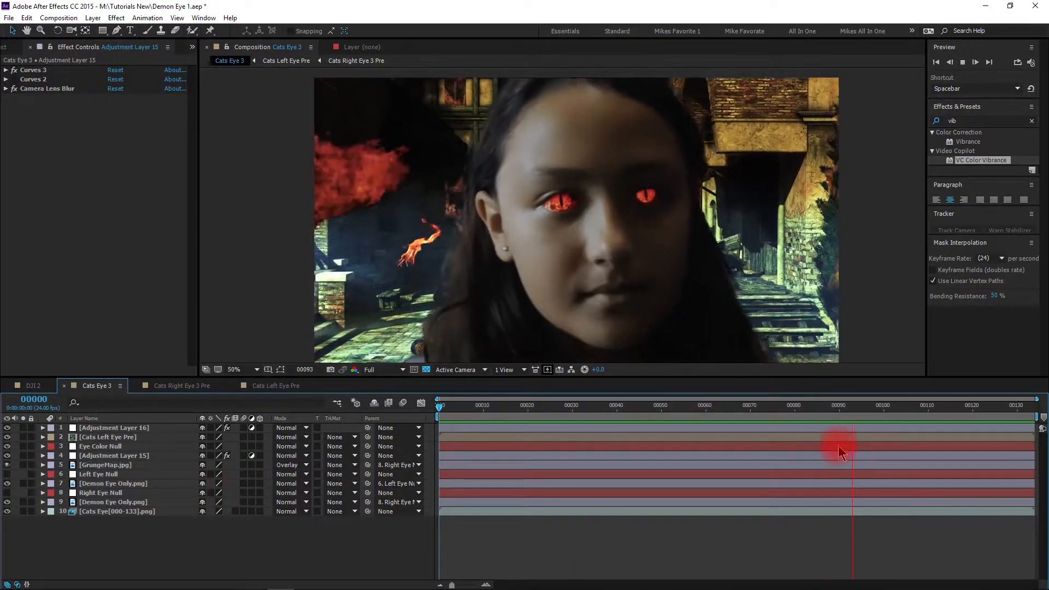
# Return the finished Cats Eye 3 composition to frame 0 and create a new composition named "Cat Eye Tutorial"
pyautogui.click(714, 407)
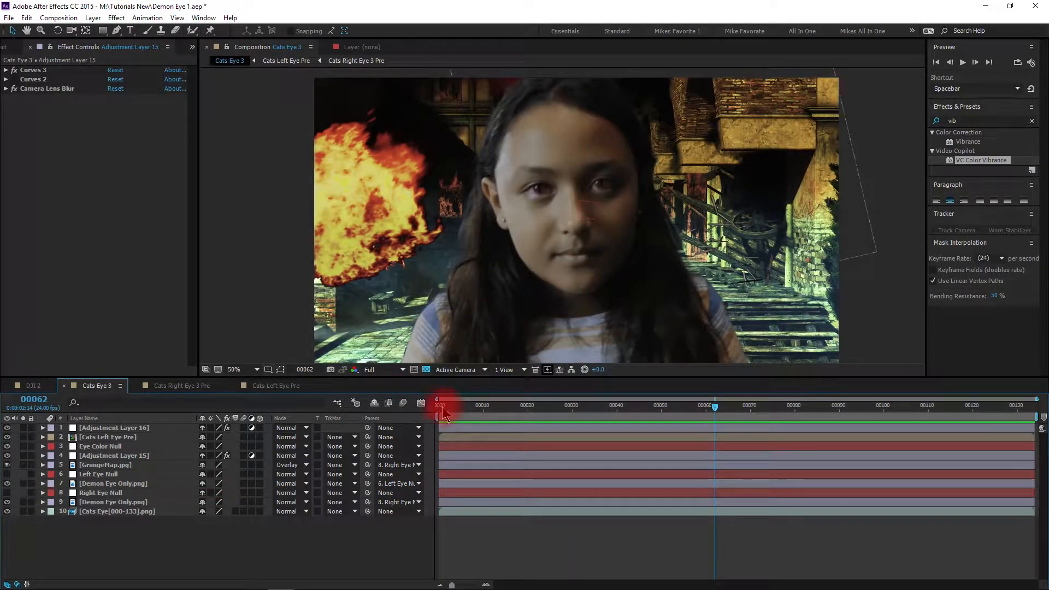
pyautogui.click(439, 405)
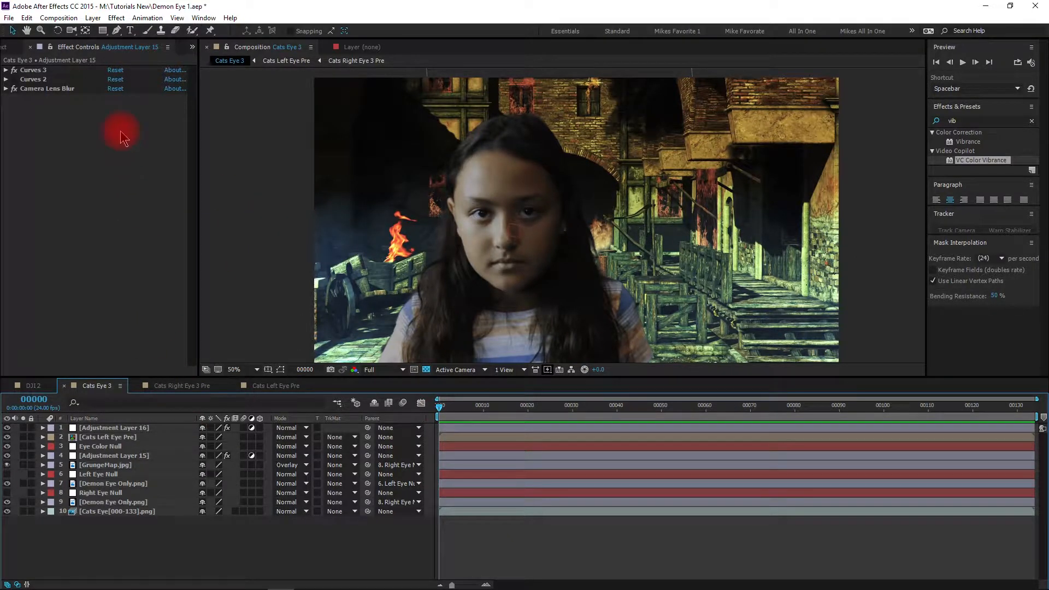
pyautogui.click(56, 17)
pyautogui.click(67, 31)
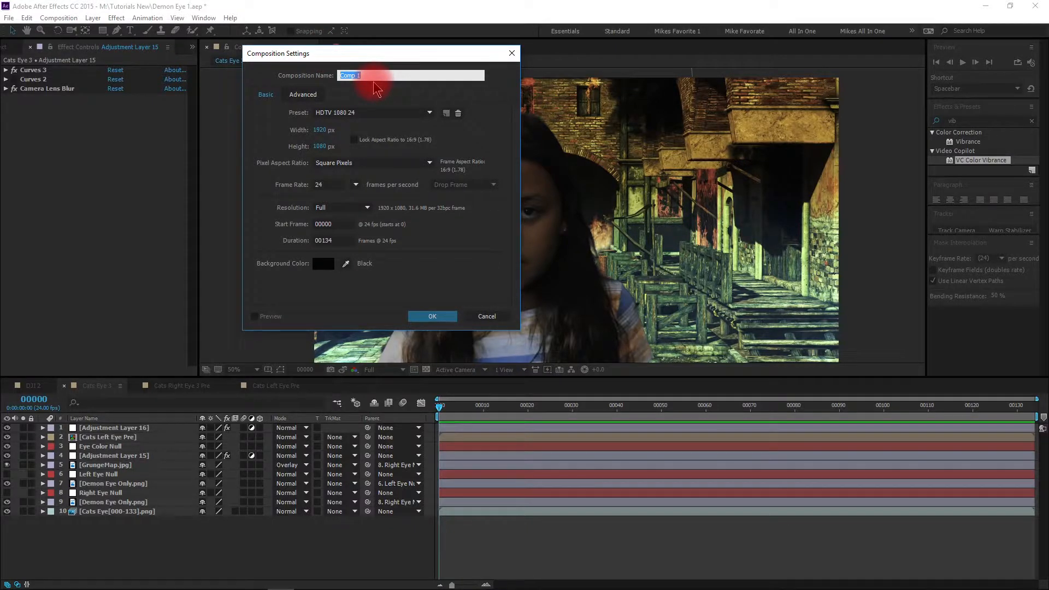
pyautogui.write('Cat Tutoria')
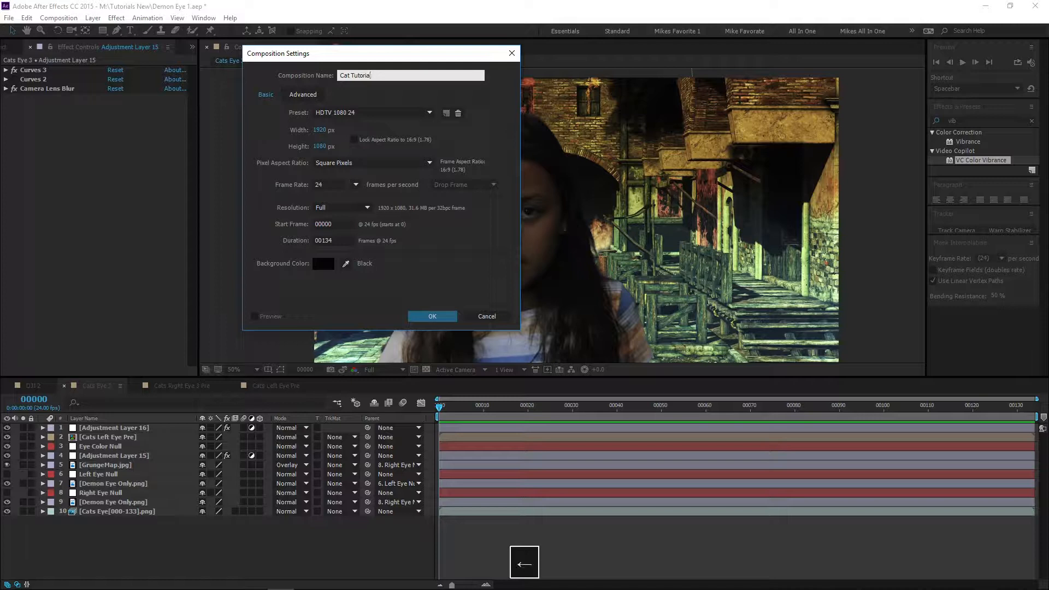
pyautogui.write('Eye')
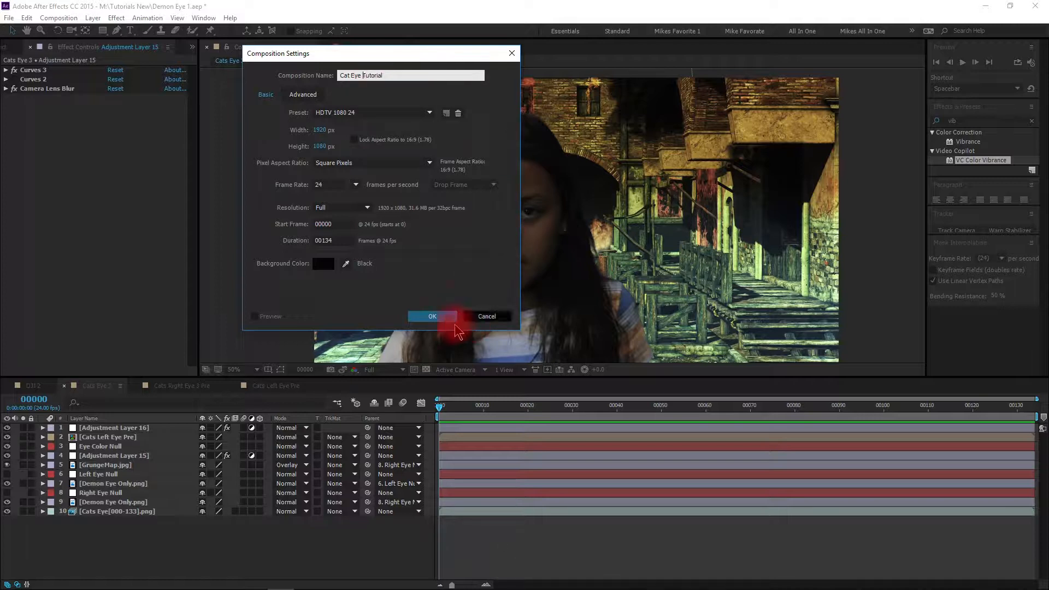
pyautogui.click(432, 316)
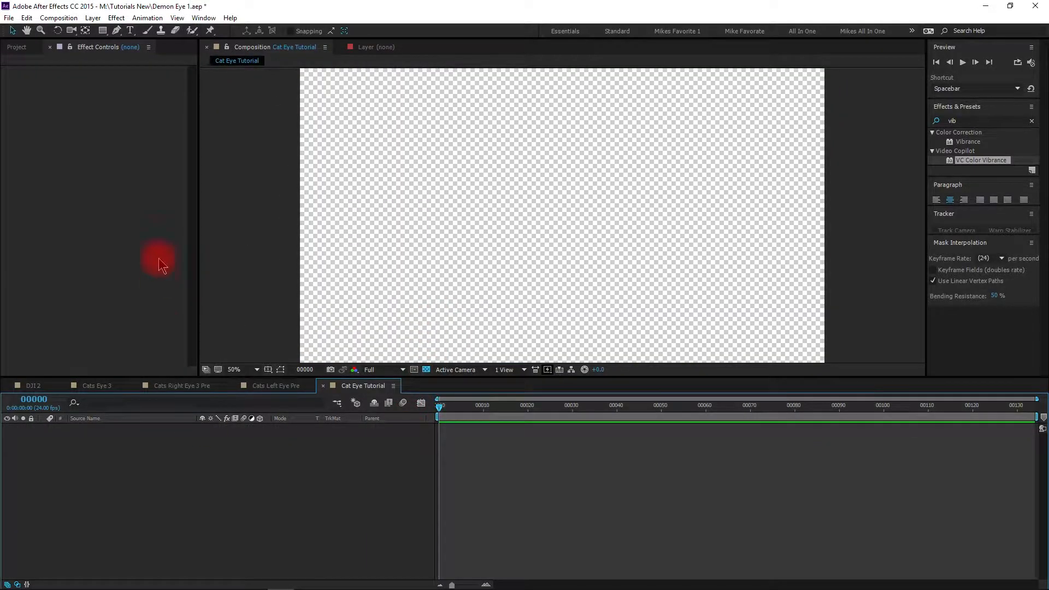
# Add the Cats Eye[000-133].png sequence from the project's Sequences folder to the Cat Eye Tutorial composition as a layer
pyautogui.click(16, 48)
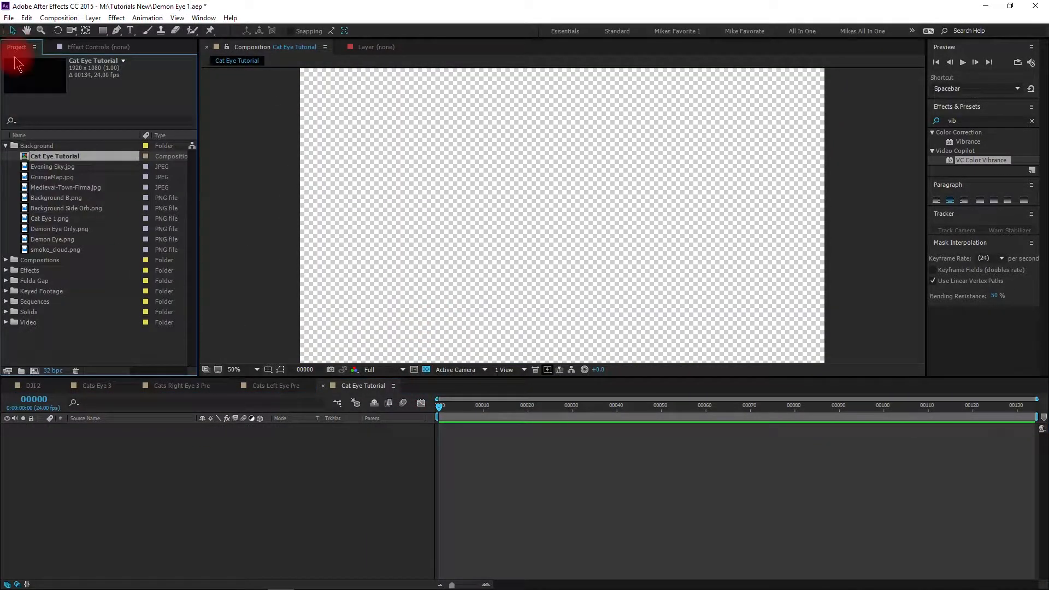
pyautogui.click(6, 145)
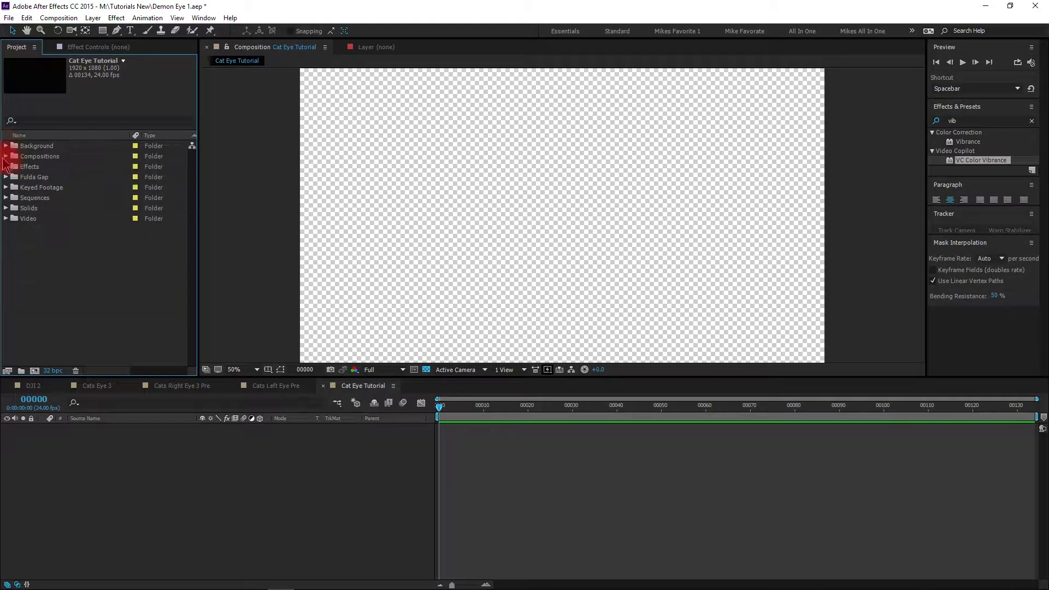
pyautogui.click(5, 198)
pyautogui.click(49, 199)
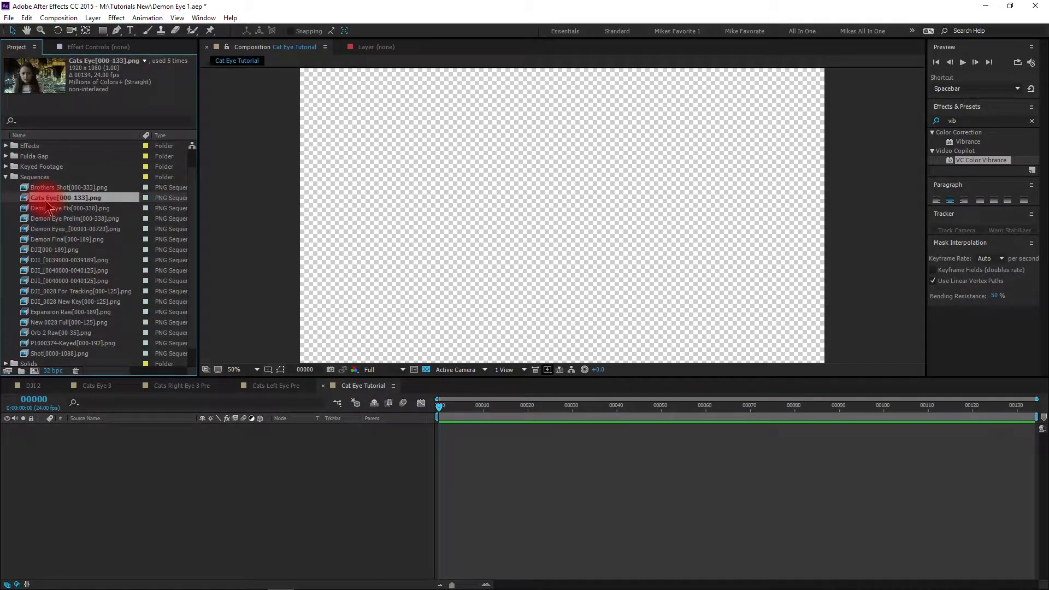
pyautogui.moveTo(46, 203); pyautogui.dragTo(127, 436)
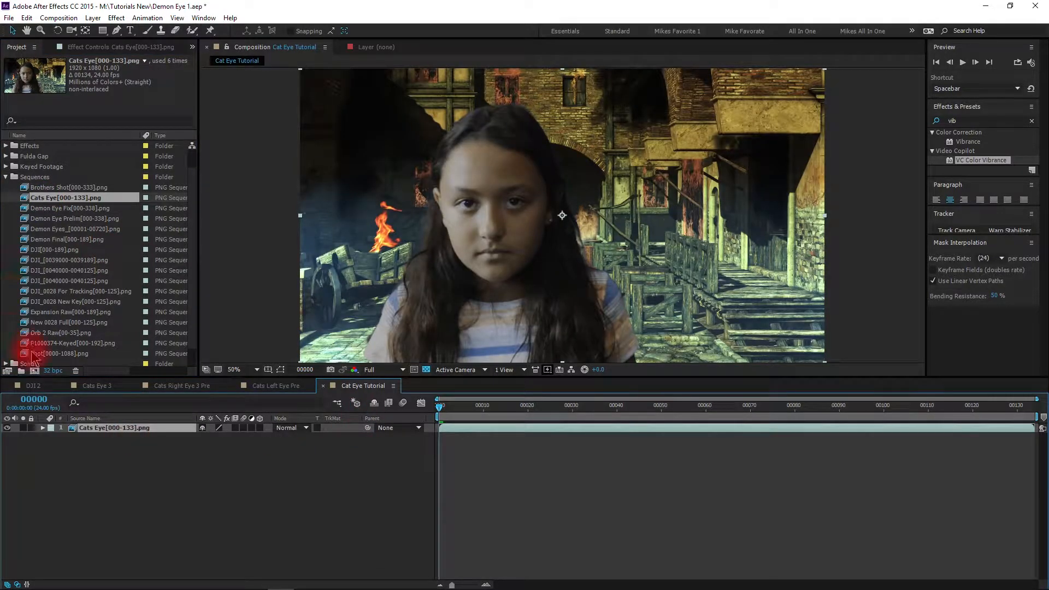
pyautogui.click(6, 177)
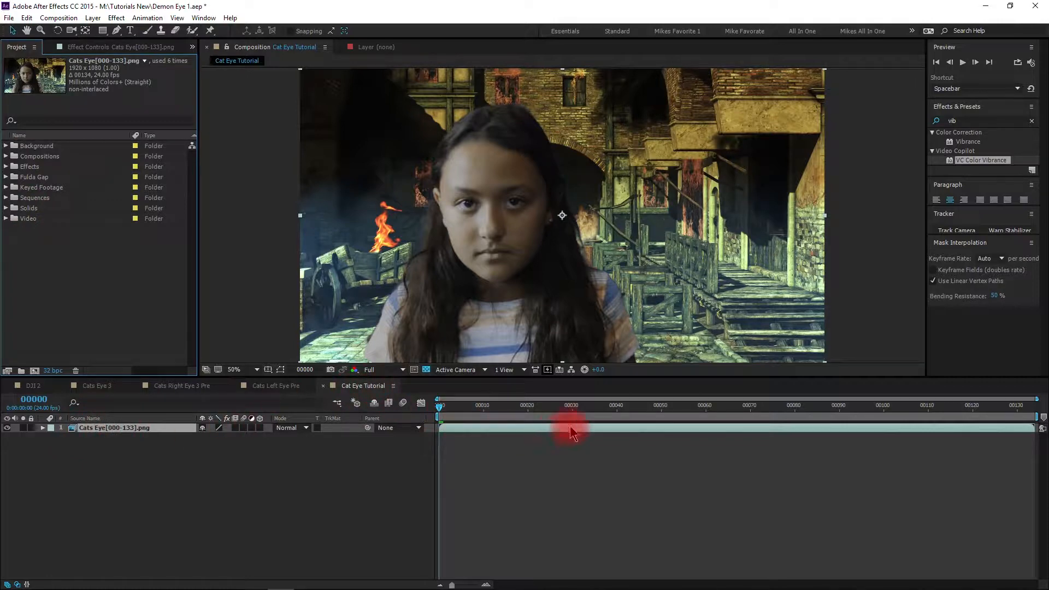
# Play through the Cats Eye footage and return to frame 0
pyautogui.press('space')
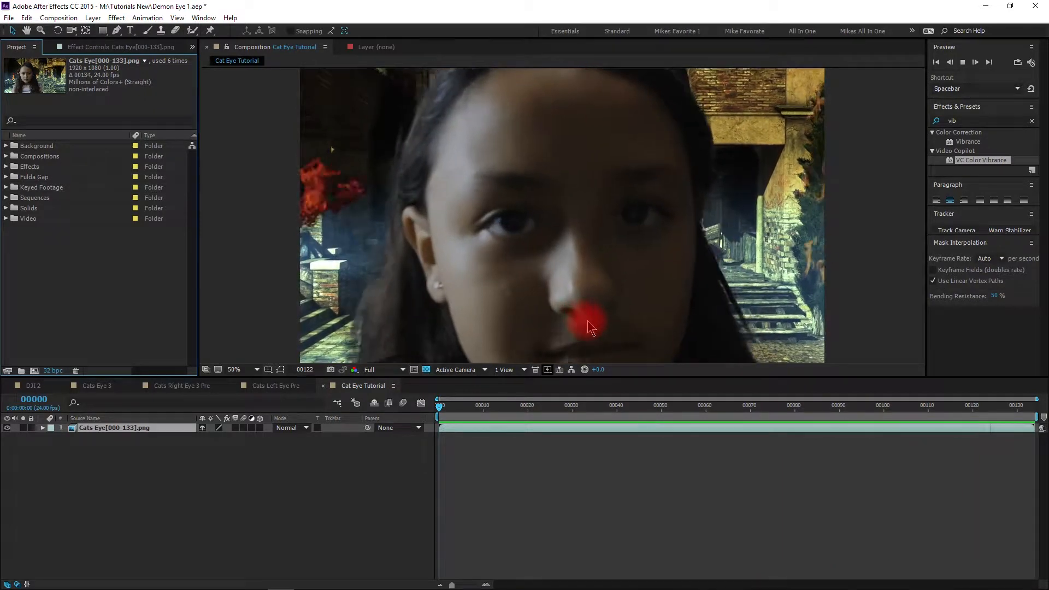
pyautogui.click(462, 407)
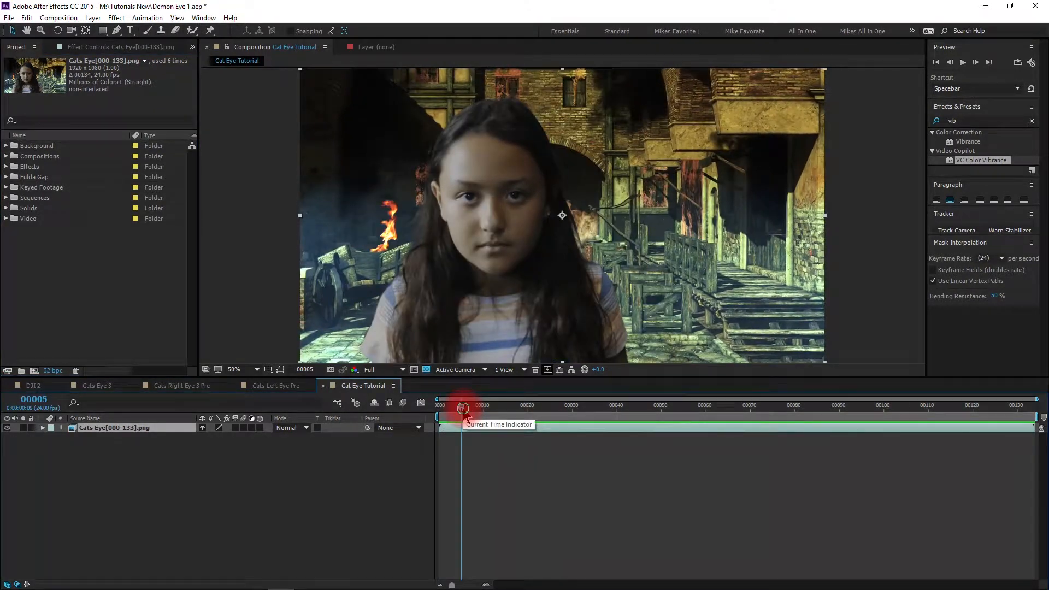
pyautogui.moveTo(463, 415); pyautogui.dragTo(429, 420)
# Send the Cats Eye layer to mocha for tracking and create a mocha project named "Cats Eye Tutorial"
pyautogui.click(140, 431)
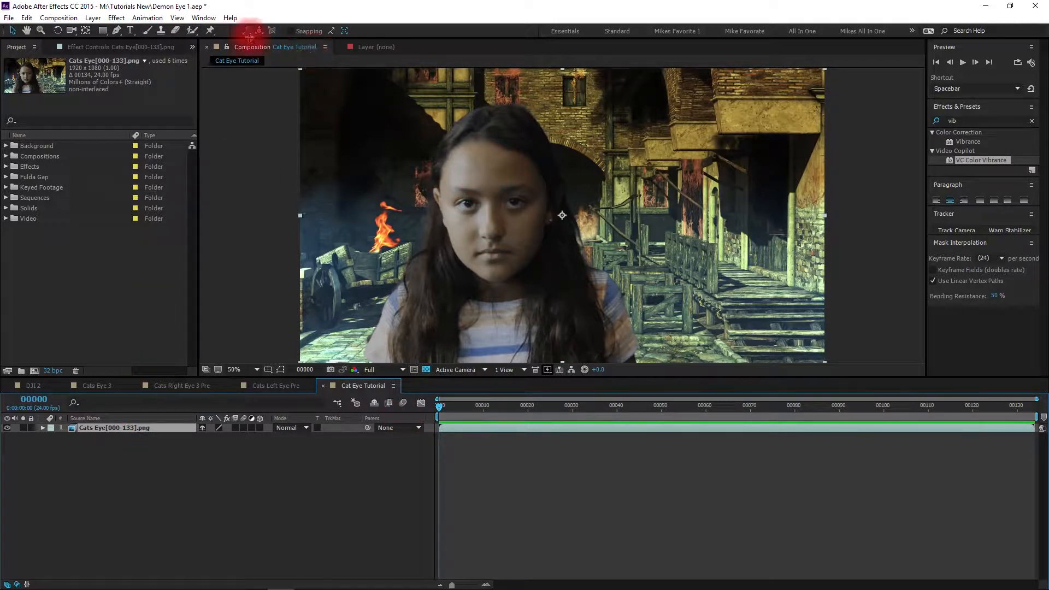
pyautogui.click(153, 18)
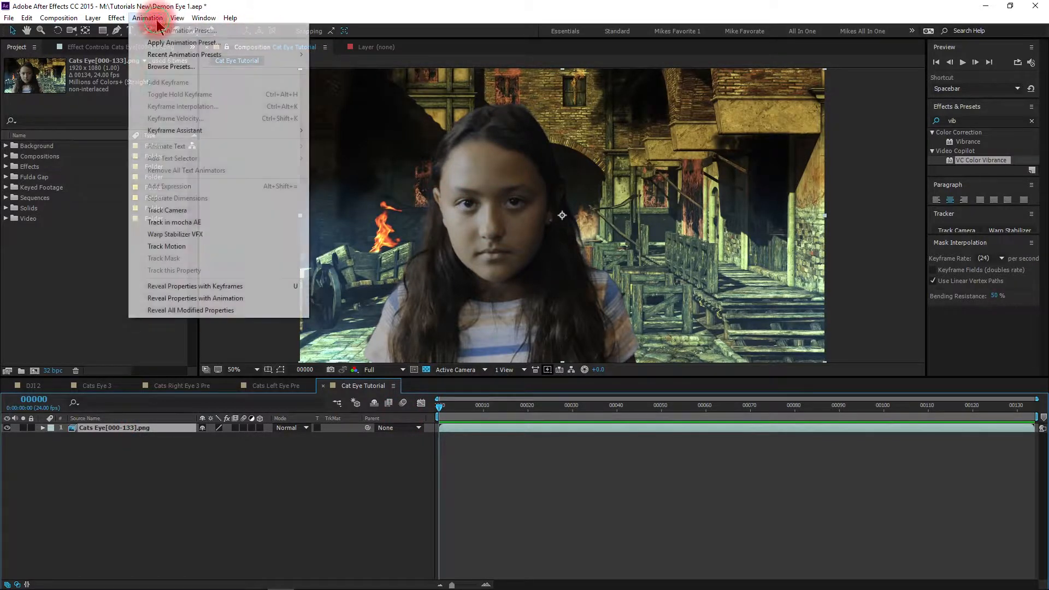
pyautogui.click(164, 222)
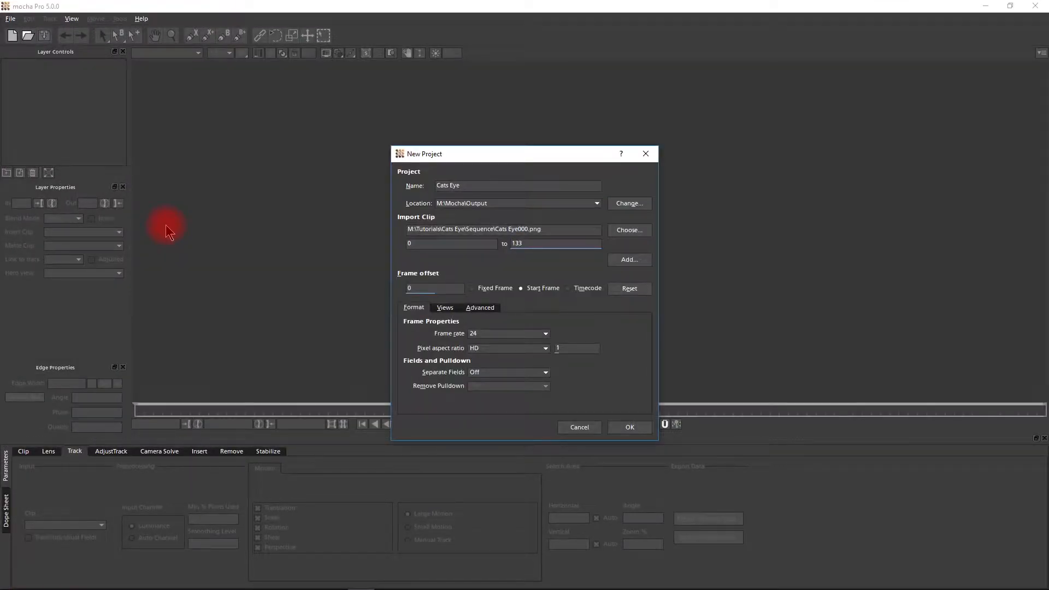
pyautogui.write('T')
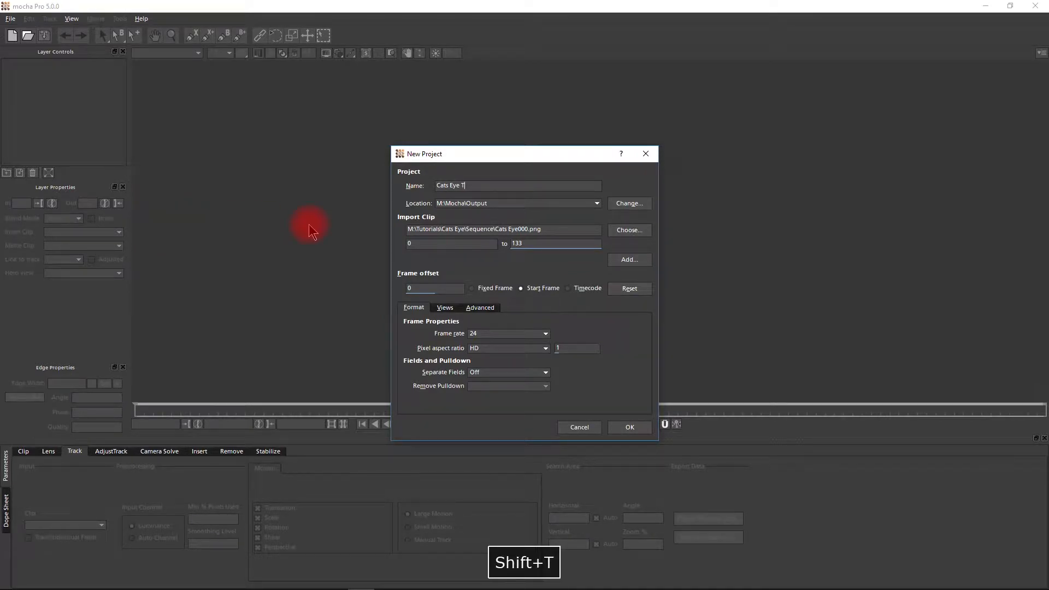
pyautogui.write('utorial')
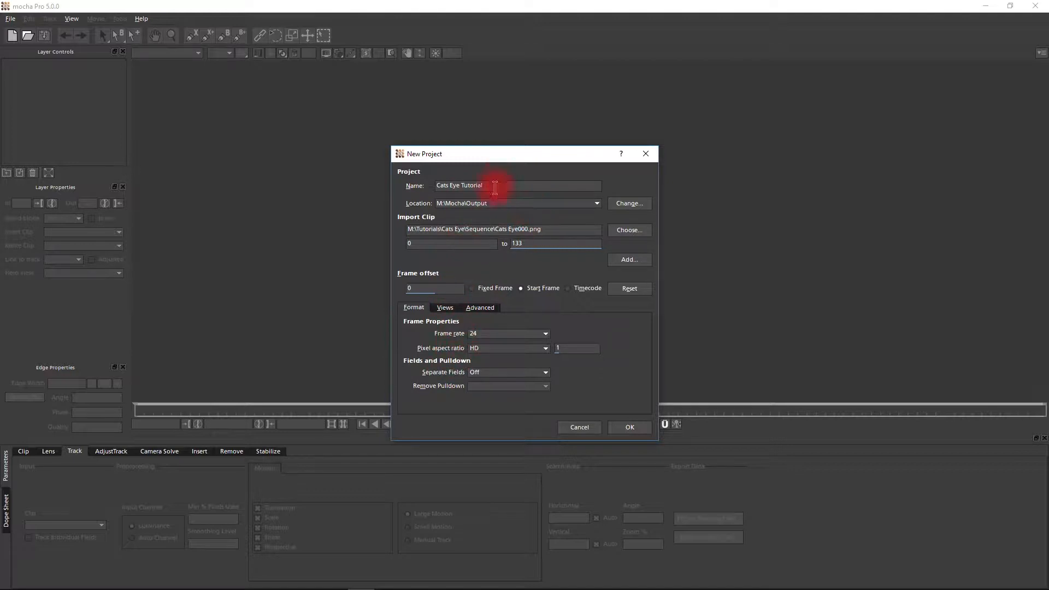
pyautogui.click(623, 428)
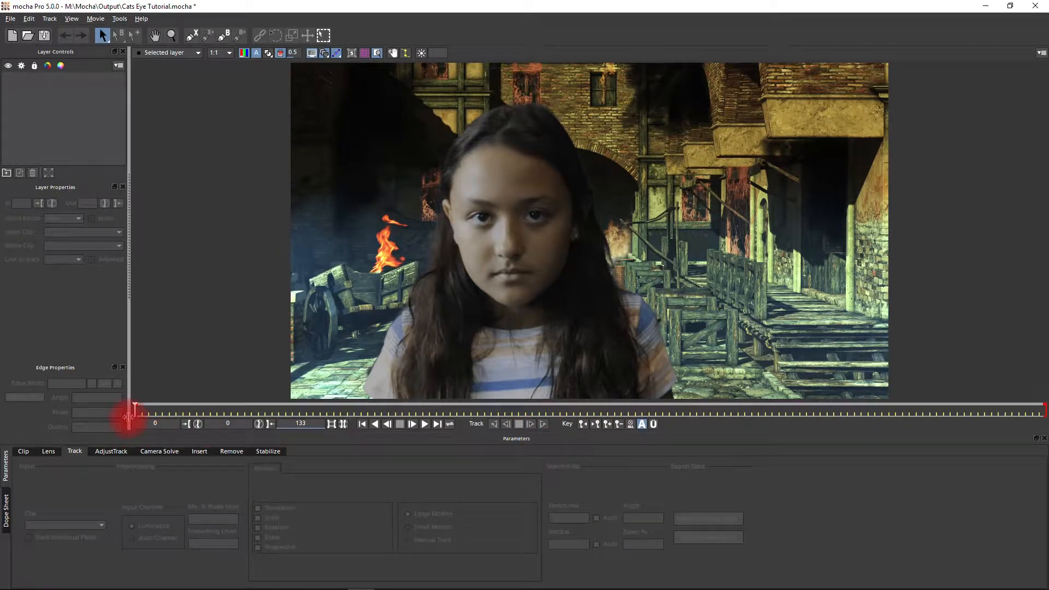
# At the last frame, 133, draw a closed X-spline around the girl's right eye and eyebrow, and show its planar surface
pyautogui.moveTo(150, 410); pyautogui.dragTo(1043, 441)
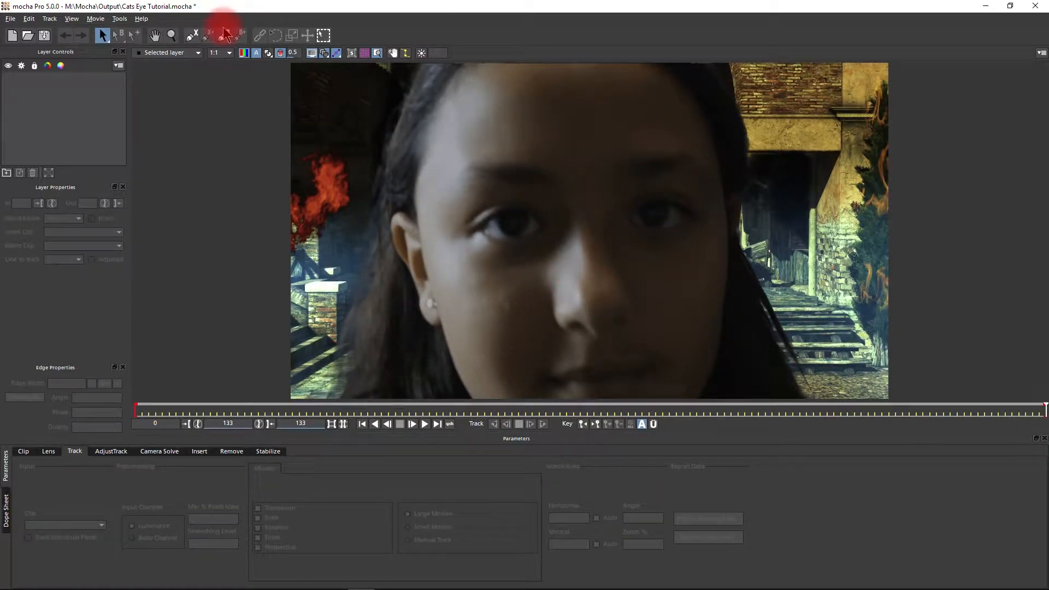
pyautogui.click(192, 36)
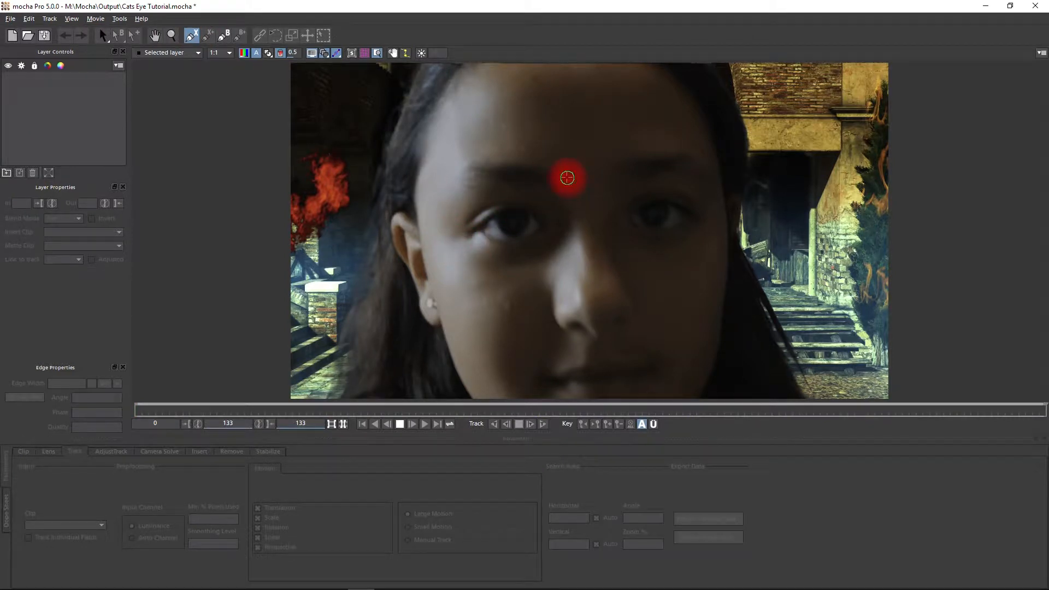
pyautogui.click(567, 176)
pyautogui.click(514, 163)
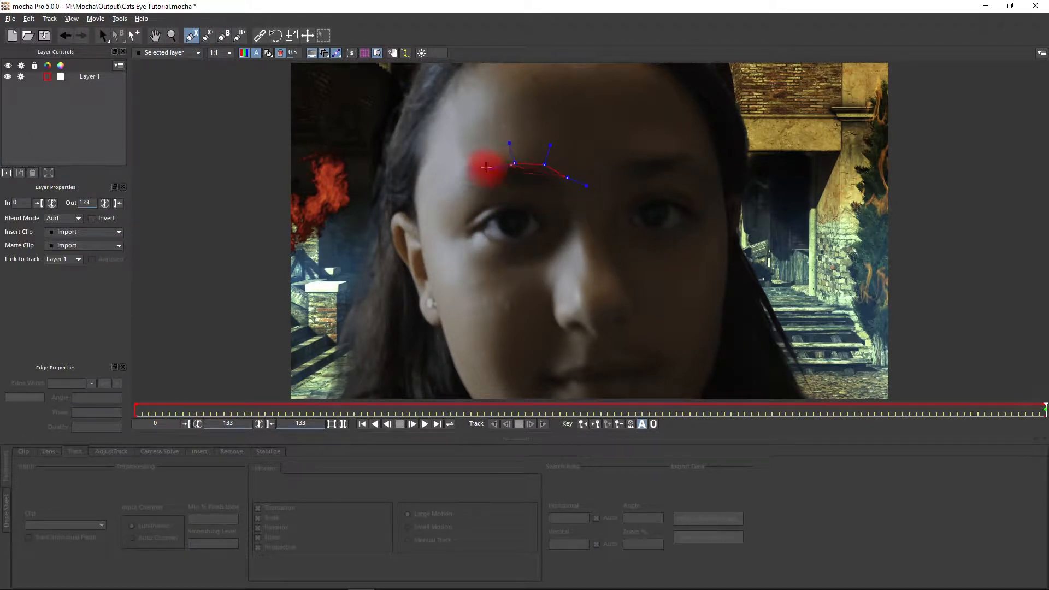
pyautogui.click(468, 162)
pyautogui.click(453, 179)
pyautogui.click(441, 224)
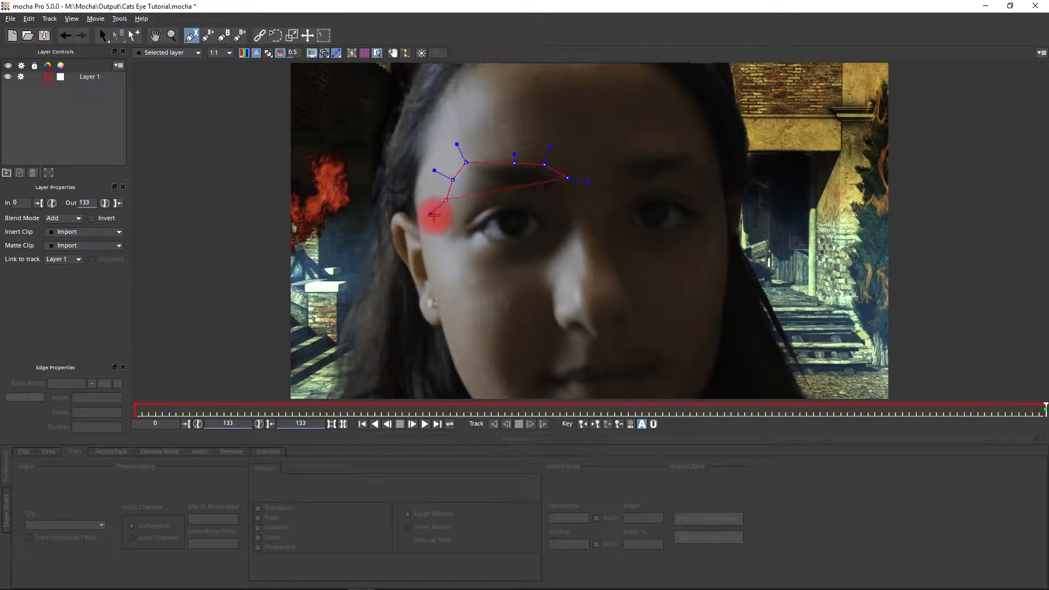
pyautogui.click(457, 248)
pyautogui.click(479, 280)
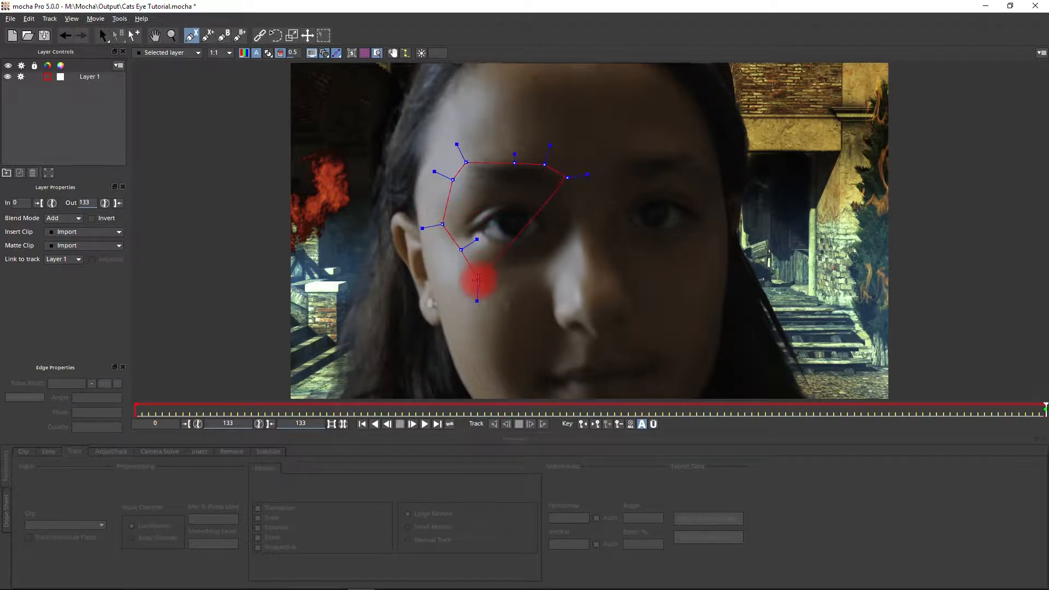
pyautogui.click(535, 269)
pyautogui.click(557, 261)
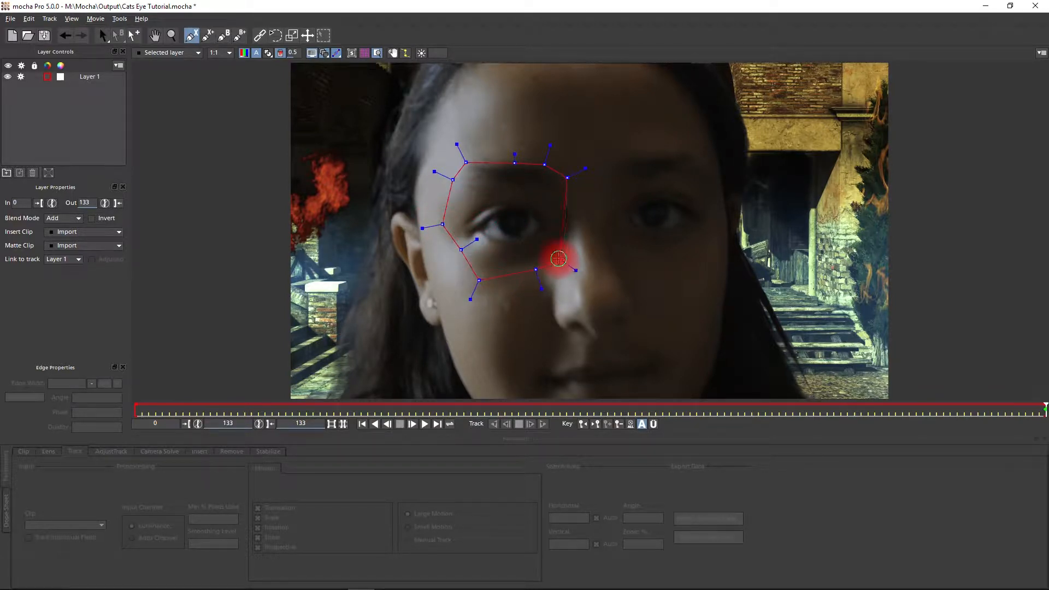
pyautogui.click(575, 225)
pyautogui.click(576, 195)
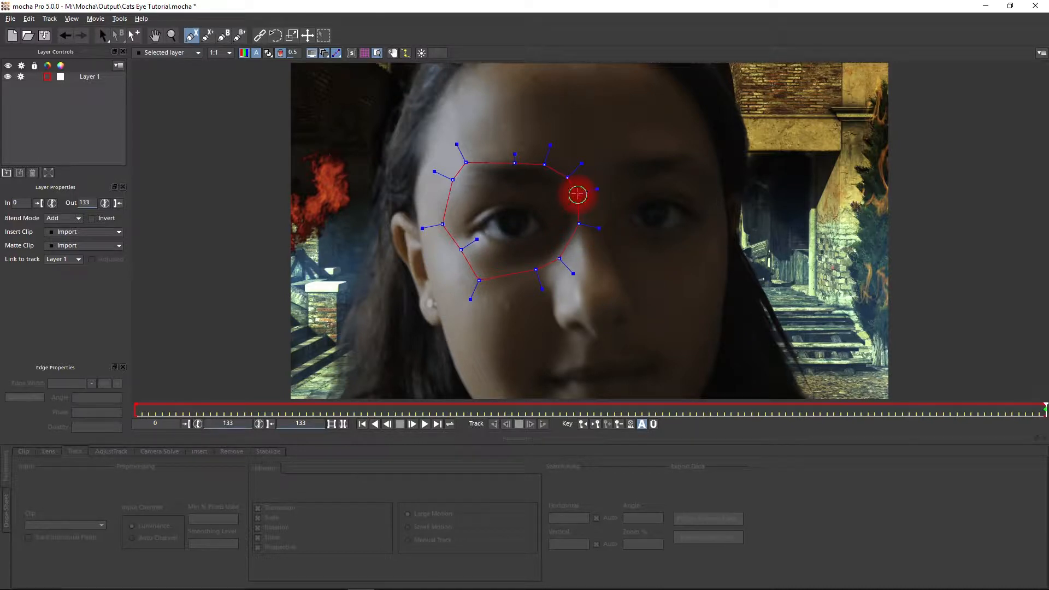
pyautogui.rightClick(577, 195)
pyautogui.click(352, 53)
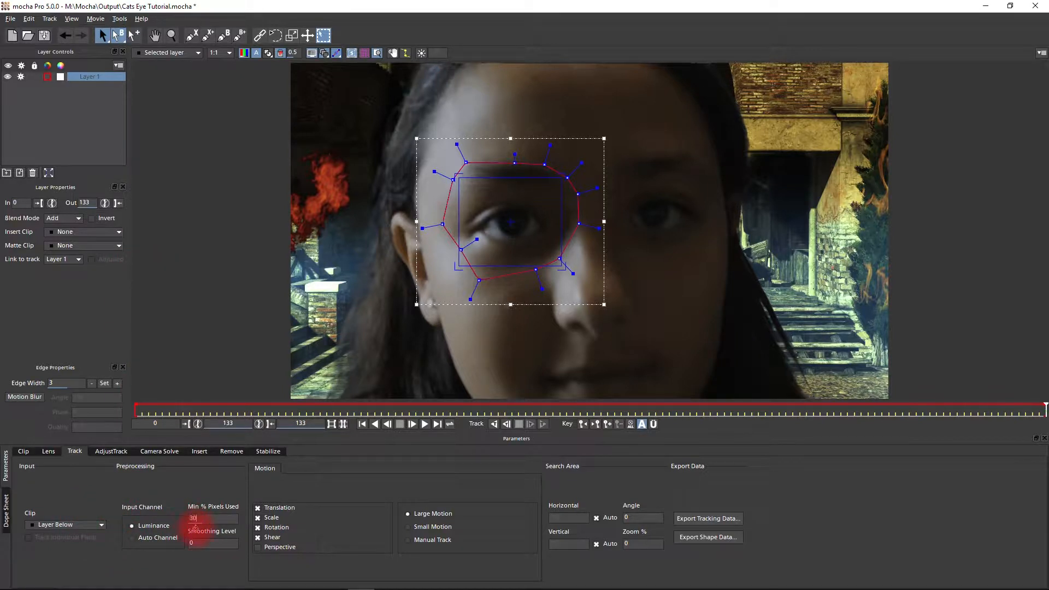
# Set Min % Pixels Used to 90 and track the eye layer backwards from frame 133 to frame 0
pyautogui.moveTo(175, 519); pyautogui.dragTo(207, 531)
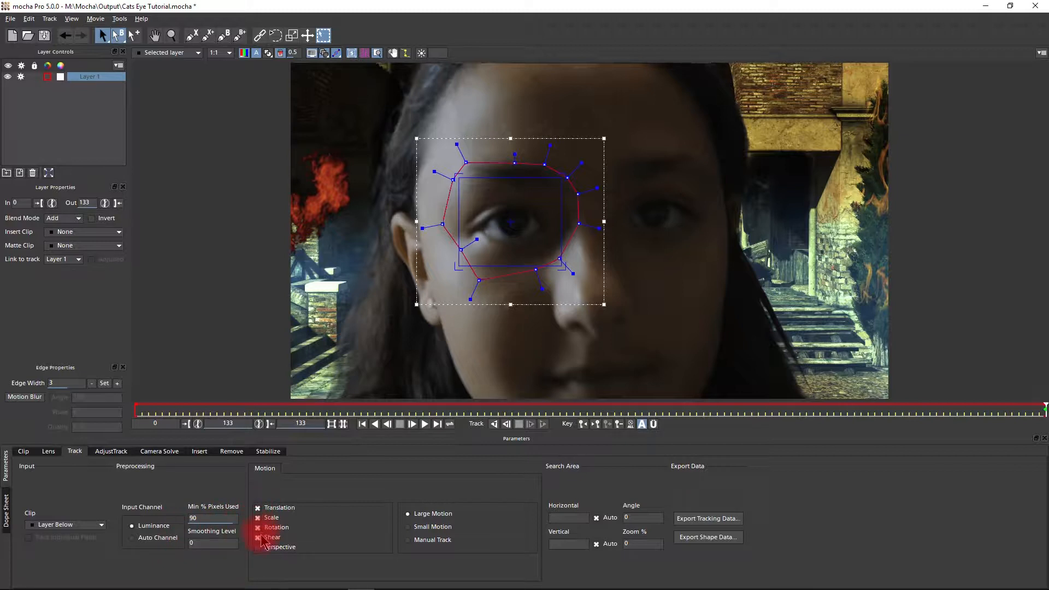
pyautogui.click(574, 518)
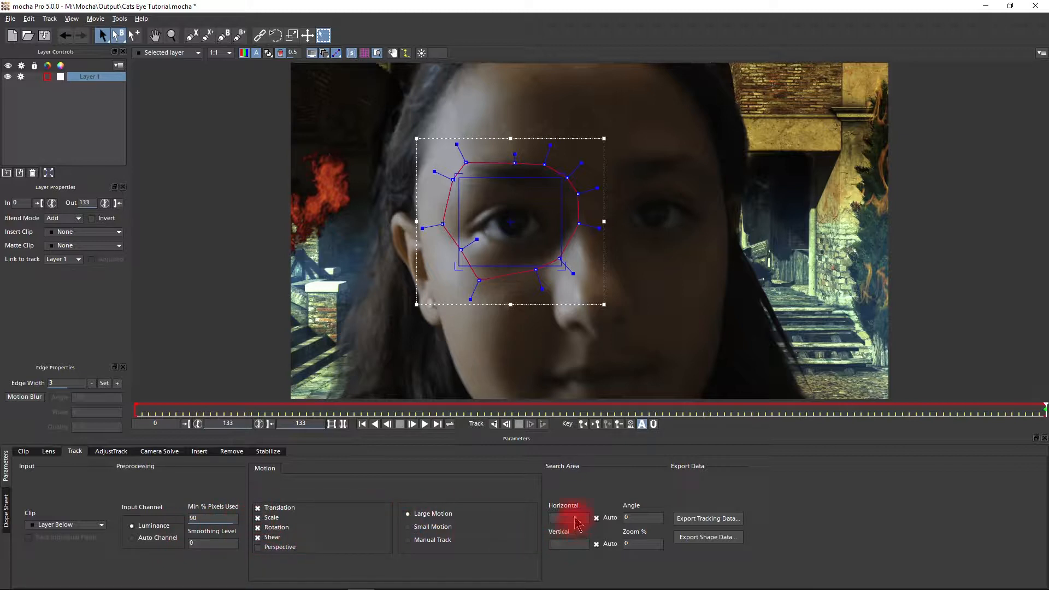
pyautogui.click(495, 425)
pyautogui.click(493, 532)
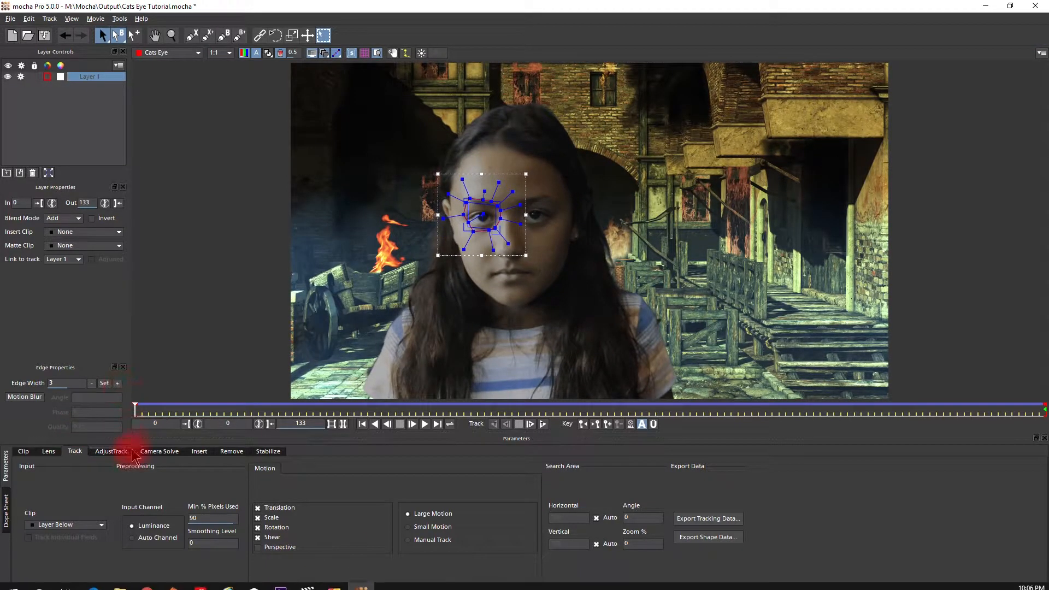
# Check the track through to frame 133 and copy its tracking data to the clipboard as After Effects Transform Data (position, scale and rotation)
pyautogui.moveTo(135, 409); pyautogui.dragTo(1037, 540)
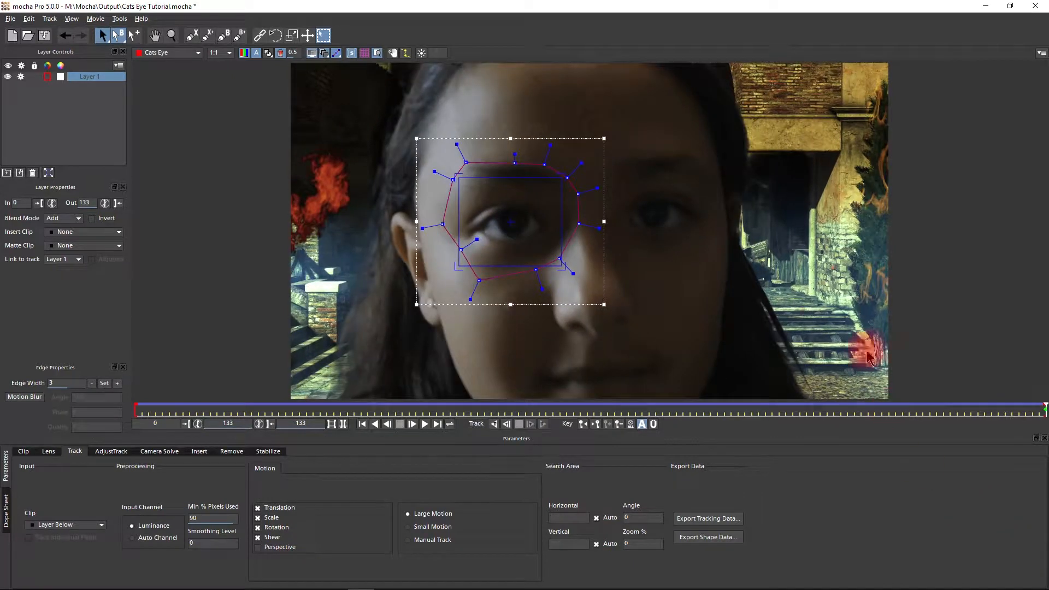
pyautogui.click(682, 522)
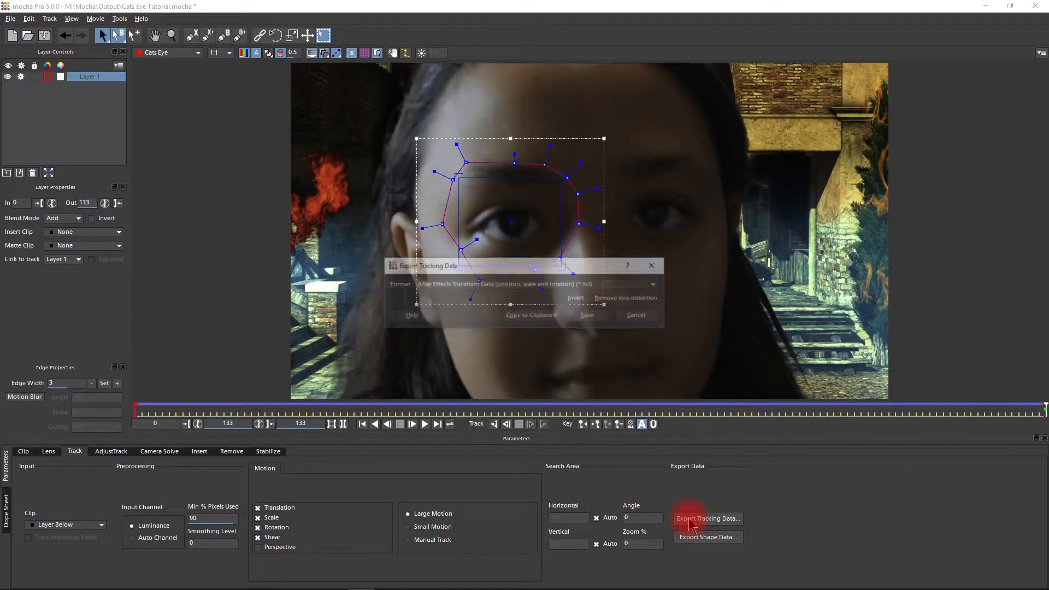
pyautogui.click(489, 283)
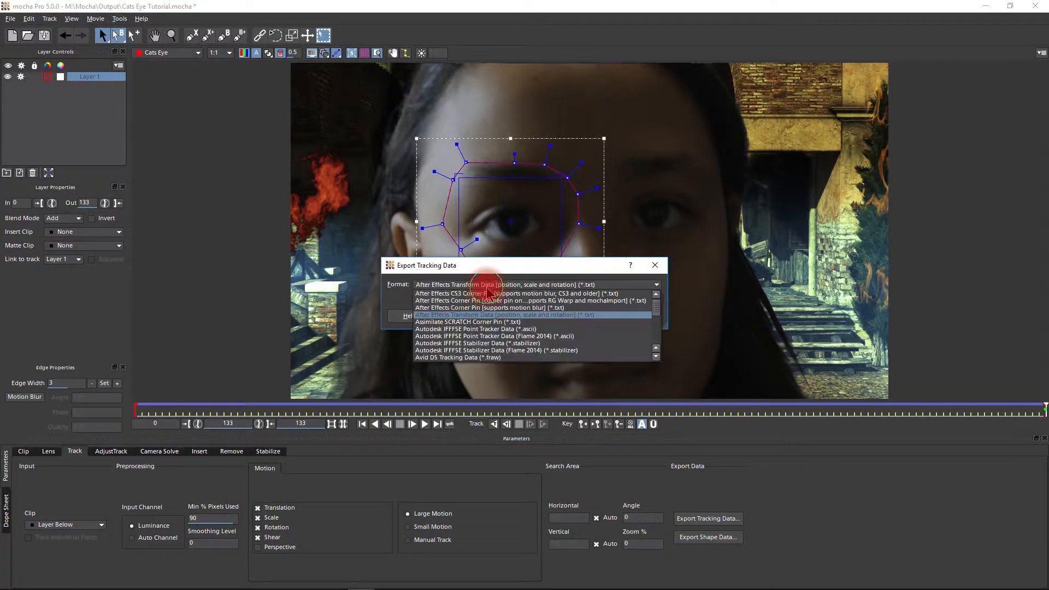
pyautogui.click(455, 316)
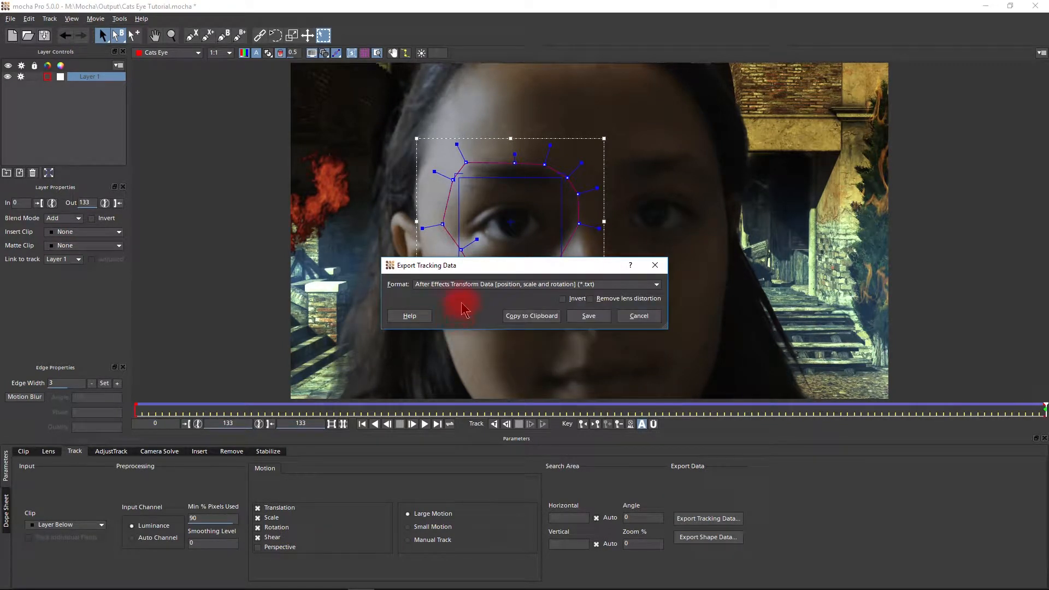
pyautogui.click(532, 316)
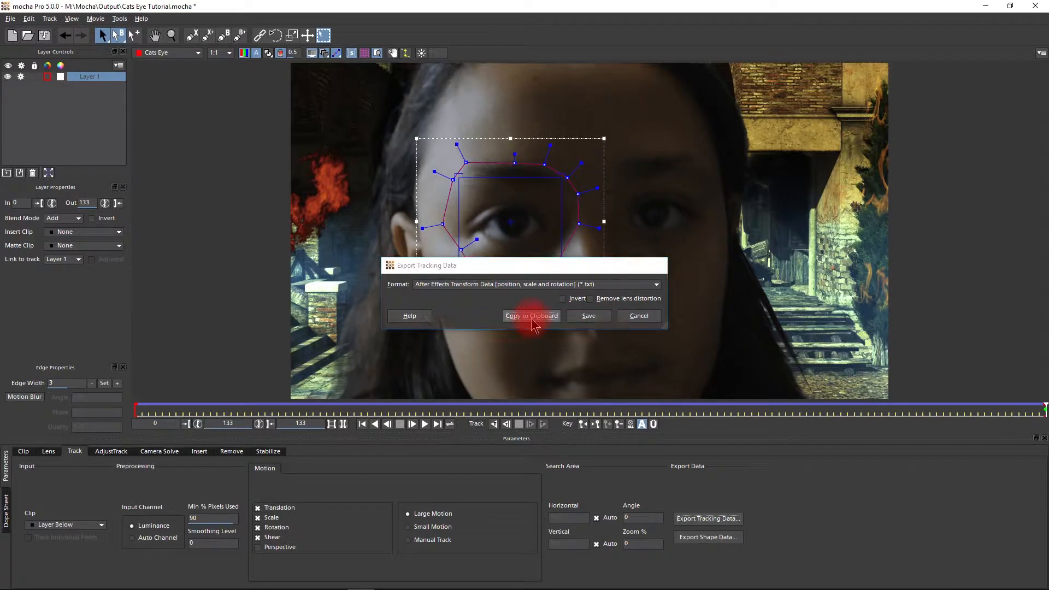
# Switch to After Effects, add a null object to the Cat Eye Tutorial composition and name it "Right Eye Null"
pyautogui.click(985, 5)
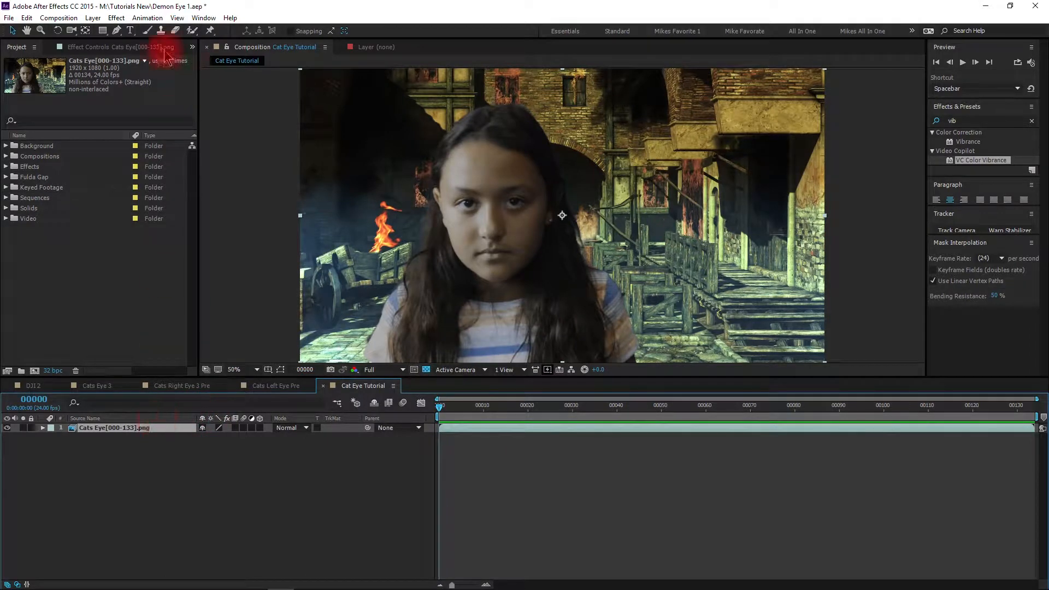
pyautogui.click(93, 18)
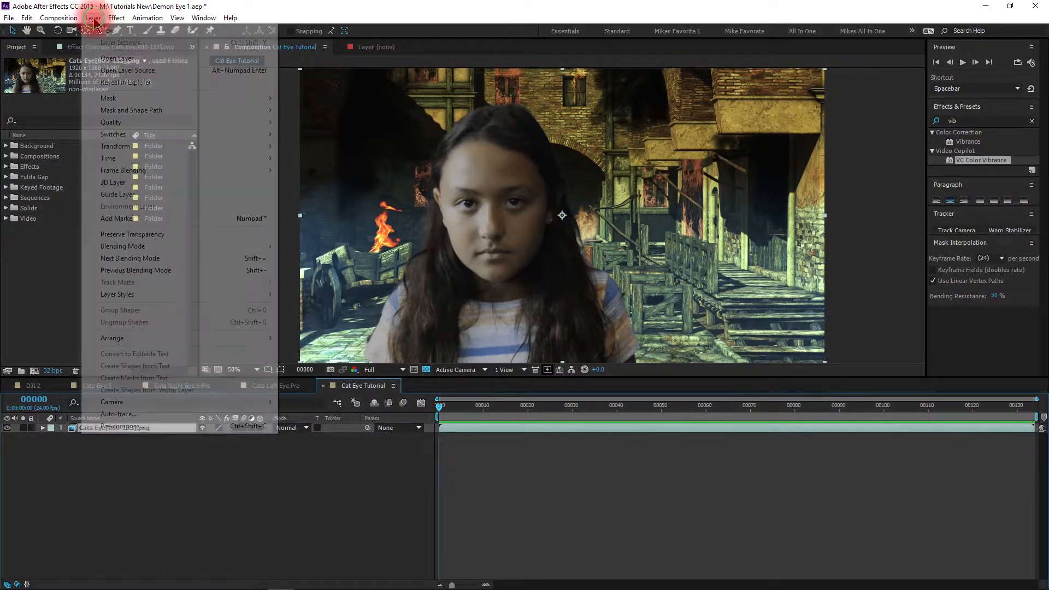
pyautogui.moveTo(218, 31)
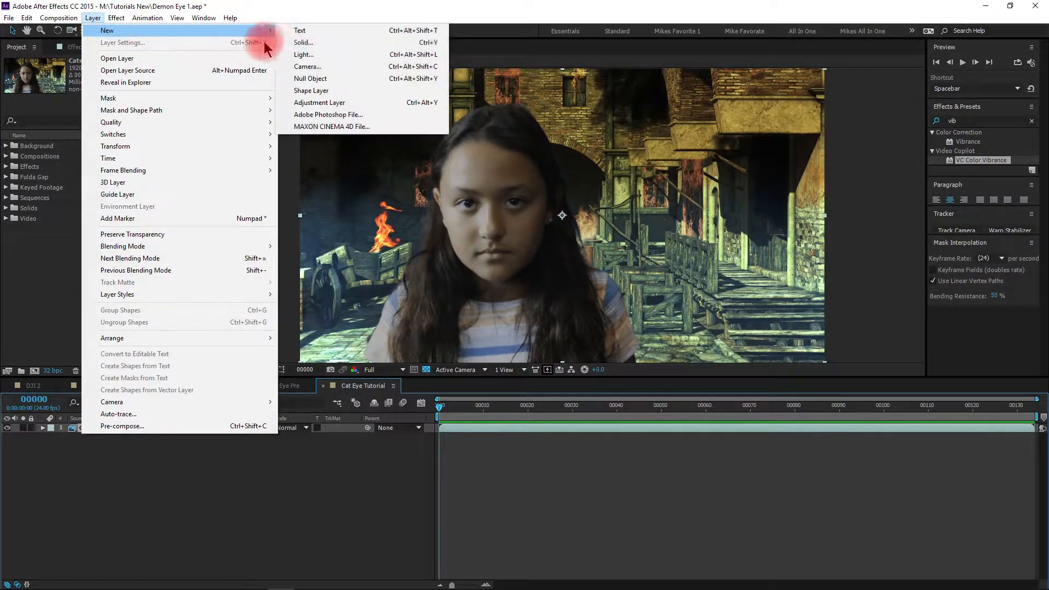
pyautogui.click(310, 79)
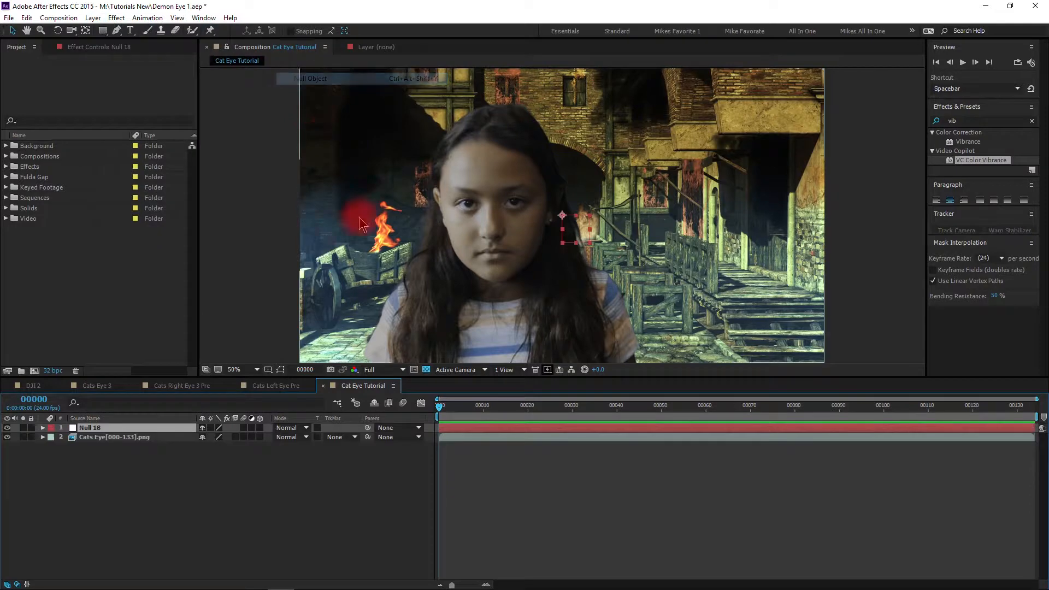
pyautogui.rightClick(146, 433)
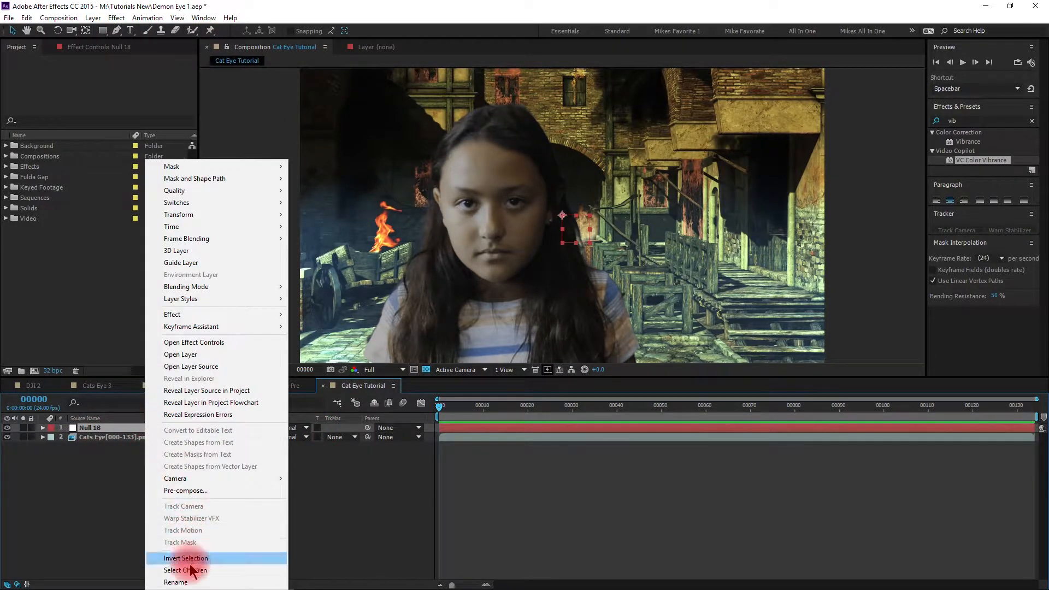
pyautogui.click(185, 582)
pyautogui.write('Right Eye Nu')
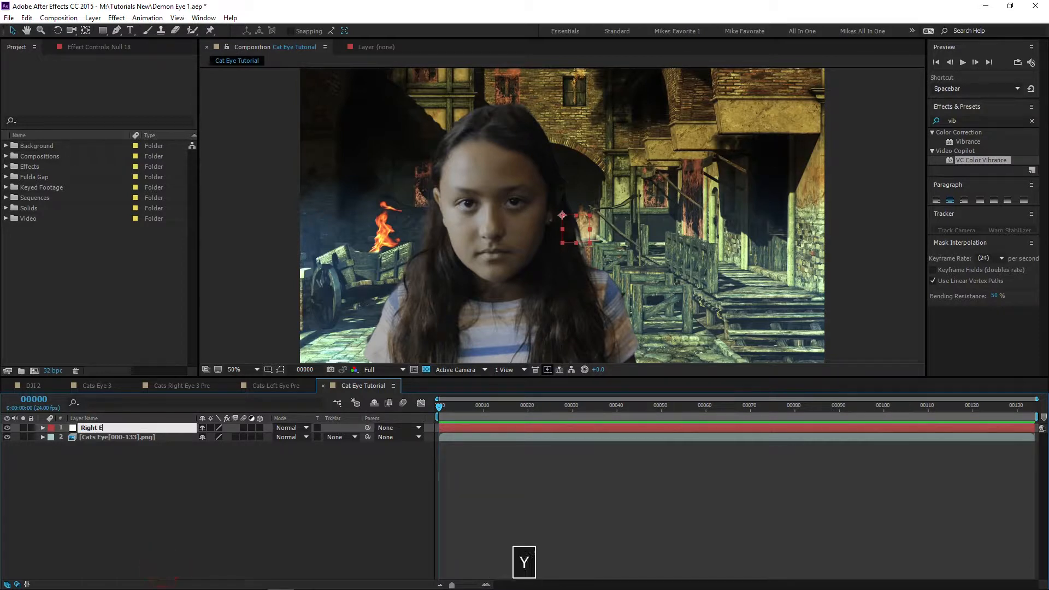
pyautogui.write('ll')
pyautogui.click(153, 464)
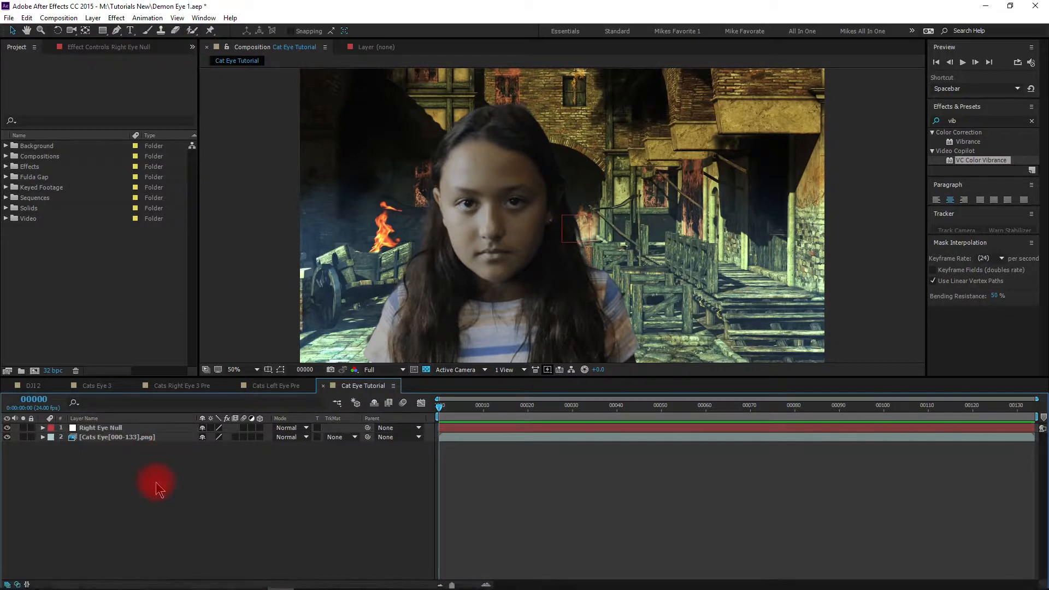
# Paste the copied mocha tracking data onto the Right Eye Null layer at frame 0
pyautogui.click(164, 428)
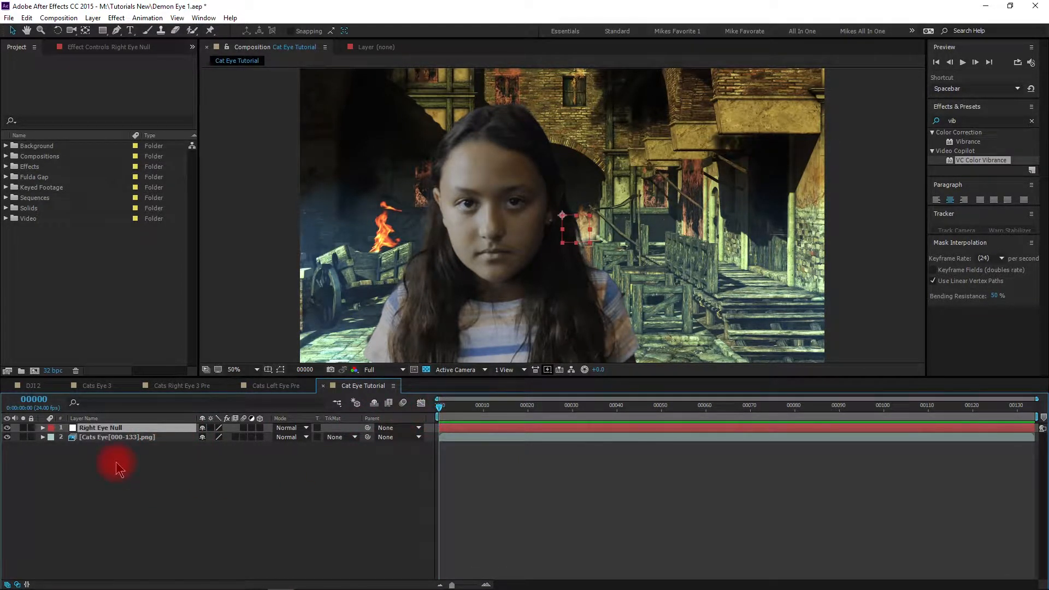
pyautogui.hotkey('ctrl', 'v')
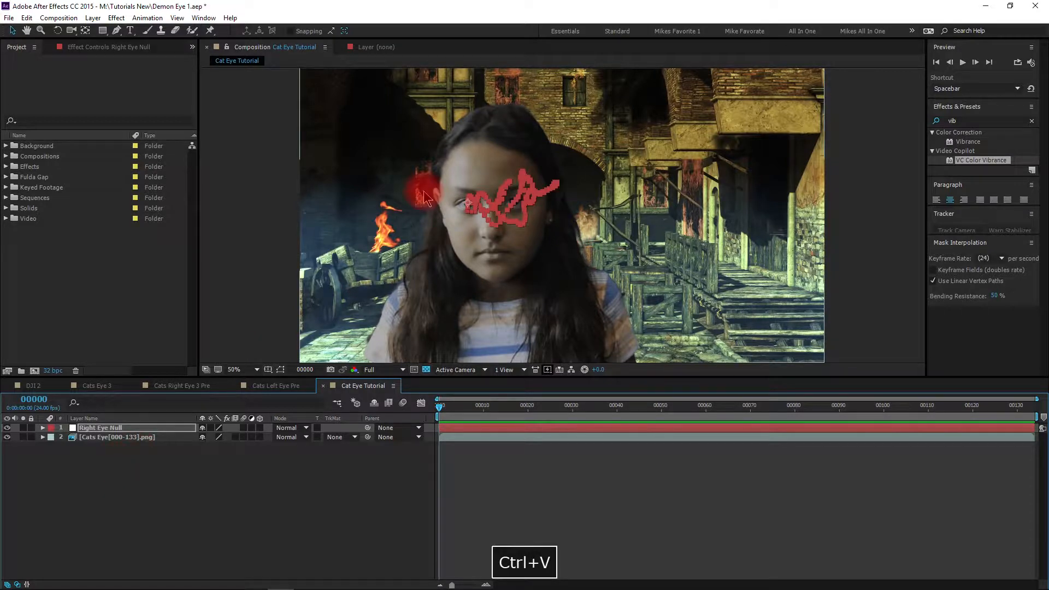
pyautogui.moveTo(440, 415); pyautogui.dragTo(413, 421)
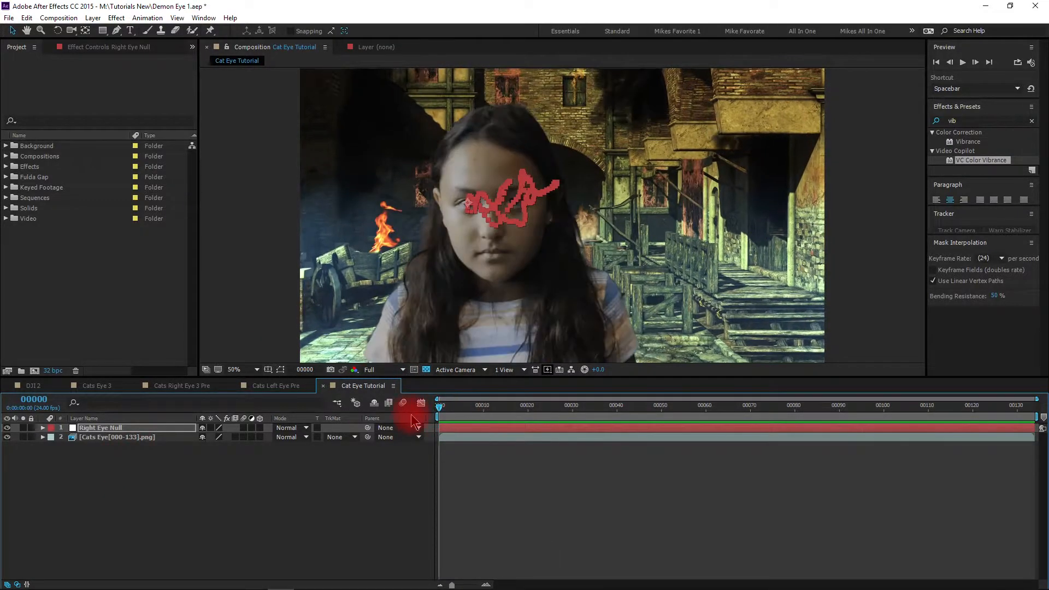
# Create a red 1920 x 1080 solid named "Right Eye Mask" directly above the Cats Eye footage layer and hide it
pyautogui.click(145, 437)
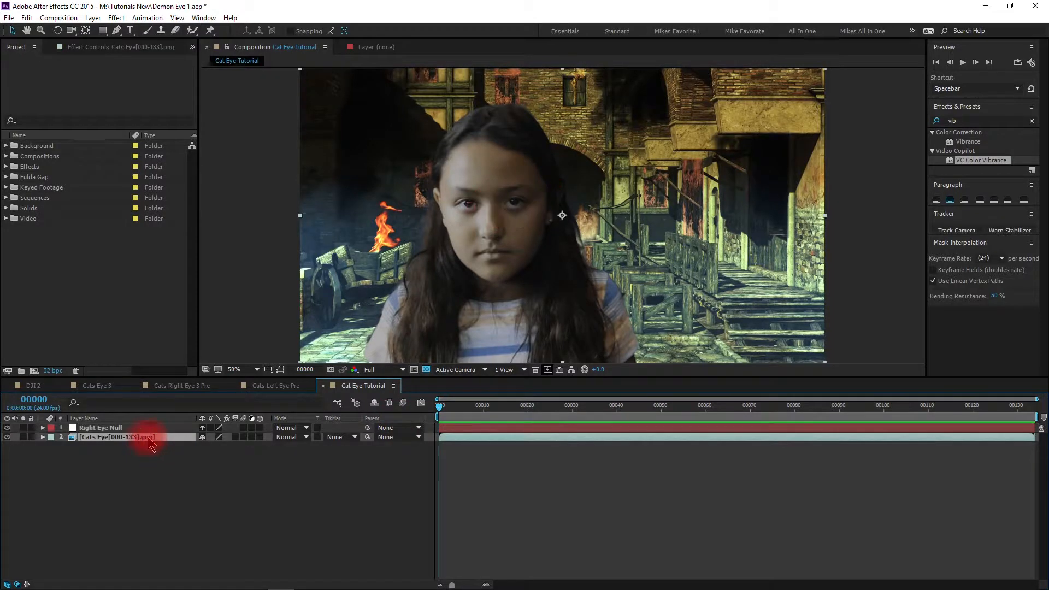
pyautogui.click(92, 18)
pyautogui.moveTo(117, 30)
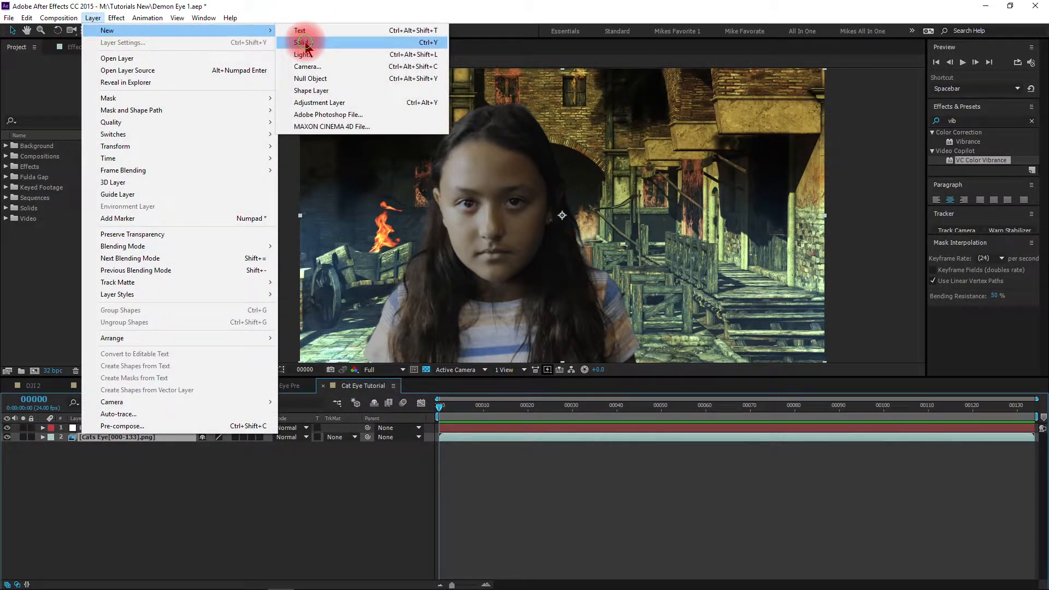
pyautogui.click(304, 41)
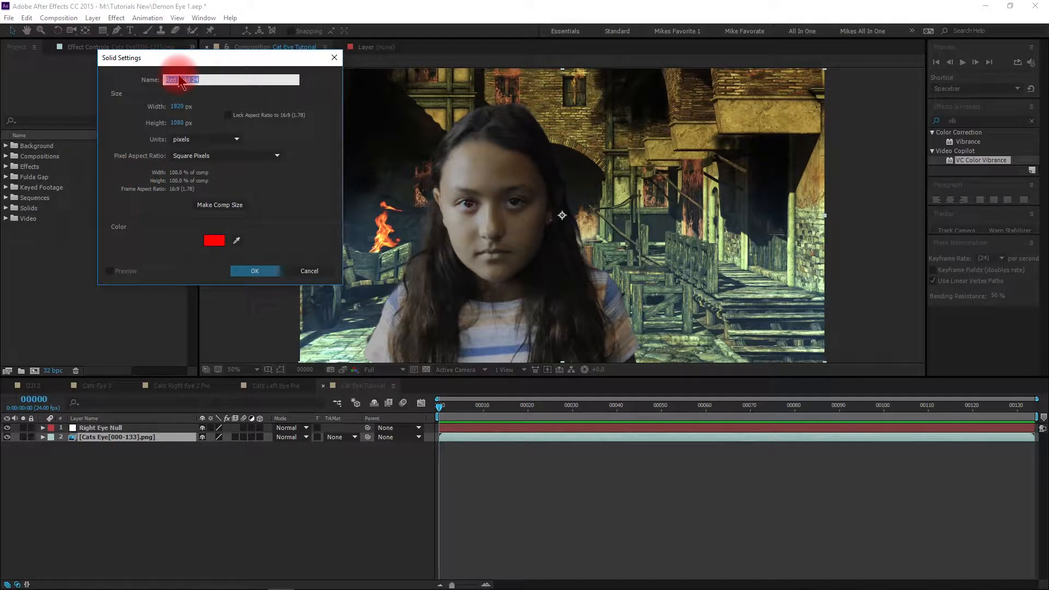
pyautogui.write('ig')
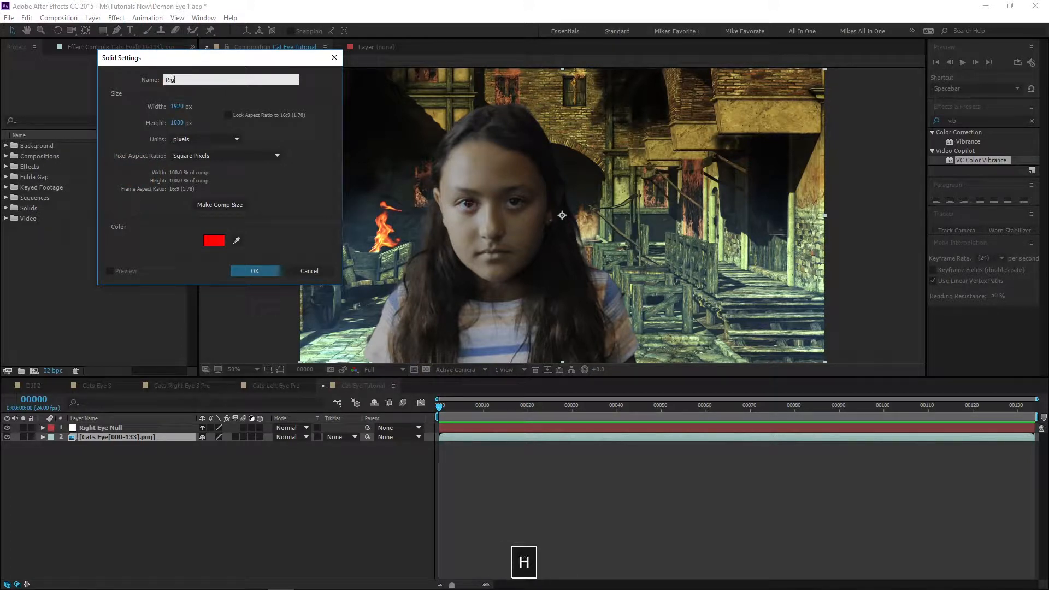
pyautogui.write('ht Eye Mask')
pyautogui.click(254, 271)
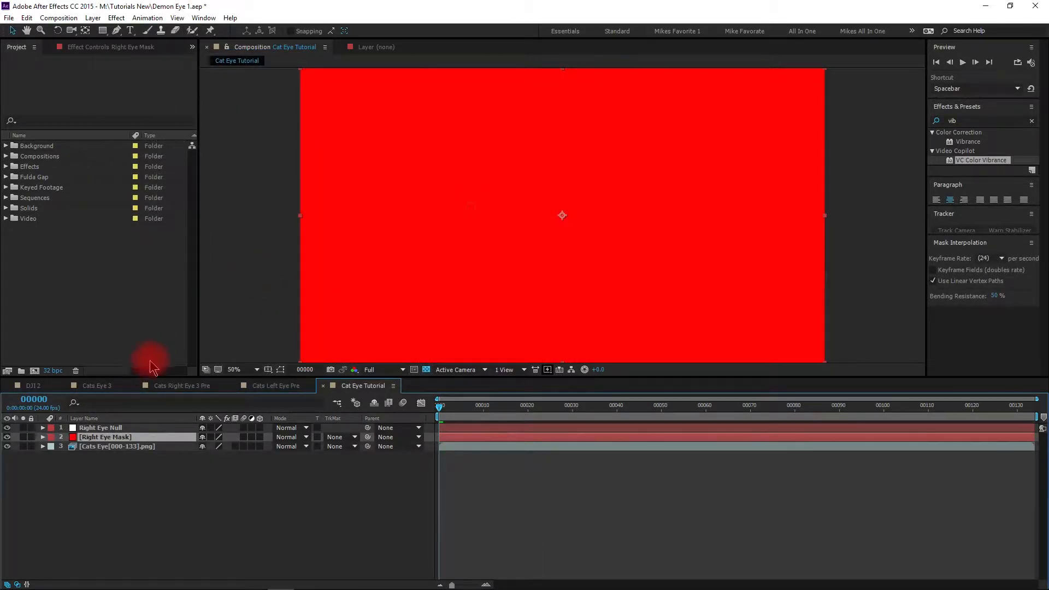
pyautogui.click(7, 437)
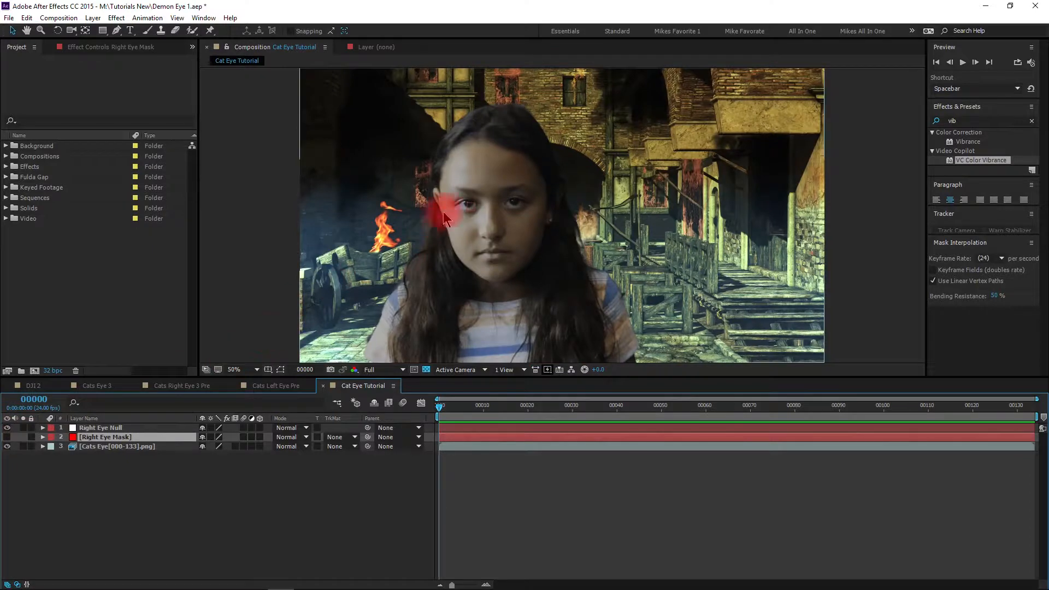
# At frame 133, draw a closed RotoBezier mask around the girl's right eye opening on the Right Eye Mask layer
pyautogui.scroll(2, 454, 202)
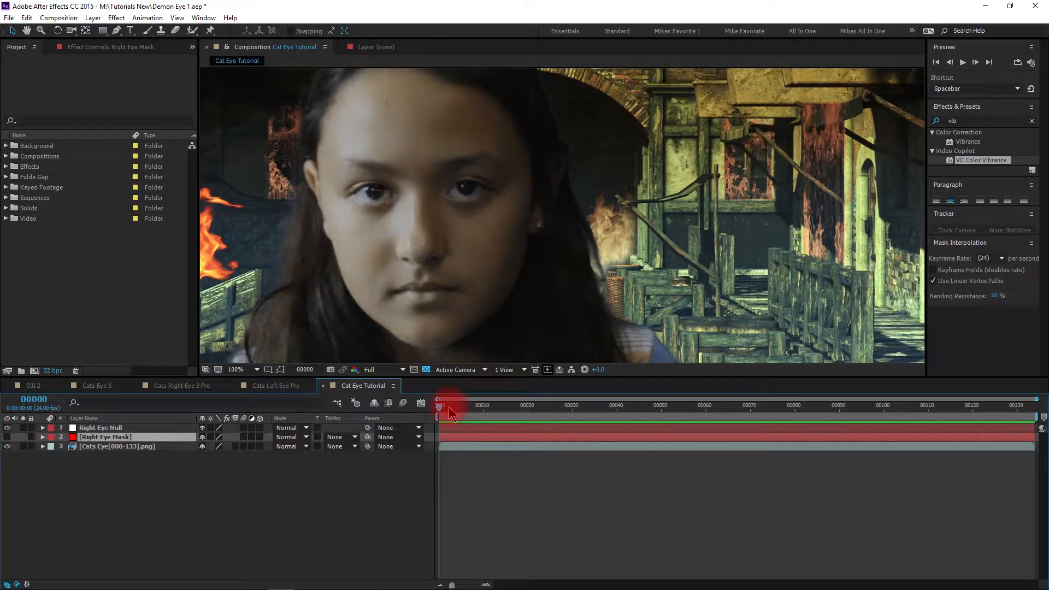
pyautogui.scroll(-2, 451, 335)
pyautogui.moveTo(436, 411); pyautogui.dragTo(1041, 437)
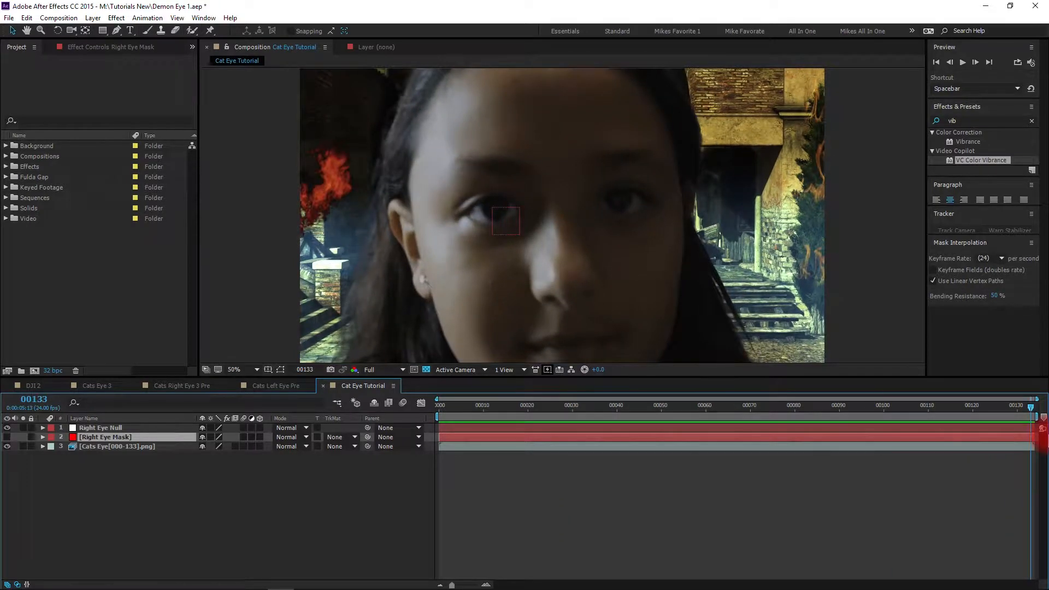
pyautogui.scroll(2, 519, 260)
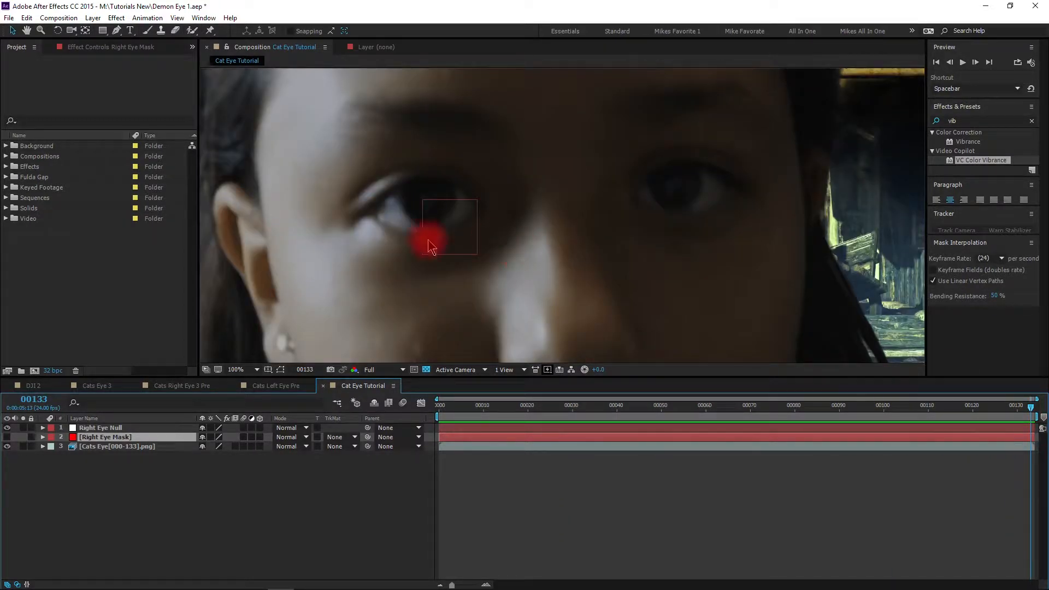
pyautogui.scroll(1, 372, 211)
pyautogui.scroll(-1, 372, 211)
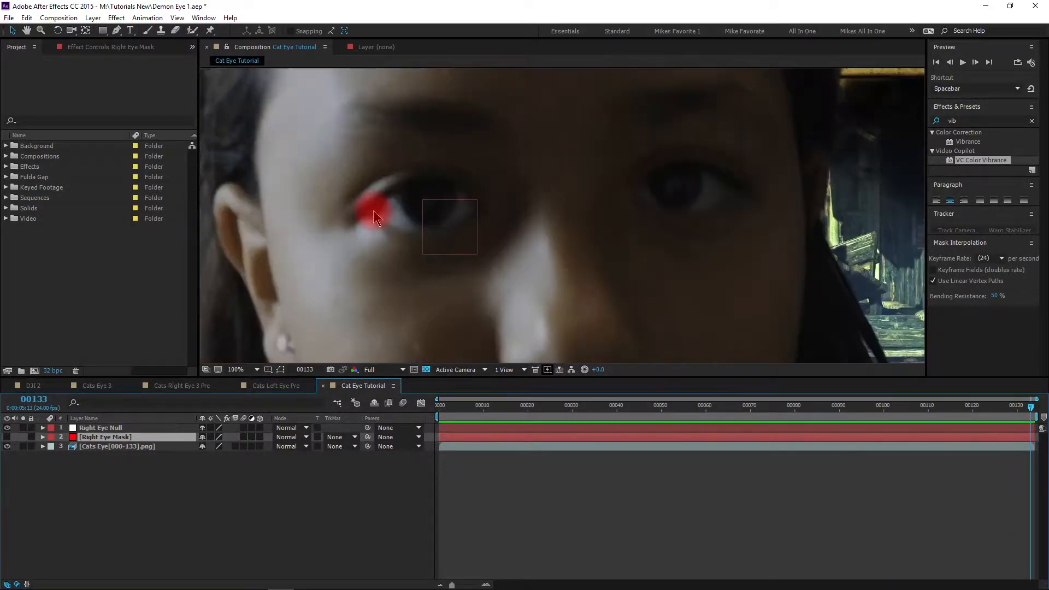
pyautogui.click(116, 30)
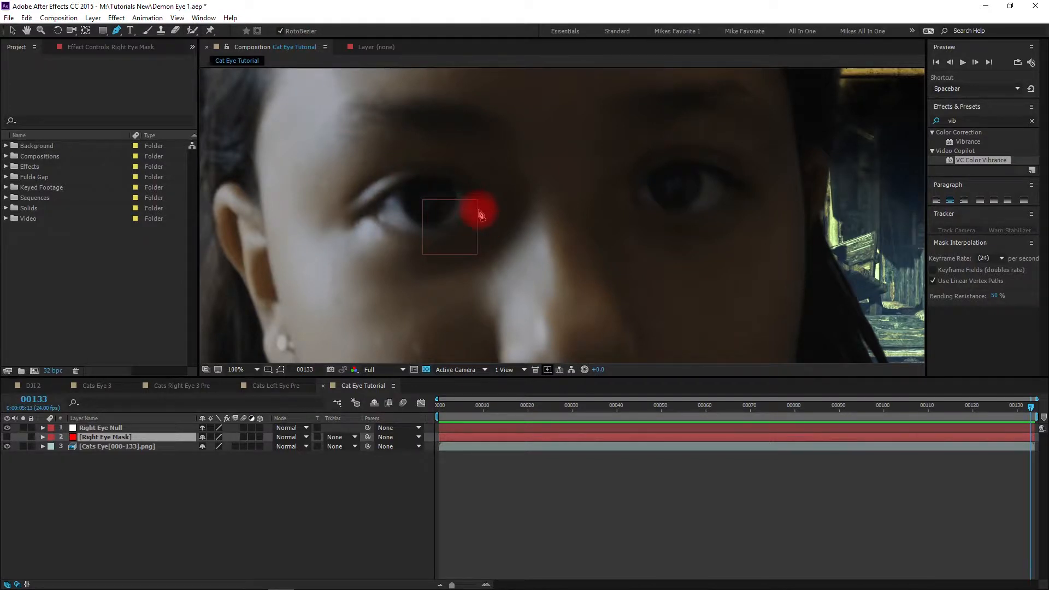
pyautogui.click(478, 209)
pyautogui.click(467, 196)
pyautogui.click(454, 184)
pyautogui.click(440, 179)
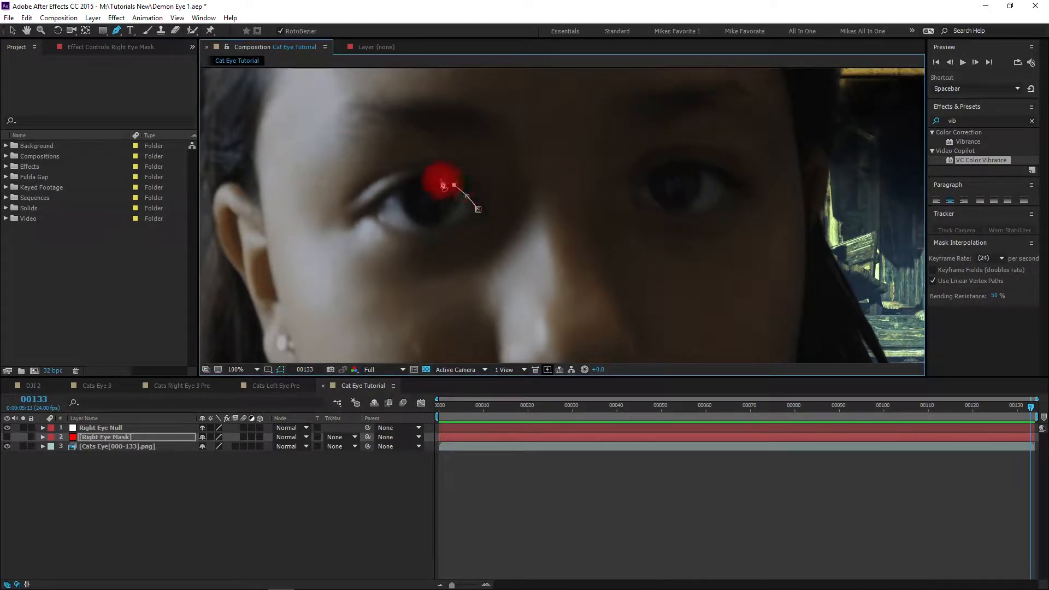
pyautogui.click(408, 181)
pyautogui.click(393, 190)
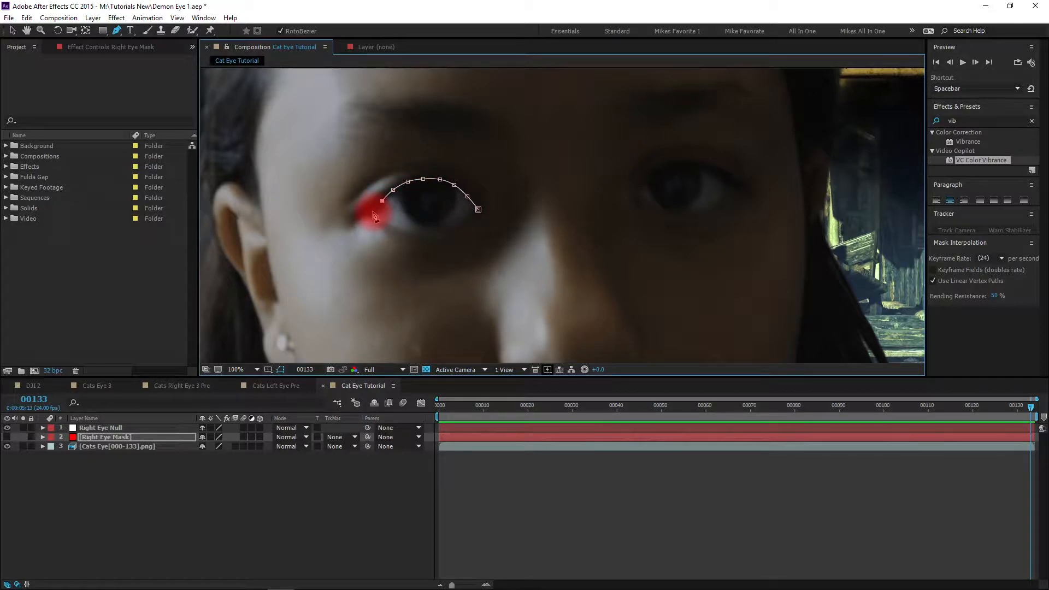
pyautogui.click(371, 213)
pyautogui.click(382, 224)
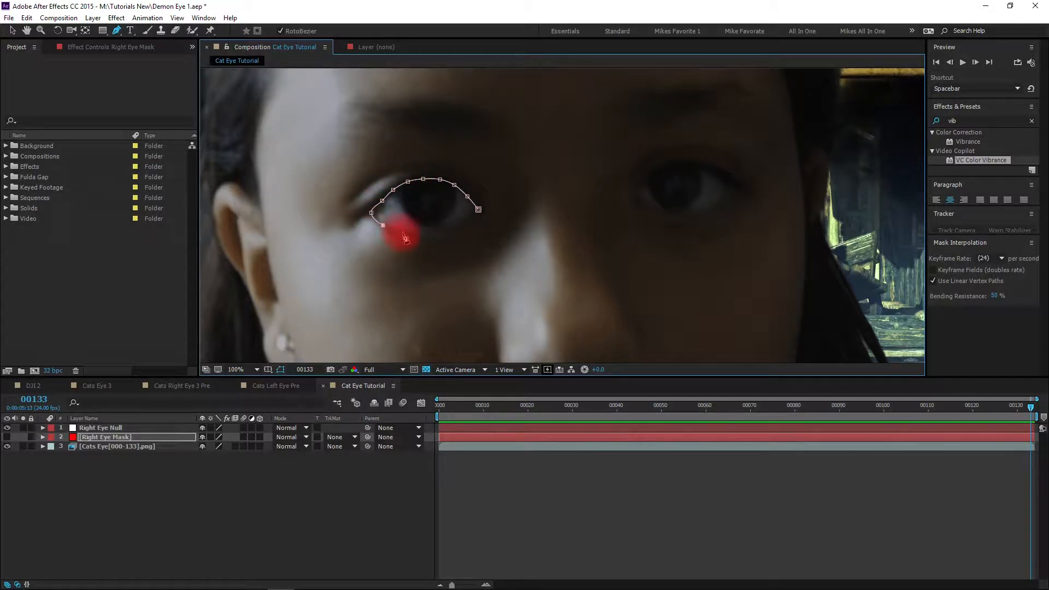
pyautogui.click(405, 232)
pyautogui.click(425, 232)
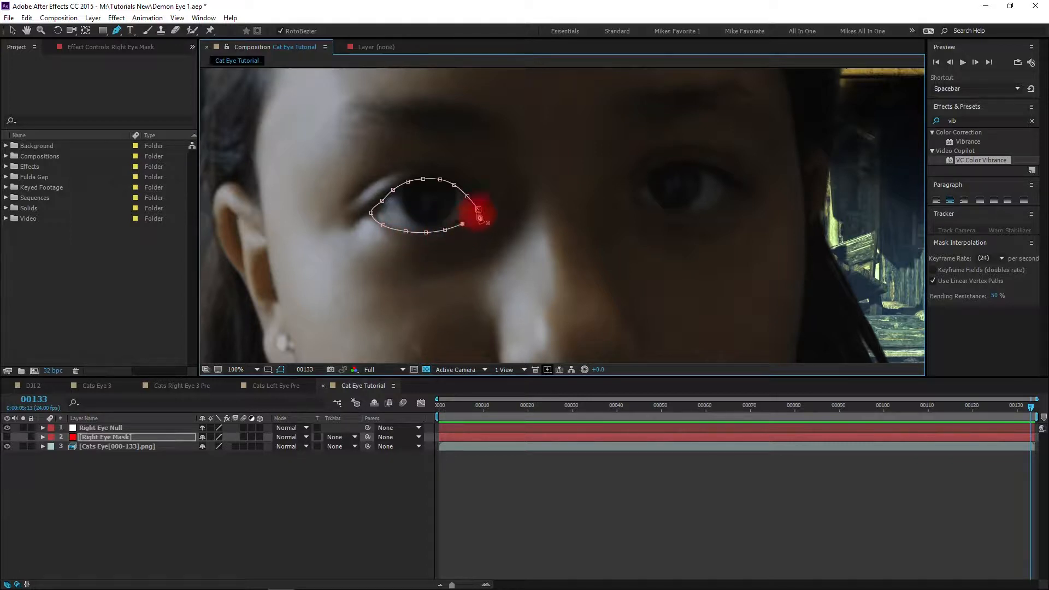
# Refine the mask's upper points at the inner and outer corners so the outline fits the eyelid
pyautogui.click(466, 195)
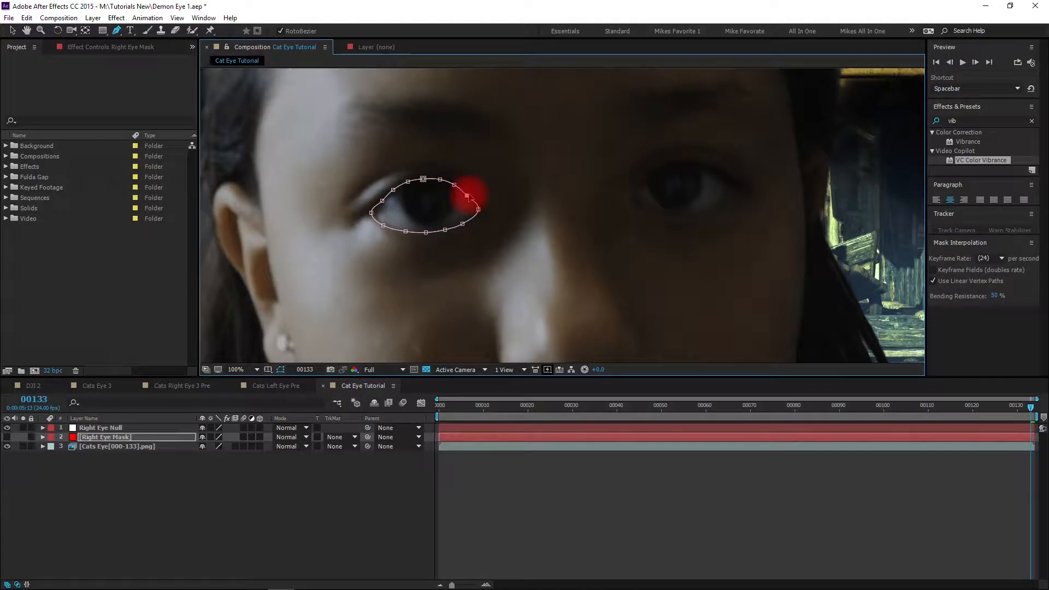
pyautogui.click(380, 201)
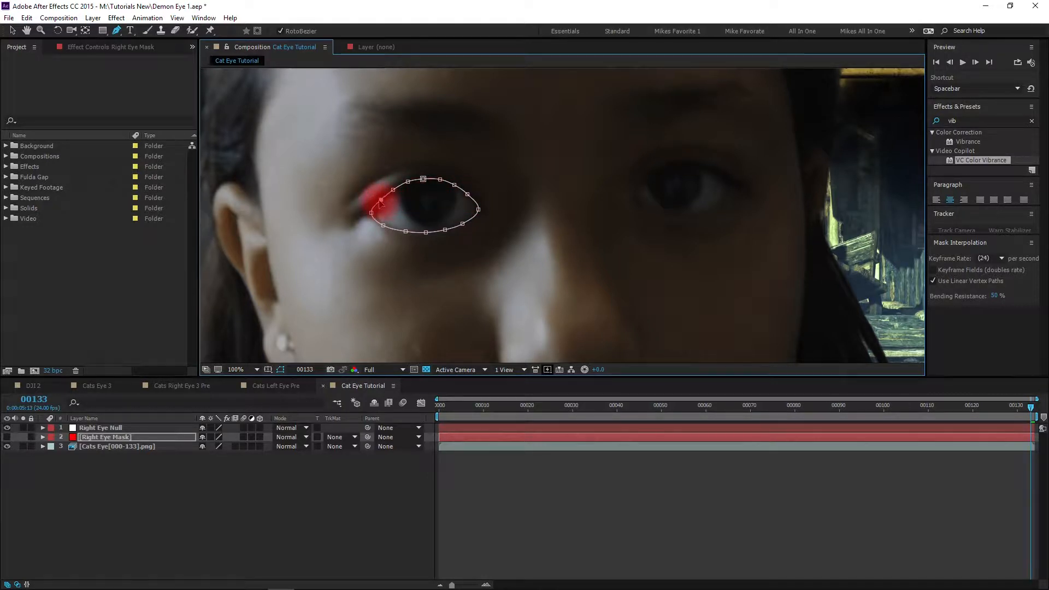
pyautogui.click(468, 194)
# Set the Cats Eye footage layer's track matte to Alpha Inverted Matte "[Right Eye Mask]"
pyautogui.click(138, 437)
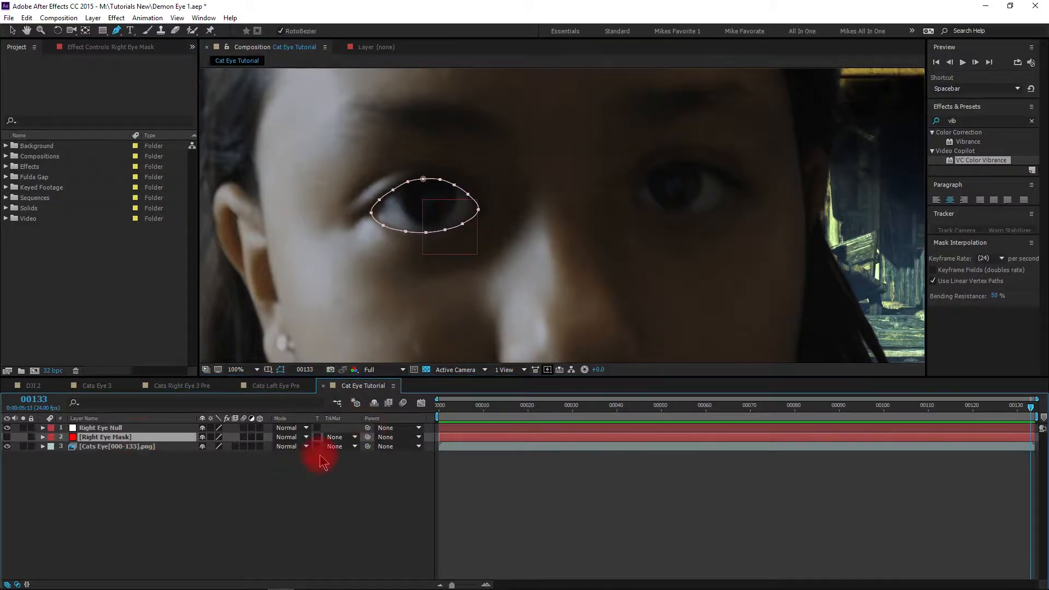
pyautogui.click(343, 446)
pyautogui.click(350, 485)
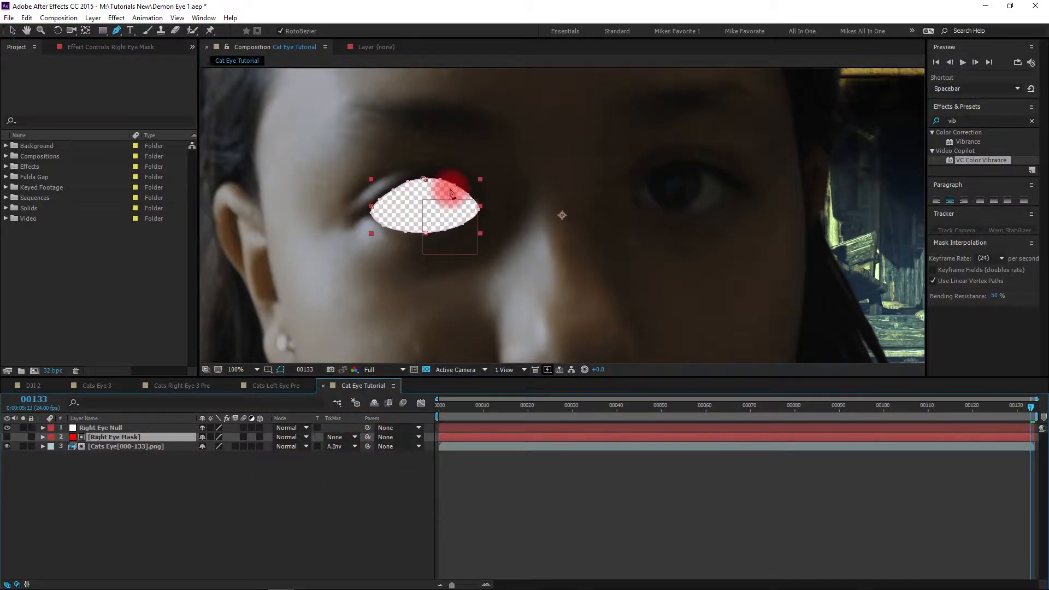
# Set the Mask Feather of the Right Eye Mask layer's mask to 6 pixels
pyautogui.press('f')
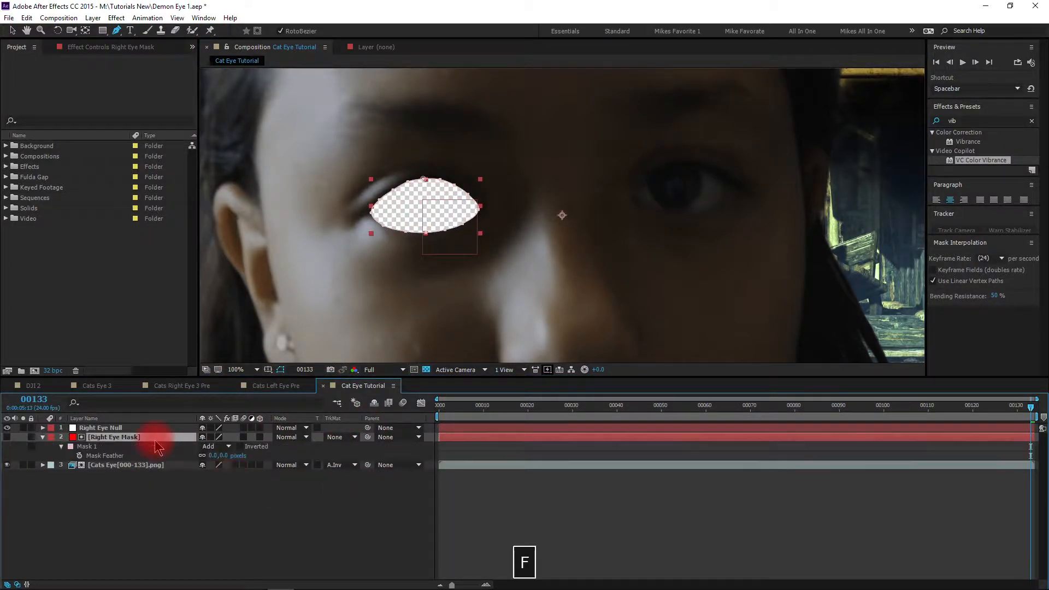
pyautogui.click(220, 457)
pyautogui.write('6')
pyautogui.press('Return')
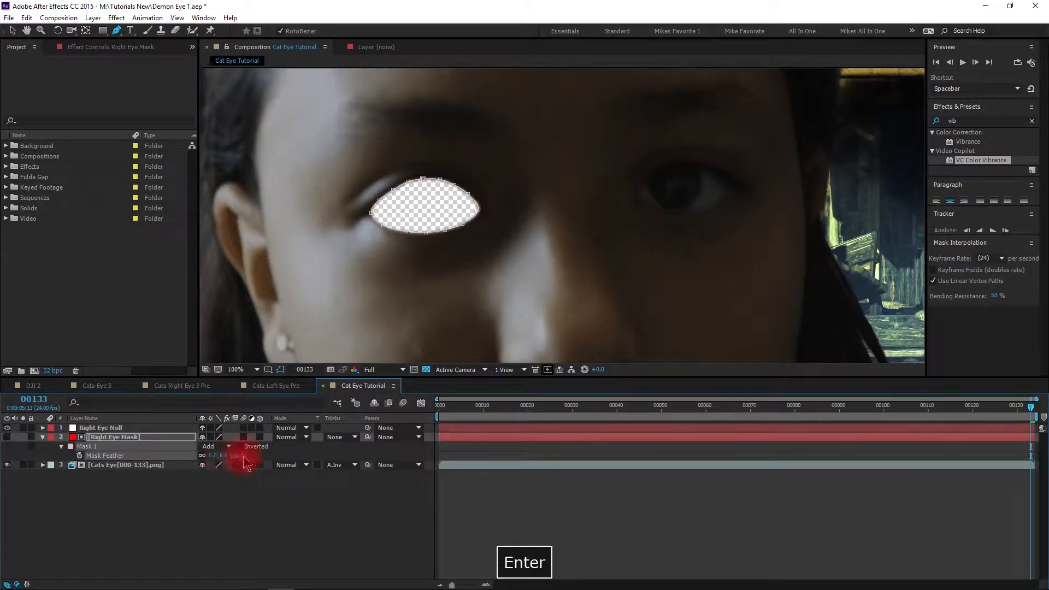
# Parent the Right Eye Mask layer to the Right Eye Null and collapse its mask properties
pyautogui.click(12, 30)
pyautogui.click(95, 437)
pyautogui.moveTo(367, 437); pyautogui.dragTo(97, 432)
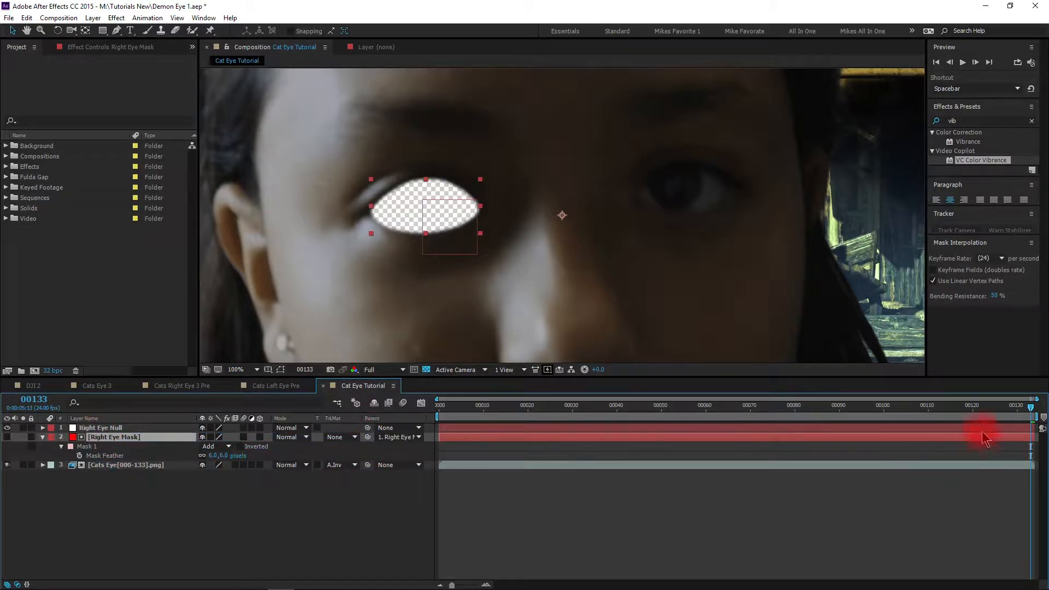
pyautogui.click(246, 515)
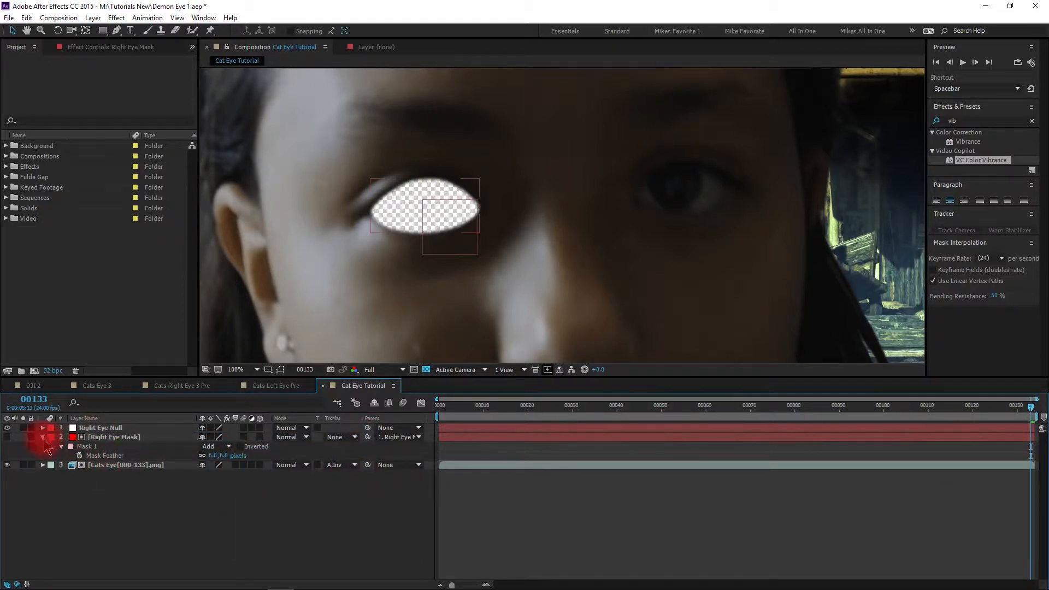
pyautogui.click(43, 438)
# Set the Cats Eye footage layer to No Track Matte and select the Right Eye Mask layer
pyautogui.click(351, 447)
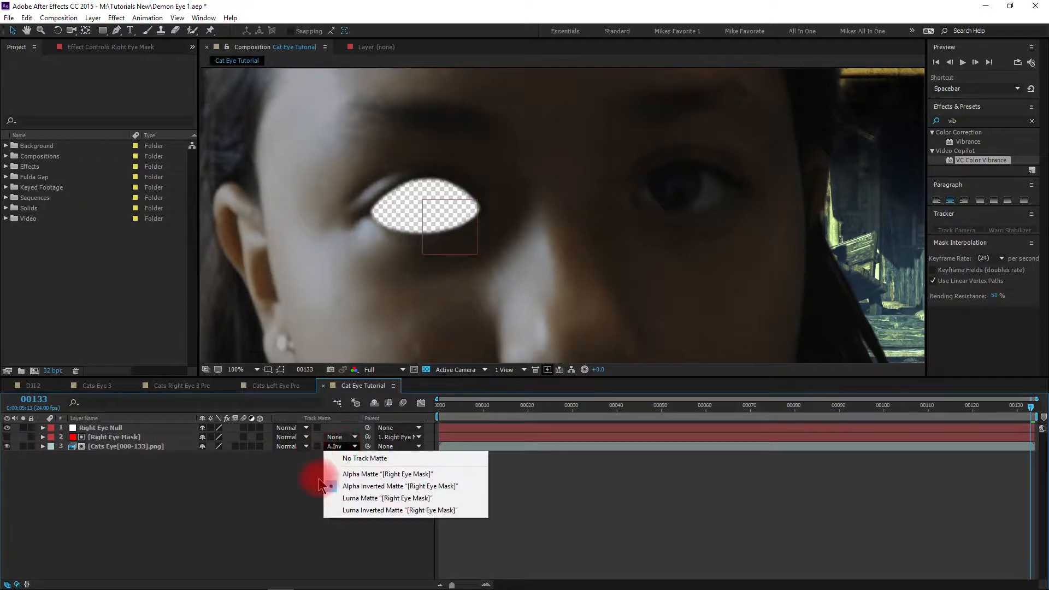
pyautogui.click(347, 458)
pyautogui.click(92, 437)
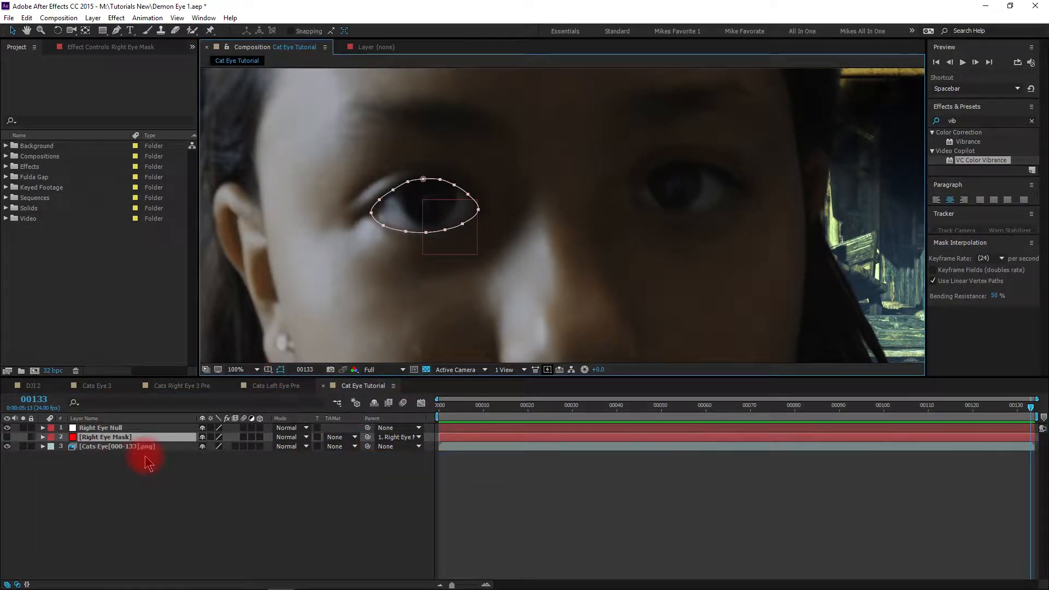
# Enable Mask Path keyframing for the Right Eye Mask layer at frame 133 and add another Mask Path keyframe at frame 110
pyautogui.press('m')
pyautogui.click(79, 455)
pyautogui.click(929, 406)
pyautogui.scroll(1, 621, 239)
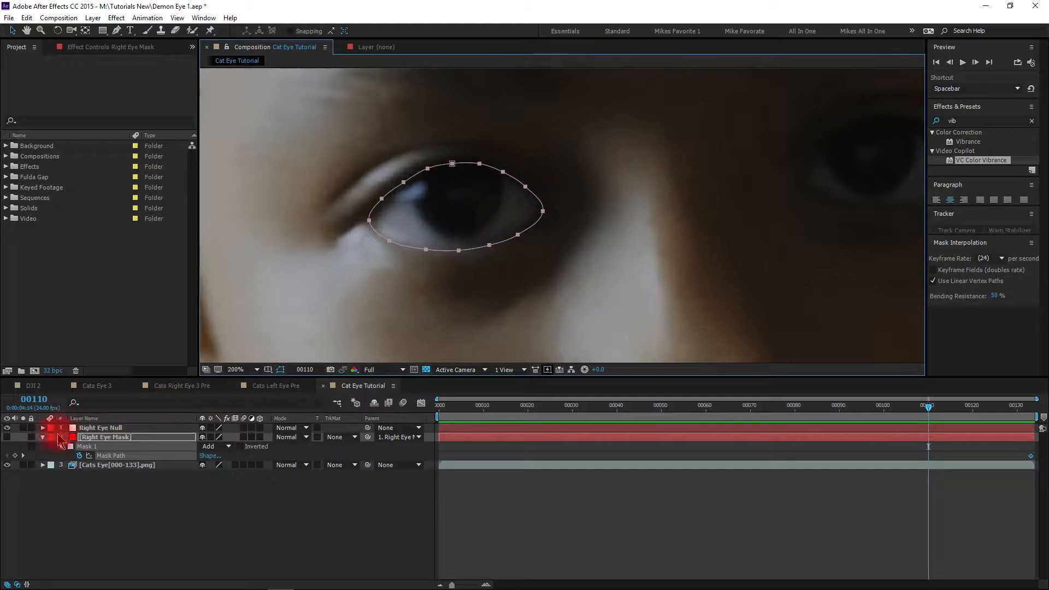
pyautogui.click(15, 456)
# At frame 90, reshape the lower edge and outer corner of the Right Eye Mask path to fit the eye
pyautogui.click(844, 408)
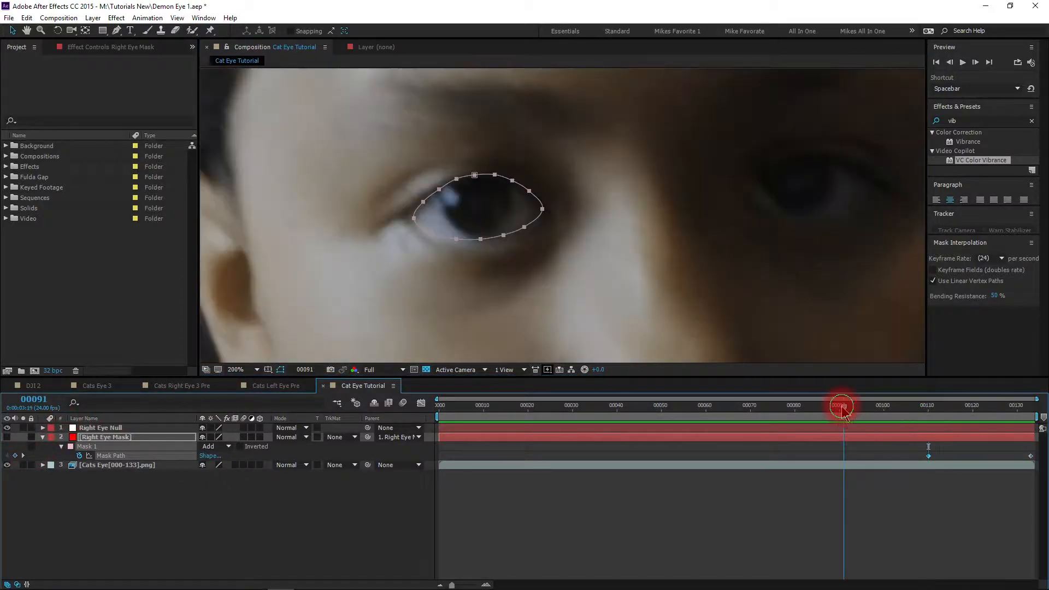
pyautogui.click(839, 406)
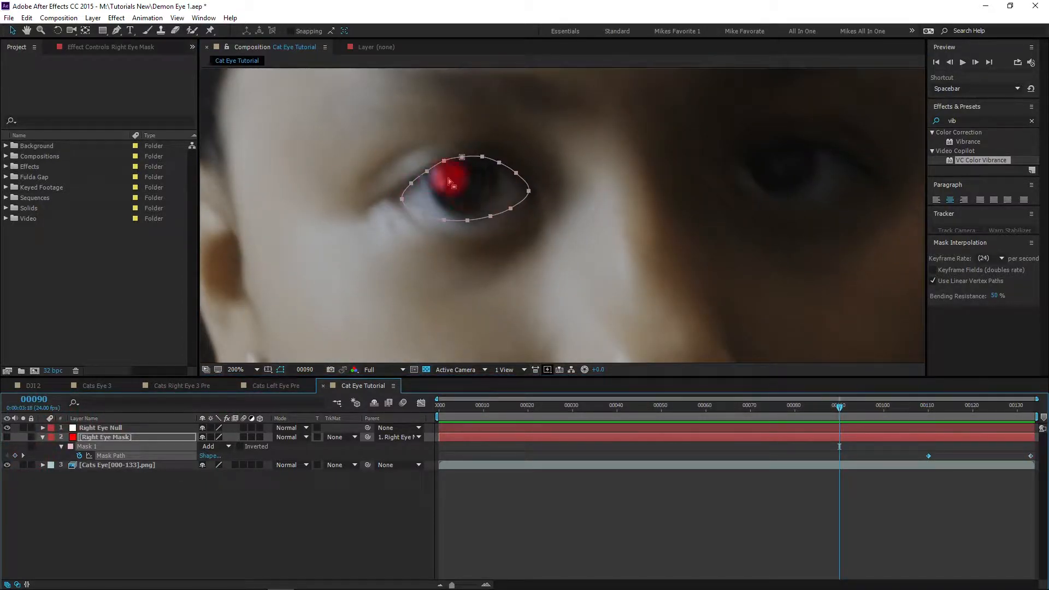
pyautogui.moveTo(443, 219); pyautogui.dragTo(471, 227)
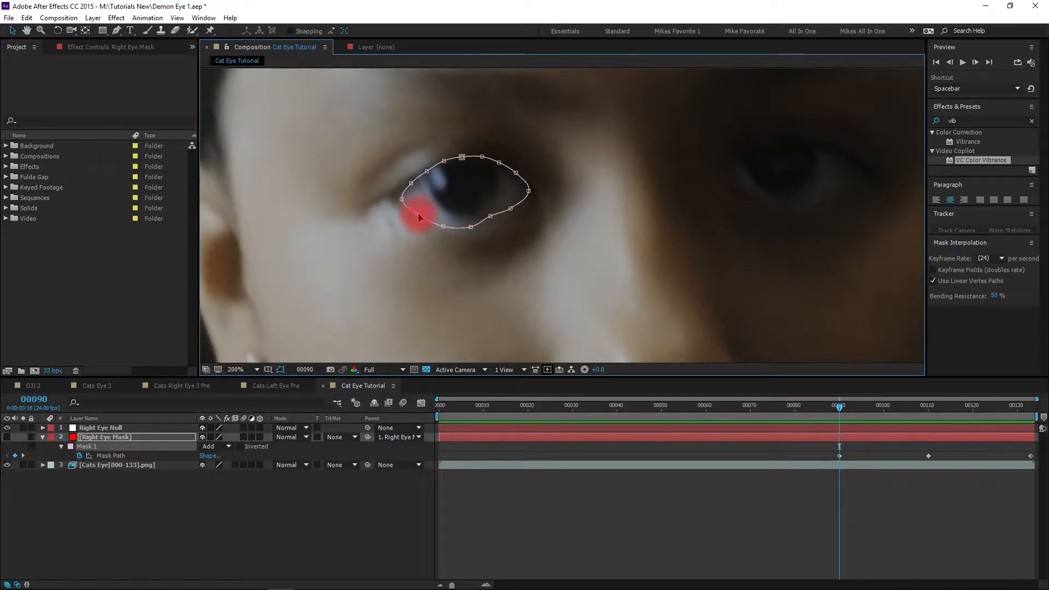
pyautogui.moveTo(510, 208); pyautogui.dragTo(493, 222)
pyautogui.click(444, 226)
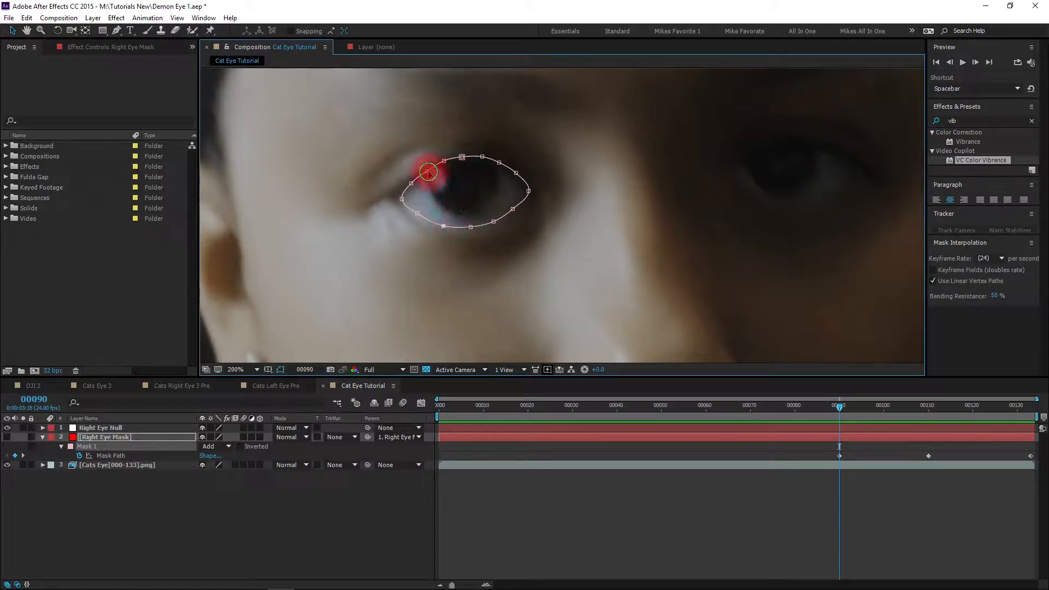
pyautogui.moveTo(401, 199); pyautogui.dragTo(399, 199)
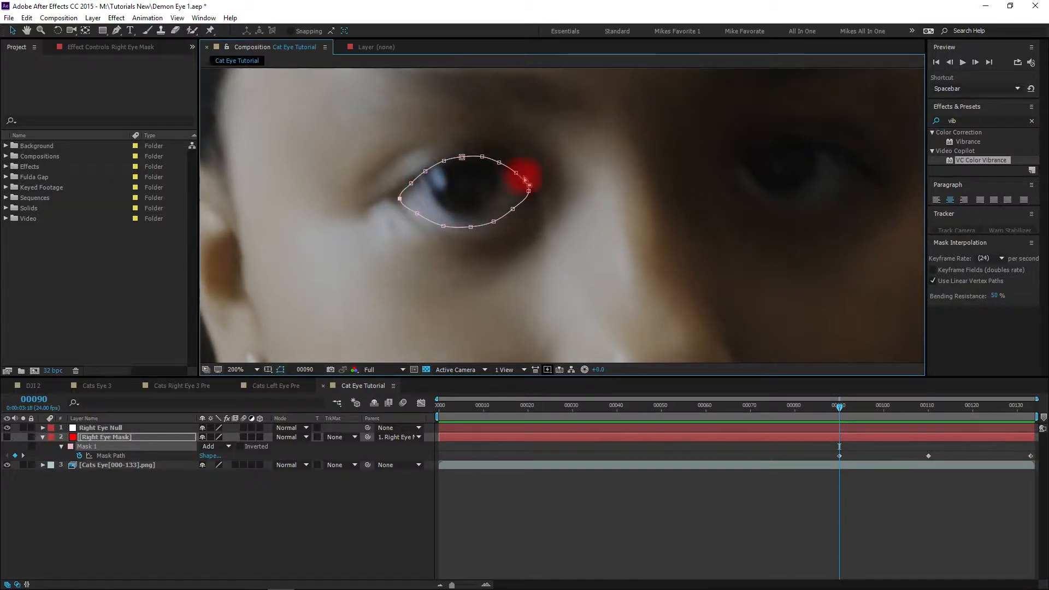
pyautogui.moveTo(512, 214); pyautogui.dragTo(513, 214)
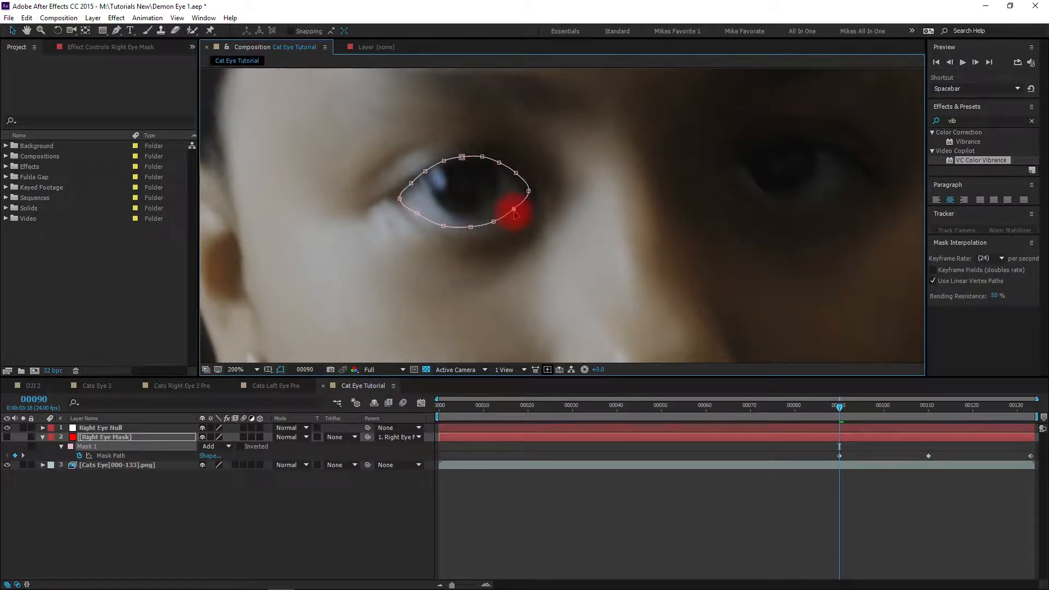
# At frame 70, adjust the lower points of the Right Eye Mask path to follow the lower eyelid
pyautogui.click(750, 407)
pyautogui.click(475, 258)
pyautogui.moveTo(516, 251); pyautogui.dragTo(506, 268)
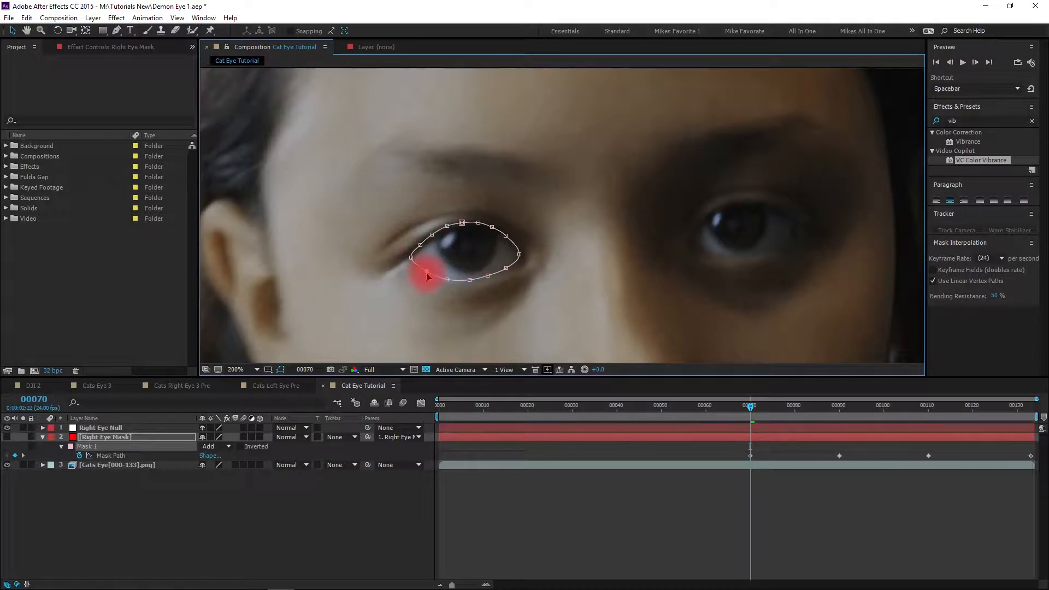
pyautogui.moveTo(426, 269); pyautogui.dragTo(425, 272)
pyautogui.click(487, 275)
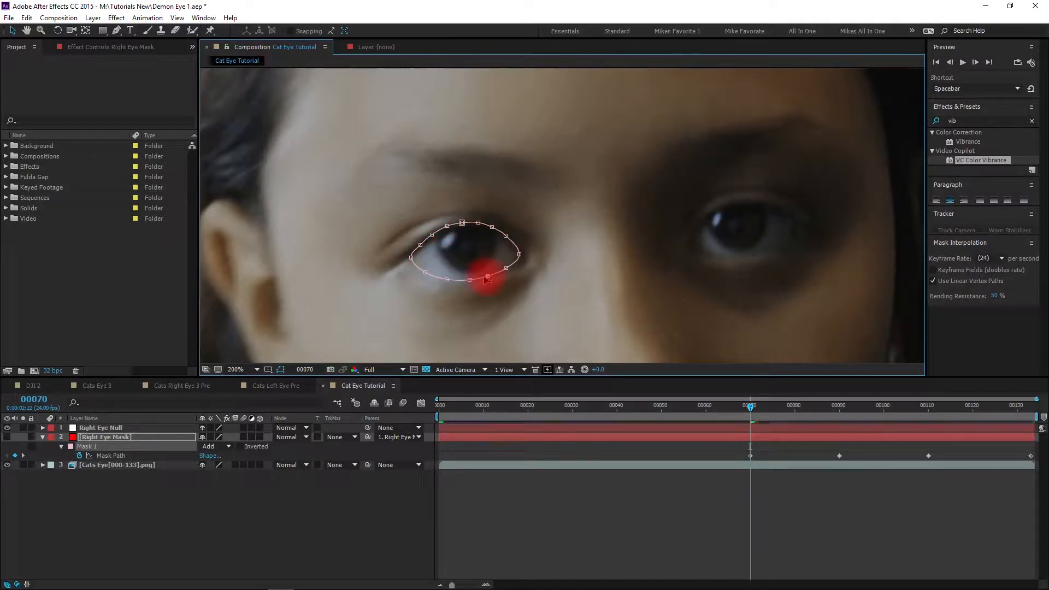
# At frame 50, refine the corners and upper edge of the Right Eye Mask path to match the eye outline
pyautogui.click(660, 406)
pyautogui.moveTo(494, 265); pyautogui.dragTo(674, 139)
pyautogui.scroll(1, 628, 198)
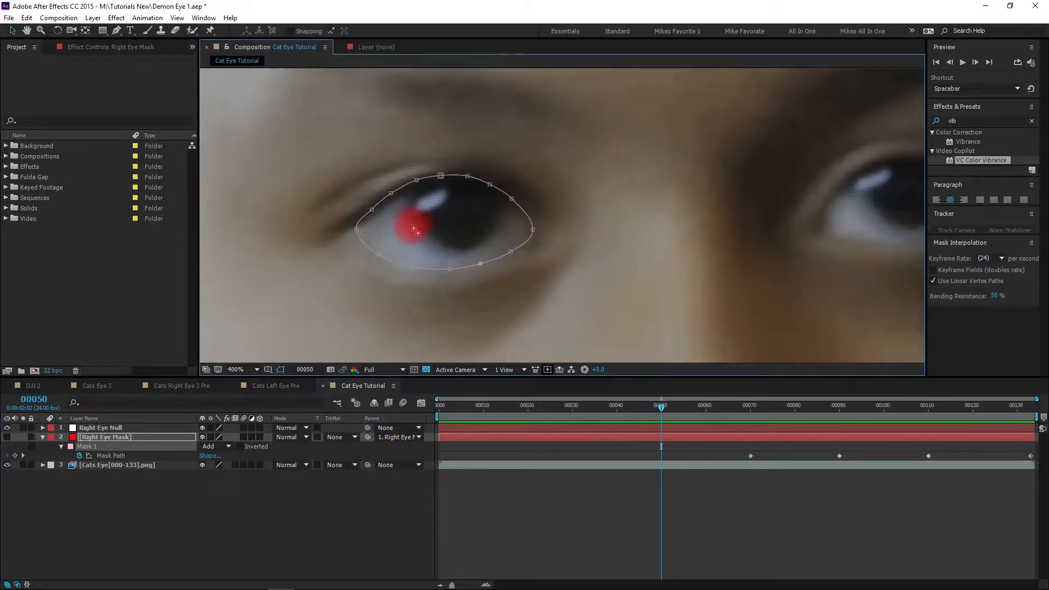
pyautogui.moveTo(356, 231); pyautogui.dragTo(355, 233)
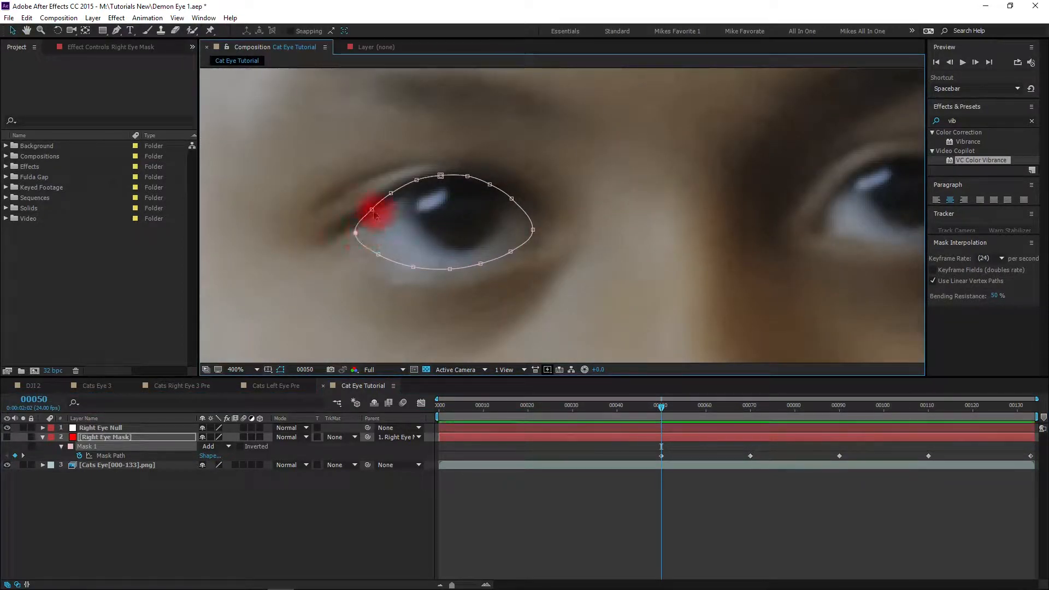
pyautogui.moveTo(391, 193); pyautogui.dragTo(416, 183)
pyautogui.click(467, 176)
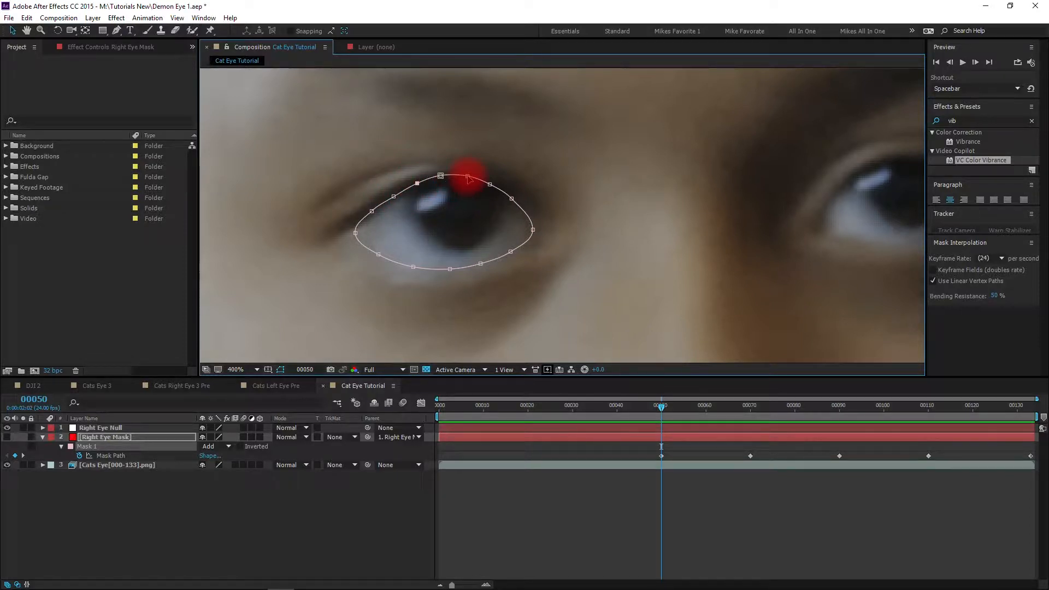
pyautogui.moveTo(533, 229); pyautogui.dragTo(513, 199)
pyautogui.moveTo(510, 251); pyautogui.dragTo(505, 246)
pyautogui.moveTo(355, 233); pyautogui.dragTo(399, 199)
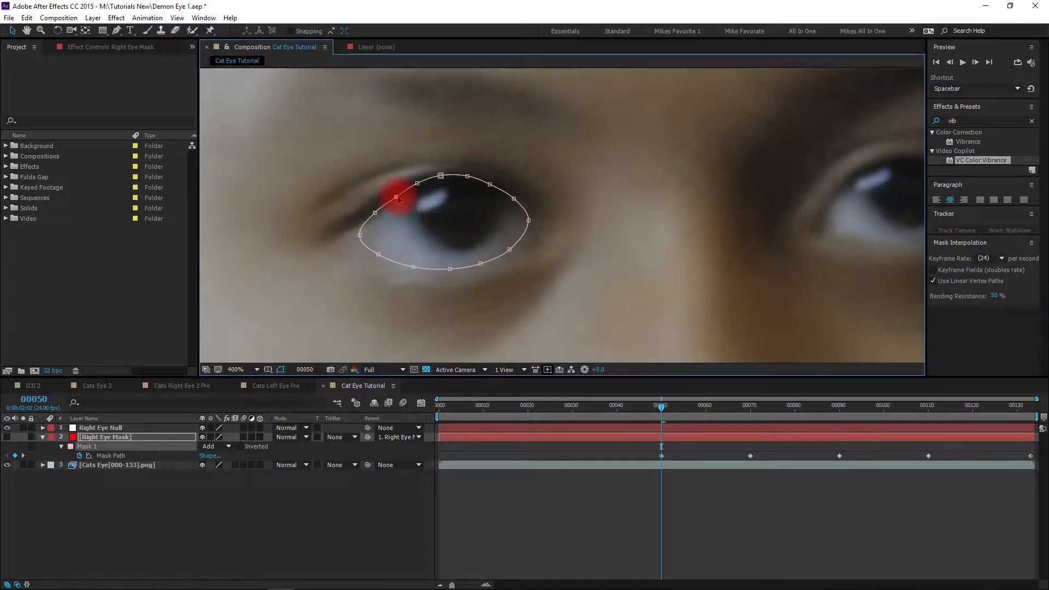
# At frame 30, reshape the corners and upper edge of the Right Eye Mask path around the eye
pyautogui.click(571, 407)
pyautogui.moveTo(562, 225); pyautogui.dragTo(583, 388)
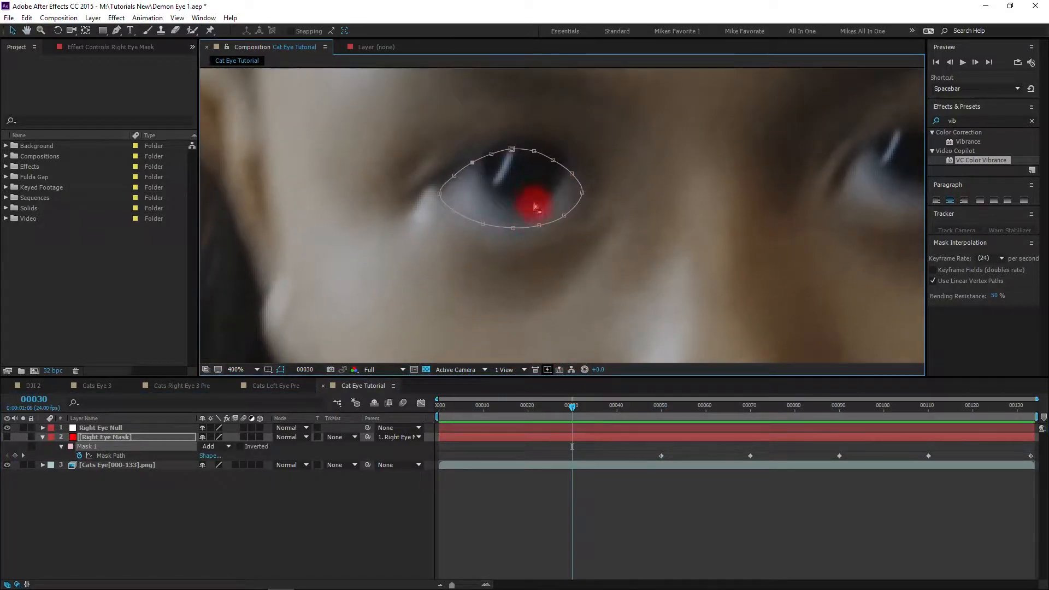
pyautogui.click(392, 166)
pyautogui.moveTo(440, 192); pyautogui.dragTo(440, 196)
pyautogui.click(473, 163)
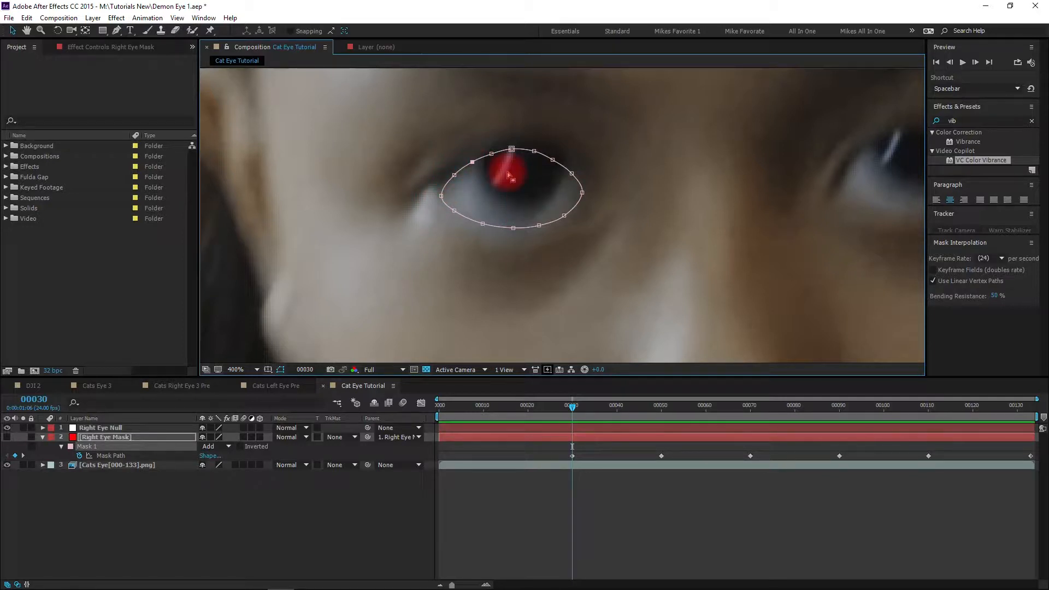
pyautogui.moveTo(571, 174); pyautogui.dragTo(471, 160)
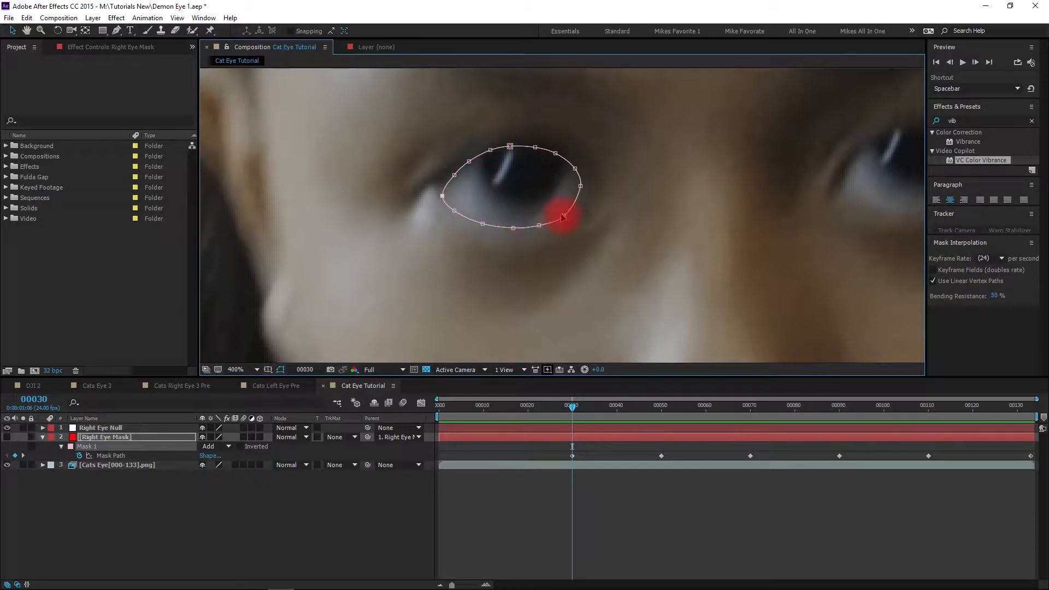
# At frame 10, move the outer-corner, upper and lower points of the Right Eye Mask path onto the eye outline
pyautogui.click(482, 407)
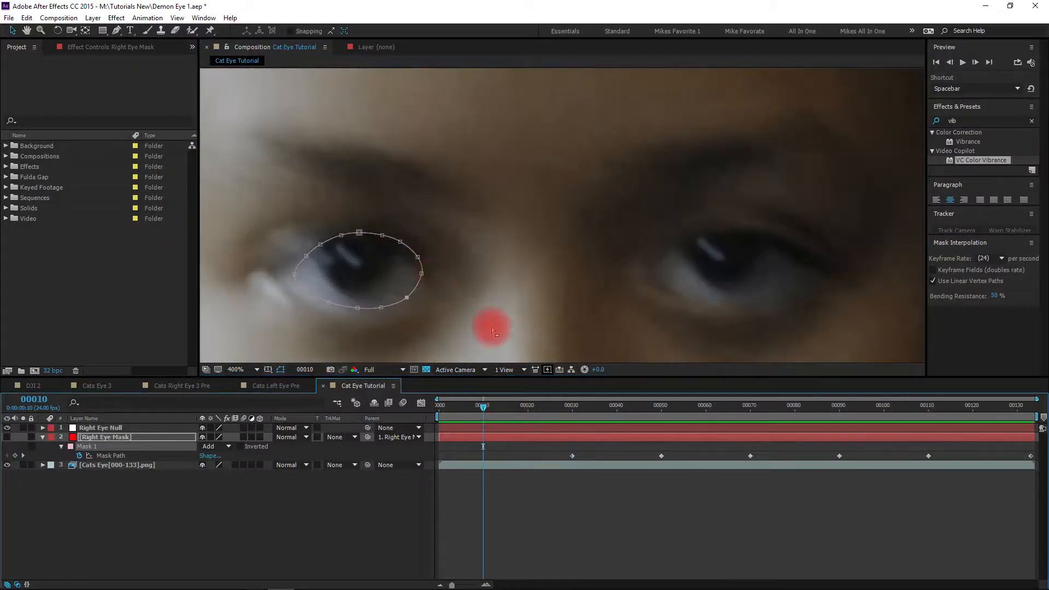
pyautogui.moveTo(446, 254); pyautogui.dragTo(583, 173)
pyautogui.click(473, 223)
pyautogui.moveTo(465, 223); pyautogui.dragTo(437, 211)
pyautogui.moveTo(442, 175); pyautogui.dragTo(458, 161)
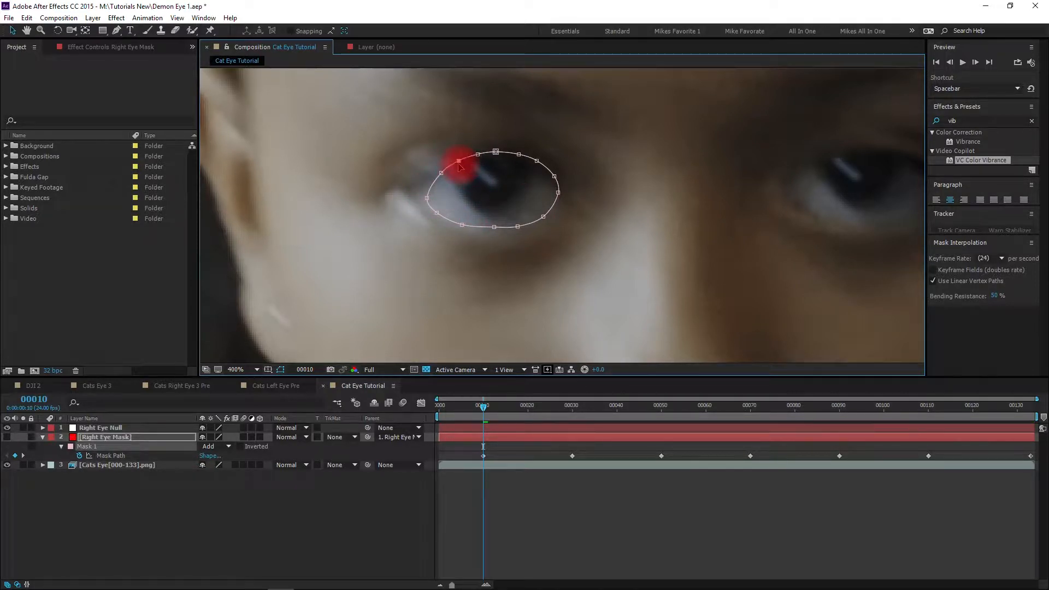
pyautogui.moveTo(543, 216); pyautogui.dragTo(492, 230)
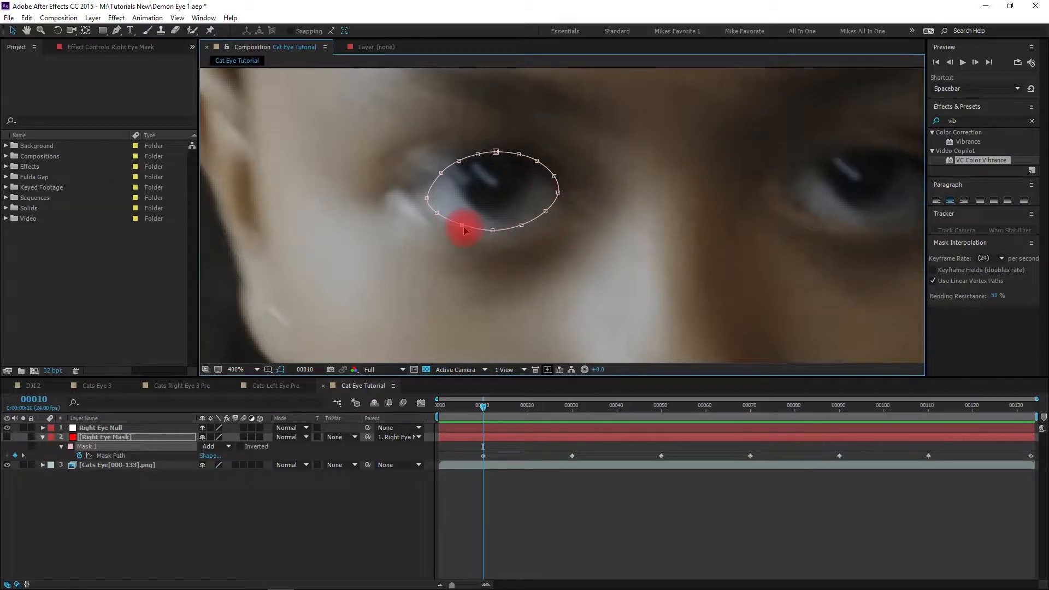
# At frame 0, reshape the whole Right Eye Mask path to fit the open eye
pyautogui.click(440, 408)
pyautogui.moveTo(311, 179); pyautogui.dragTo(357, 244)
pyautogui.moveTo(482, 203); pyautogui.dragTo(448, 242)
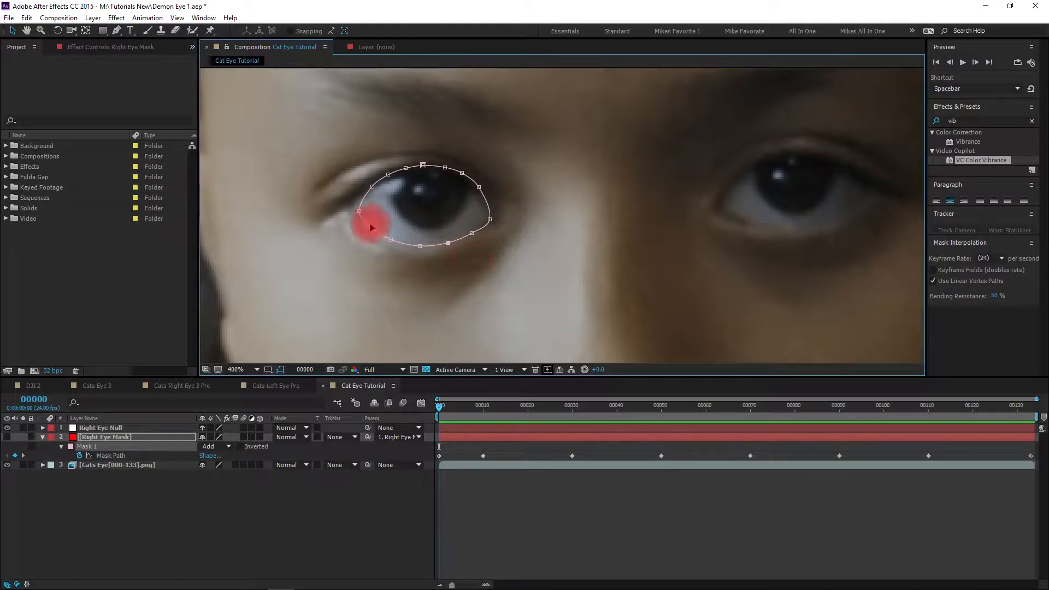
pyautogui.moveTo(359, 210); pyautogui.dragTo(389, 242)
pyautogui.moveTo(388, 174); pyautogui.dragTo(480, 191)
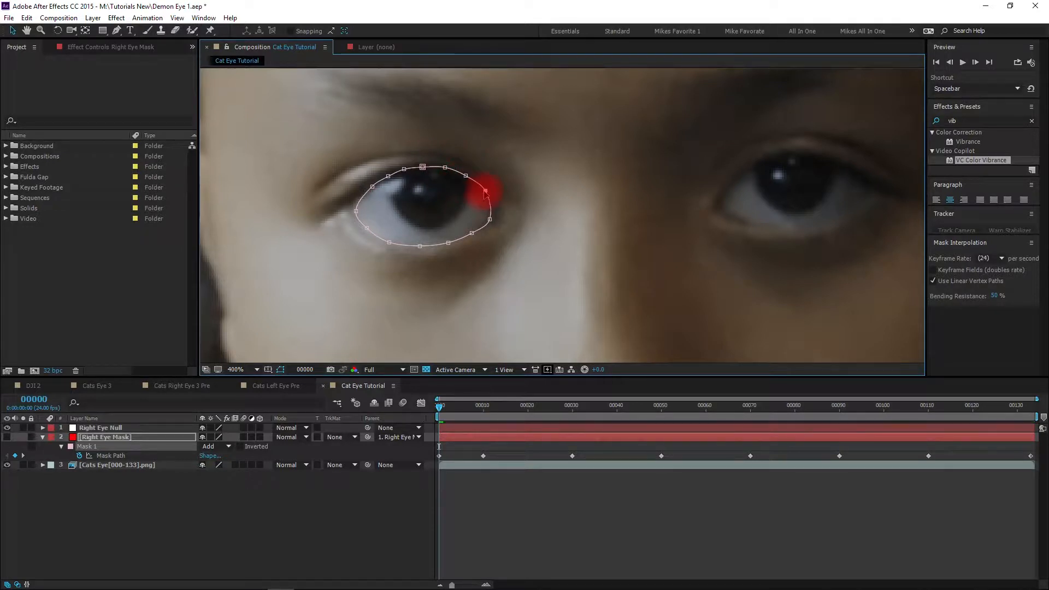
# Set the Cats Eye footage layer's track matte back to Alpha Inverted Matte "[Right Eye Mask]"
pyautogui.press(',')
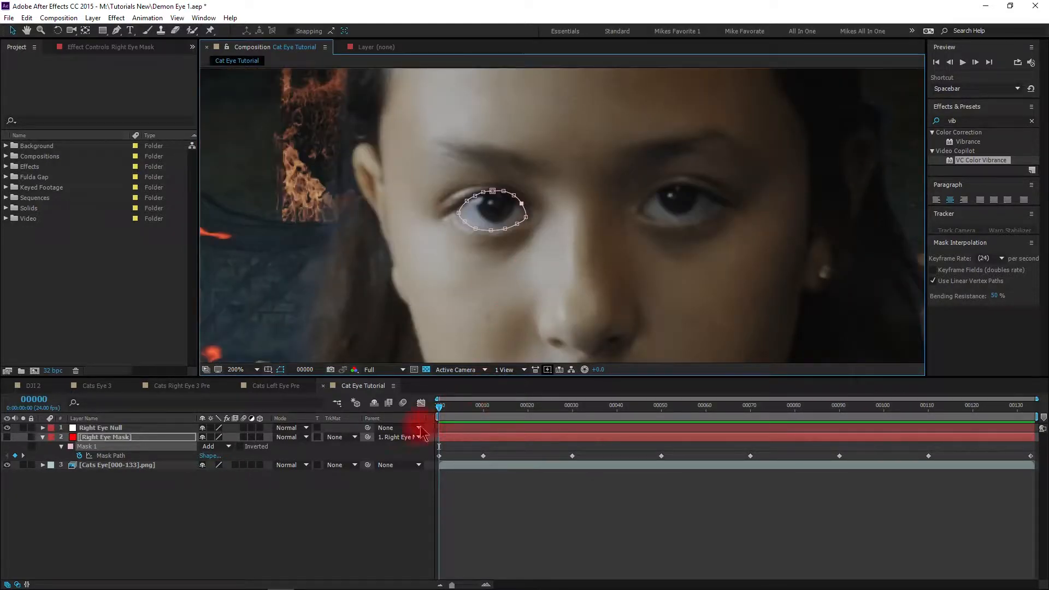
pyautogui.click(338, 465)
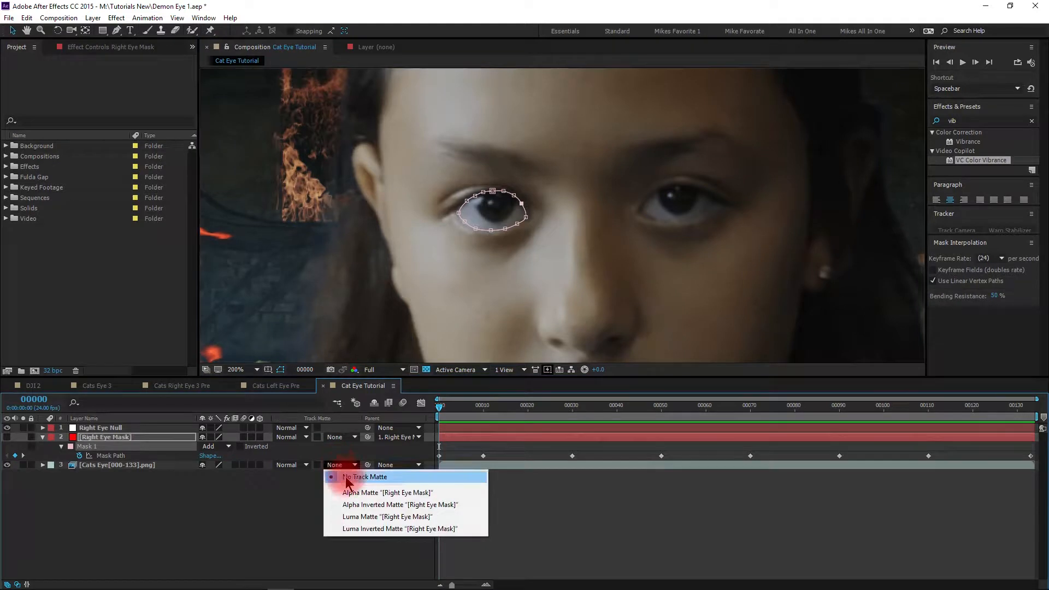
pyautogui.click(353, 505)
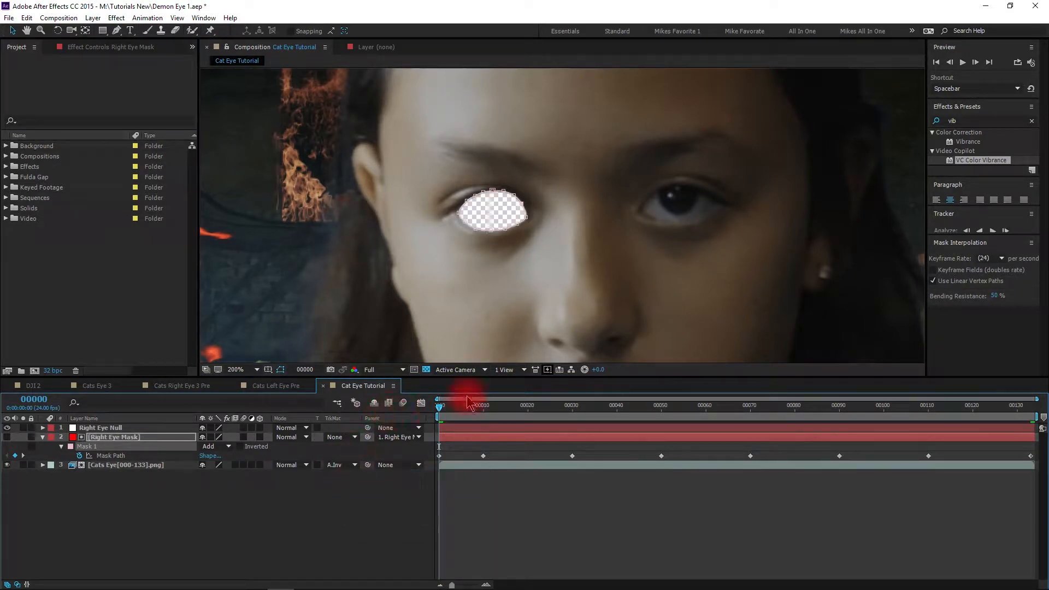
# Preview the composition to check how the eye cutout follows the footage, and return to frame 0
pyautogui.press('space')
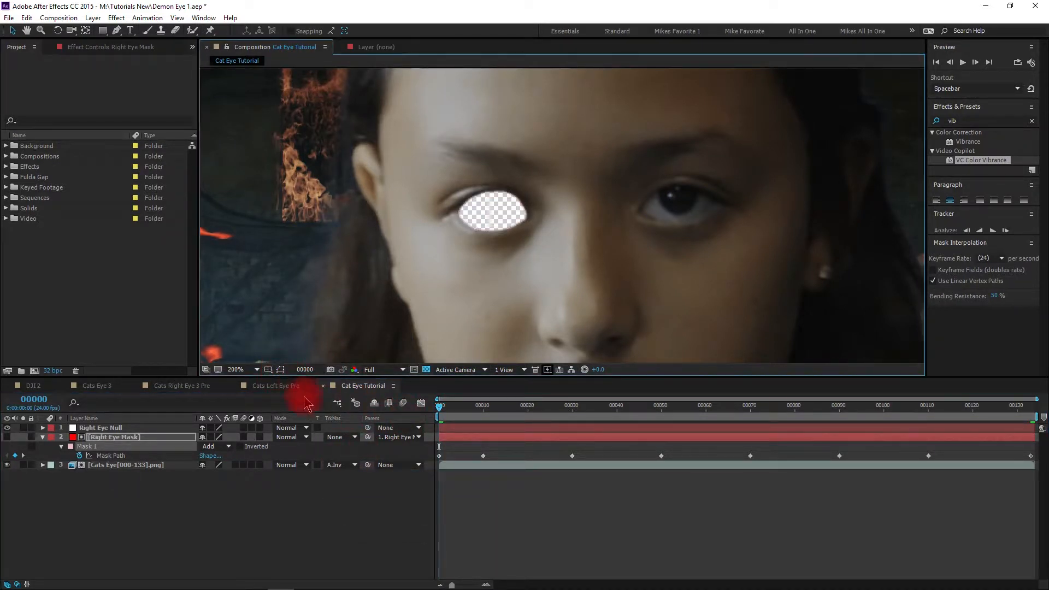
pyautogui.scroll(-2, 425, 296)
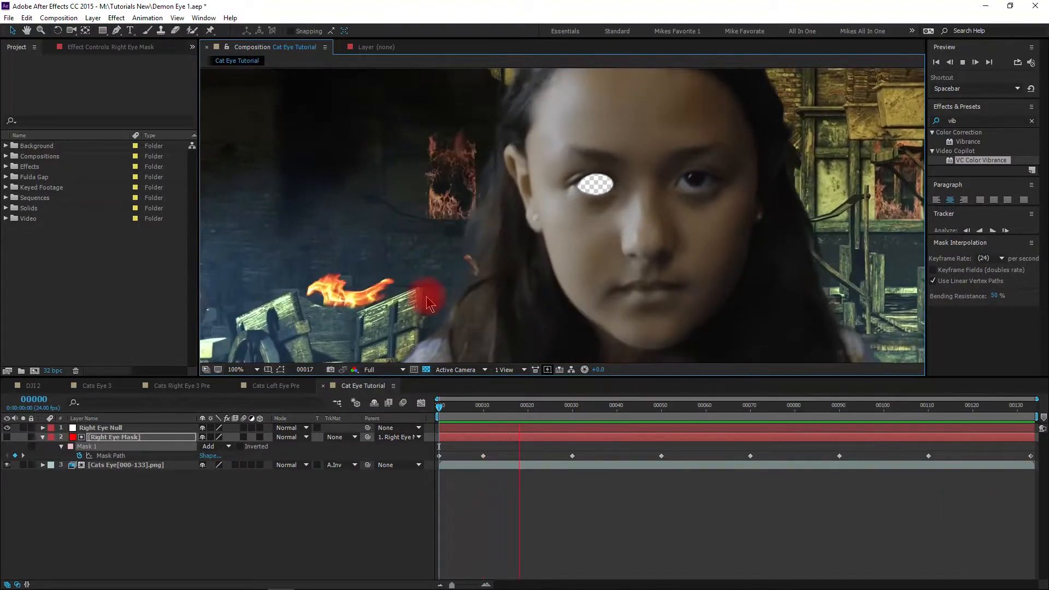
pyautogui.click(506, 407)
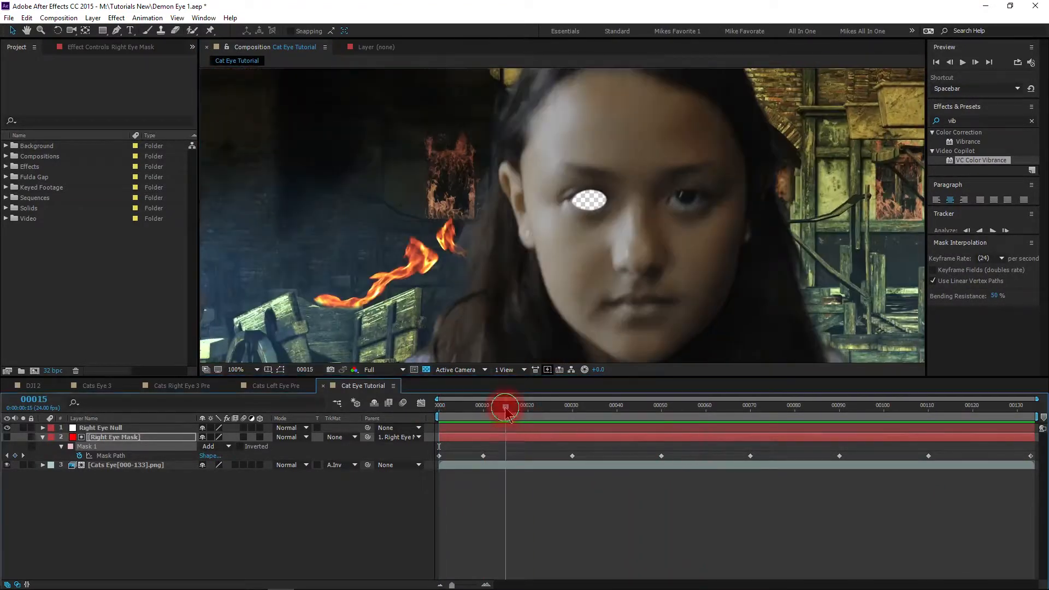
pyautogui.moveTo(506, 406); pyautogui.dragTo(435, 413)
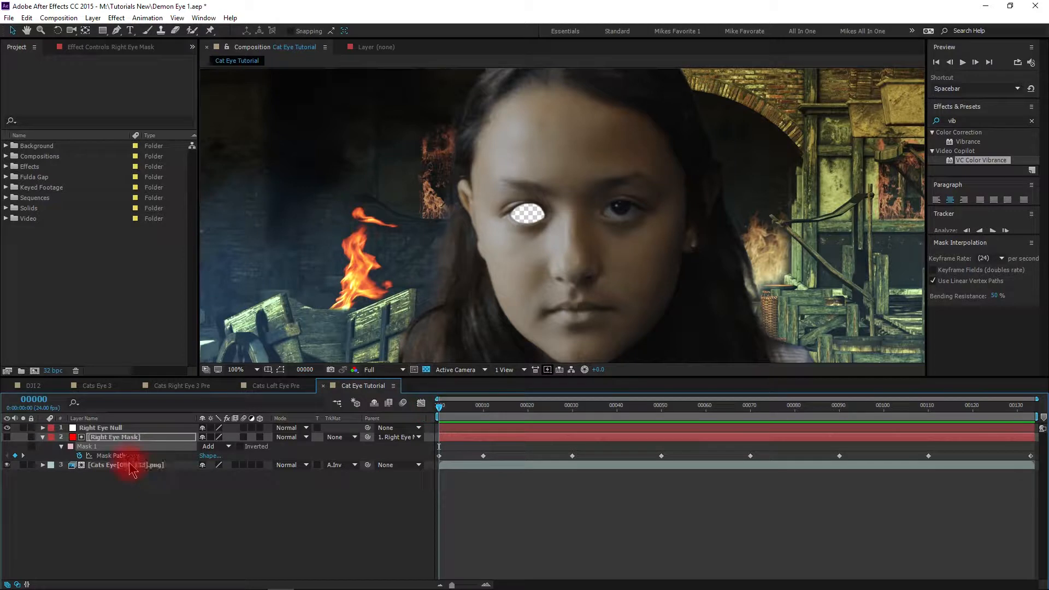
# Pre-compose the Right Eye Null, Right Eye Mask and Cats Eye footage layers as "Cats Right Eye PreComp", moving all attributes into it
pyautogui.click(43, 437)
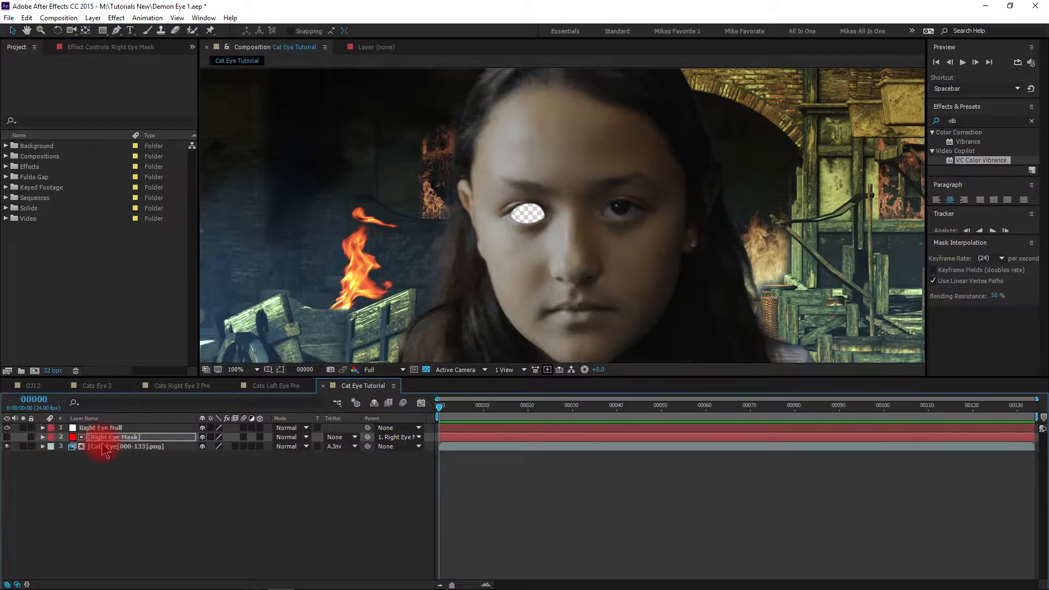
pyautogui.click(179, 427)
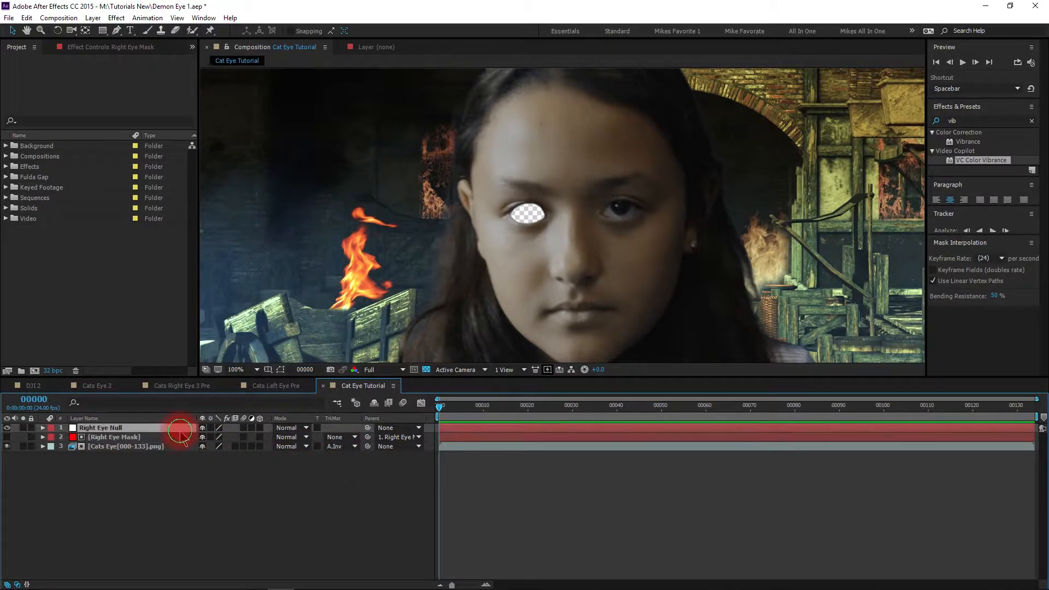
pyautogui.keyDown('shift'); pyautogui.click(109, 449); pyautogui.keyUp('shift')
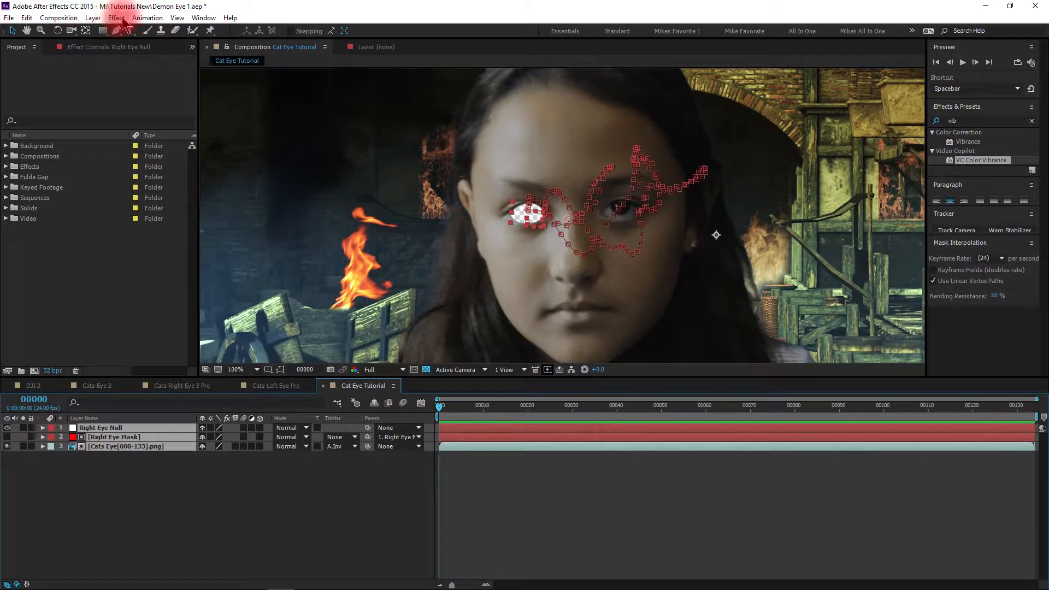
pyautogui.click(93, 17)
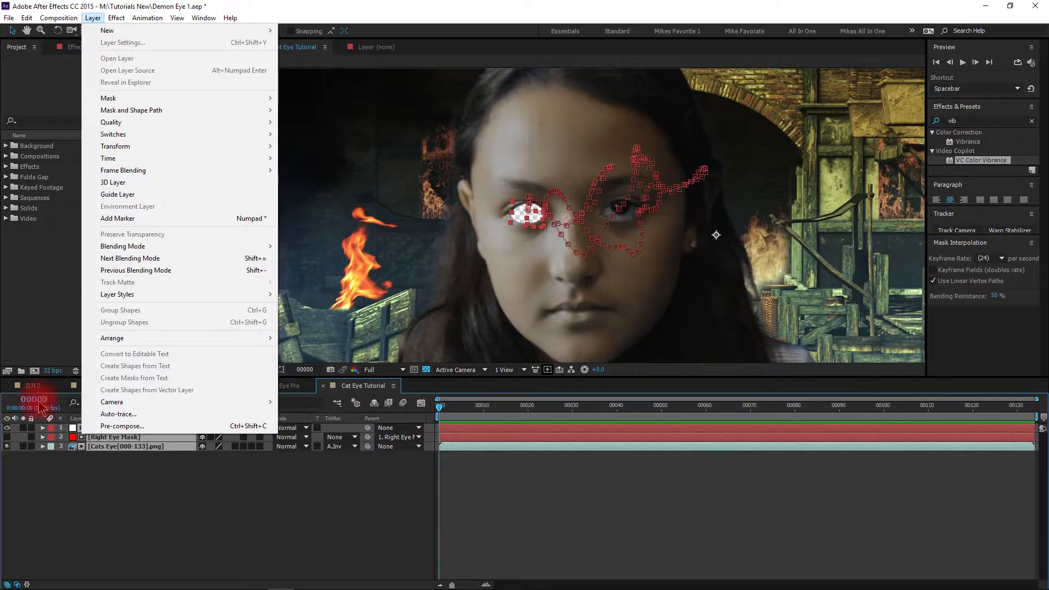
pyautogui.click(118, 426)
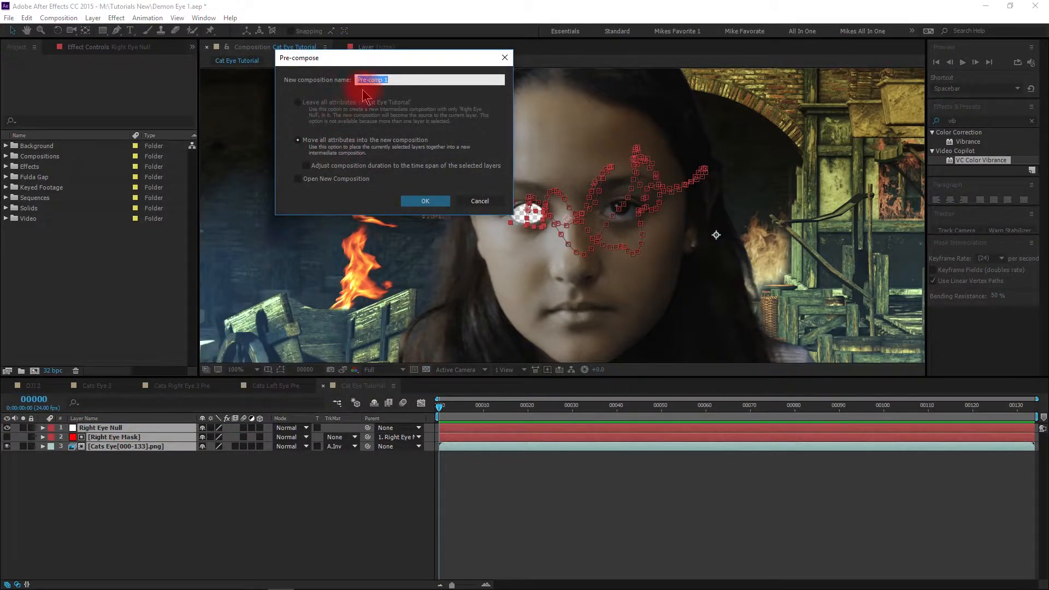
pyautogui.write('Cat')
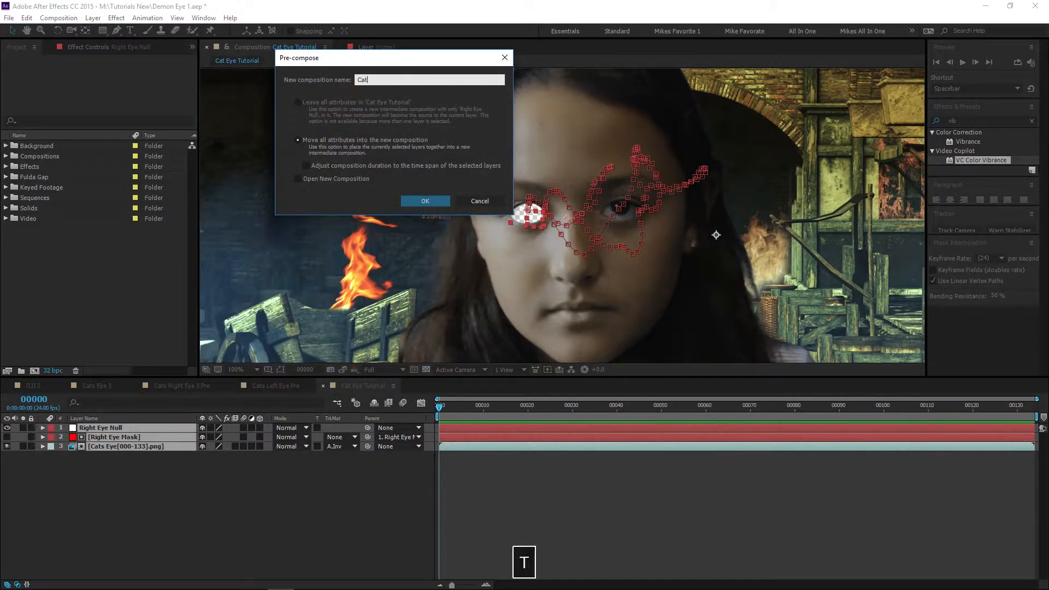
pyautogui.write('s Eye Pre')
pyautogui.write(' Right')
pyautogui.press('Right')
pyautogui.write('Co')
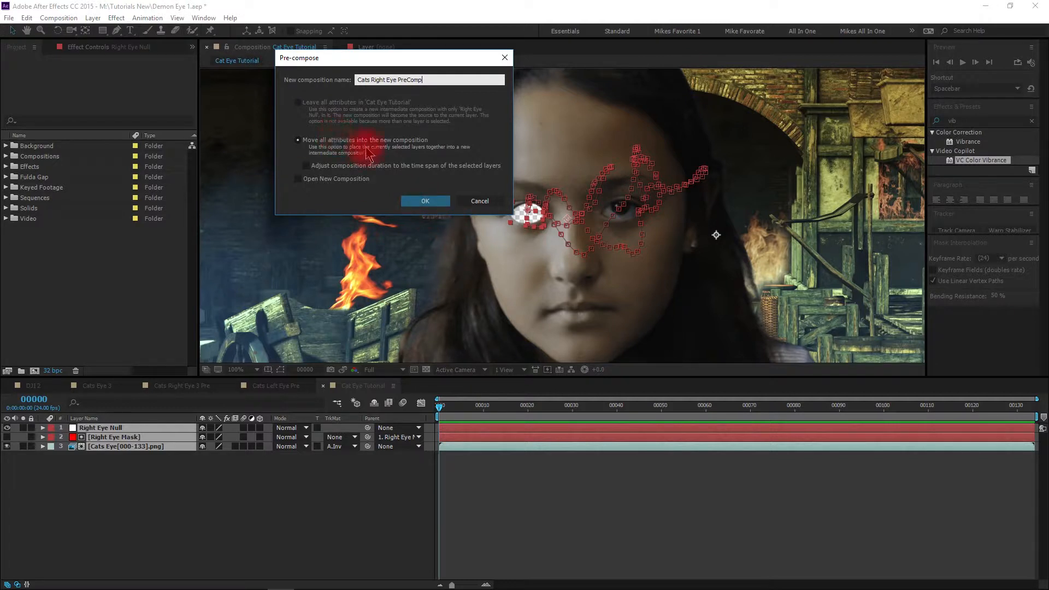
pyautogui.click(425, 201)
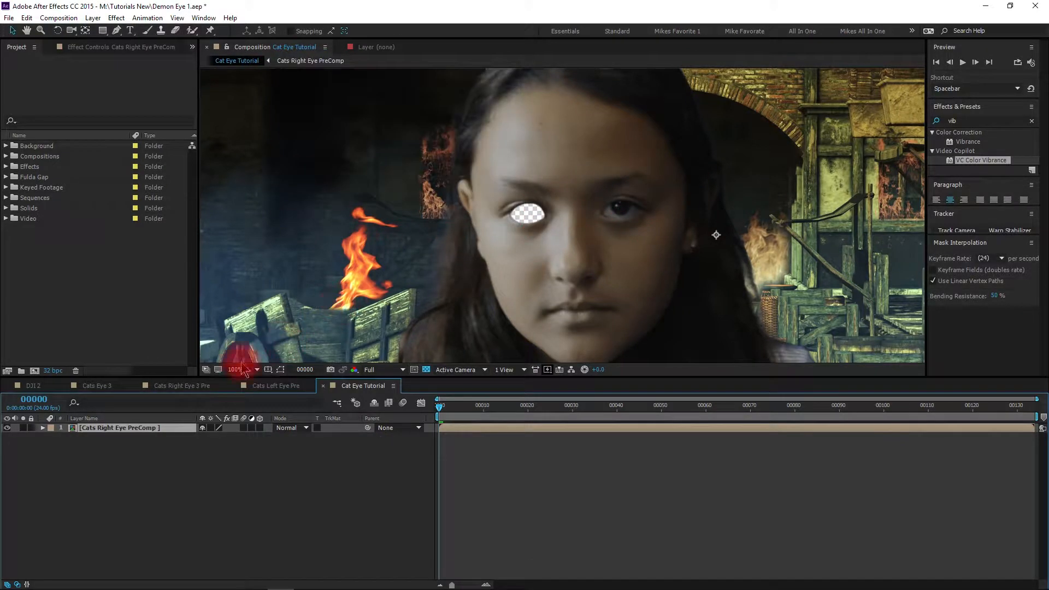
# Preview the composition to check the pre-composed right-eye cutout
pyautogui.press('space')
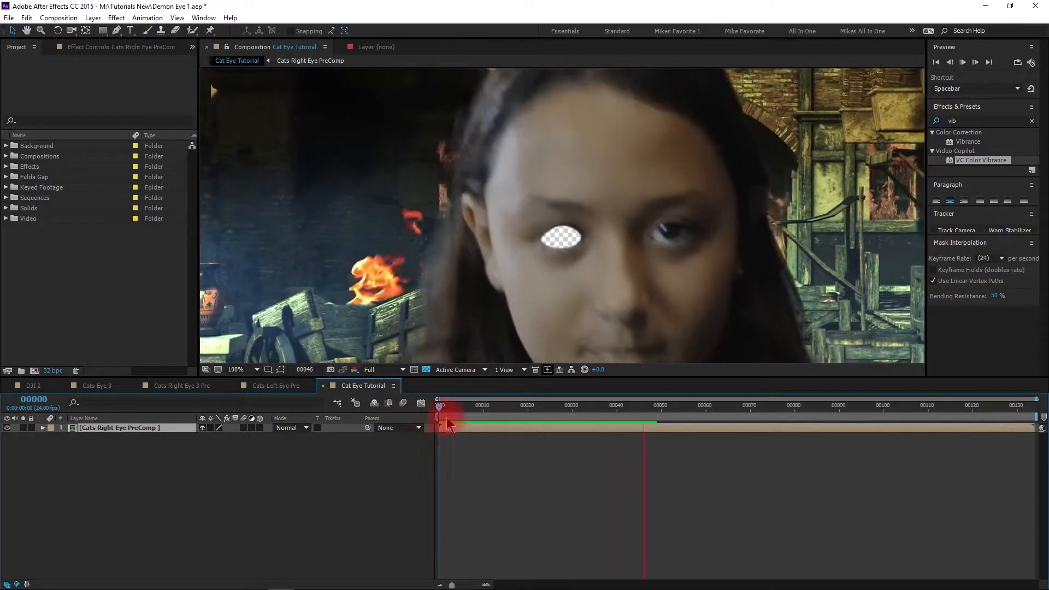
pyautogui.press('space')
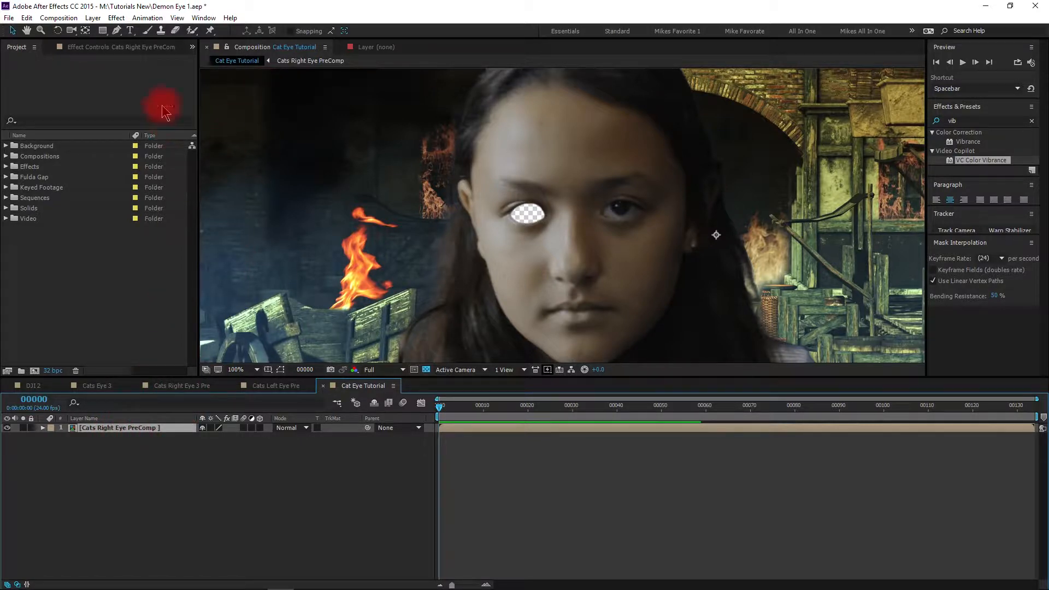
pyautogui.click(146, 18)
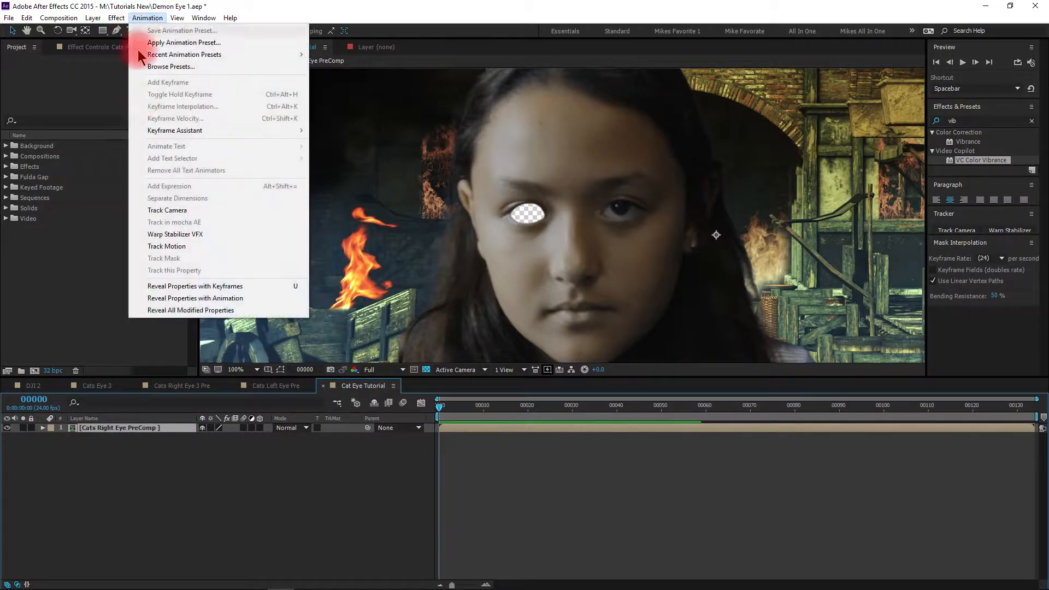
pyautogui.click(147, 18)
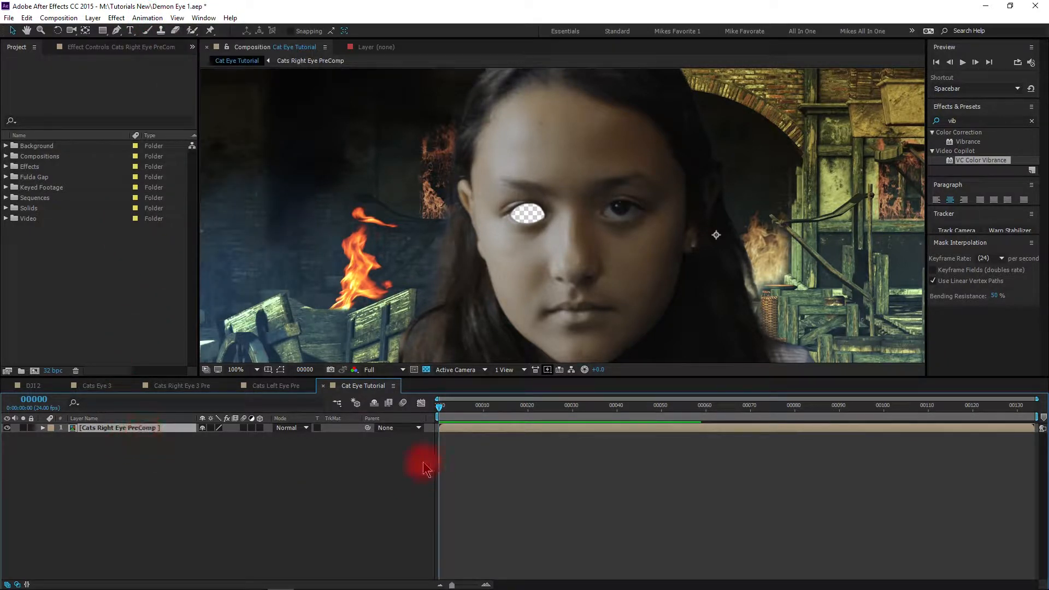
# Switch to mocha Pro and draw a closed X-spline around the girl's left eye, including the brow, at frame 133
pyautogui.moveTo(289, 587)
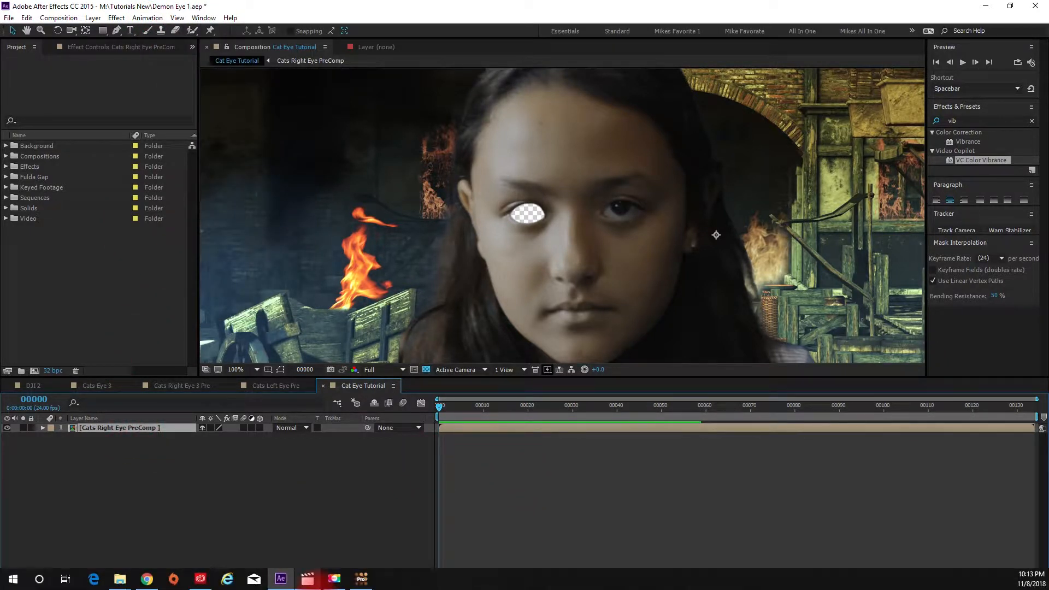
pyautogui.click(366, 582)
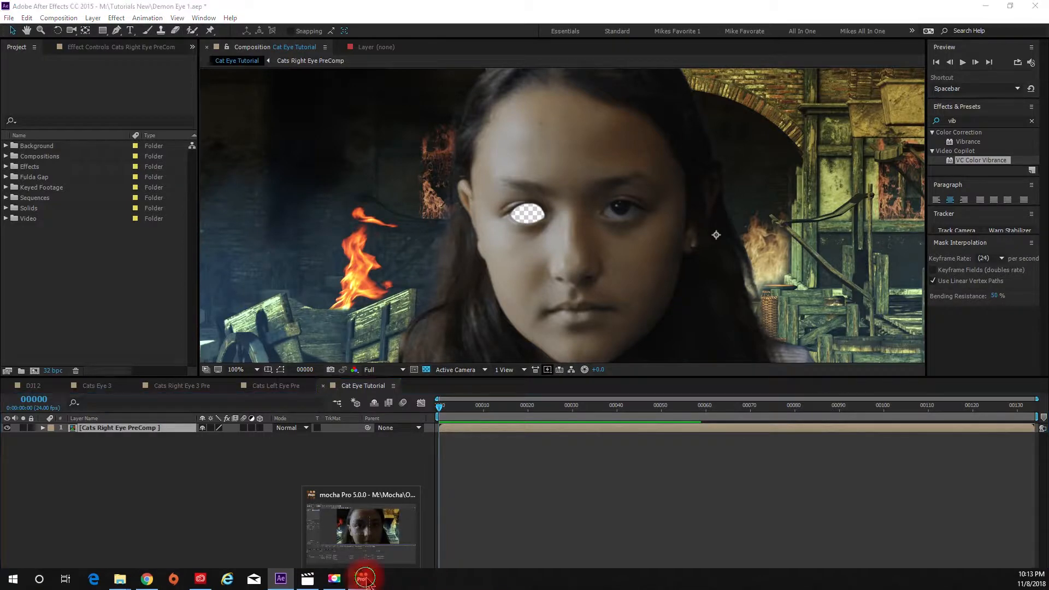
pyautogui.click(232, 31)
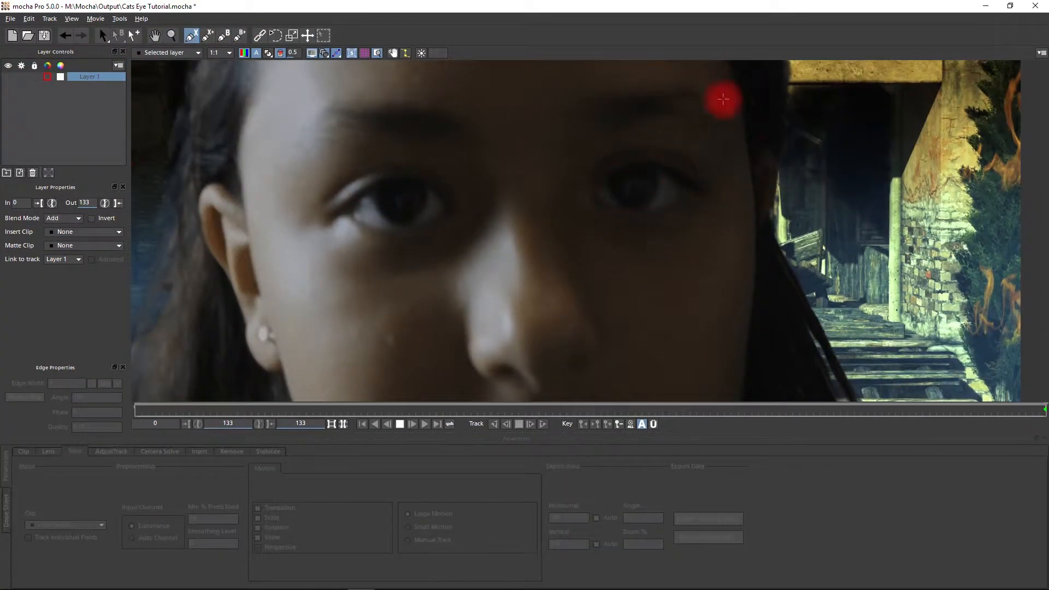
pyautogui.click(555, 116)
pyautogui.click(599, 277)
pyautogui.click(705, 290)
pyautogui.click(746, 242)
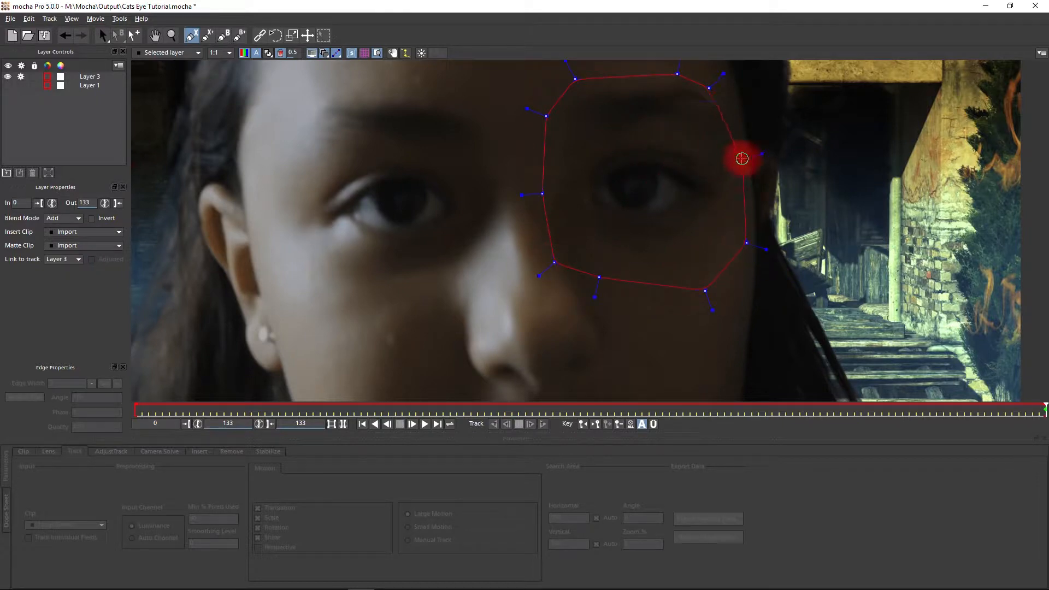
pyautogui.click(741, 158)
pyautogui.rightClick(733, 107)
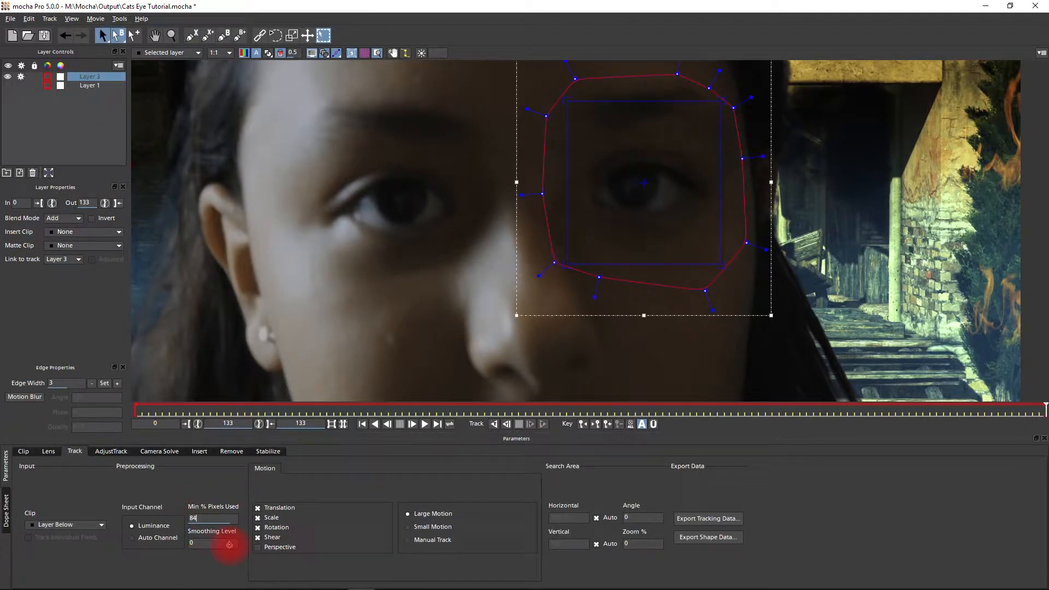
# Track the left-eye shape backward from frame 133 with Min % Pixels Used at 90
pyautogui.click(493, 424)
pyautogui.press('z')
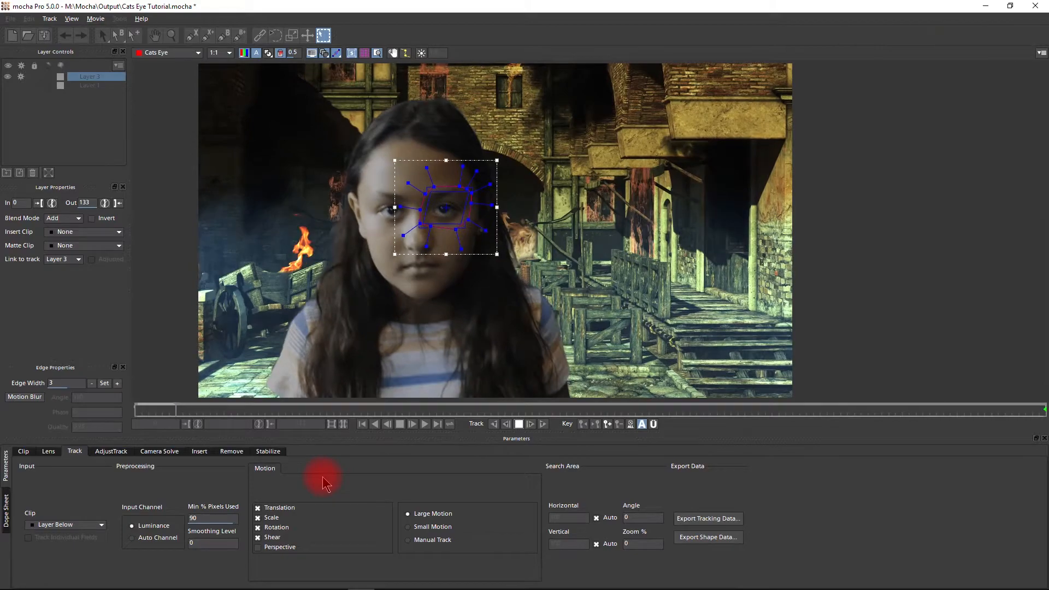
pyautogui.moveTo(136, 408); pyautogui.dragTo(667, 446)
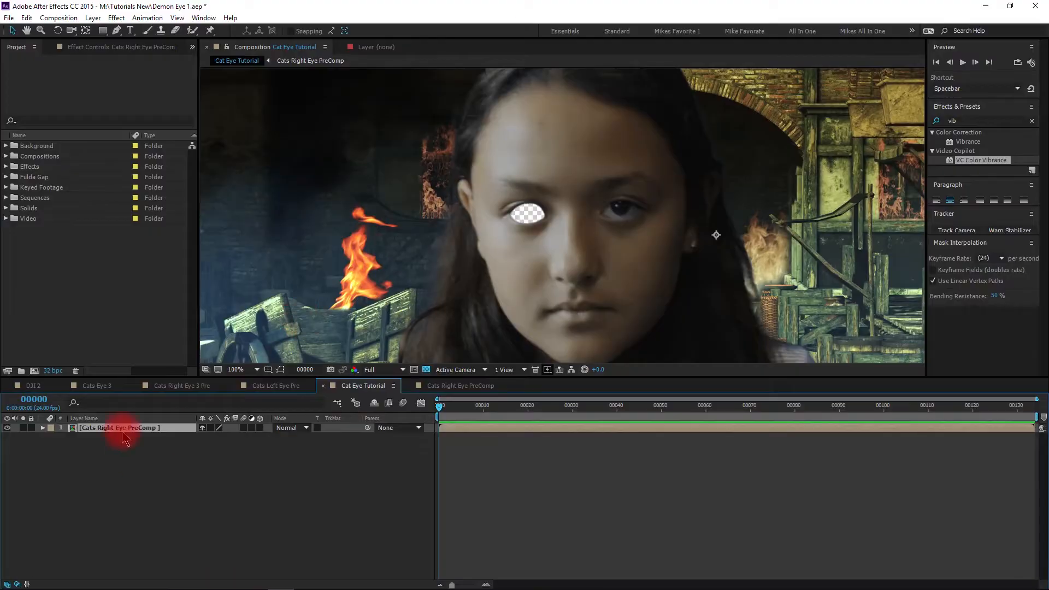
# Switch back to After Effects, add a null object named "Left Eye Null", and paste the left-eye tracking data onto it
pyautogui.click(93, 18)
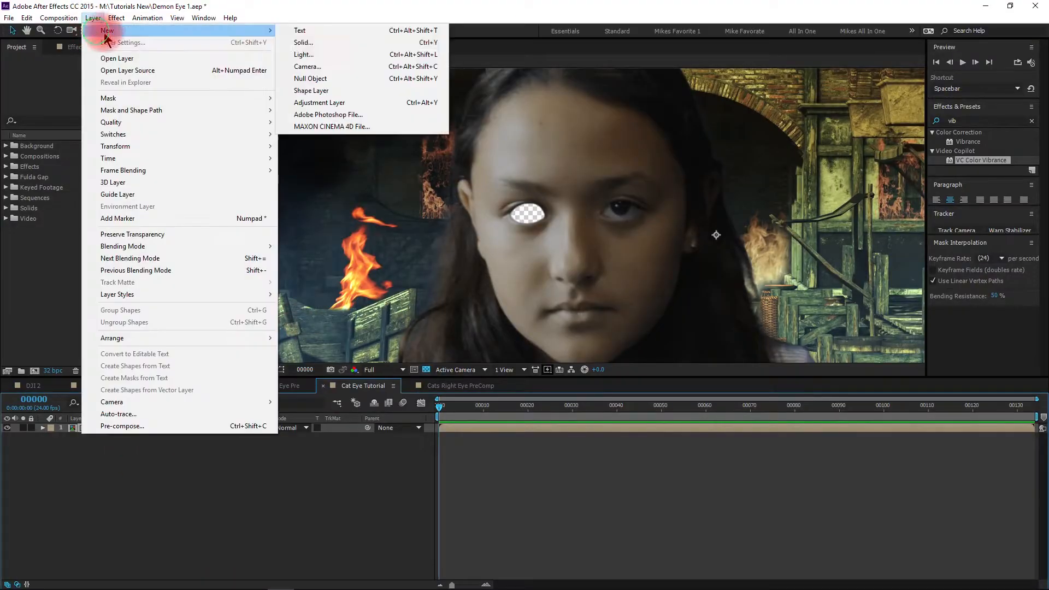
pyautogui.click(306, 71)
pyautogui.press('Return')
pyautogui.write('Left Eye Null')
pyautogui.press('Return')
pyautogui.hotkey('ctrl', 'v')
pyautogui.moveTo(439, 407); pyautogui.dragTo(412, 506)
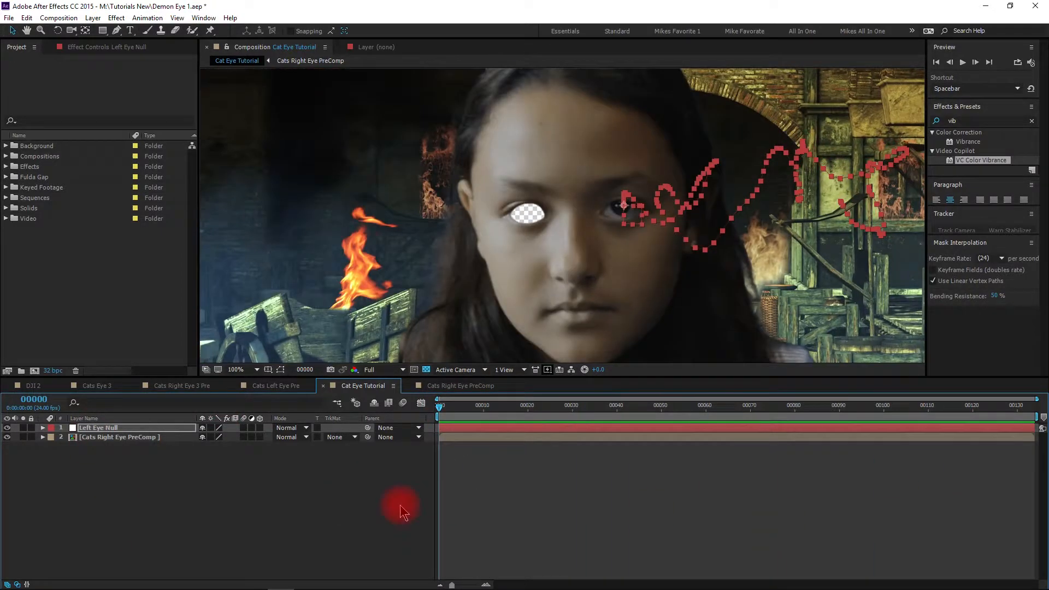
# Add a hidden 1920 × 1080 px red solid named "Left Eye Mask" above Cats Right Eye PreComp, and set the pre-comp's track matte to None
pyautogui.click(93, 447)
pyautogui.click(93, 17)
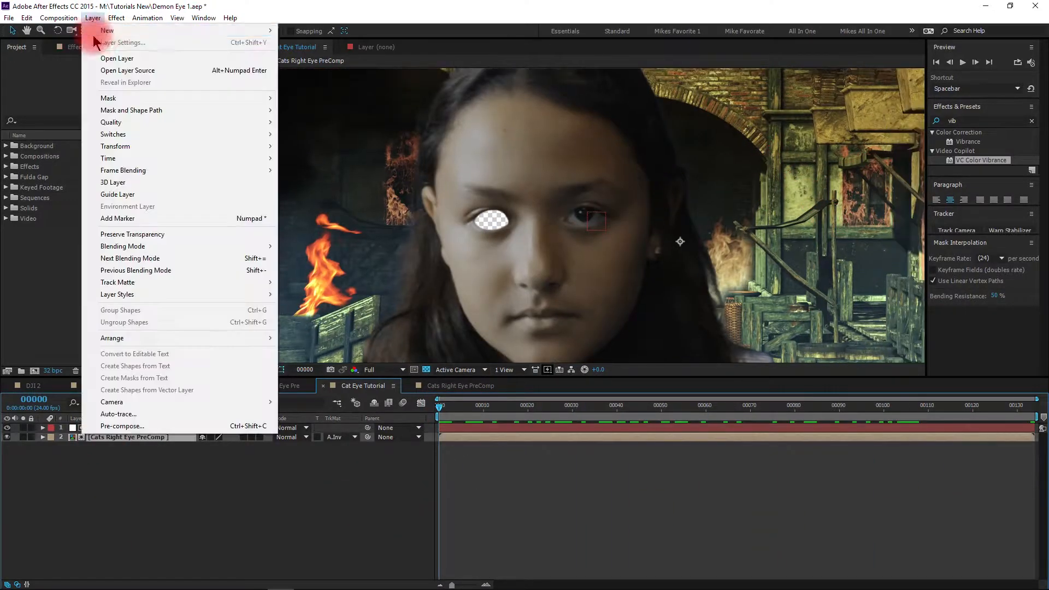
pyautogui.click(298, 42)
pyautogui.write('Left Eye Mask')
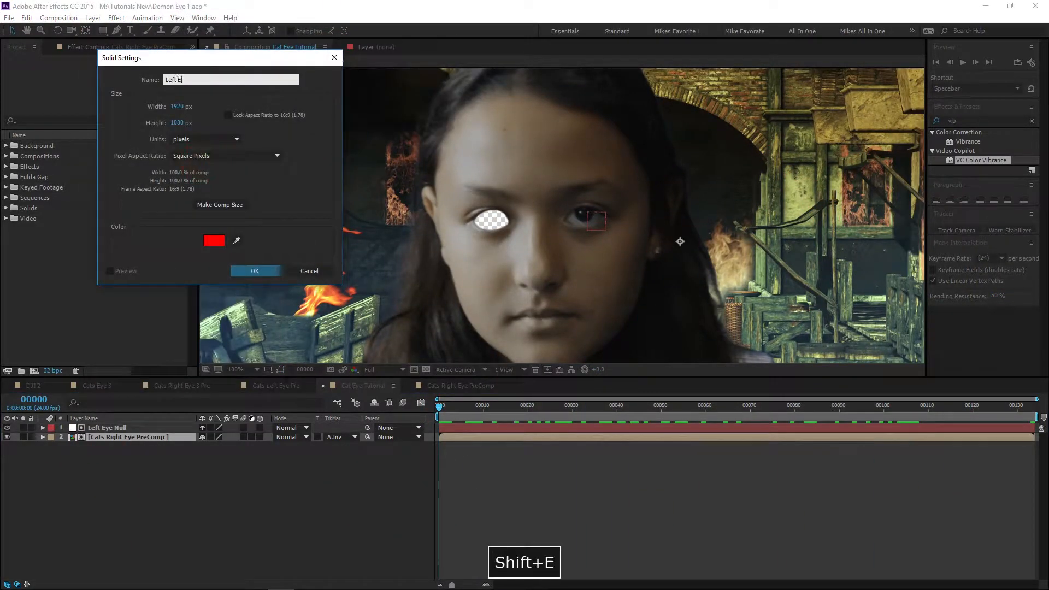
pyautogui.click(254, 270)
pyautogui.click(7, 437)
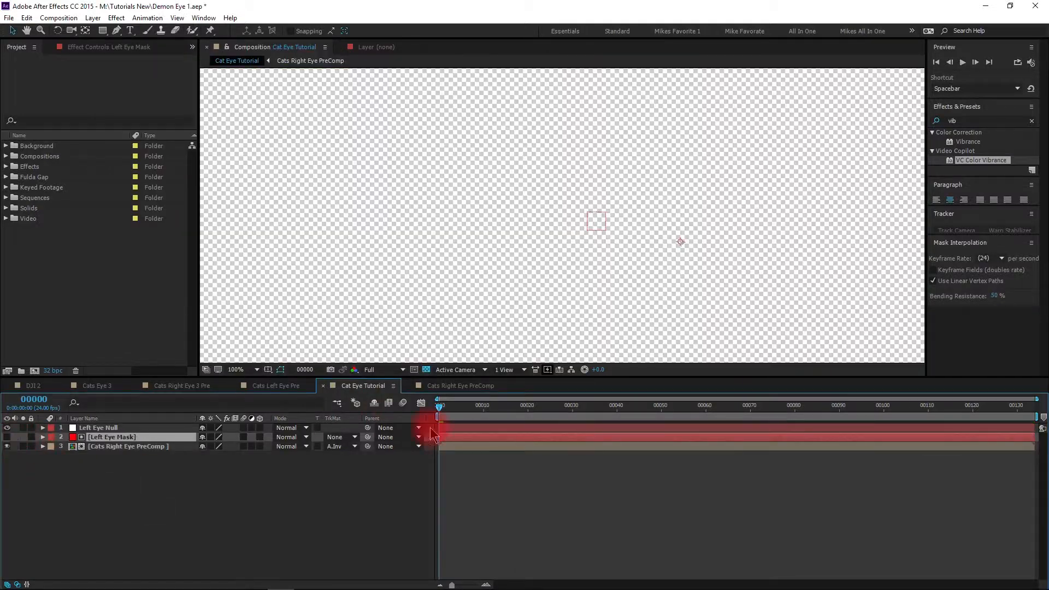
pyautogui.click(338, 446)
pyautogui.click(335, 456)
# At frame 133, draw a closed RotoBezier mask around the left eye on the Left Eye Mask layer and refine its upper edge
pyautogui.moveTo(439, 407); pyautogui.dragTo(1043, 491)
pyautogui.click(116, 30)
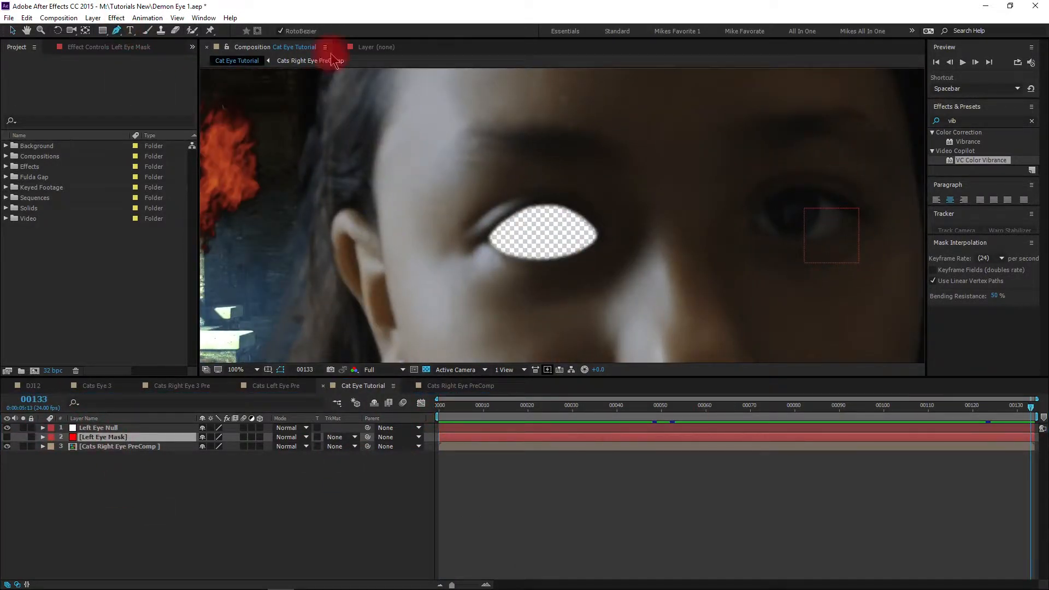
pyautogui.click(846, 211)
pyautogui.click(825, 194)
pyautogui.click(812, 189)
pyautogui.click(779, 200)
pyautogui.click(752, 217)
pyautogui.click(754, 229)
pyautogui.click(798, 241)
pyautogui.click(818, 238)
pyautogui.click(834, 228)
pyautogui.click(845, 212)
pyautogui.moveTo(764, 208); pyautogui.dragTo(778, 197)
pyautogui.moveTo(793, 193); pyautogui.dragTo(776, 195)
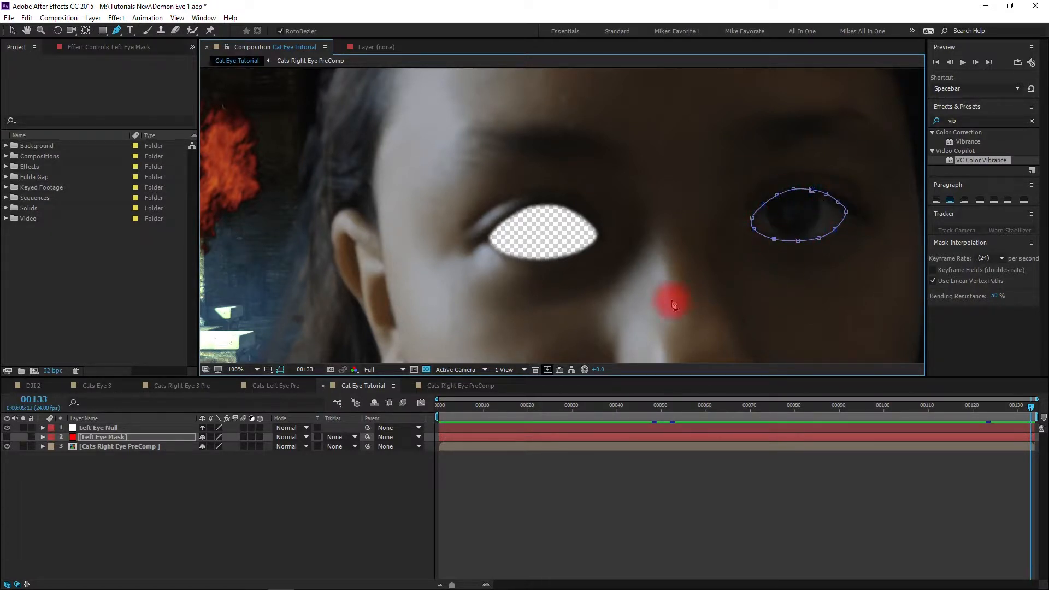
# Set the left-eye mask's feather to 6 pixels, and set Cats Right Eye PreComp's track matte to Alpha Inverted Matte
pyautogui.press('f')
pyautogui.press('Return')
pyautogui.click(335, 464)
pyautogui.click(350, 497)
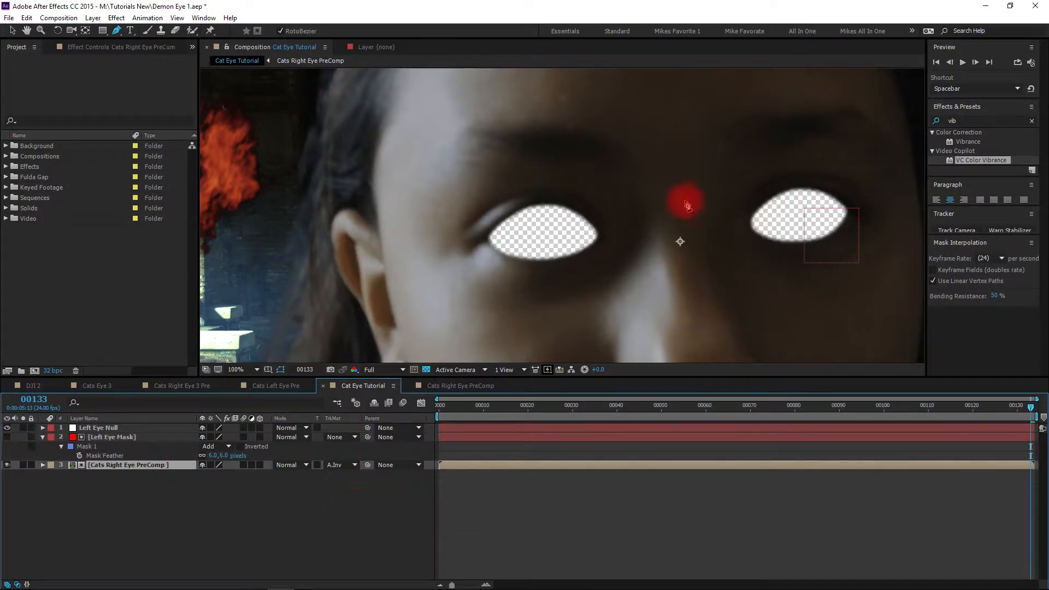
pyautogui.click(257, 502)
# Parent the Left Eye Mask layer to Left Eye Null and enable Mask Path keyframing at frame 133
pyautogui.click(129, 437)
pyautogui.press('m')
pyautogui.moveTo(368, 437); pyautogui.dragTo(138, 428)
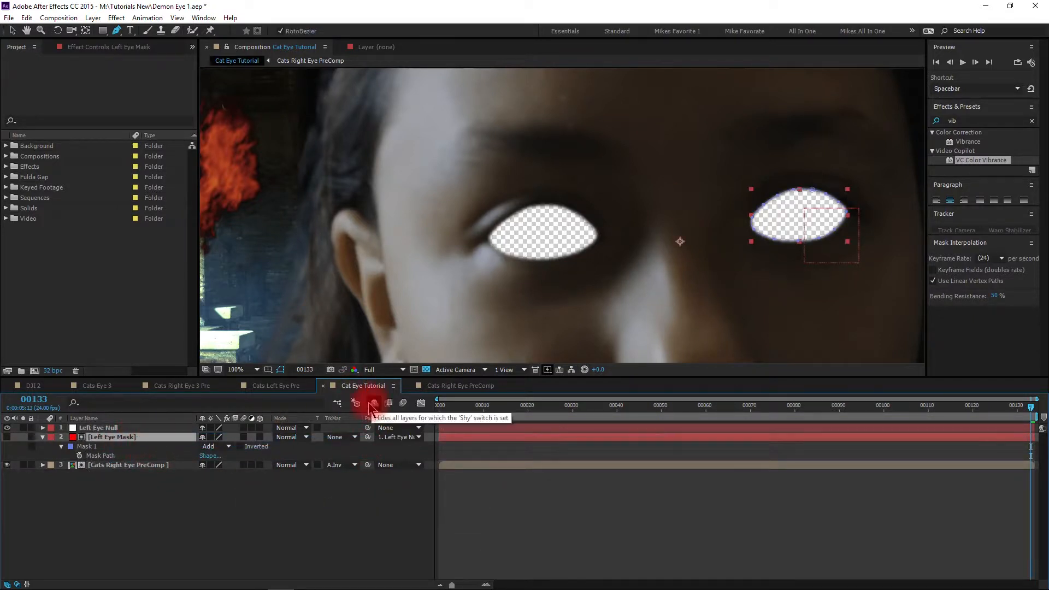
pyautogui.click(79, 455)
# Set the pre-comp's track matte to None, and reshape the Left Eye Mask path at frame 110 to fit the eye's inner corner
pyautogui.click(928, 407)
pyautogui.scroll(1, 657, 278)
pyautogui.moveTo(657, 278); pyautogui.dragTo(199, 260)
pyautogui.click(339, 465)
pyautogui.click(358, 476)
pyautogui.click(12, 30)
pyautogui.moveTo(536, 239); pyautogui.dragTo(505, 223)
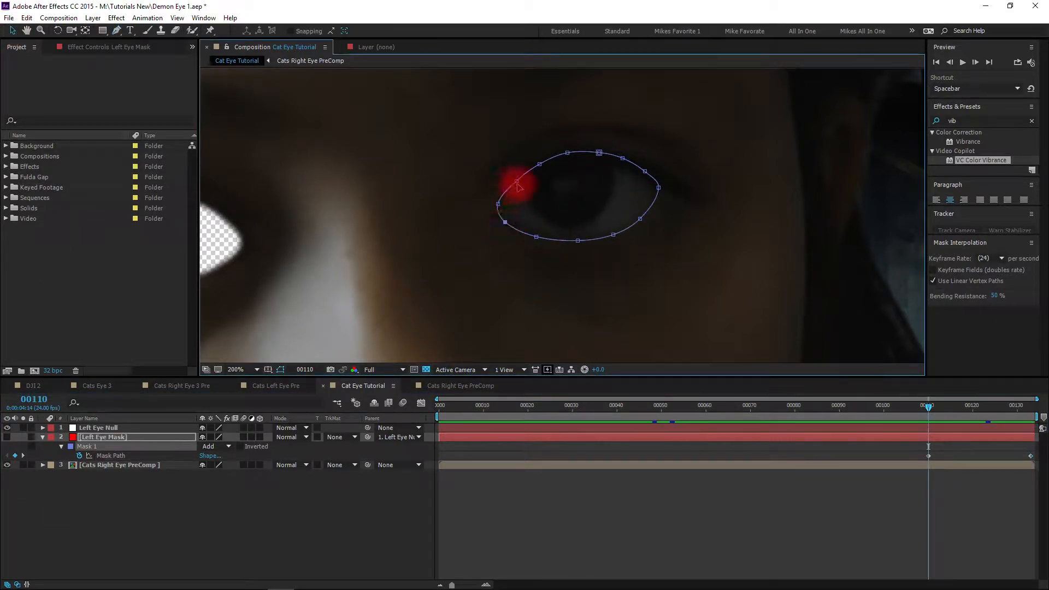
# Reshape the Left Eye Mask path at frames 90 and 70 to follow the eye outline
pyautogui.click(839, 409)
pyautogui.click(460, 195)
pyautogui.moveTo(442, 191); pyautogui.dragTo(492, 201)
pyautogui.click(750, 408)
pyautogui.scroll(1, 421, 290)
pyautogui.moveTo(515, 180); pyautogui.dragTo(489, 202)
# At frame 50, move the inner-corner and upper points of the Left Eye Mask path onto the eye outline
pyautogui.click(661, 407)
pyautogui.click(500, 214)
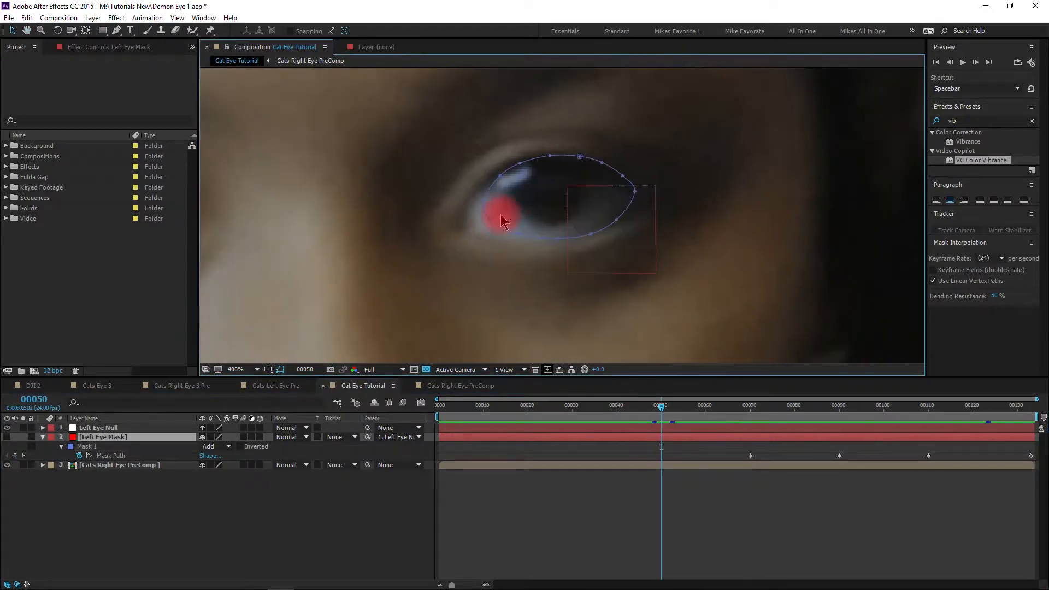
pyautogui.moveTo(485, 224)
pyautogui.mouseDown()
pyautogui.moveTo(516, 240)
pyautogui.moveTo(470, 230)
pyautogui.mouseUp()
pyautogui.moveTo(520, 163); pyautogui.dragTo(495, 174)
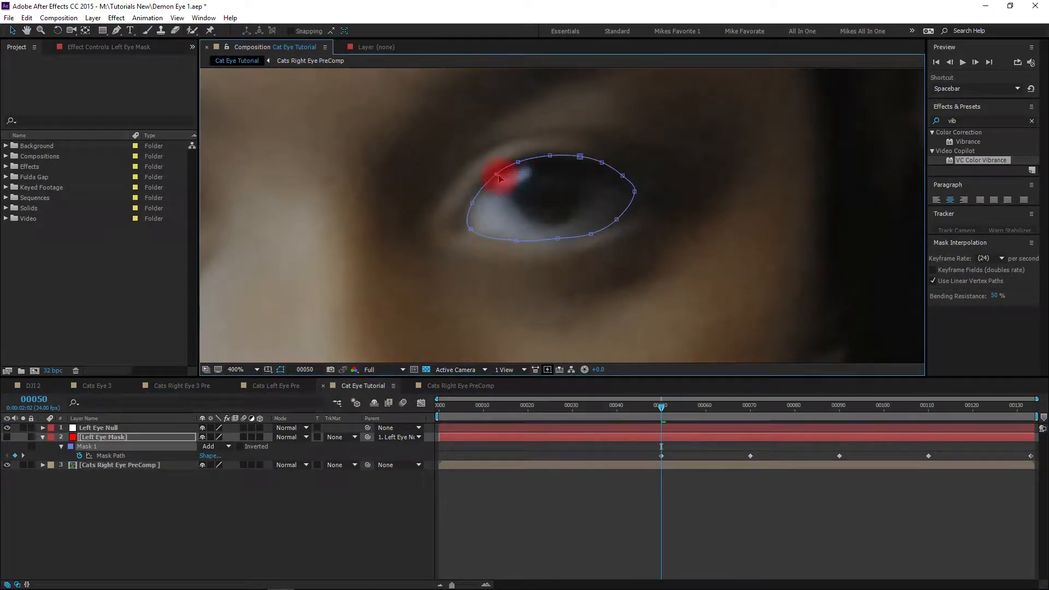
# At frame 30, adjust the Left Eye Mask path points to fit the eye outline
pyautogui.click(572, 407)
pyautogui.moveTo(573, 218); pyautogui.dragTo(568, 322)
pyautogui.moveTo(590, 270); pyautogui.dragTo(592, 273)
pyautogui.moveTo(609, 196); pyautogui.dragTo(609, 200)
pyautogui.moveTo(580, 196); pyautogui.dragTo(581, 197)
pyautogui.moveTo(628, 201); pyautogui.dragTo(649, 211)
pyautogui.moveTo(556, 202); pyautogui.dragTo(632, 205)
# At frame 10, reshape the inner corner and upper edge of the Left Eye Mask path to match the eye
pyautogui.click(482, 407)
pyautogui.press('space')
pyautogui.moveTo(556, 221); pyautogui.dragTo(495, 228)
pyautogui.moveTo(457, 214); pyautogui.dragTo(462, 189)
pyautogui.moveTo(594, 187); pyautogui.dragTo(585, 178)
pyautogui.moveTo(571, 165); pyautogui.dragTo(519, 158)
pyautogui.click(563, 171)
pyautogui.click(566, 169)
pyautogui.moveTo(498, 161); pyautogui.dragTo(498, 163)
# At frame 0, reposition the Left Eye Mask path points to fit the open eye
pyautogui.click(436, 405)
pyautogui.moveTo(429, 134); pyautogui.dragTo(476, 230)
pyautogui.moveTo(411, 197); pyautogui.dragTo(411, 199)
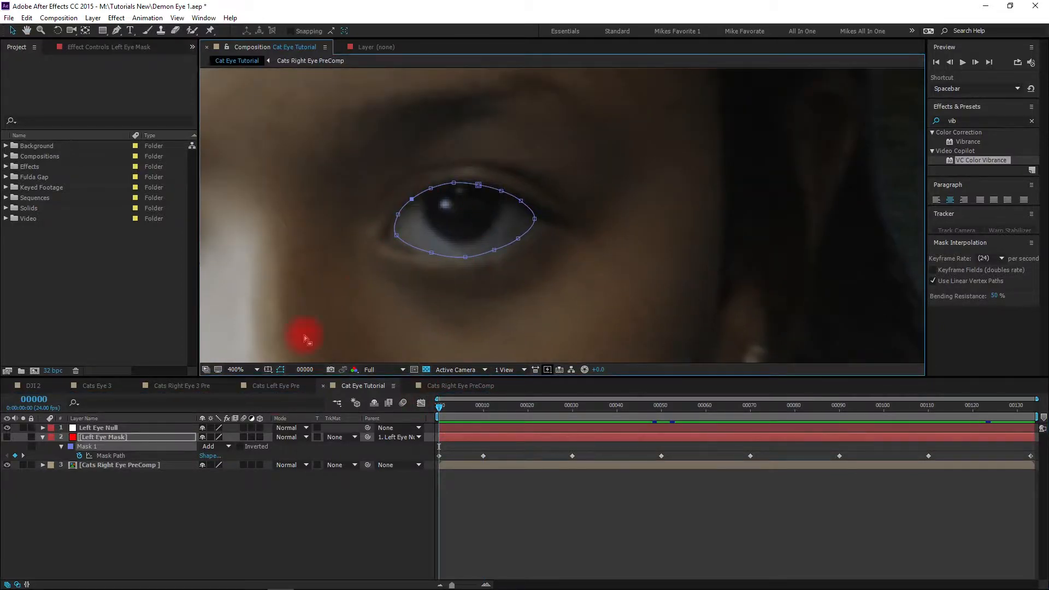
pyautogui.scroll(-1, 303, 335)
# Set Cats Right Eye PreComp's track matte back to Alpha Inverted Matte and hide the mask outlines in the viewer
pyautogui.click(439, 406)
pyautogui.click(339, 464)
pyautogui.click(355, 503)
pyautogui.click(280, 369)
# Preview the composition from frame 0 to check how both eye cutouts follow the footage
pyautogui.scroll(-1, 535, 282)
pyautogui.moveTo(536, 282); pyautogui.dragTo(699, 267)
pyautogui.press('space')
pyautogui.press('space')
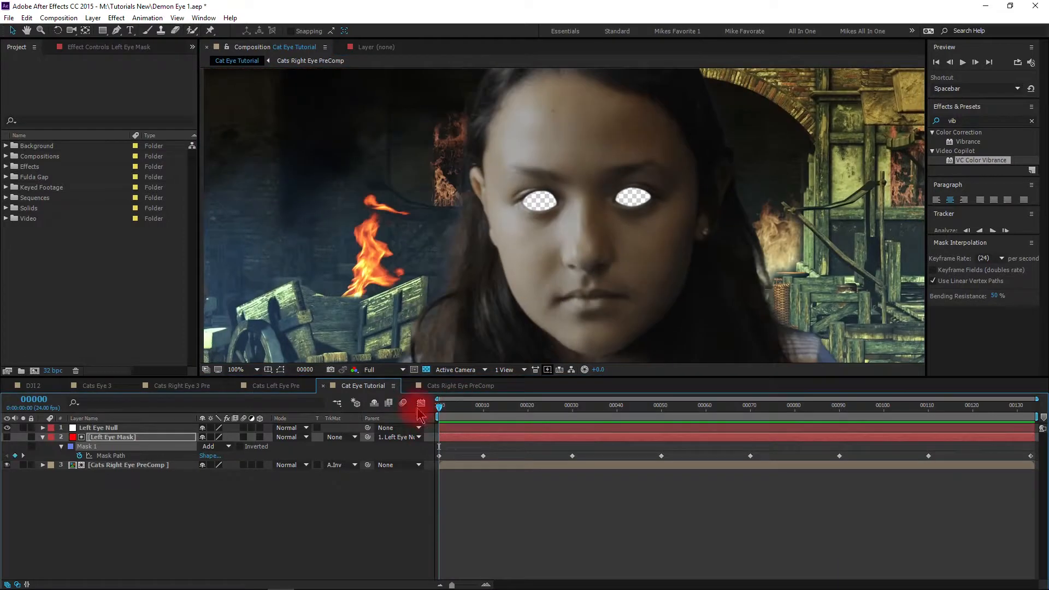
# Pre-compose Left Eye Null, Left Eye Mask and Cats Right Eye PreComp as "Cats Left Eye PreComp", moving all attributes into the new composition
pyautogui.click(42, 437)
pyautogui.click(94, 427)
pyautogui.keyDown('shift'); pyautogui.click(88, 446); pyautogui.keyUp('shift')
pyautogui.click(92, 18)
pyautogui.click(219, 337)
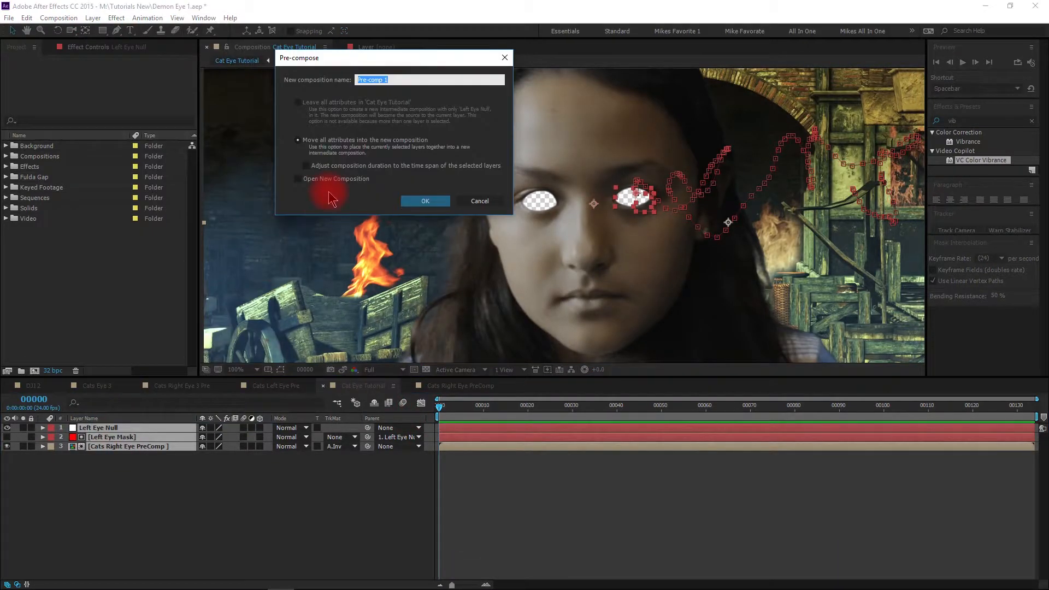
pyautogui.write('Cats Left Eye PreCom')
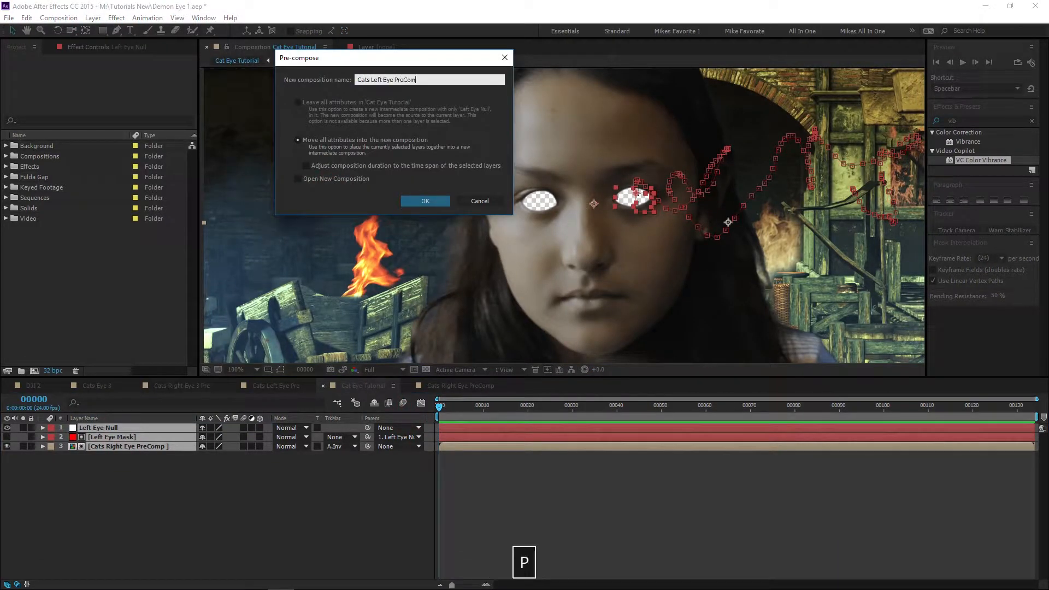
pyautogui.write('p')
pyautogui.press('Return')
# Add the Cats Eye[000-133].png sequence beneath Cats Left Eye PreComp and preview the composition
pyautogui.click(7, 197)
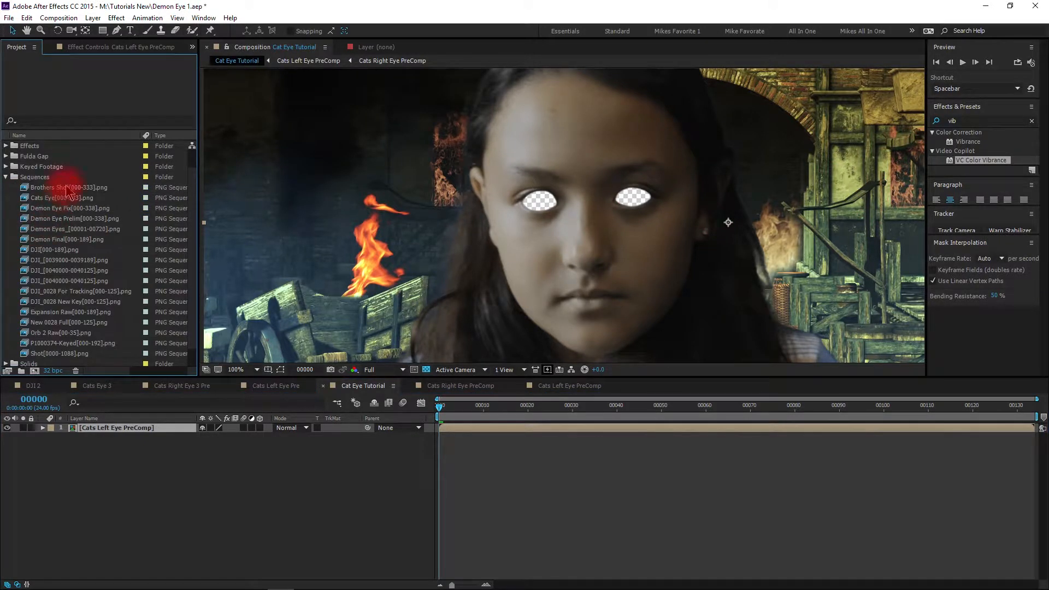
pyautogui.click(56, 198)
pyautogui.moveTo(83, 370); pyautogui.dragTo(97, 440)
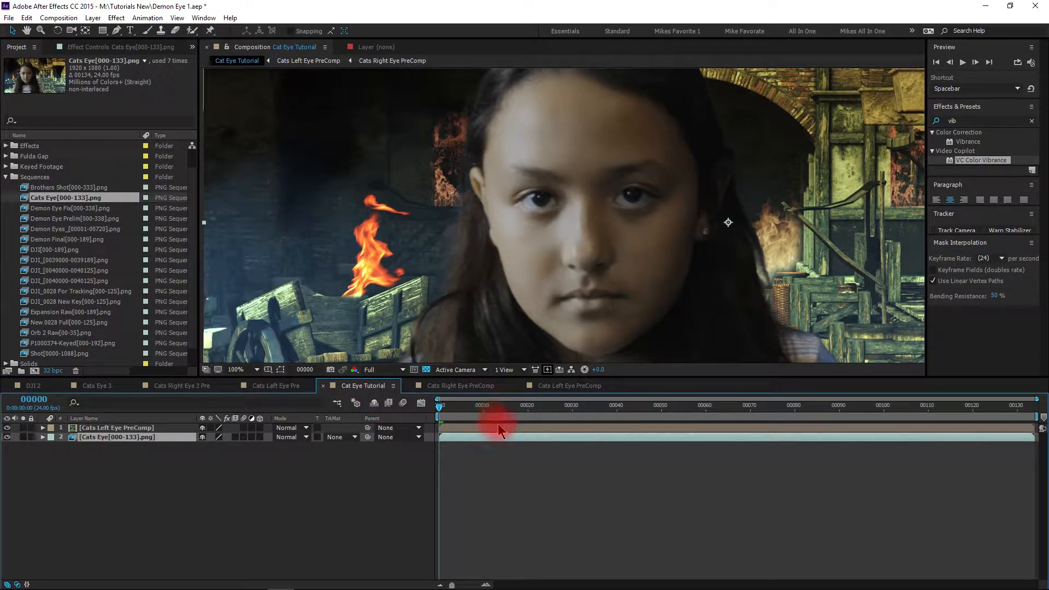
pyautogui.press('space')
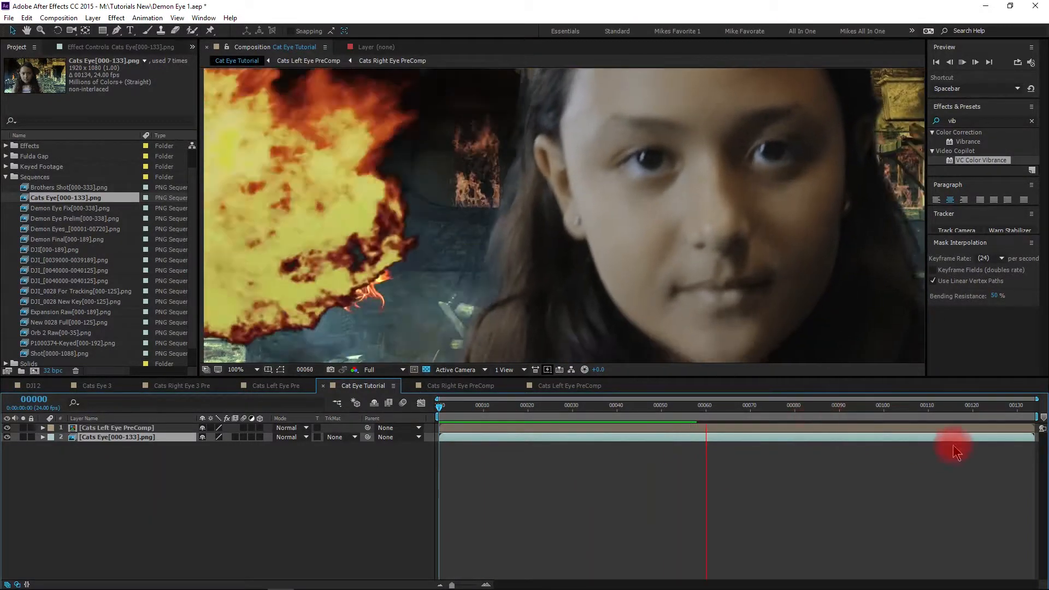
# Go to frame 133 and select Demon Eye Only.png in the project's Background folder
pyautogui.click(1004, 407)
pyautogui.moveTo(1008, 413); pyautogui.dragTo(1040, 420)
pyautogui.scroll(-1, 676, 247)
pyautogui.moveTo(667, 247); pyautogui.dragTo(550, 241)
pyautogui.click(130, 474)
pyautogui.click(125, 437)
pyautogui.click(6, 178)
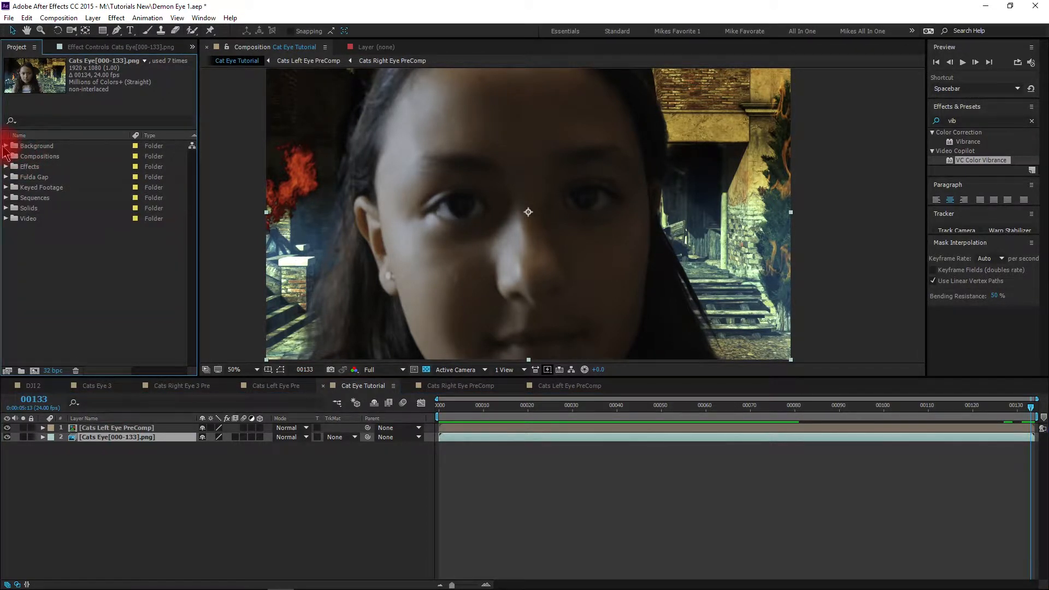
pyautogui.click(5, 146)
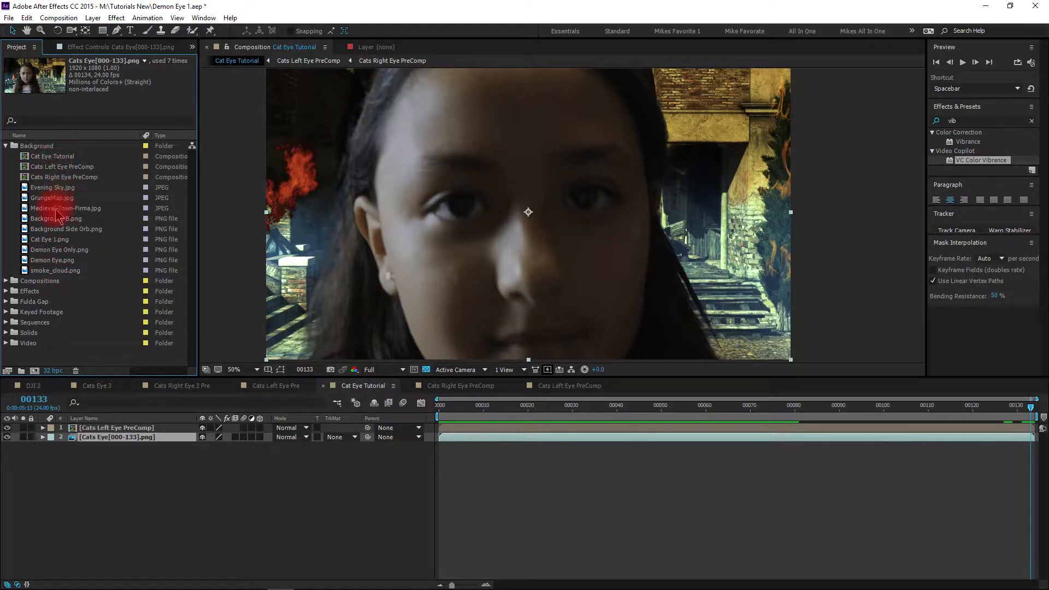
pyautogui.click(61, 250)
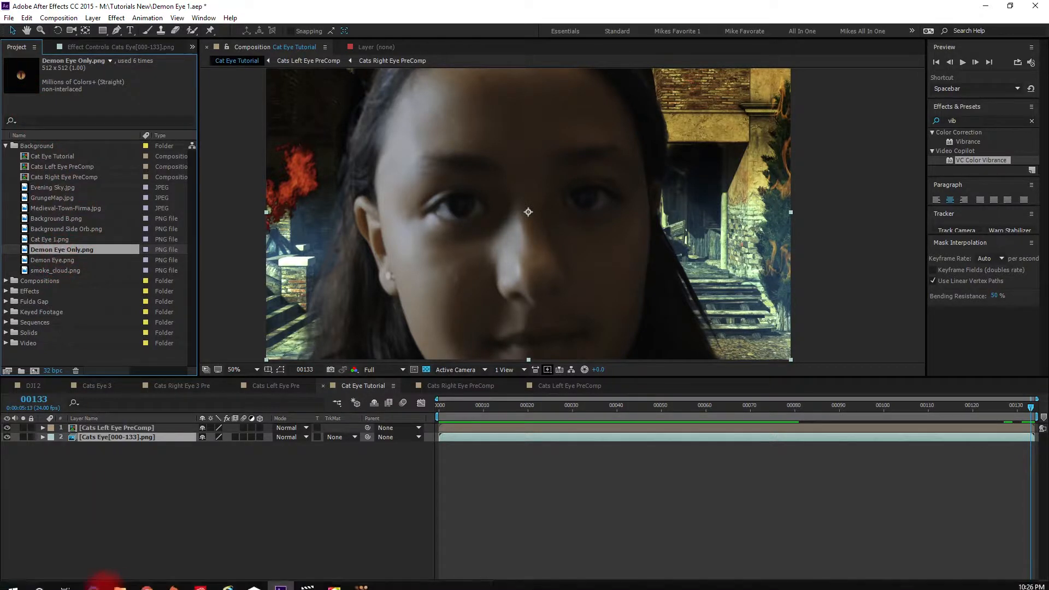
# Look through the eye images in the Cats Eye folder of Tutorials New in File Explorer, including Demon Eye Only
pyautogui.moveTo(120, 587)
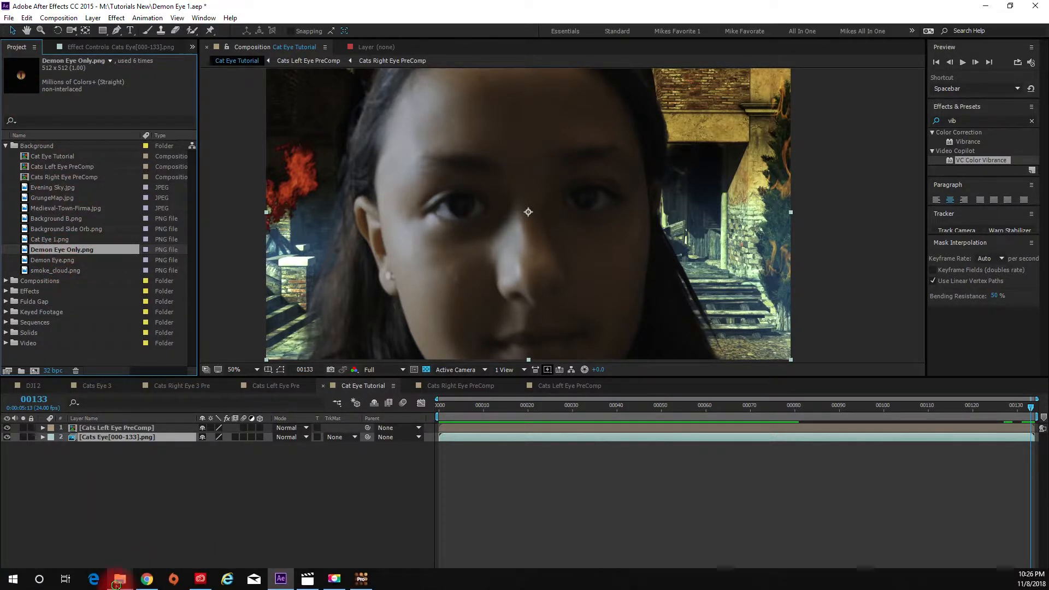
pyautogui.click(205, 491)
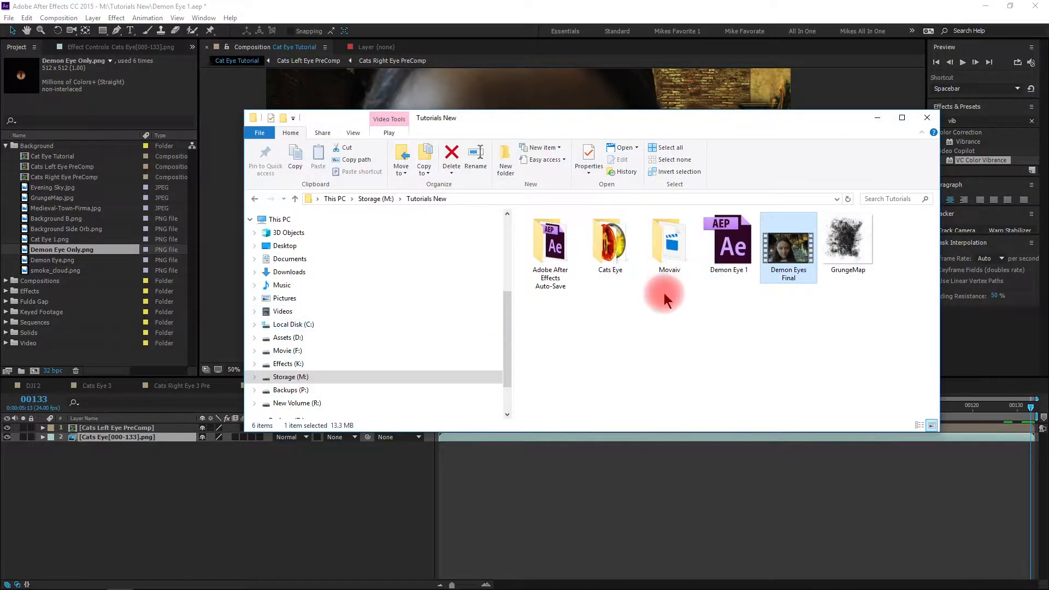
pyautogui.doubleClick(606, 251)
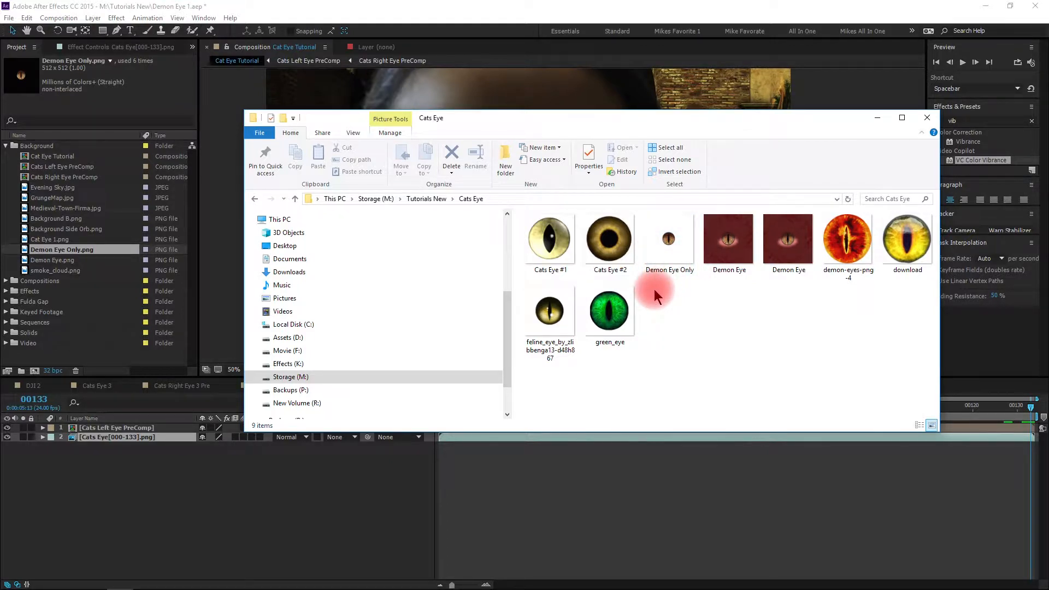
pyautogui.click(671, 257)
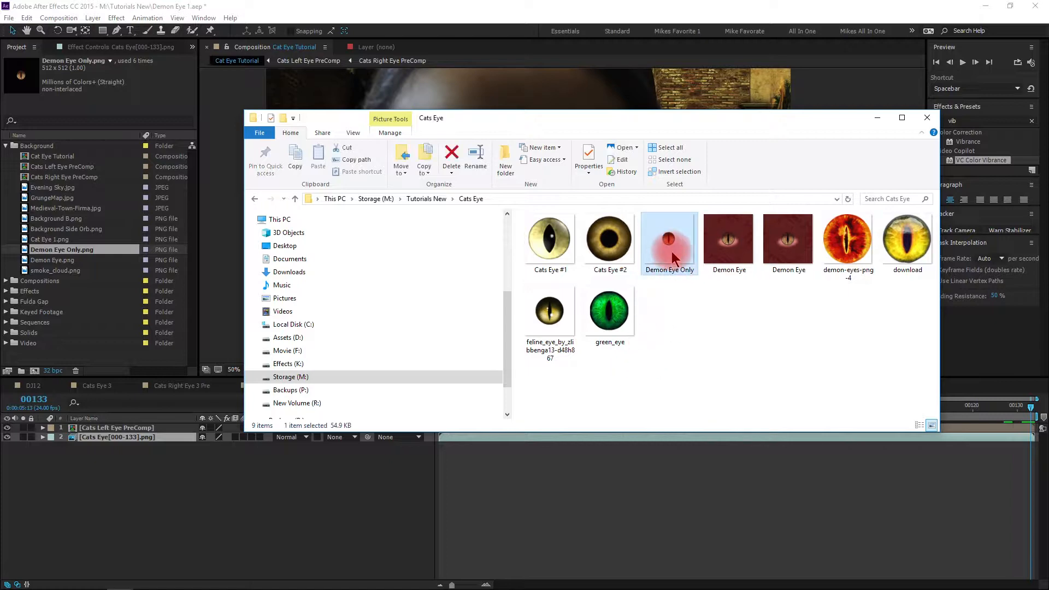
pyautogui.click(875, 122)
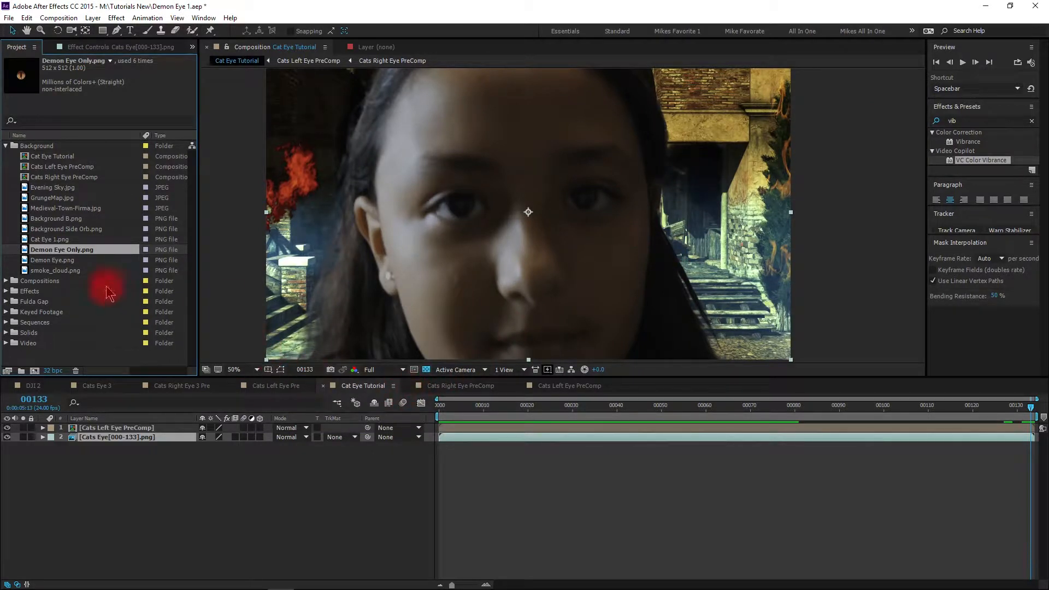
# Place two copies of Demon Eye Only.png between Cats Left Eye PreComp and the Cats Eye footage, and hide the pre-comp layer
pyautogui.moveTo(62, 257); pyautogui.dragTo(101, 437)
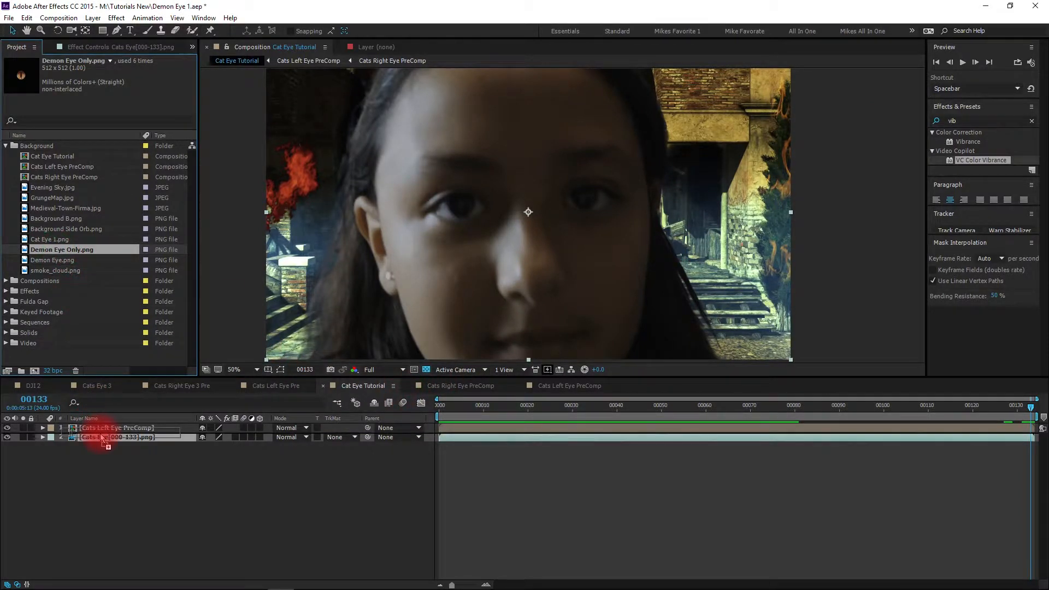
pyautogui.moveTo(79, 256); pyautogui.dragTo(107, 439)
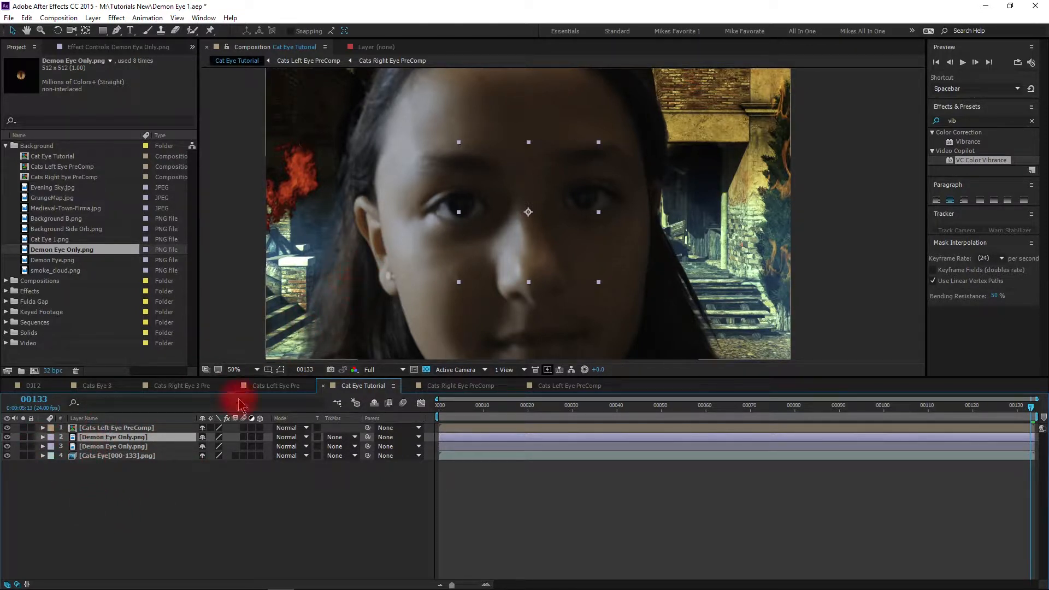
pyautogui.click(7, 436)
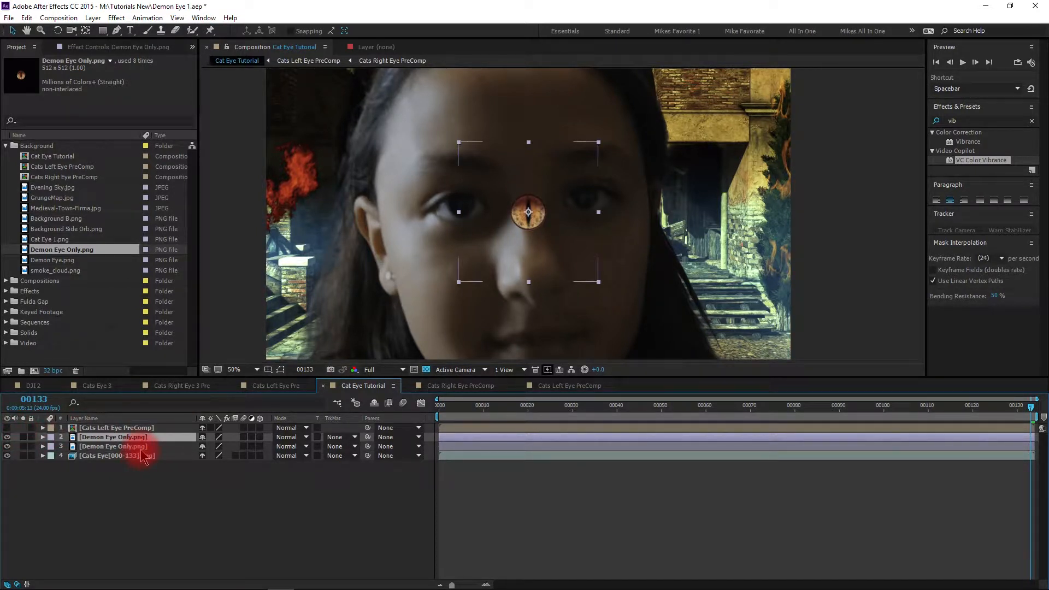
# Reveal the Position, Scale and Rotation properties of both Demon Eye Only.png layers
pyautogui.press('p')
pyautogui.hotkey('shift', 'r')
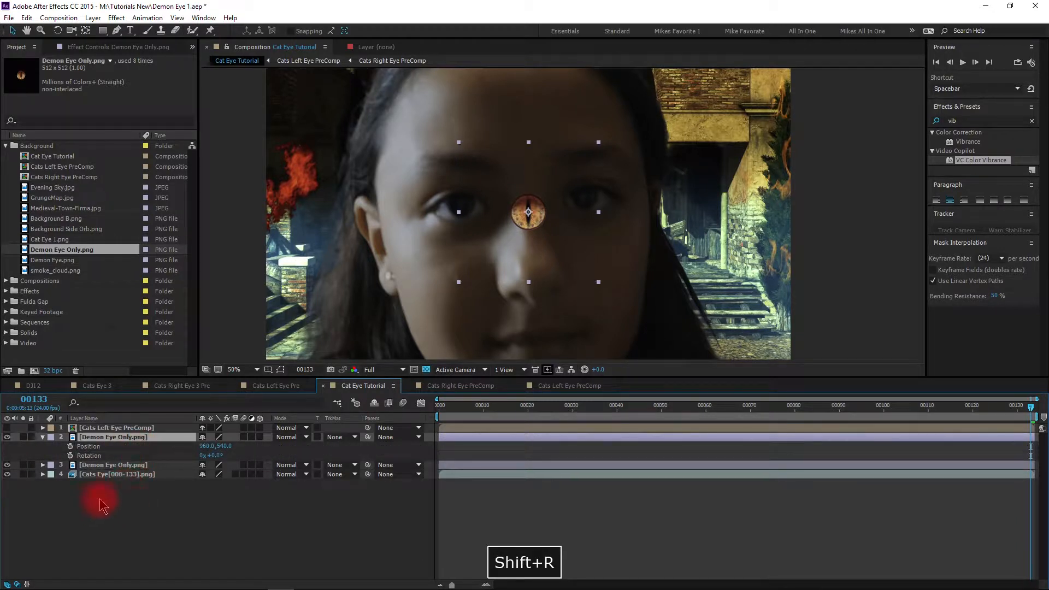
pyautogui.click(115, 467)
pyautogui.press('p')
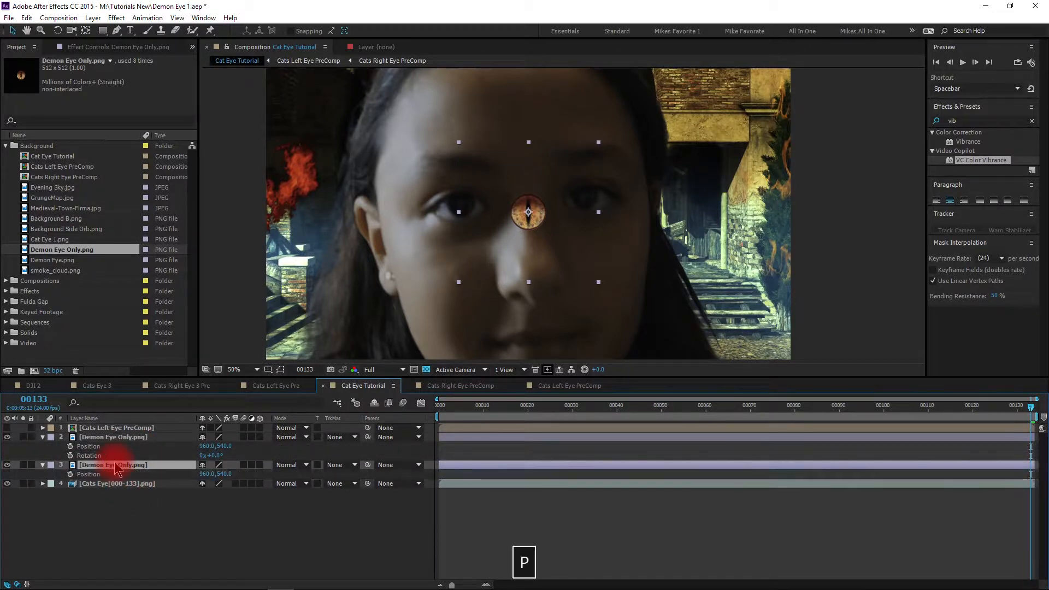
pyautogui.hotkey('shift', 'r')
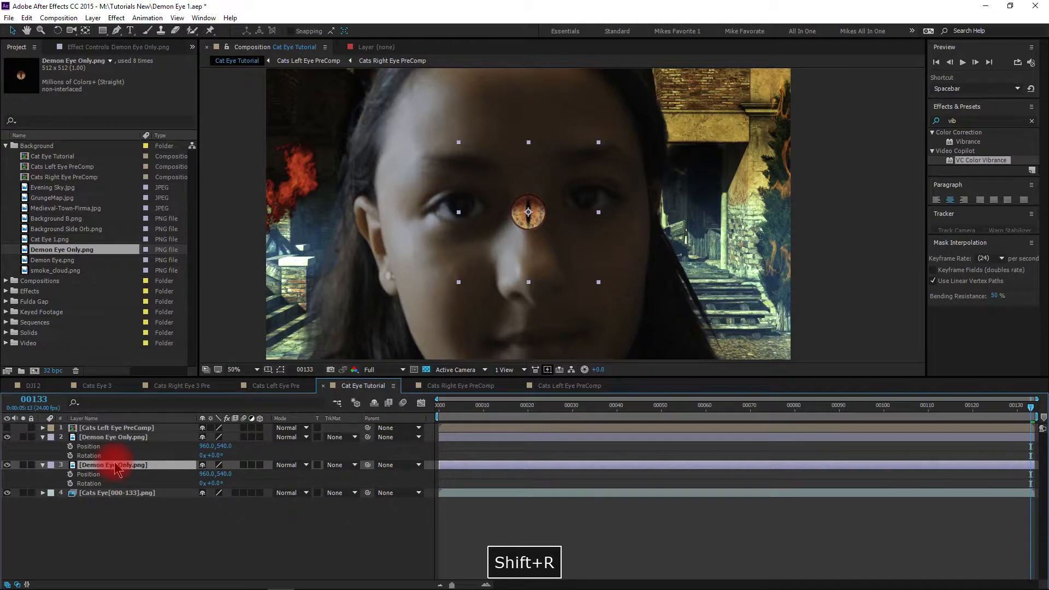
pyautogui.hotkey('shift', 's')
pyautogui.click(86, 437)
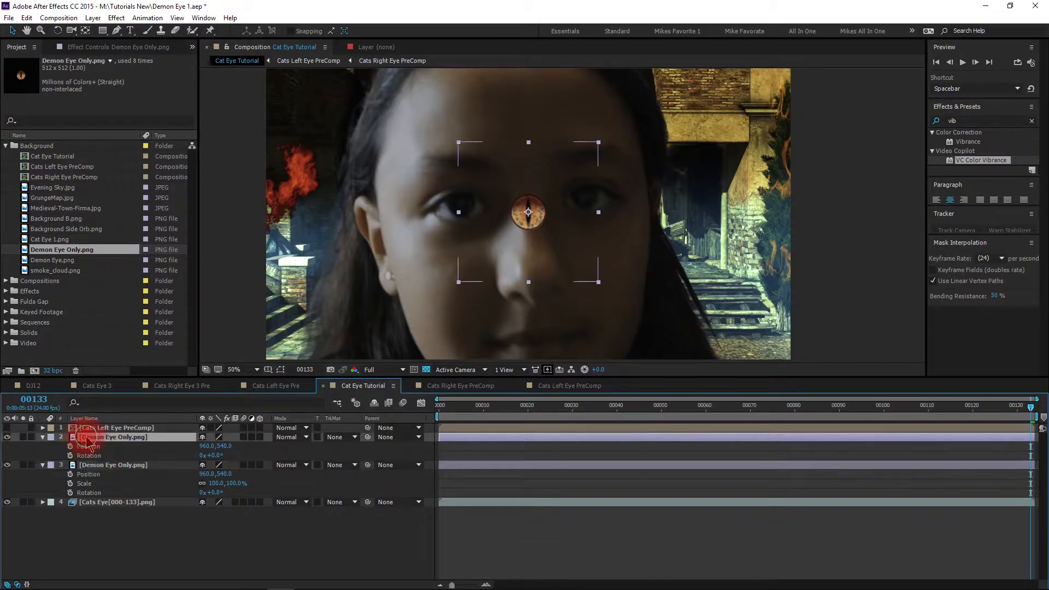
pyautogui.hotkey('shift', 's')
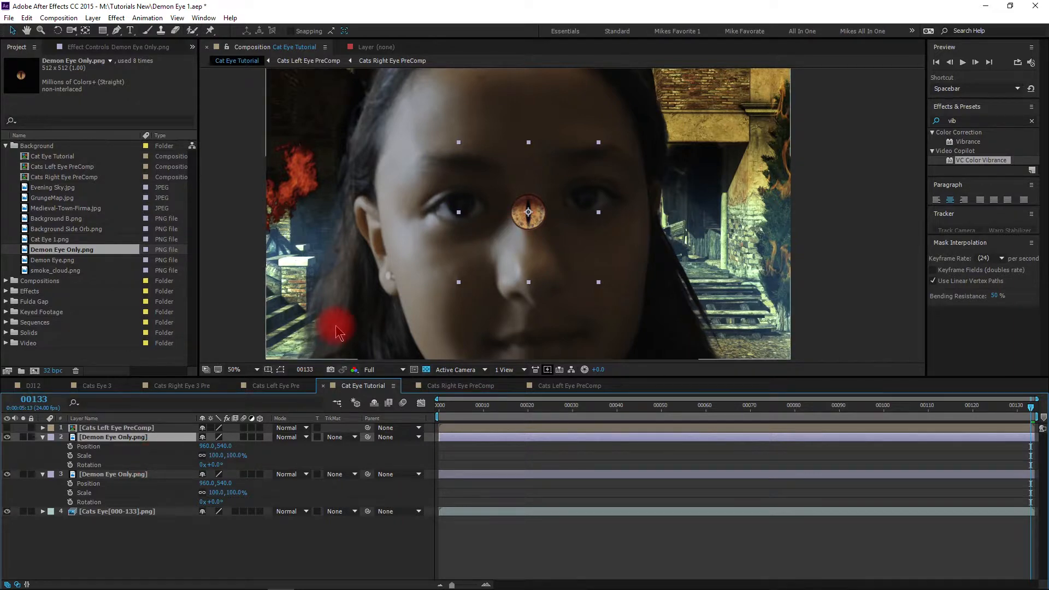
# Copy Right Eye Null from Cats Right Eye PreComp at frame 0 and paste it above the lower Demon Eye Only.png layer in Cat Eye Tutorial
pyautogui.click(490, 386)
pyautogui.click(121, 429)
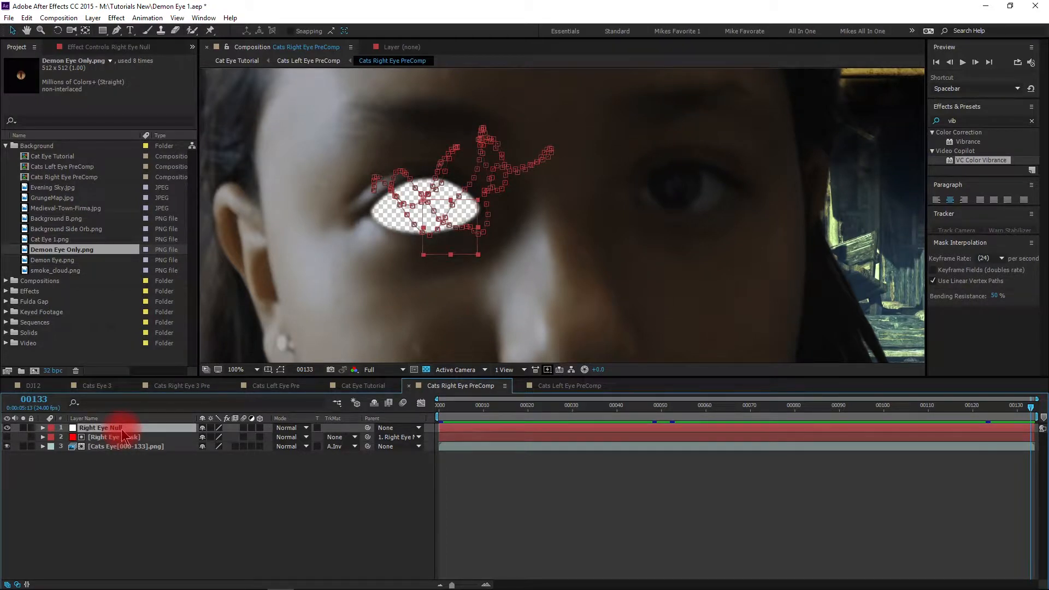
pyautogui.hotkey('ctrl', 'c')
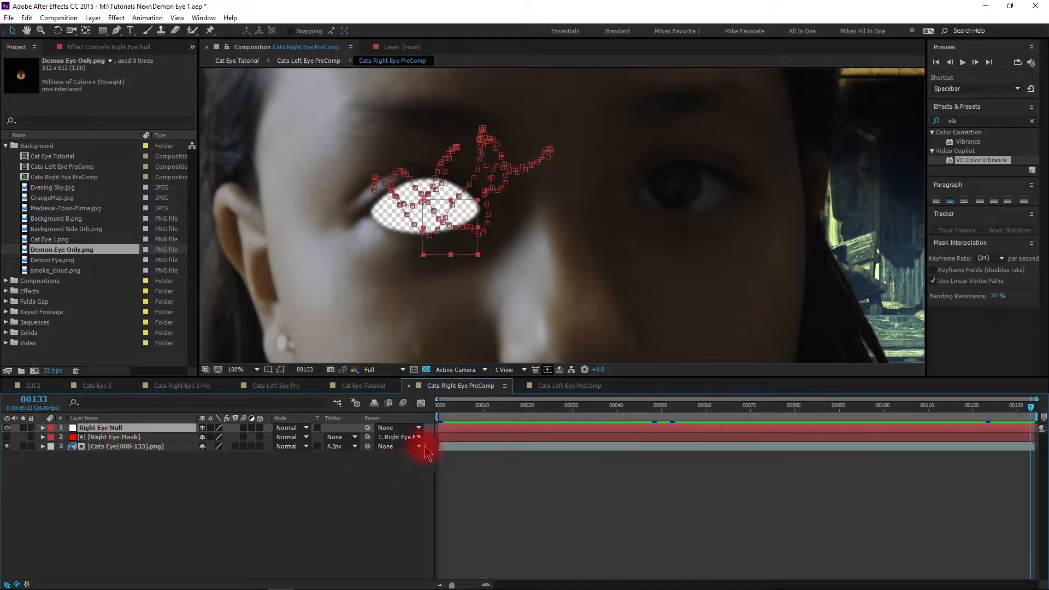
pyautogui.click(440, 415)
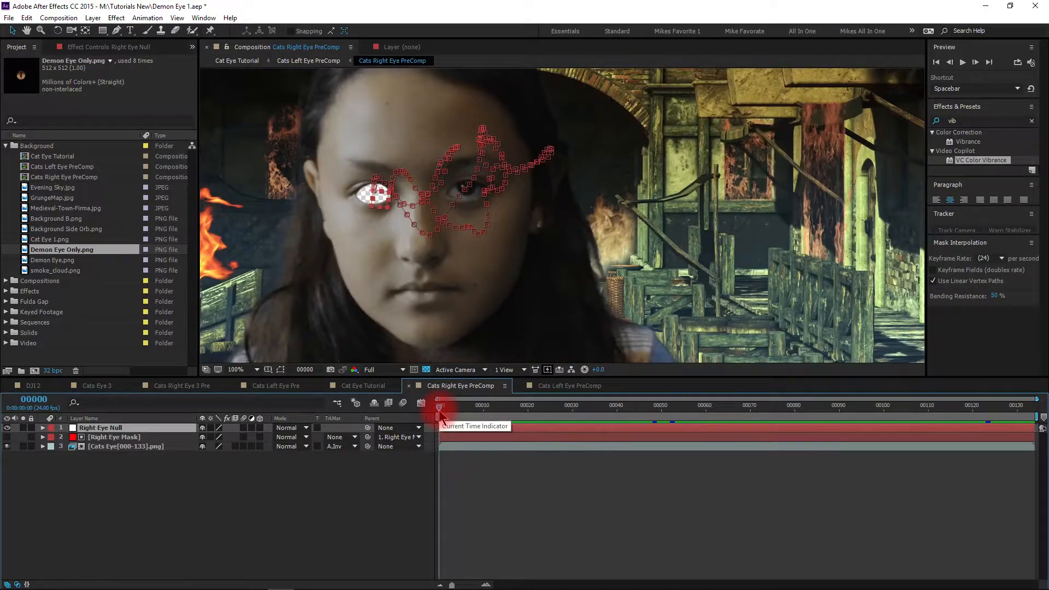
pyautogui.hotkey('ctrl', 'c')
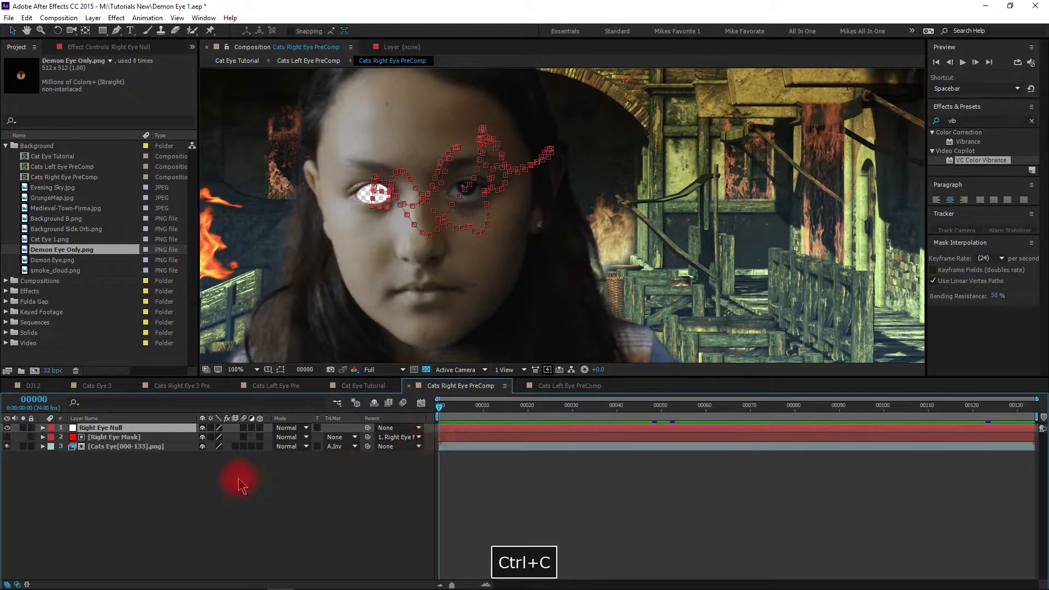
pyautogui.click(346, 388)
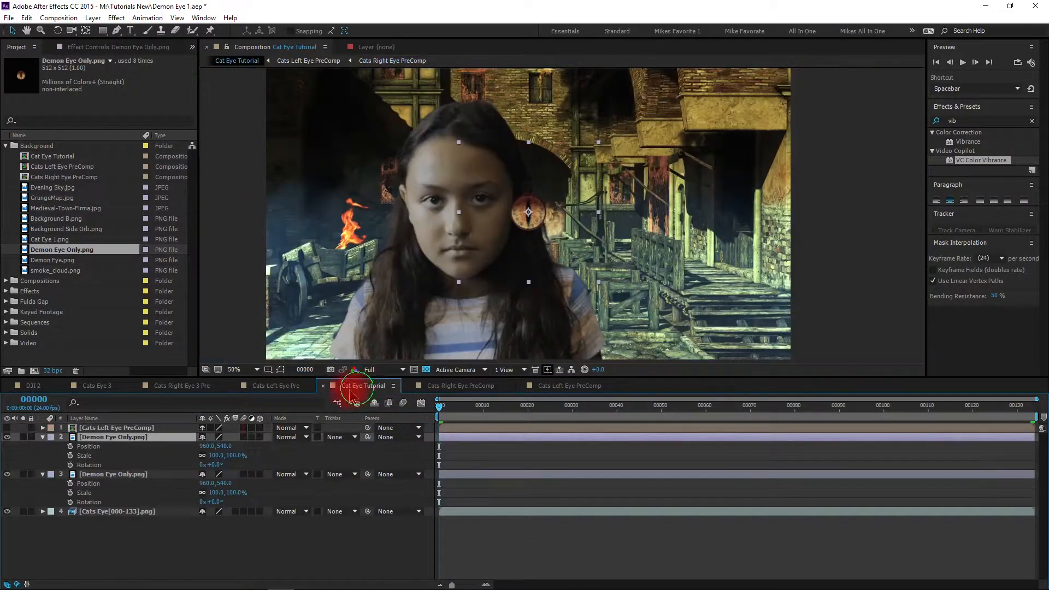
pyautogui.click(89, 472)
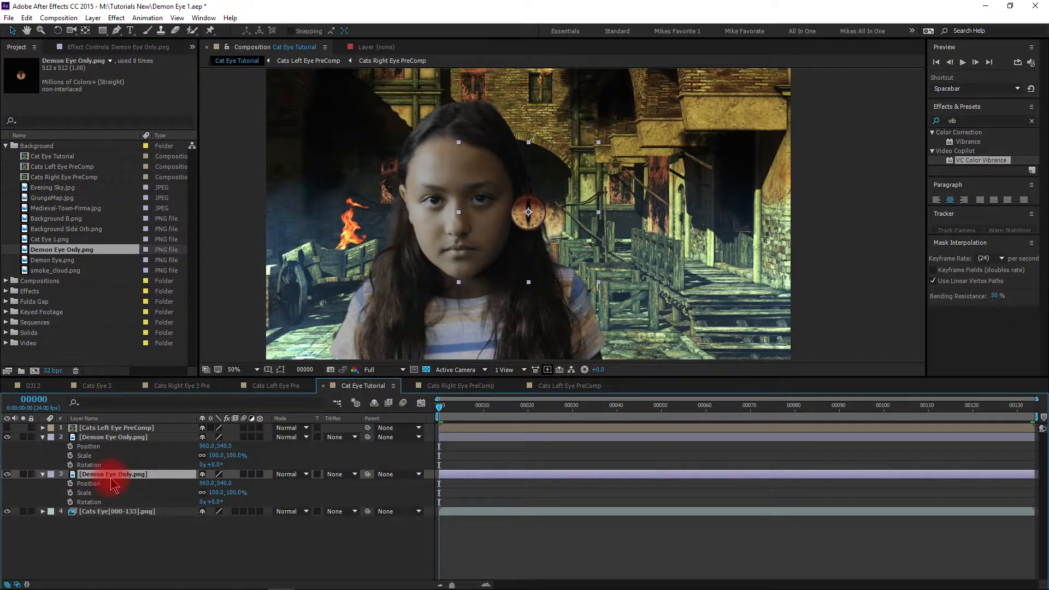
pyautogui.hotkey('ctrl', 'v')
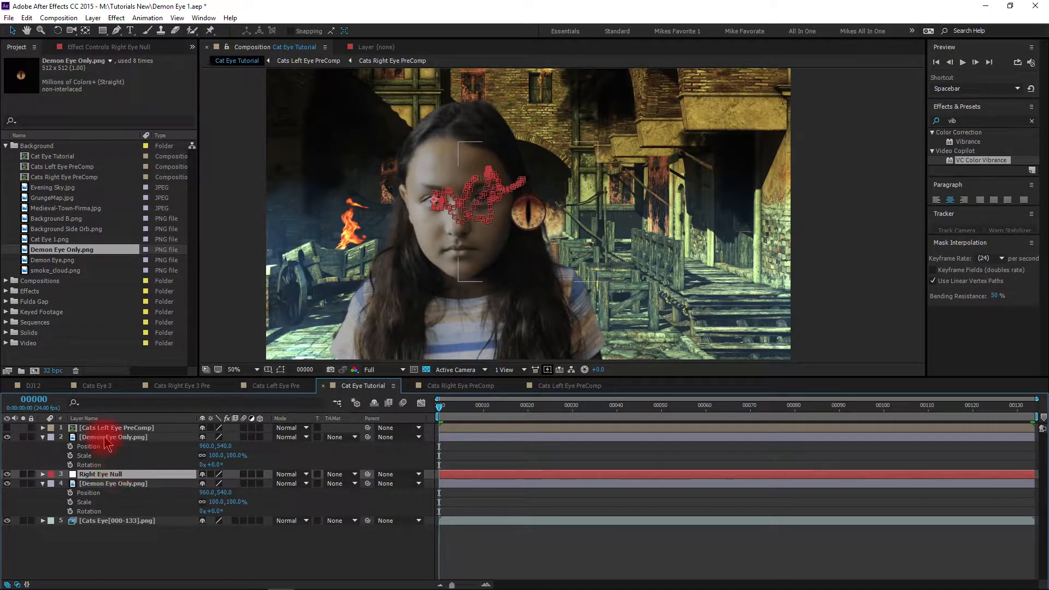
# Copy Left Eye Null from Cats Left Eye PreComp and paste it above the upper Demon Eye Only.png layer in Cat Eye Tutorial
pyautogui.click(109, 436)
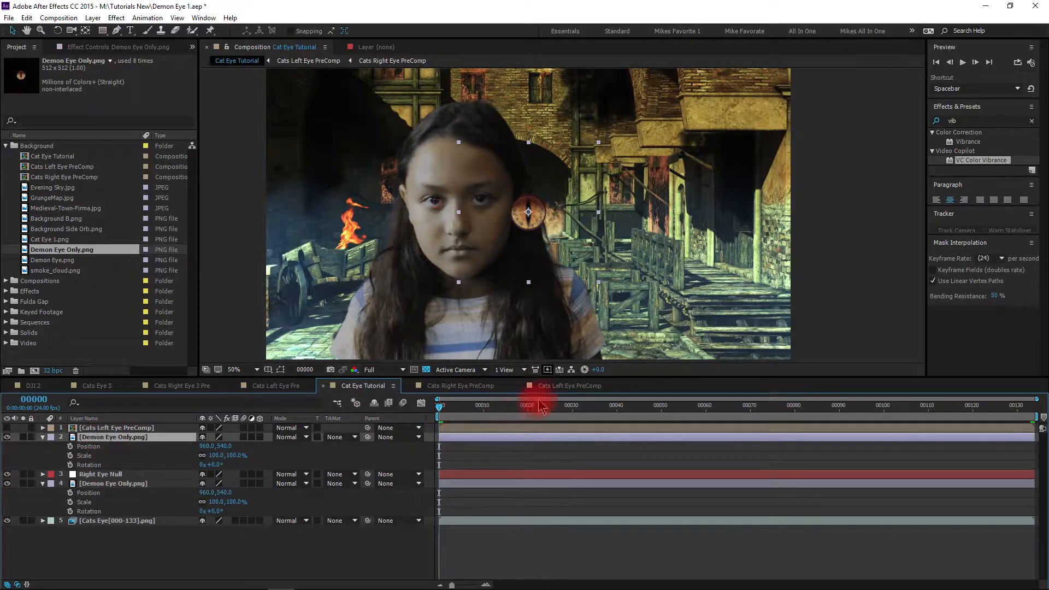
pyautogui.click(551, 385)
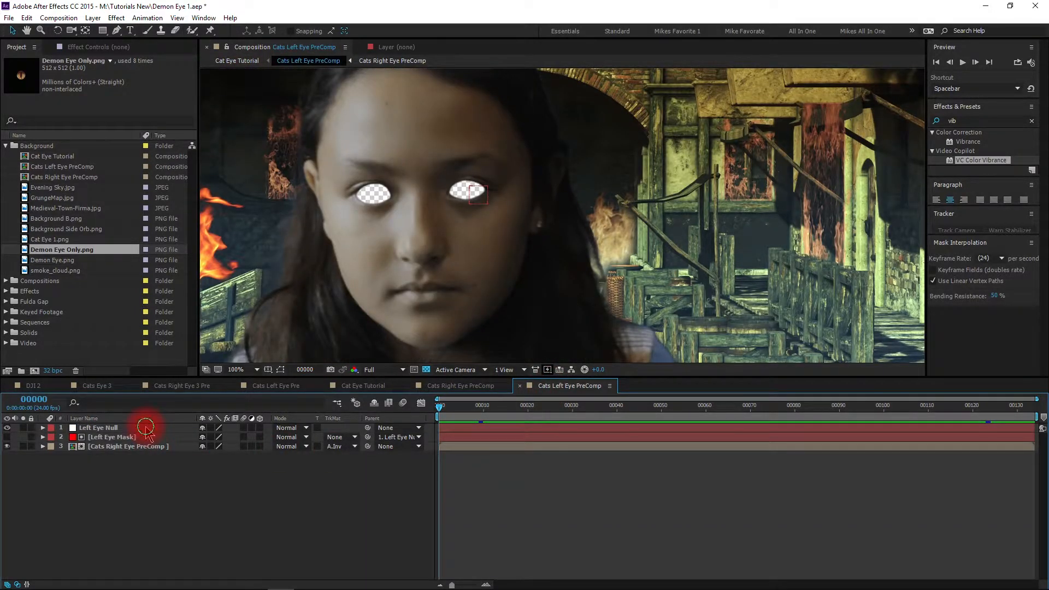
pyautogui.click(146, 429)
pyautogui.hotkey('ctrl', 'c')
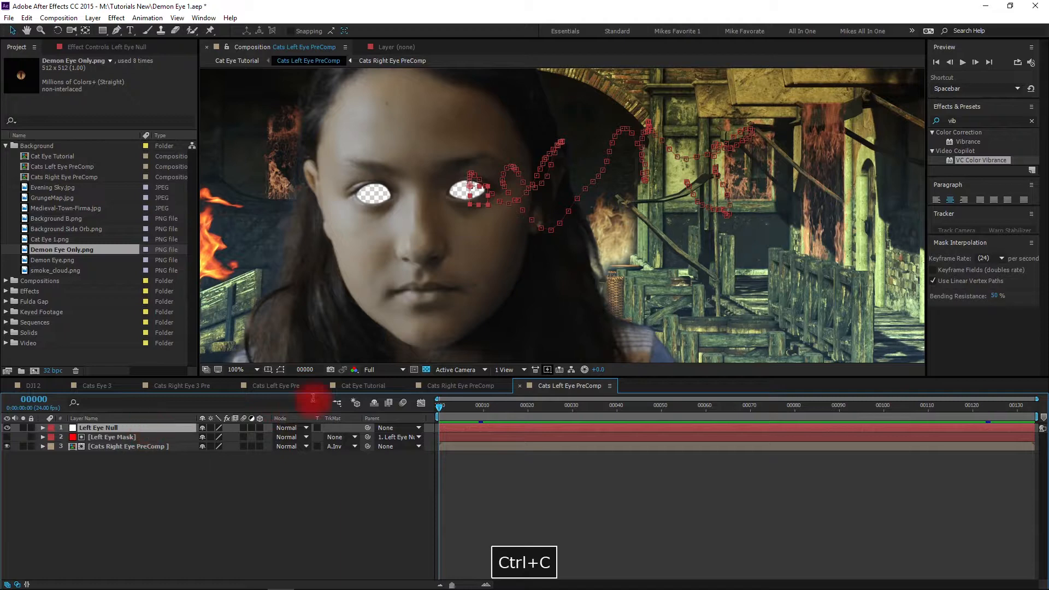
pyautogui.click(385, 385)
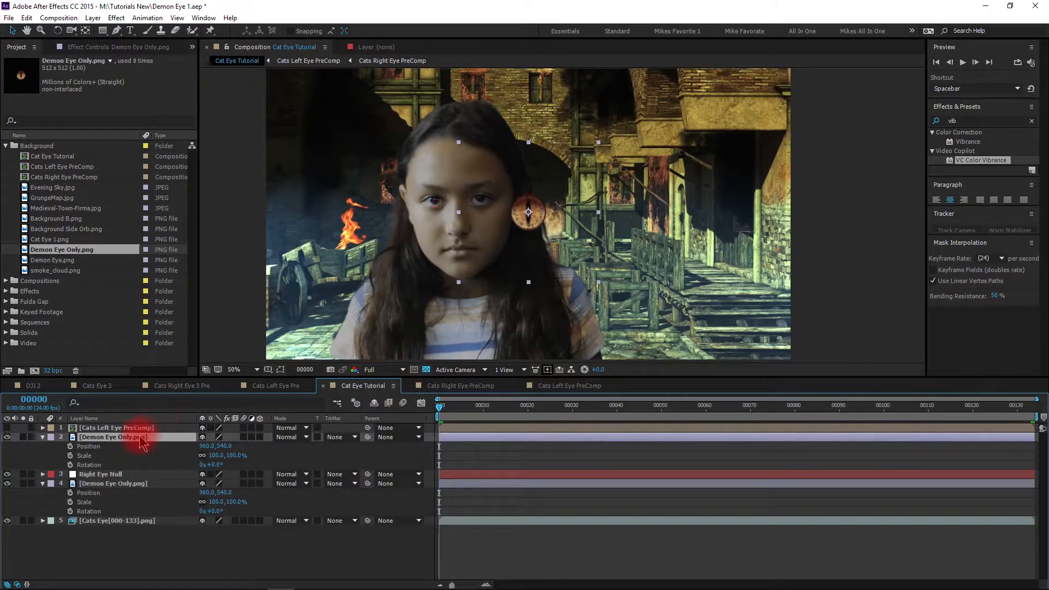
pyautogui.hotkey('ctrl', 'v')
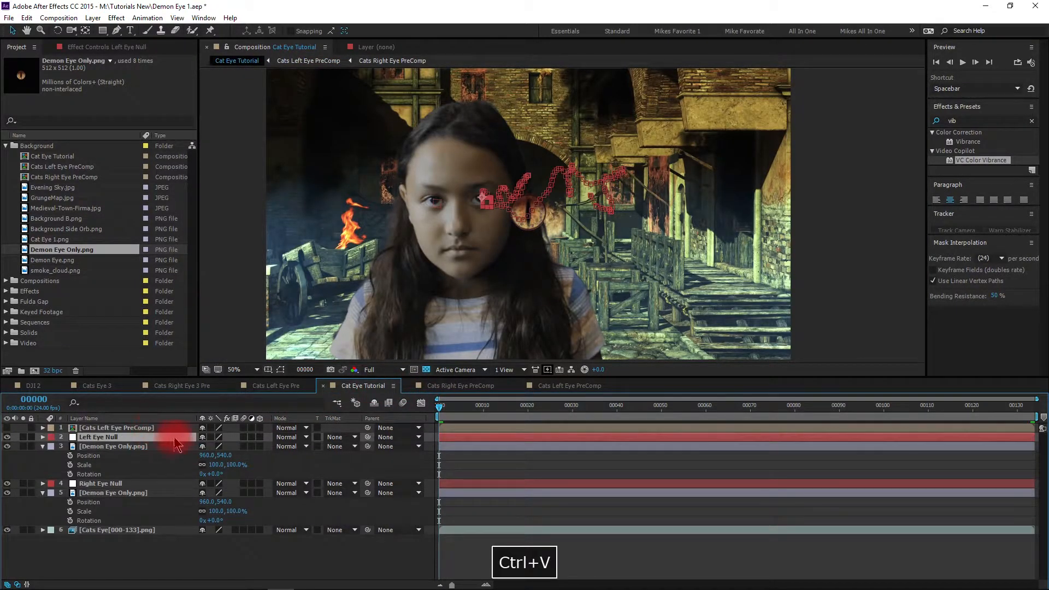
# At frame 133, move the lower Demon Eye Only.png layer over the girl's right eye to about 716, 502, and hide Left Eye Null and its eye layer
pyautogui.click(120, 495)
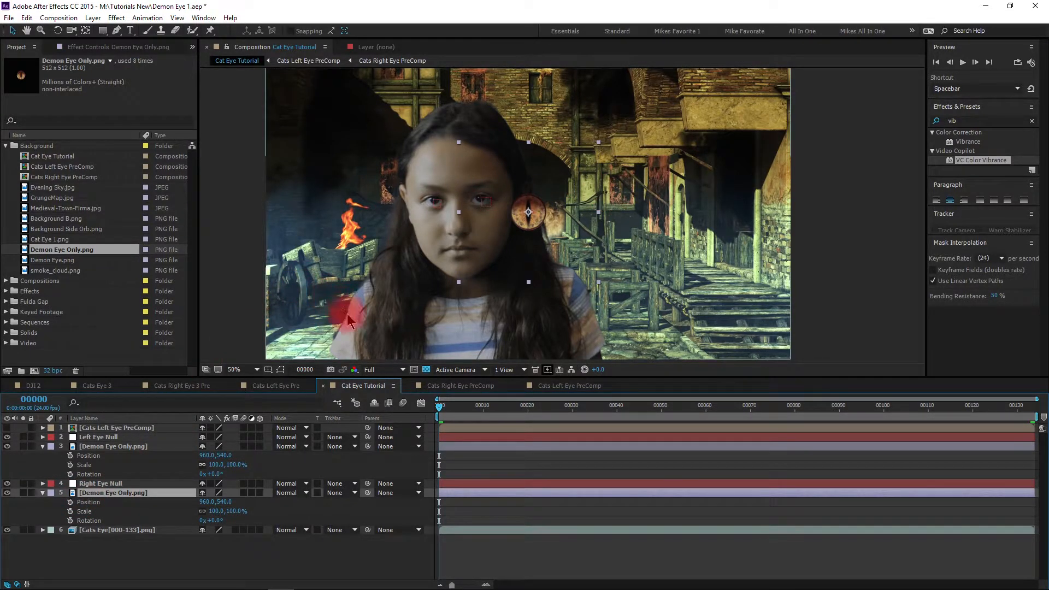
pyautogui.moveTo(440, 407); pyautogui.dragTo(1032, 433)
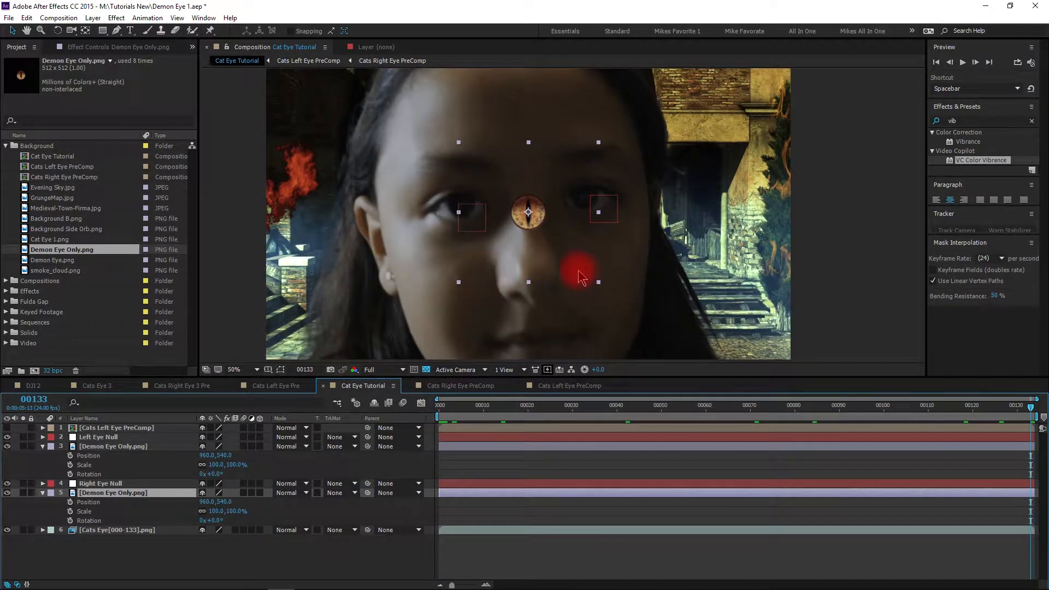
pyautogui.moveTo(569, 264); pyautogui.dragTo(503, 254)
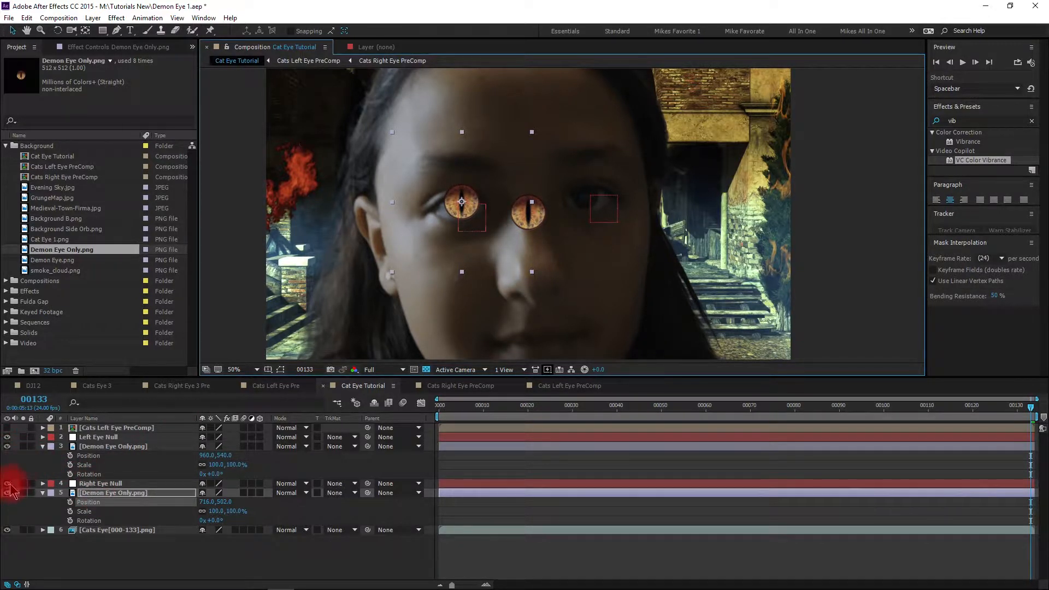
pyautogui.click(7, 446)
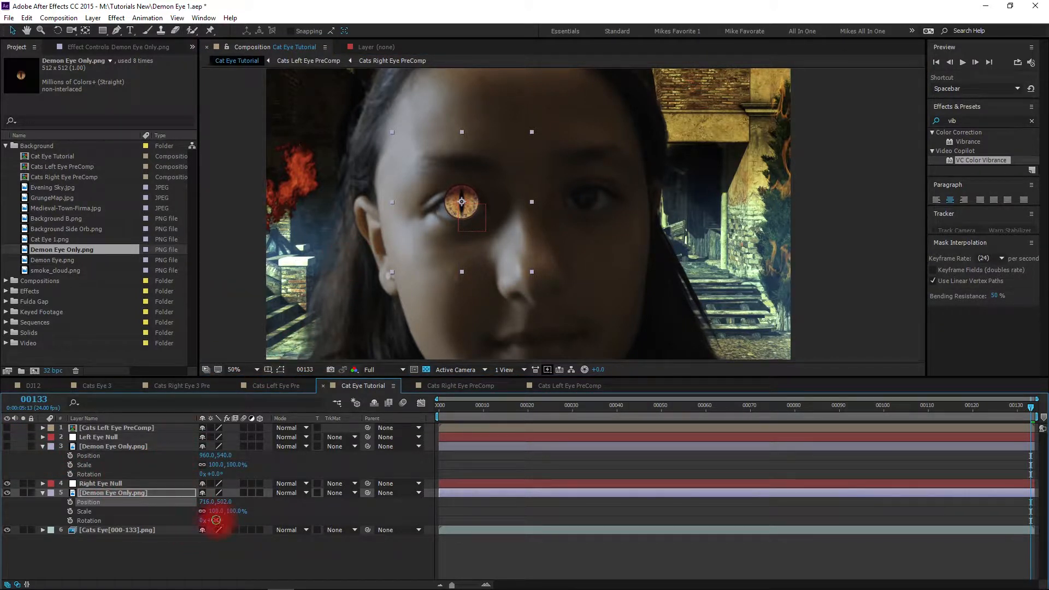
# Rotate the lower Demon Eye Only.png layer to -6°, scale it to 87%, and fine-tune its position to about 714, 506
pyautogui.write('-')
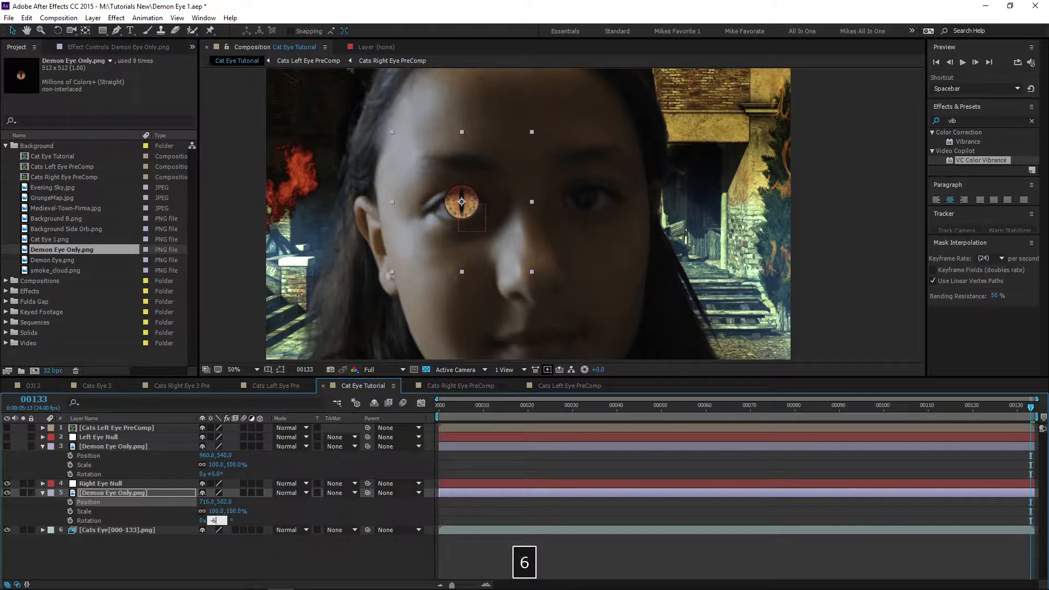
pyautogui.write('6')
pyautogui.press('Return')
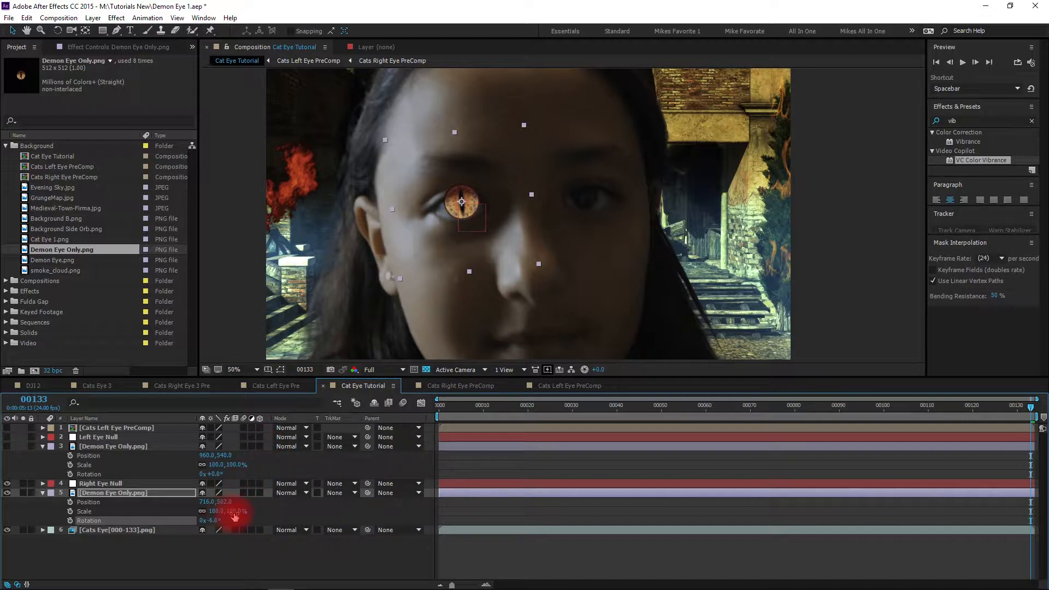
pyautogui.moveTo(233, 511)
pyautogui.mouseDown()
pyautogui.moveTo(216, 520)
pyautogui.moveTo(233, 521)
pyautogui.mouseUp()
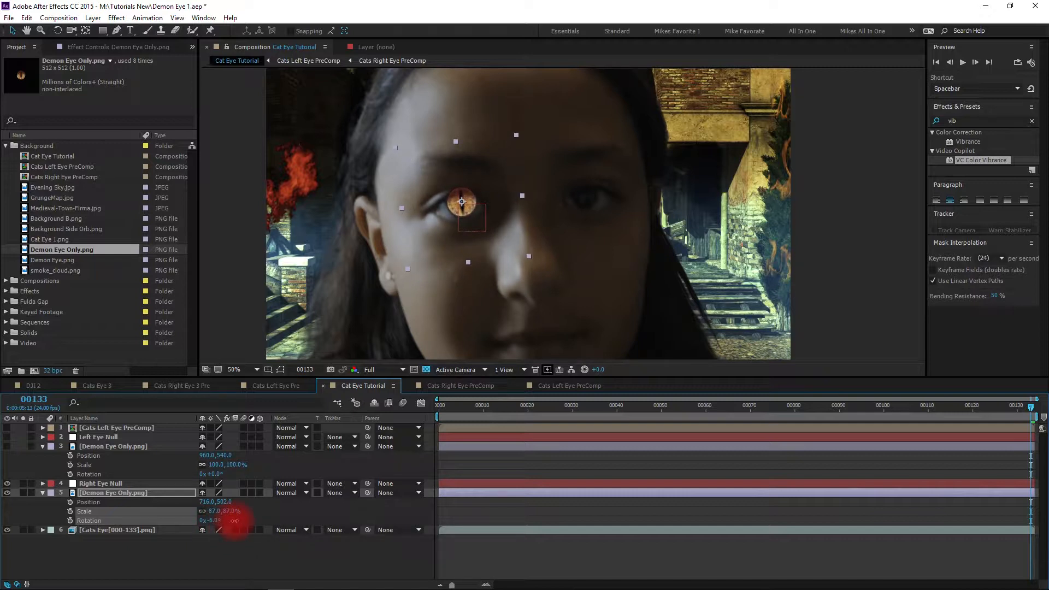
pyautogui.moveTo(452, 252)
pyautogui.mouseDown()
pyautogui.moveTo(433, 234)
pyautogui.moveTo(440, 243)
pyautogui.mouseUp()
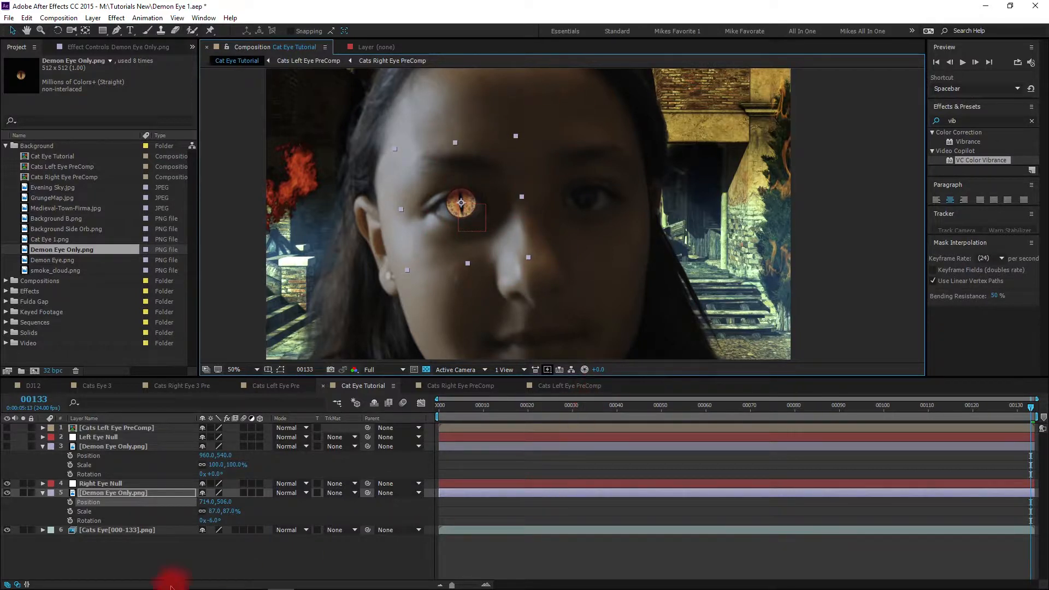
# Start Position, Scale and Rotation keyframes on the lower Demon Eye Only.png layer at frame 133
pyautogui.click(70, 501)
pyautogui.click(70, 511)
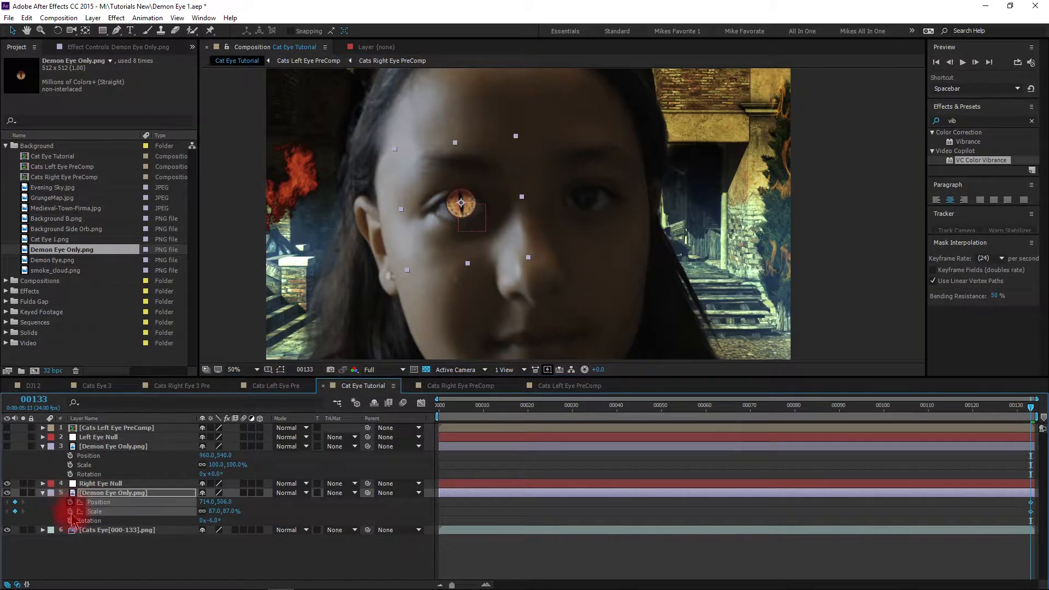
pyautogui.click(69, 519)
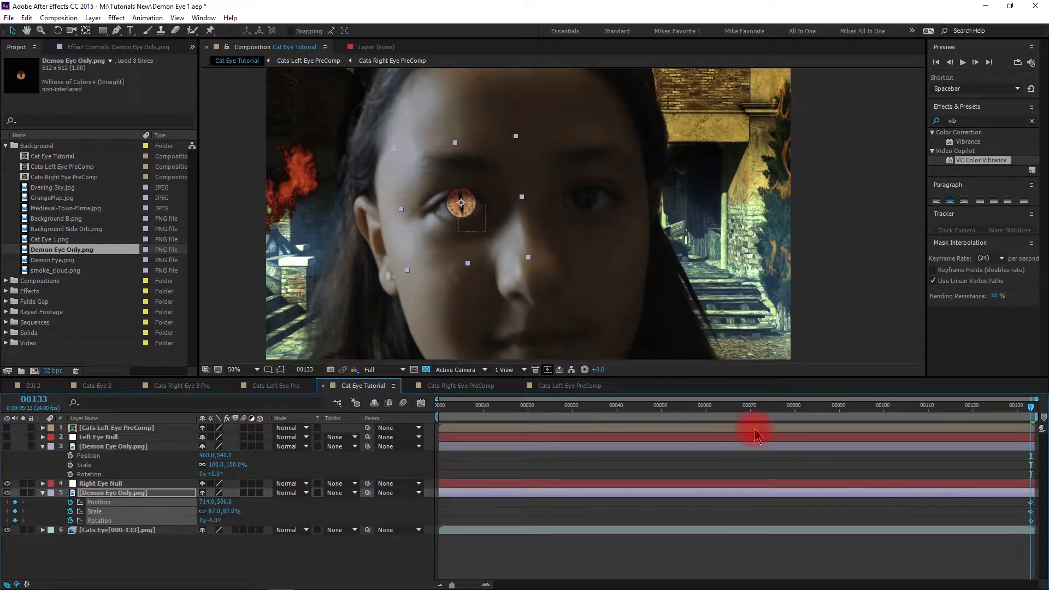
# Parent the lower Demon Eye Only.png layer to Right Eye Null at frame 133
pyautogui.click(928, 409)
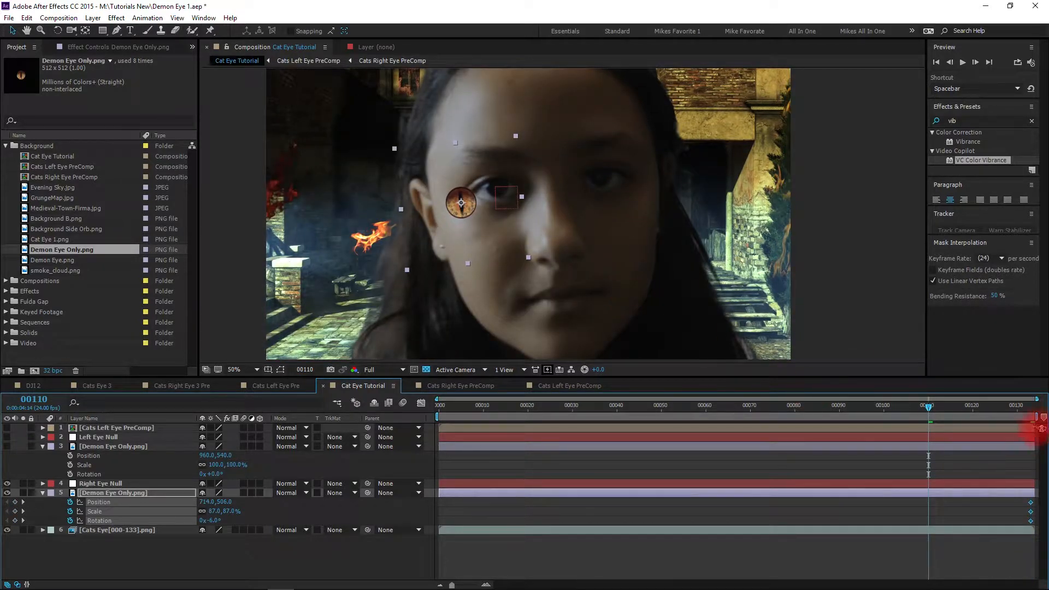
pyautogui.click(933, 407)
pyautogui.moveTo(966, 409); pyautogui.dragTo(1030, 410)
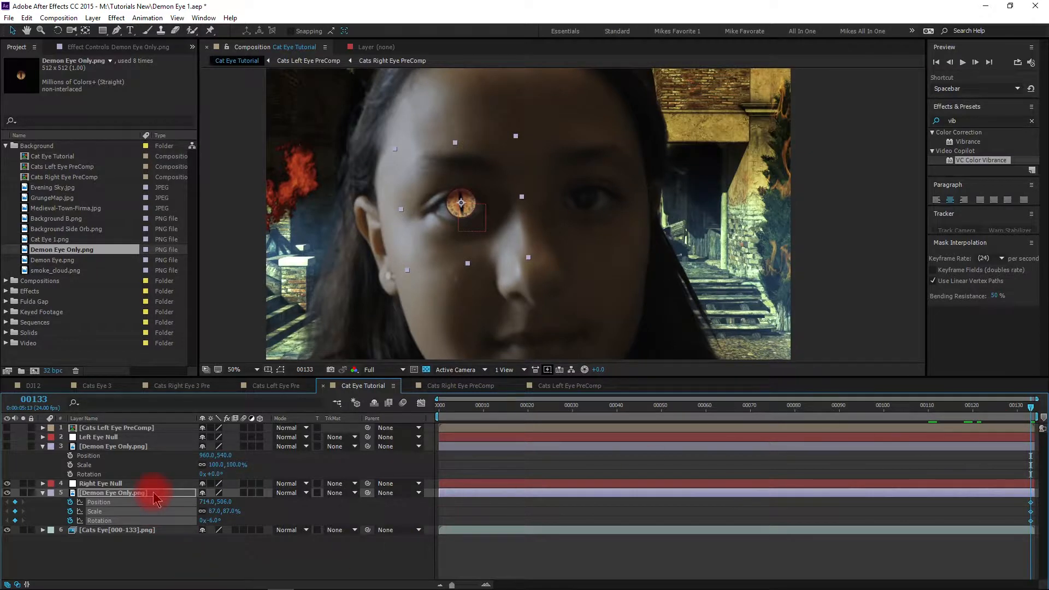
pyautogui.click(360, 507)
pyautogui.click(247, 500)
pyautogui.click(318, 494)
pyautogui.moveTo(367, 492); pyautogui.dragTo(162, 484)
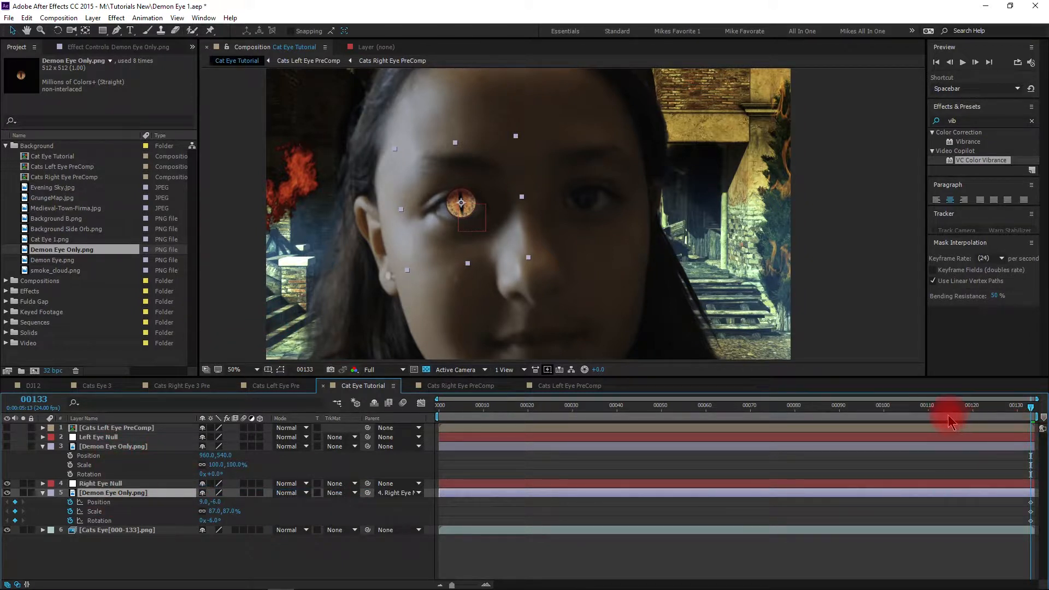
# Check the eye's alignment at frame 110 and add Position, Scale and Rotation keyframes there with their current values
pyautogui.click(929, 409)
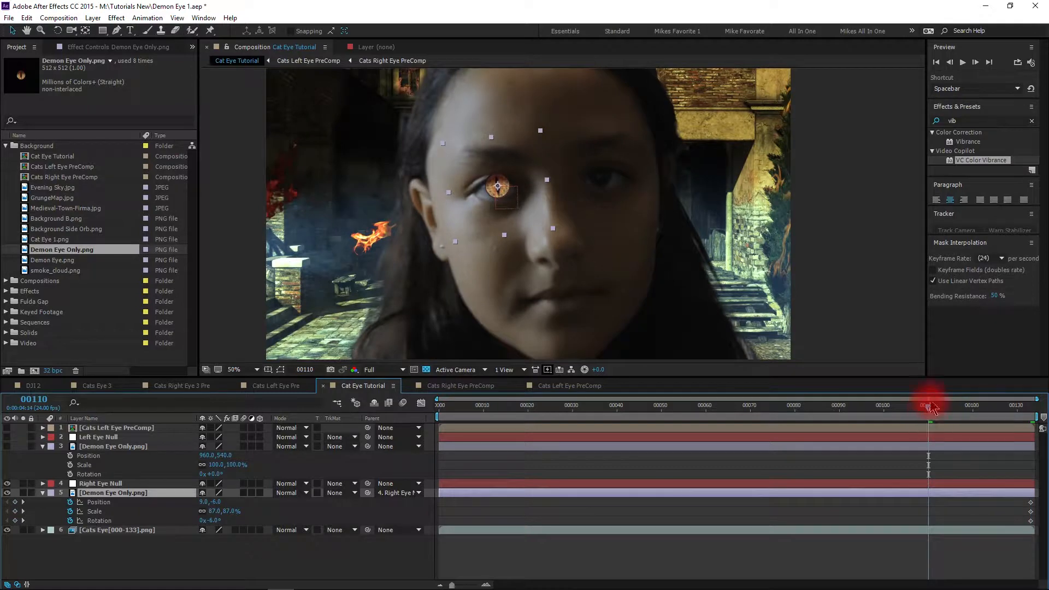
pyautogui.press('.')
pyautogui.press('.')
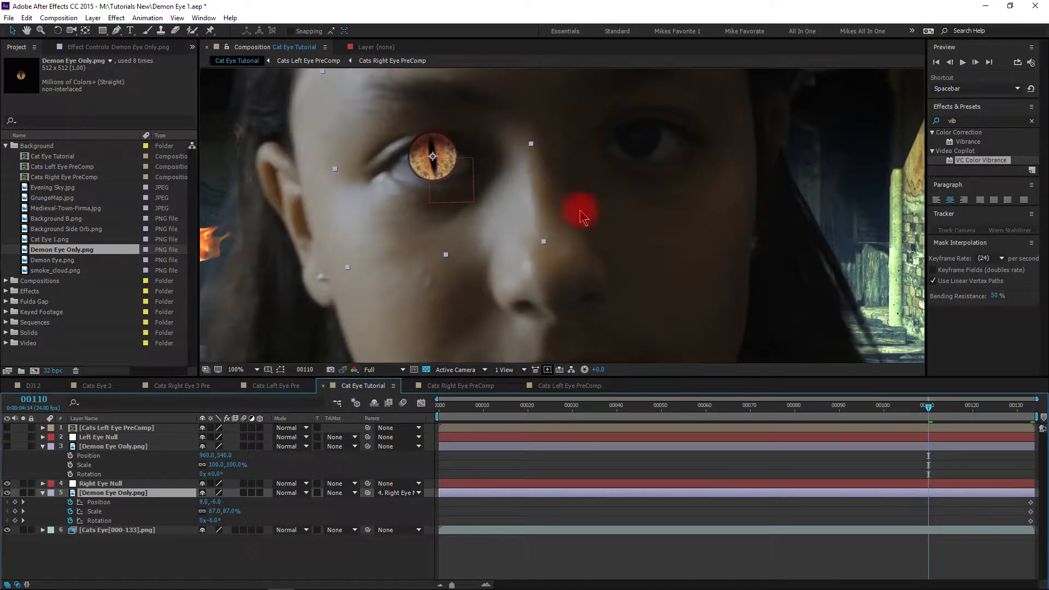
pyautogui.press(',')
pyautogui.press(',')
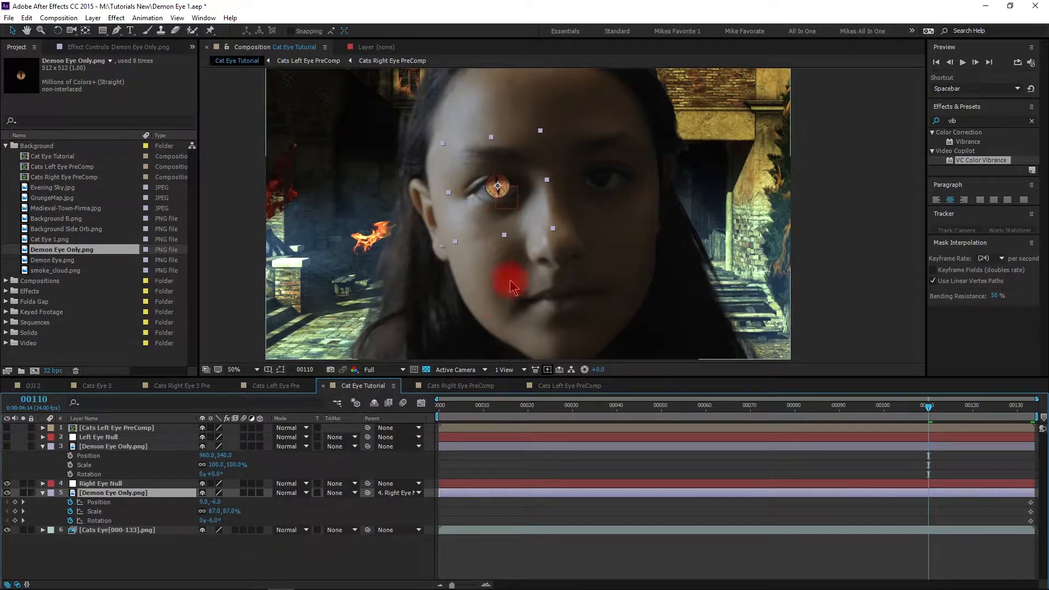
pyautogui.moveTo(484, 224); pyautogui.dragTo(483, 219)
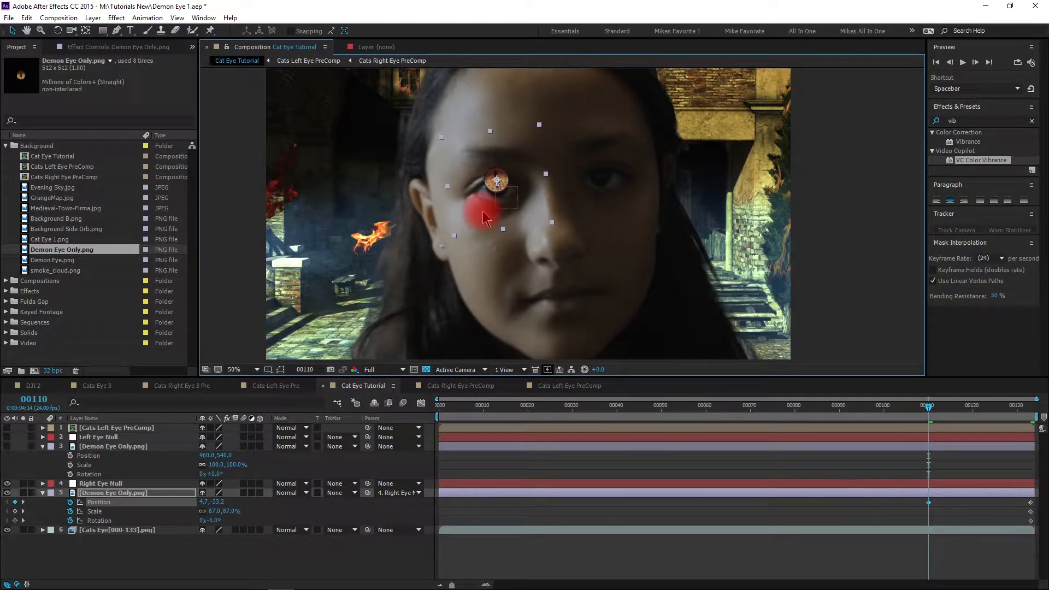
pyautogui.hotkey('ctrl', 'z')
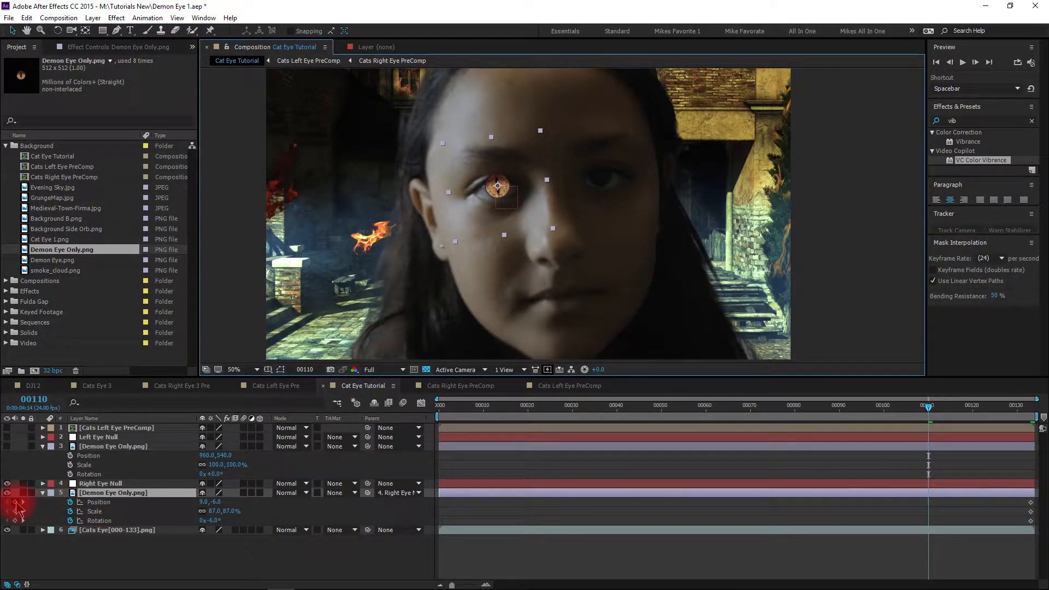
pyautogui.click(15, 502)
pyautogui.click(14, 512)
pyautogui.click(15, 520)
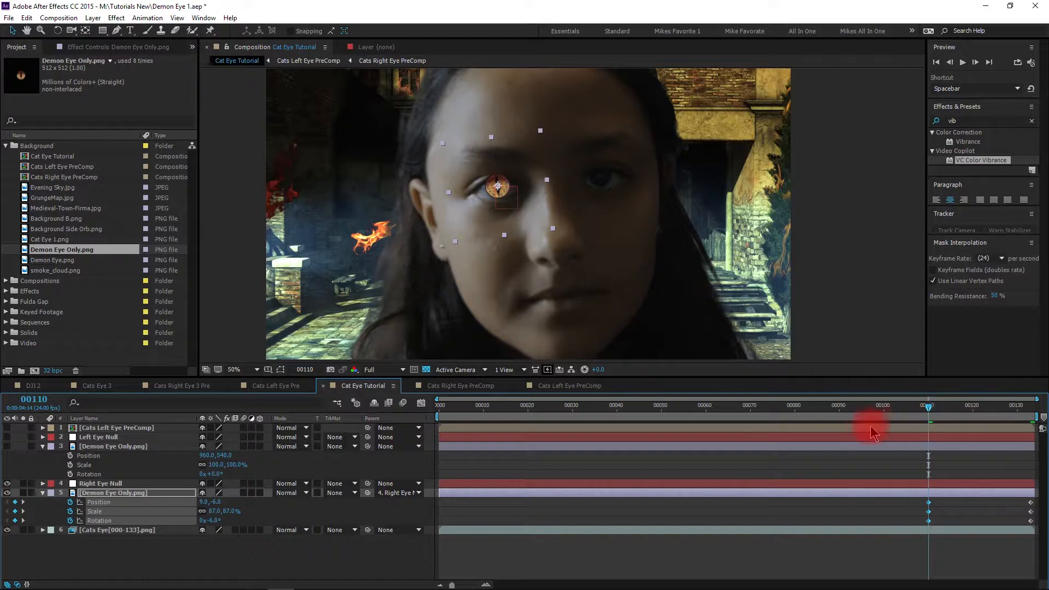
# At frame 90, keyframe the lower demon eye's position at about 1.8, 5.5, its rotation at -4°, and its unchanged scale
pyautogui.click(839, 405)
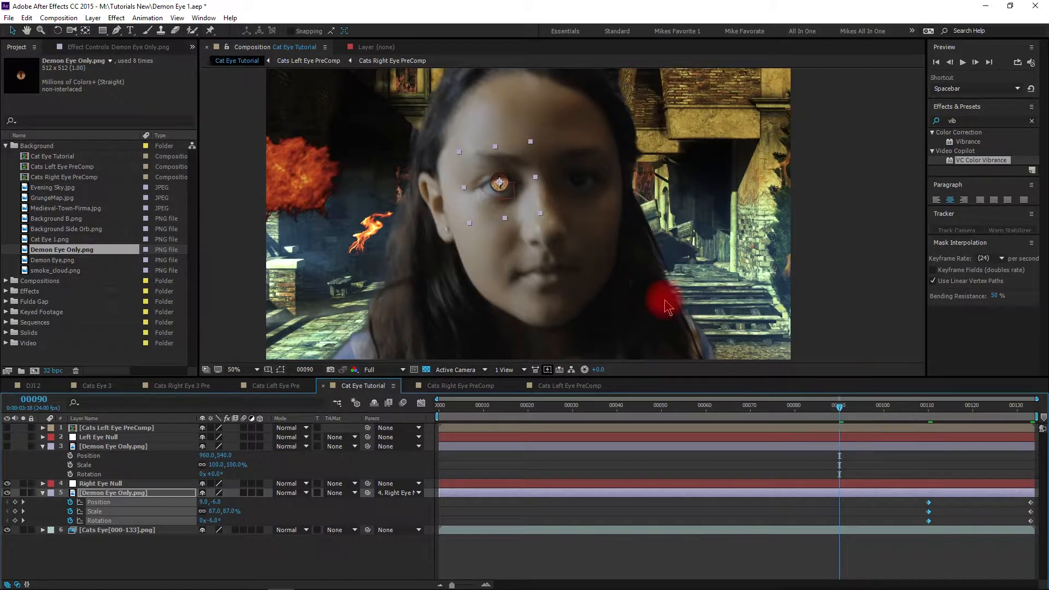
pyautogui.press('/')
pyautogui.moveTo(476, 198); pyautogui.dragTo(475, 202)
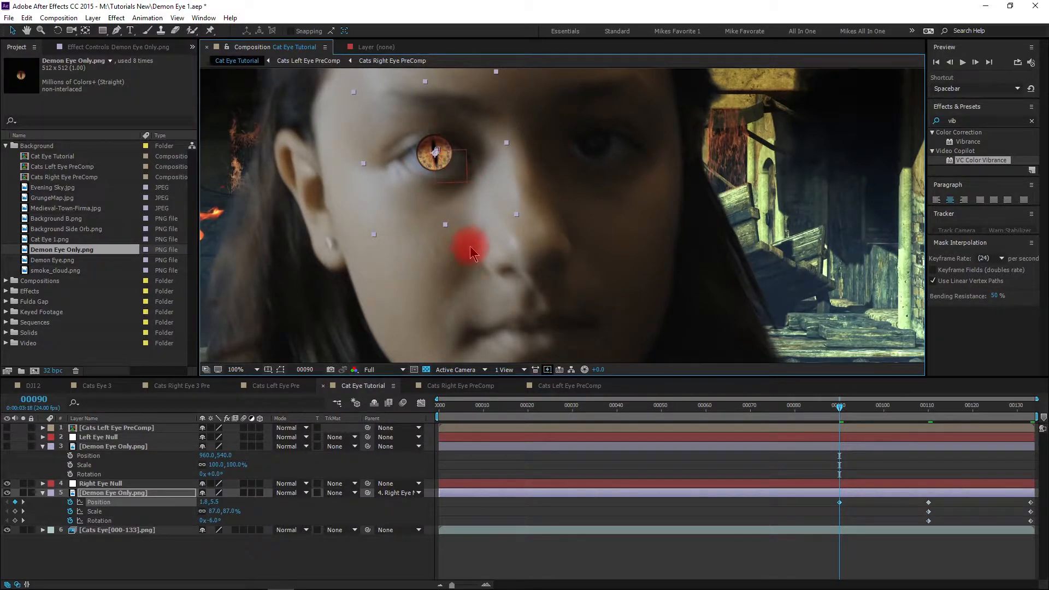
pyautogui.scroll(-1, 473, 207)
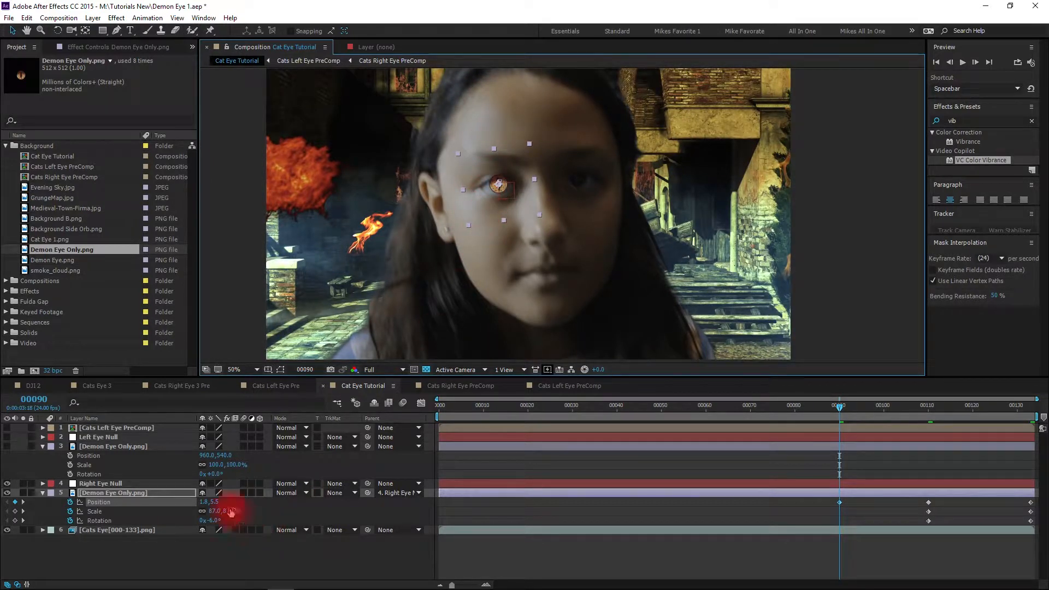
pyautogui.click(214, 520)
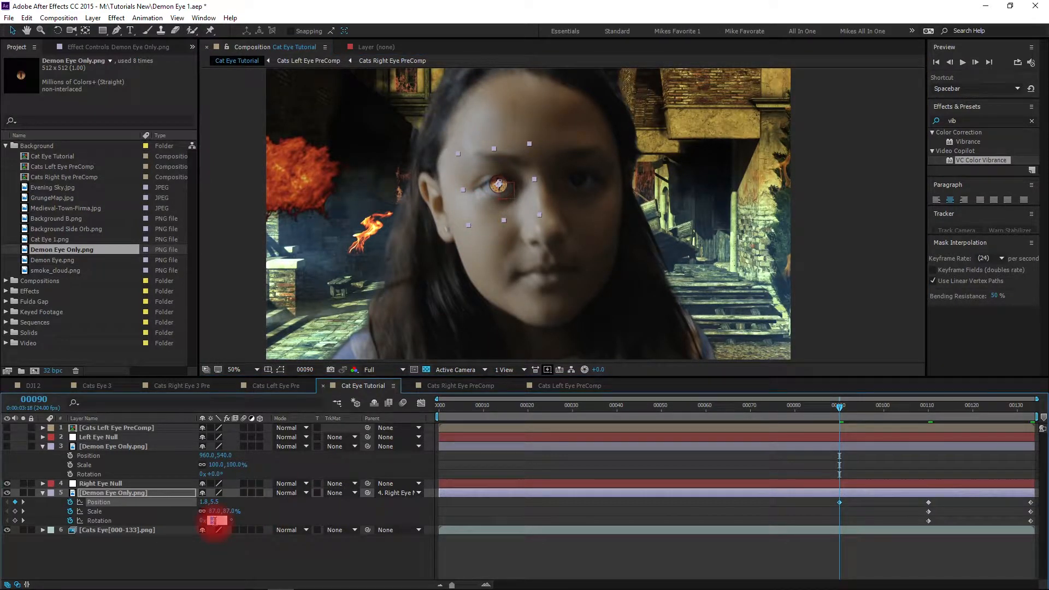
pyautogui.write('-4')
pyautogui.press('Return')
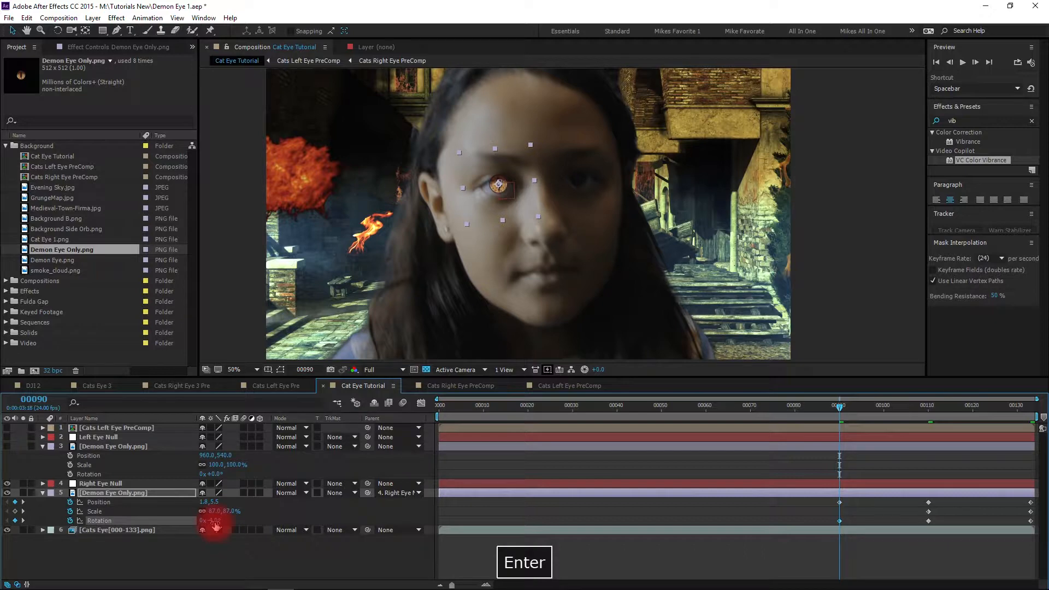
pyautogui.scroll(1, 438, 250)
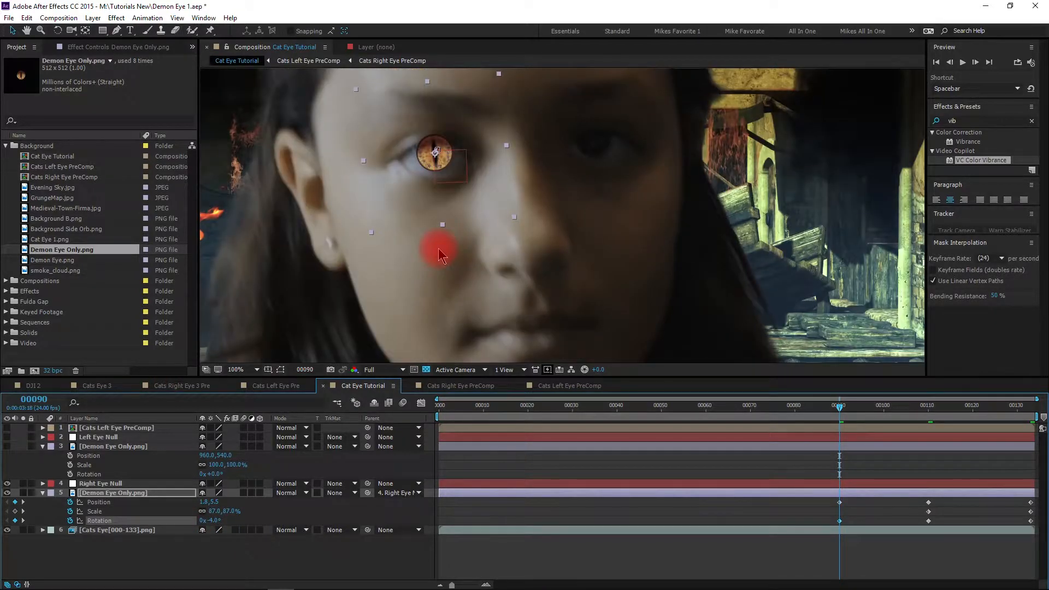
pyautogui.click(15, 511)
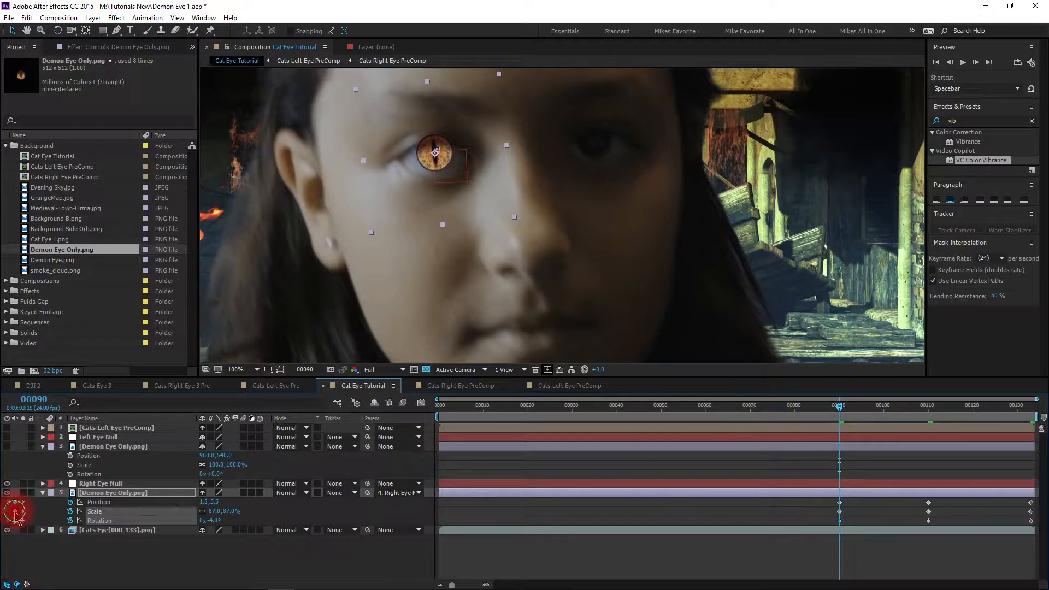
# At frame 70, keyframe the lower demon eye's position at about 6, 3.7, its rotation at -2°, and its unchanged scale
pyautogui.click(751, 414)
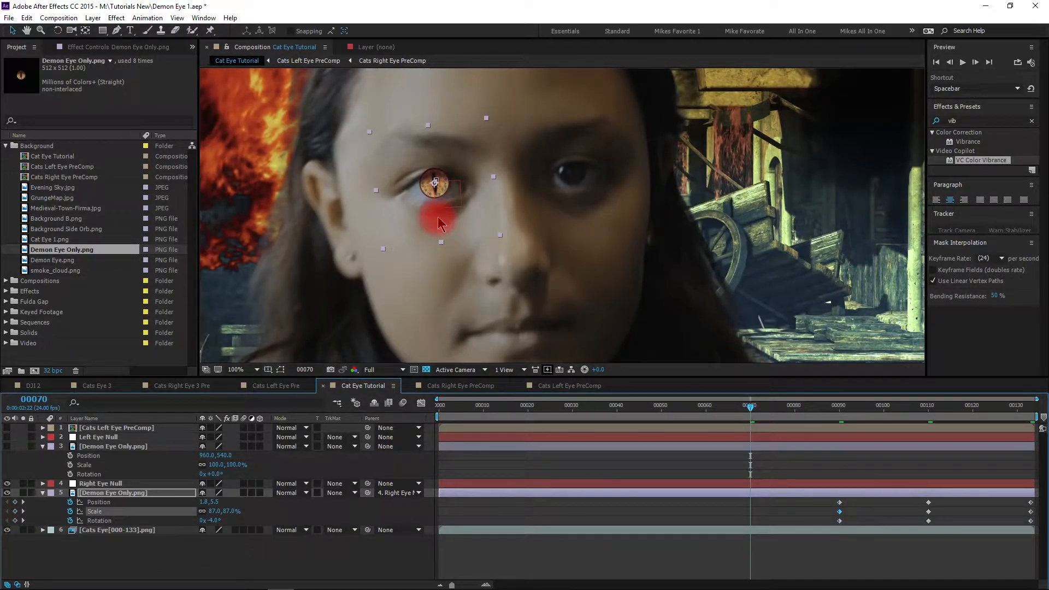
pyautogui.moveTo(429, 220); pyautogui.dragTo(429, 218)
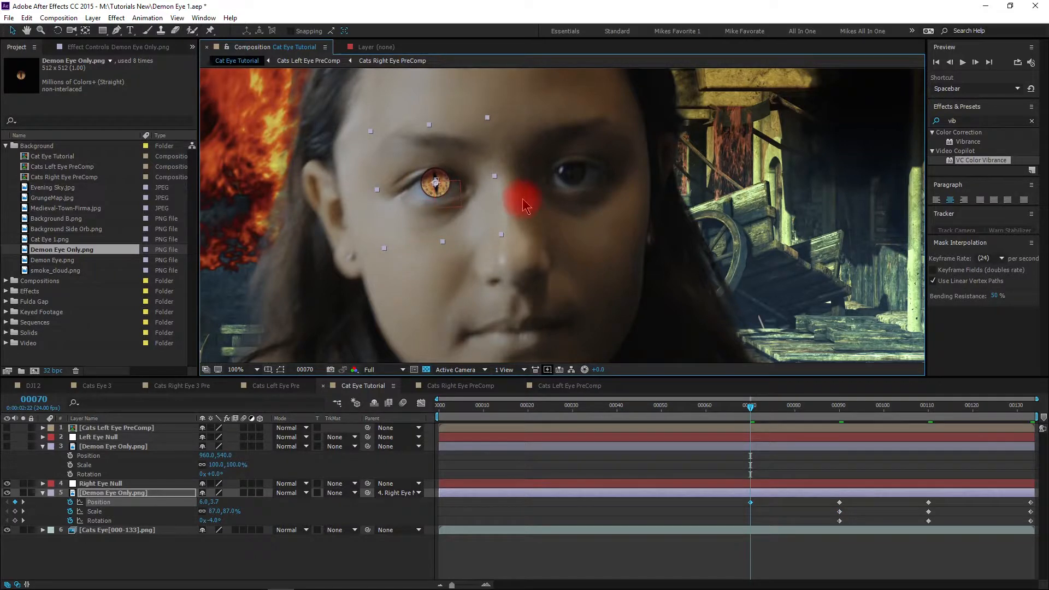
pyautogui.scroll(-1, 523, 202)
pyautogui.scroll(1, 494, 208)
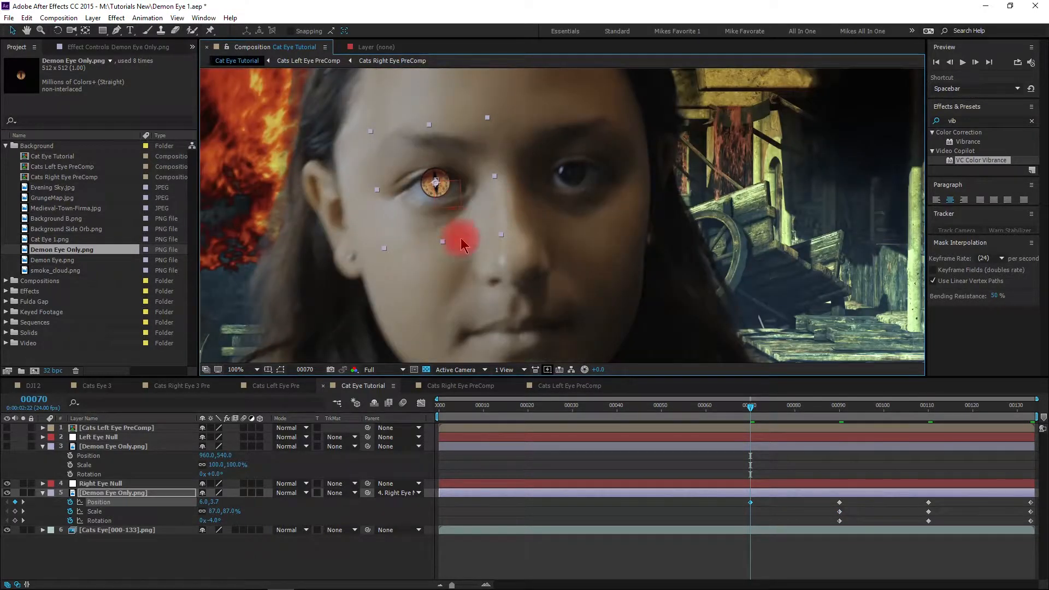
pyautogui.click(15, 511)
pyautogui.click(15, 520)
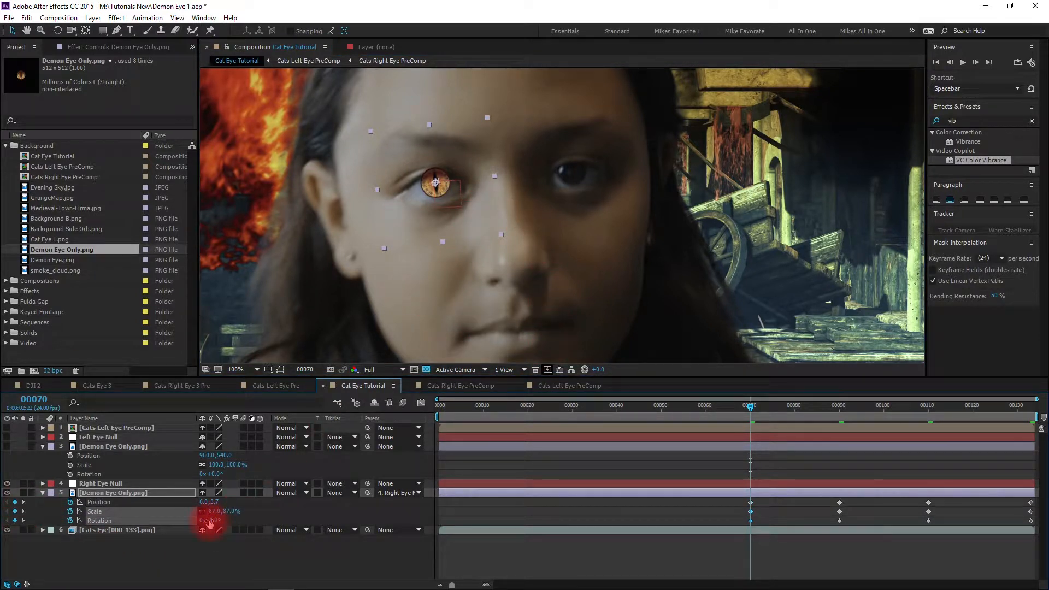
pyautogui.write('-')
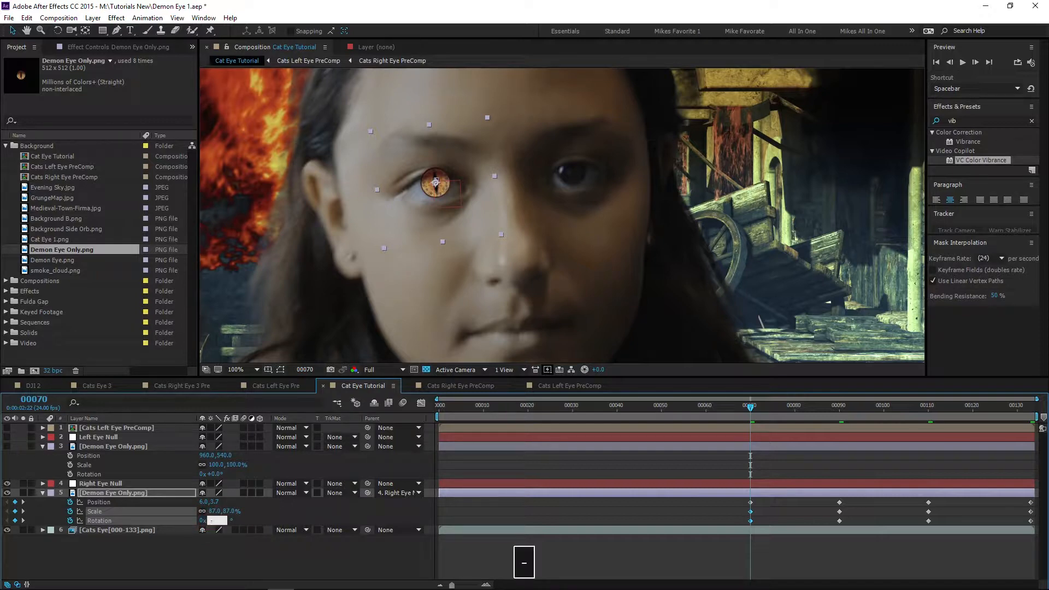
pyautogui.write('2')
pyautogui.press('Return')
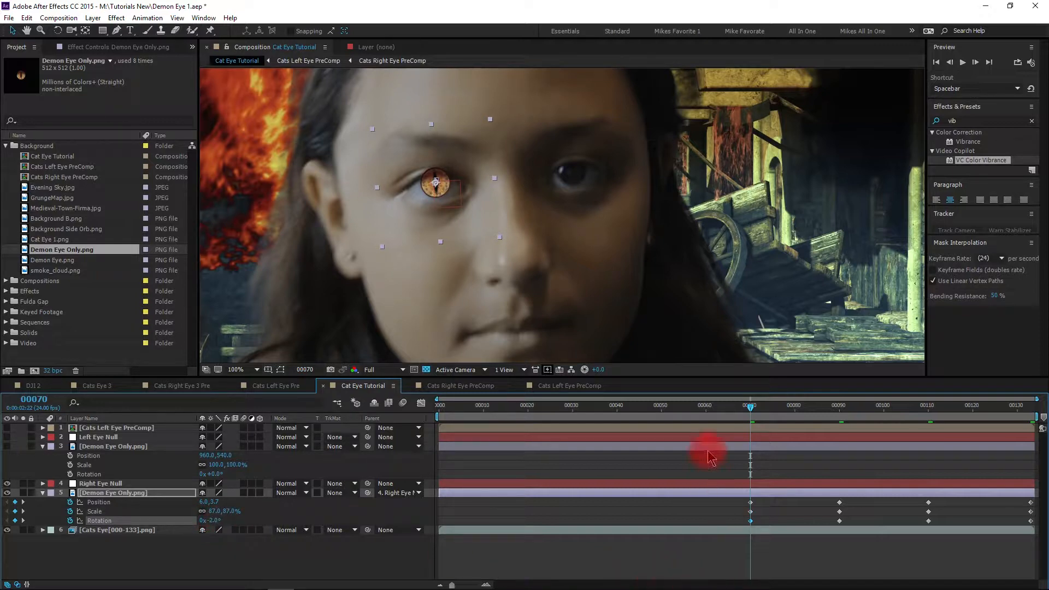
# At frame 50, keyframe the lower demon eye's position at about 18.7, 1.2 and add Scale and Rotation keyframes
pyautogui.click(662, 410)
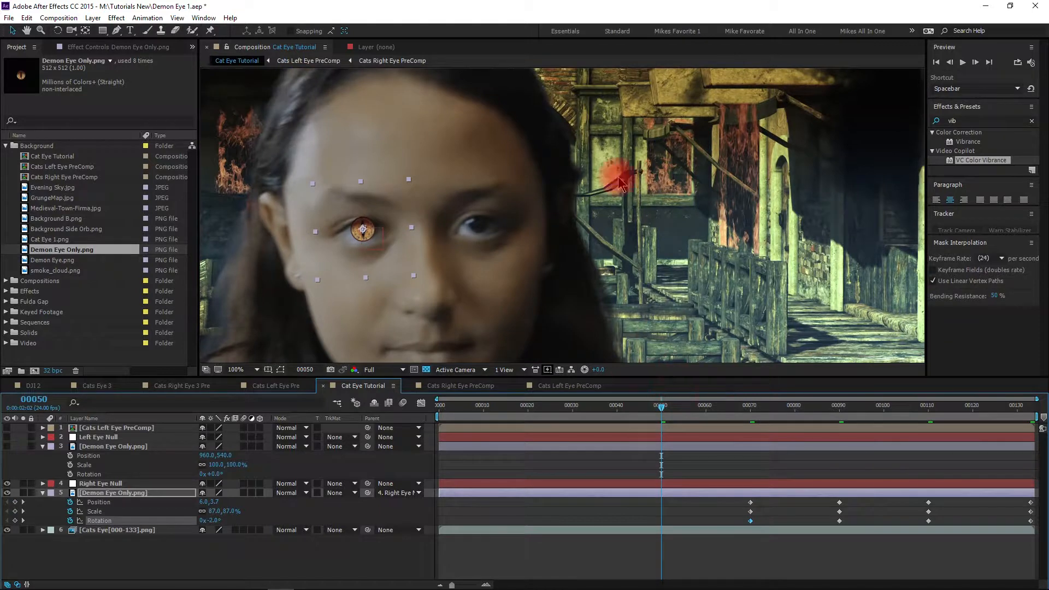
pyautogui.moveTo(562, 206); pyautogui.dragTo(716, 202)
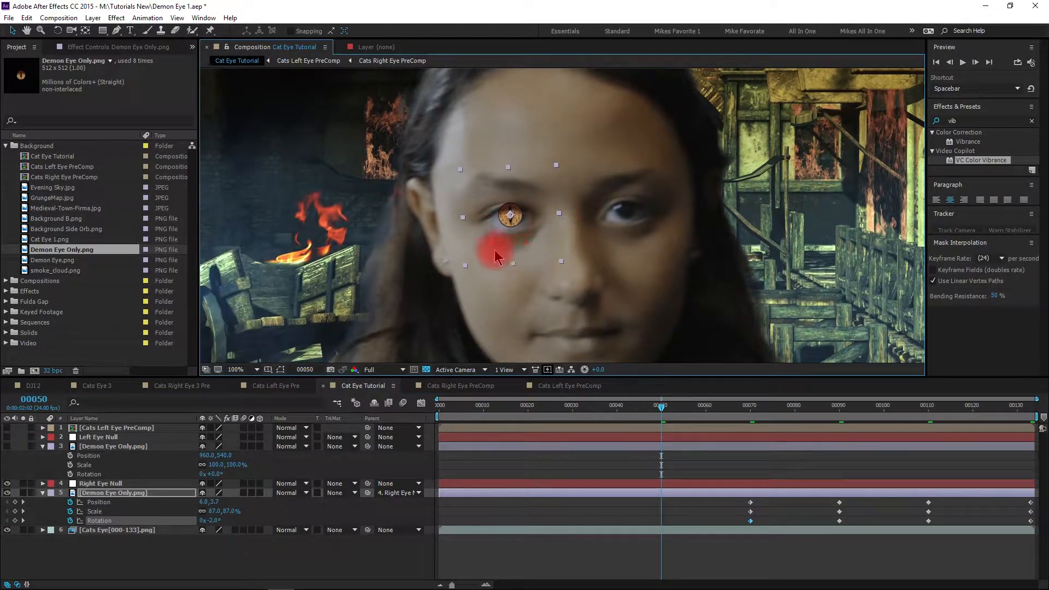
pyautogui.moveTo(486, 250); pyautogui.dragTo(489, 249)
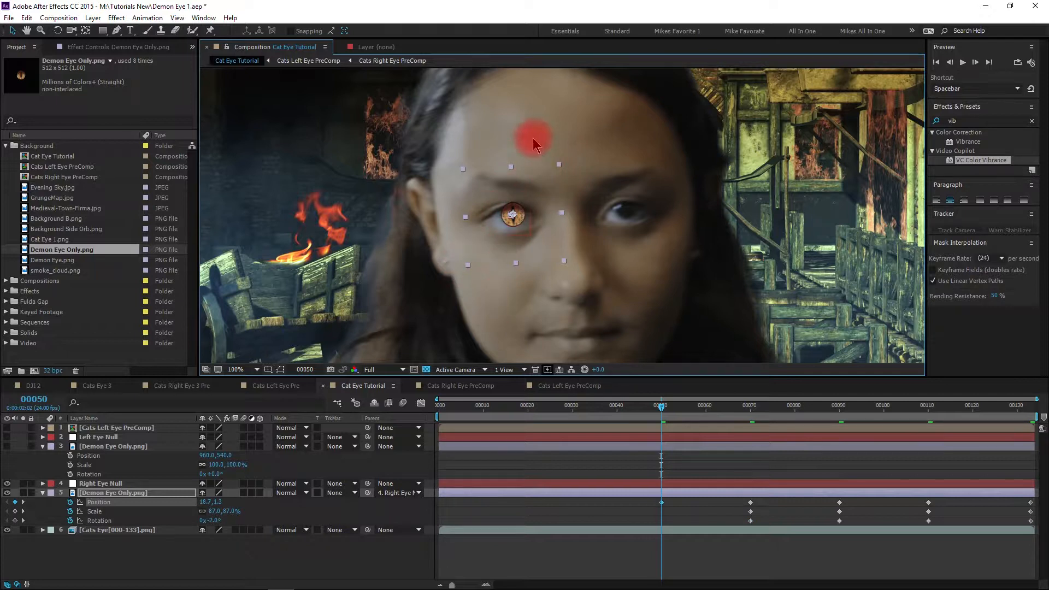
pyautogui.click(15, 511)
pyautogui.click(15, 520)
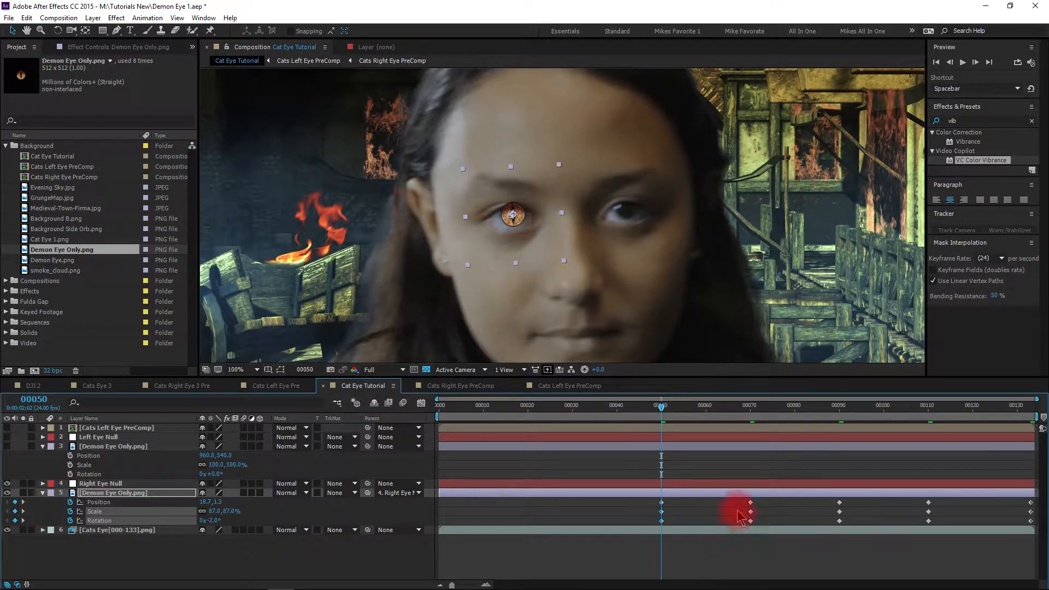
# At frame 30, keyframe the lower demon eye's position at about 17, -1.6 and its rotation at -7°, and add a Scale keyframe
pyautogui.click(572, 415)
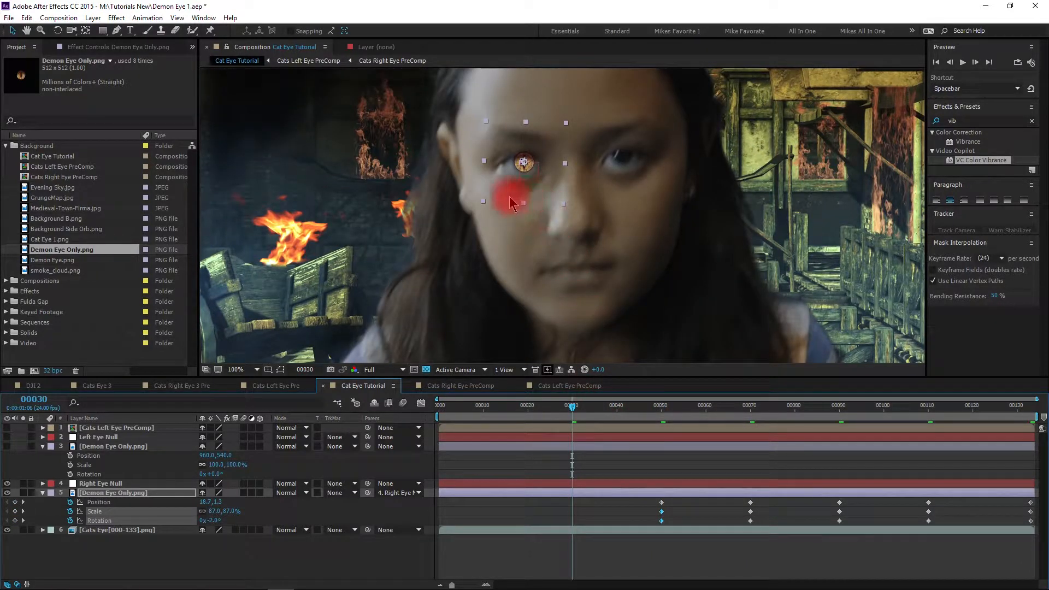
pyautogui.scroll(1, 510, 201)
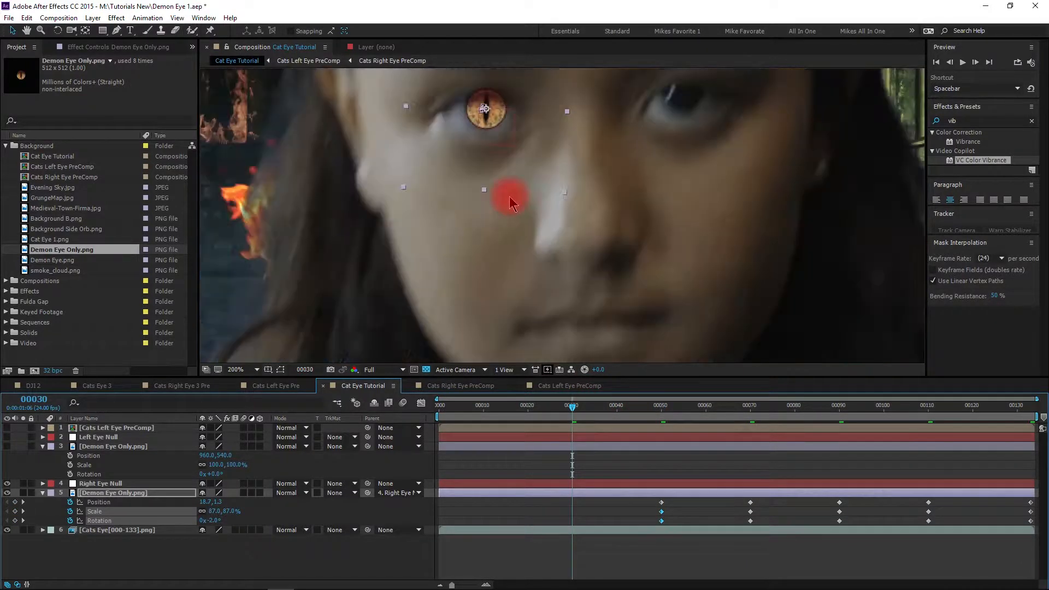
pyautogui.moveTo(500, 185); pyautogui.dragTo(462, 171)
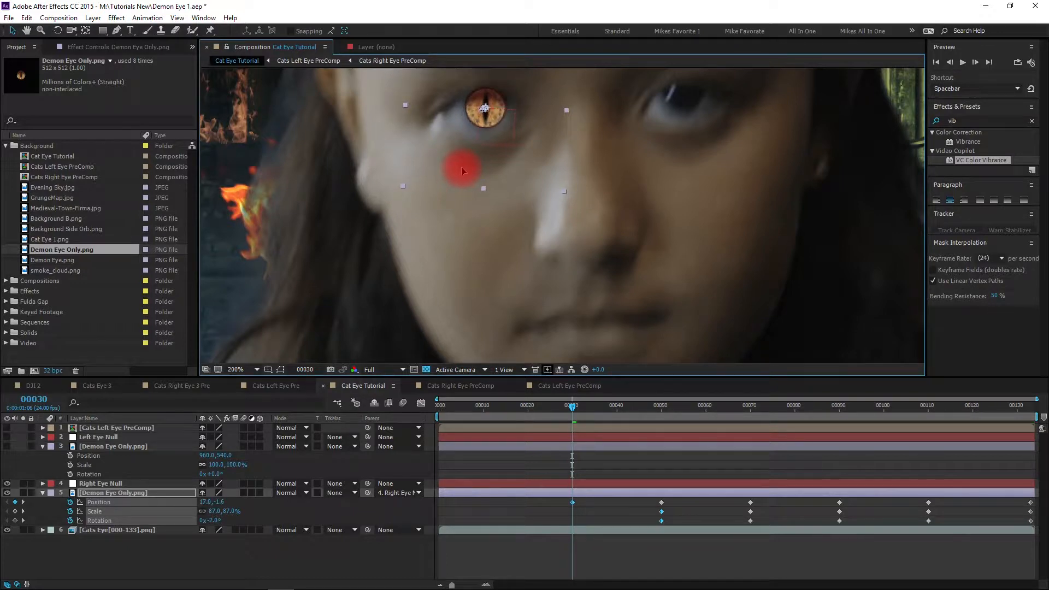
pyautogui.scroll(-1, 461, 168)
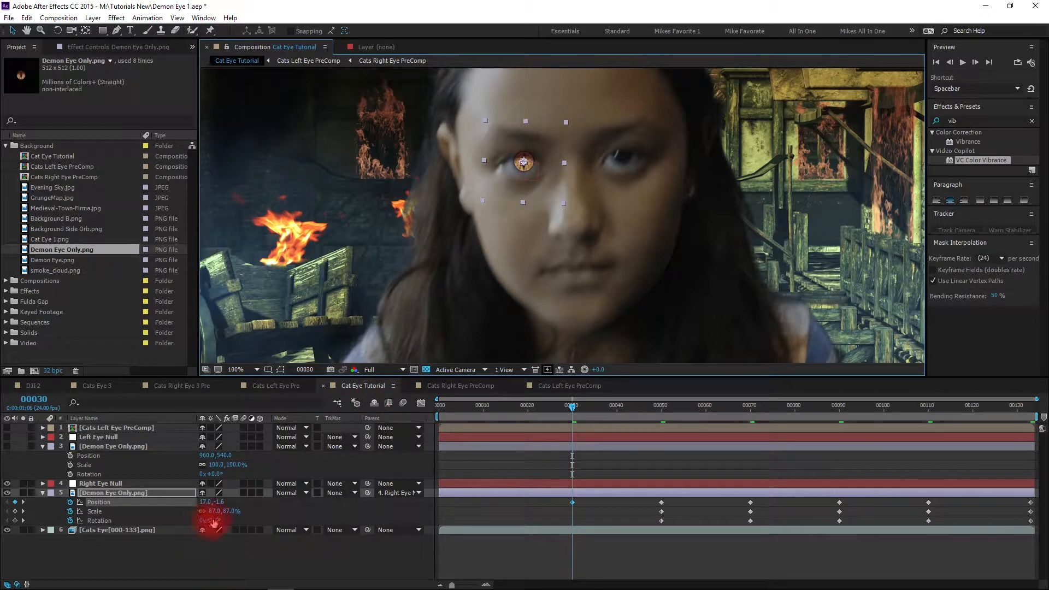
pyautogui.moveTo(216, 522); pyautogui.dragTo(216, 523)
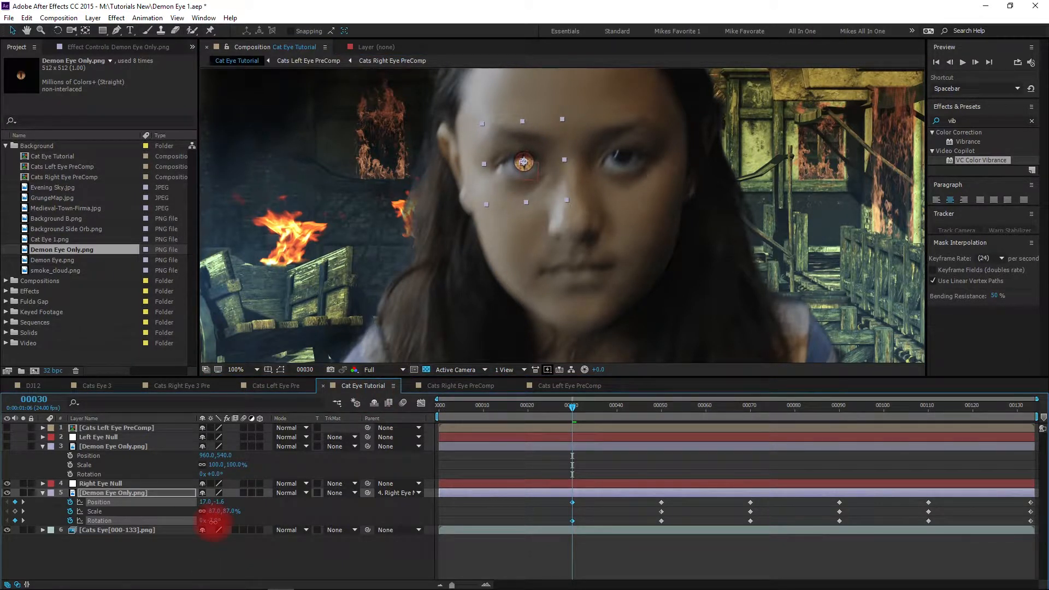
pyautogui.click(213, 521)
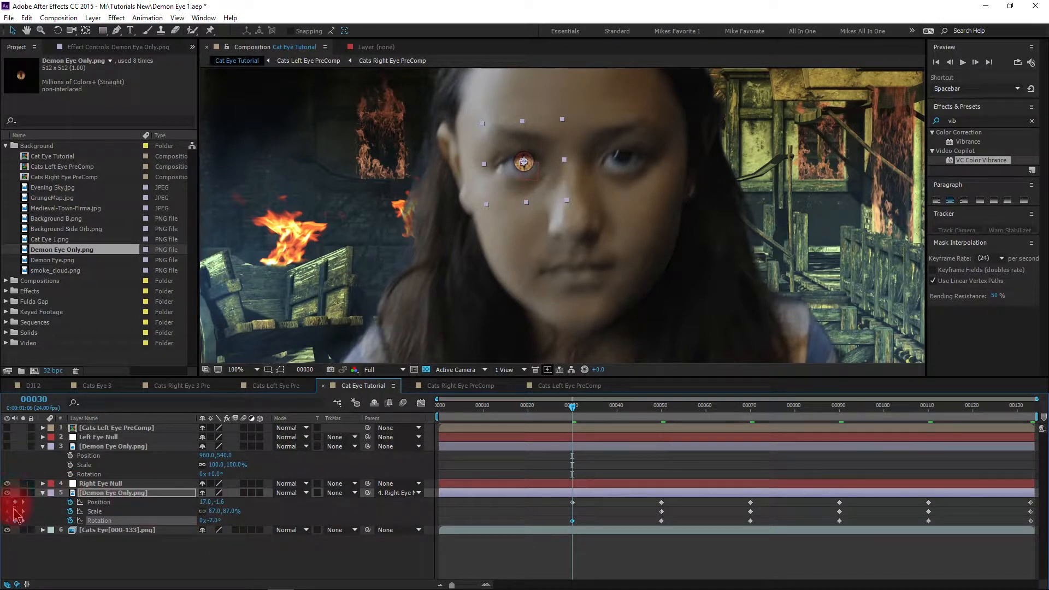
pyautogui.click(15, 511)
# Keyframe the lower demon eye's position at about 0.8, 0.6 on frame 10 and 15.3, 5.9 on frame 0, adding Scale and Rotation keyframes on frame 0
pyautogui.click(483, 409)
pyautogui.moveTo(489, 218); pyautogui.dragTo(487, 214)
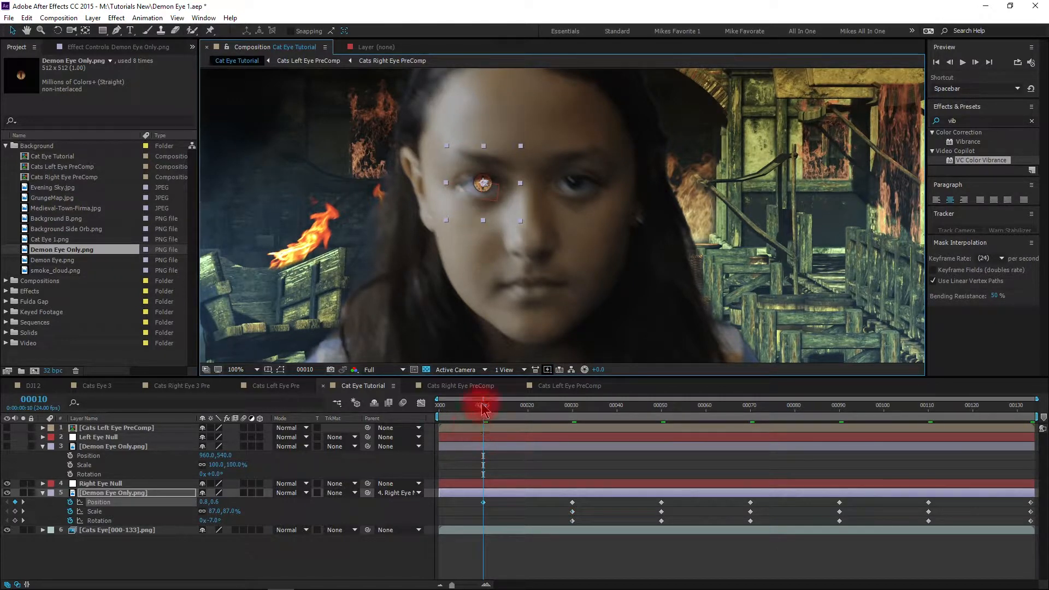
pyautogui.moveTo(483, 414); pyautogui.dragTo(438, 413)
pyautogui.click(438, 204)
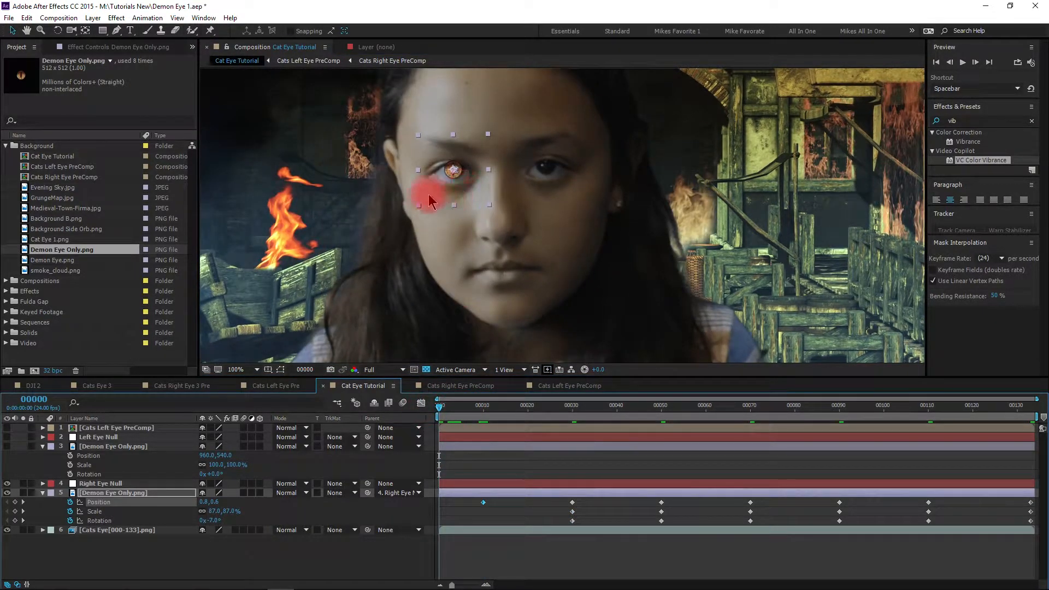
pyautogui.moveTo(433, 195); pyautogui.dragTo(432, 195)
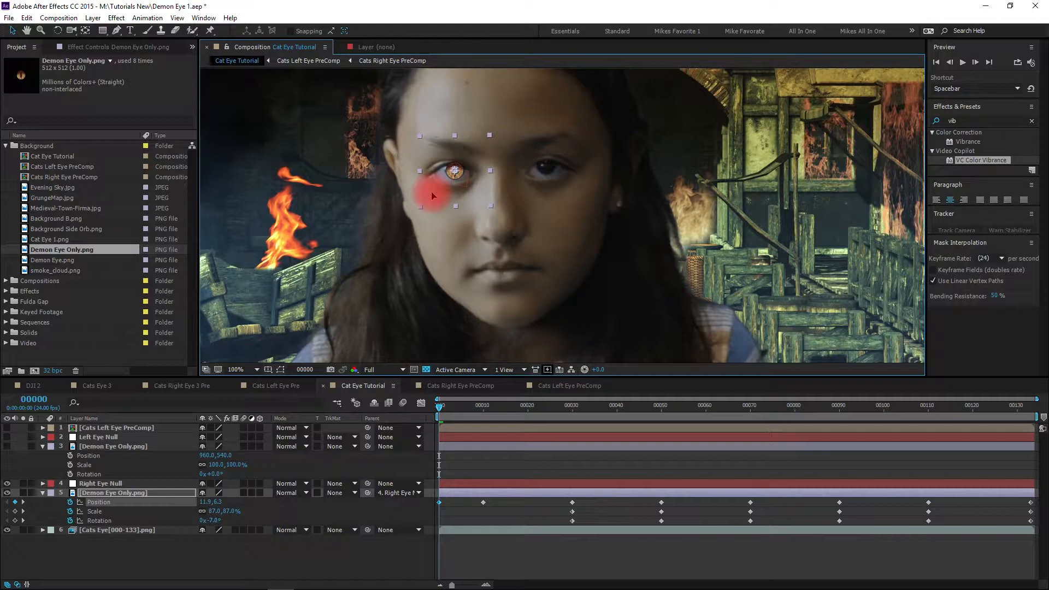
pyautogui.press('.')
pyautogui.press('.')
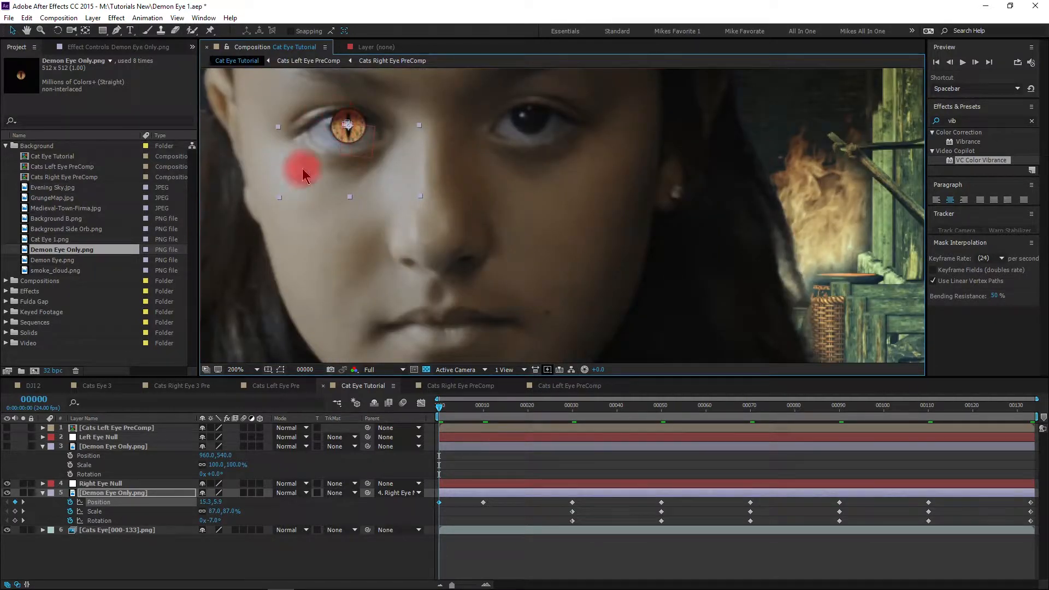
pyautogui.click(14, 511)
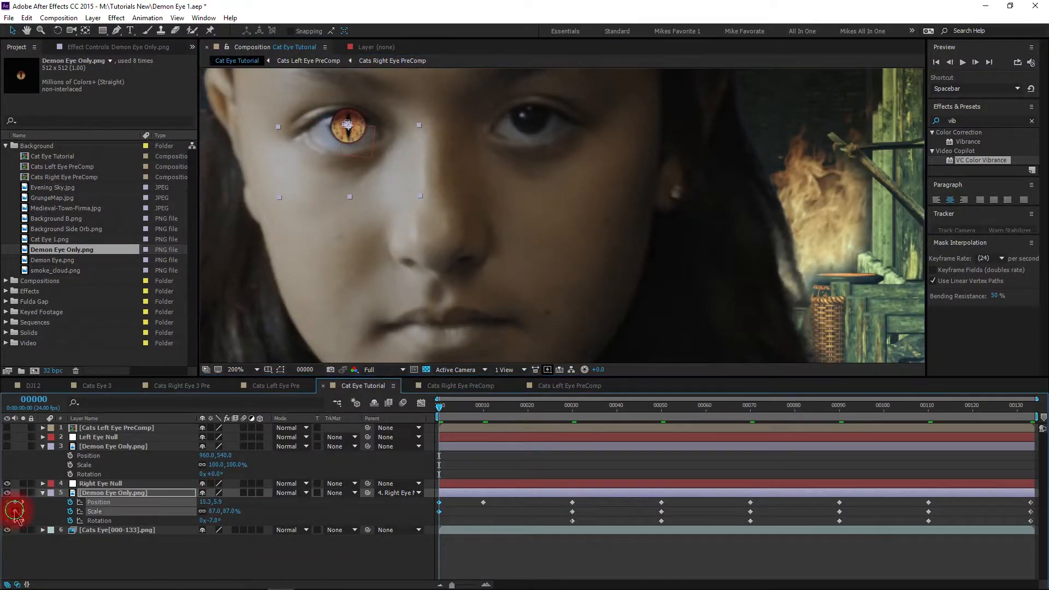
pyautogui.click(15, 520)
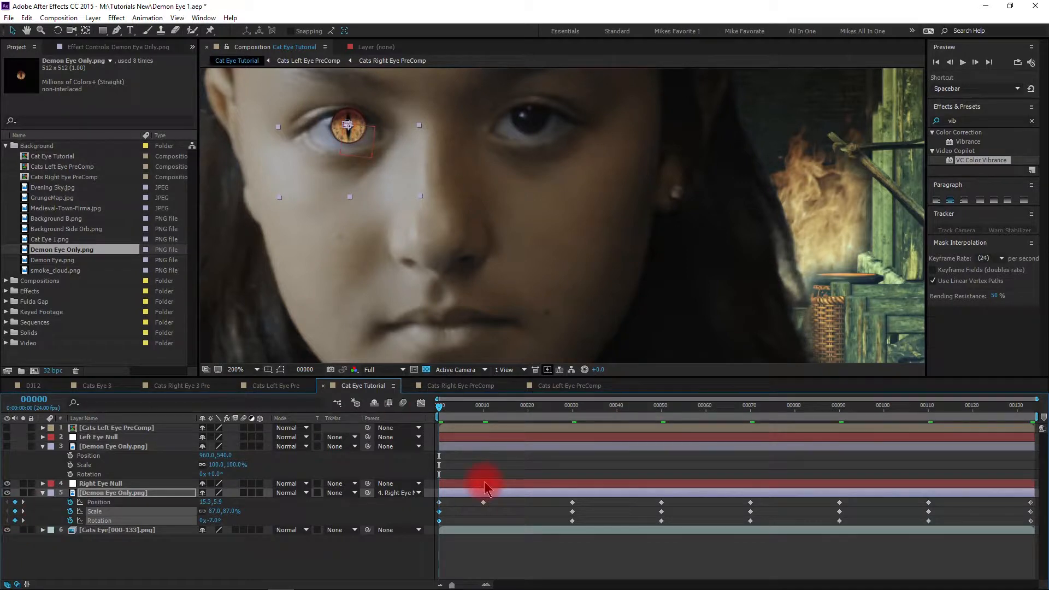
# Show the Cats Left Eye PreComp layer and preview the demon eye's tracking behind the masked-out eye
pyautogui.press(',')
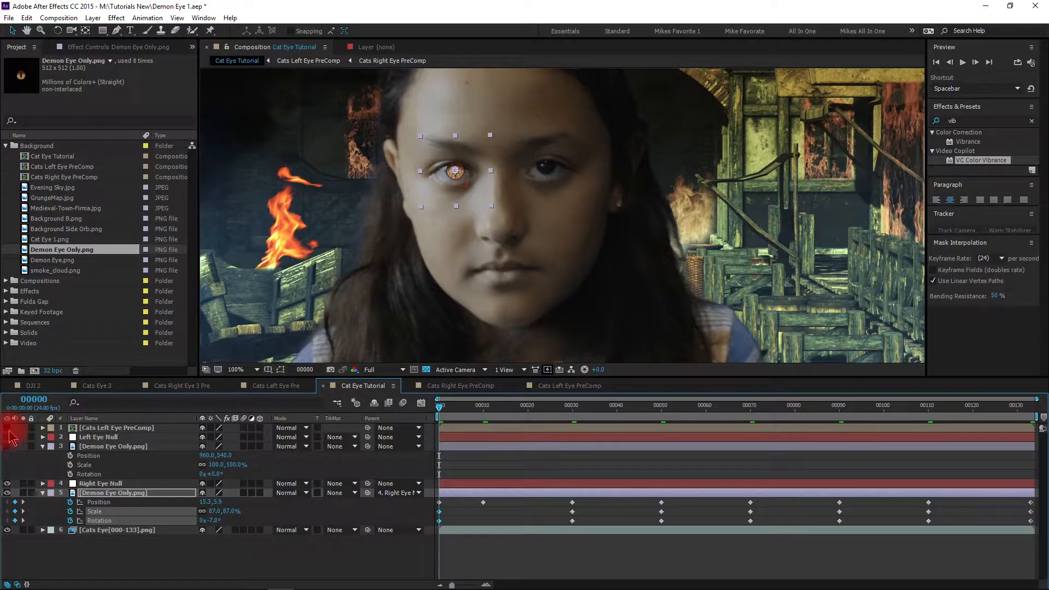
pyautogui.click(278, 307)
pyautogui.press('space')
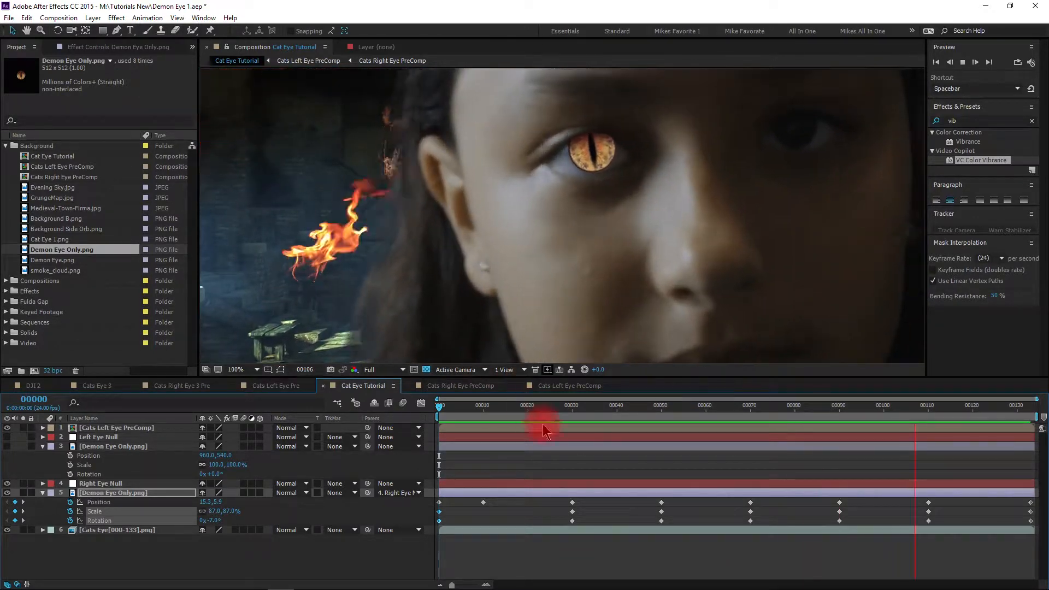
pyautogui.moveTo(487, 409); pyautogui.dragTo(415, 508)
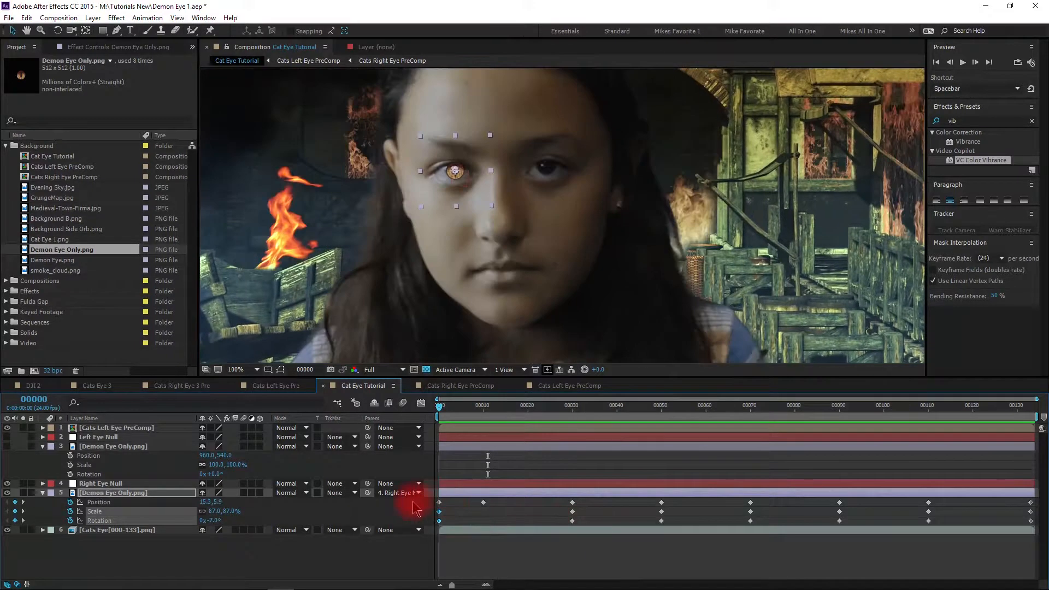
pyautogui.moveTo(406, 463); pyautogui.dragTo(383, 281)
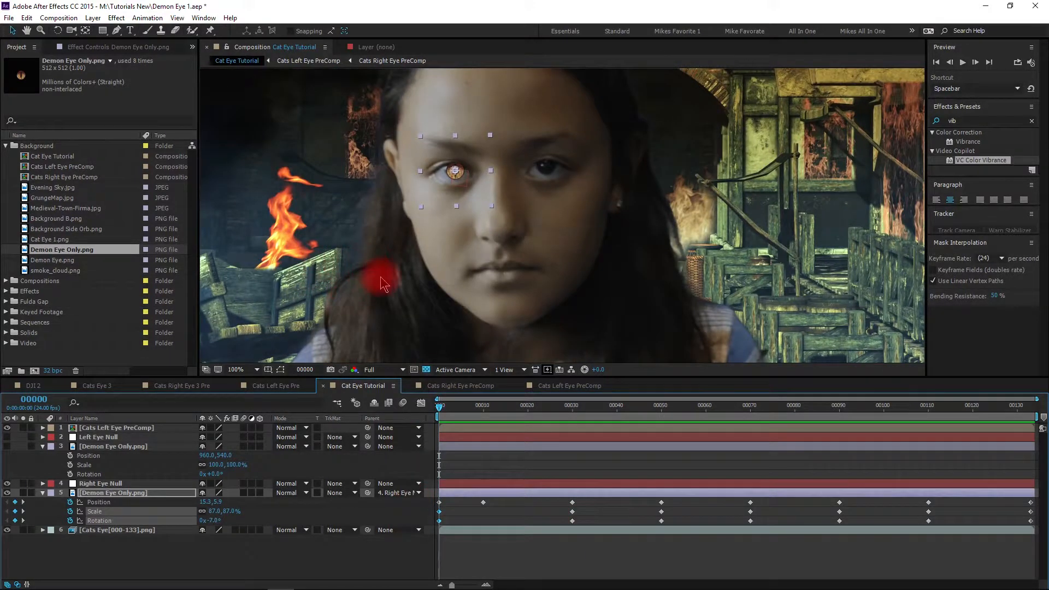
# Collapse the lower demon eye's properties, show the upper Demon Eye Only.png layer and hide Cats Left Eye PreComp
pyautogui.click(42, 493)
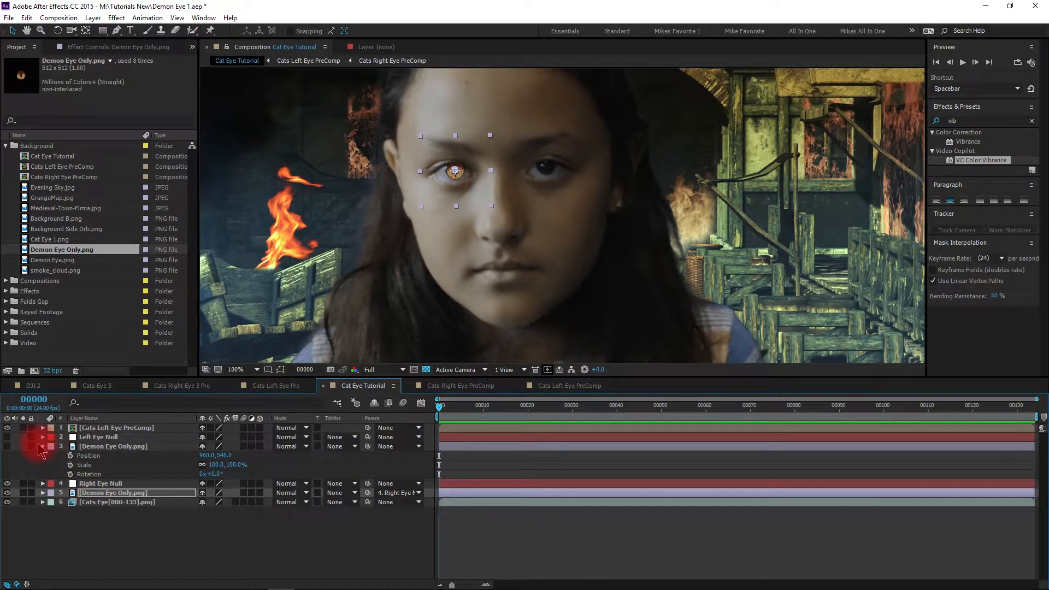
pyautogui.click(75, 447)
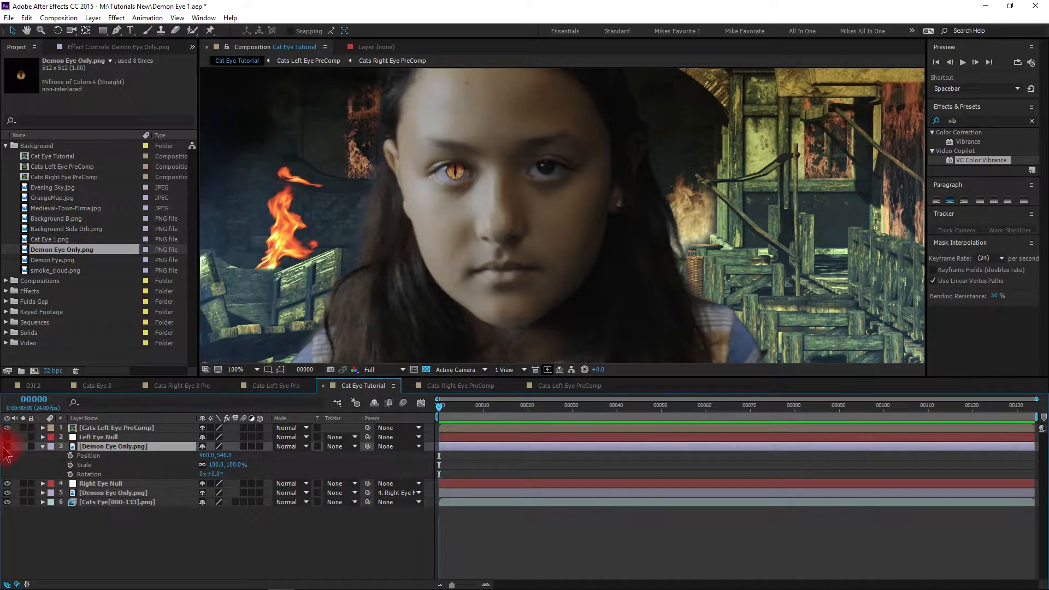
pyautogui.click(7, 446)
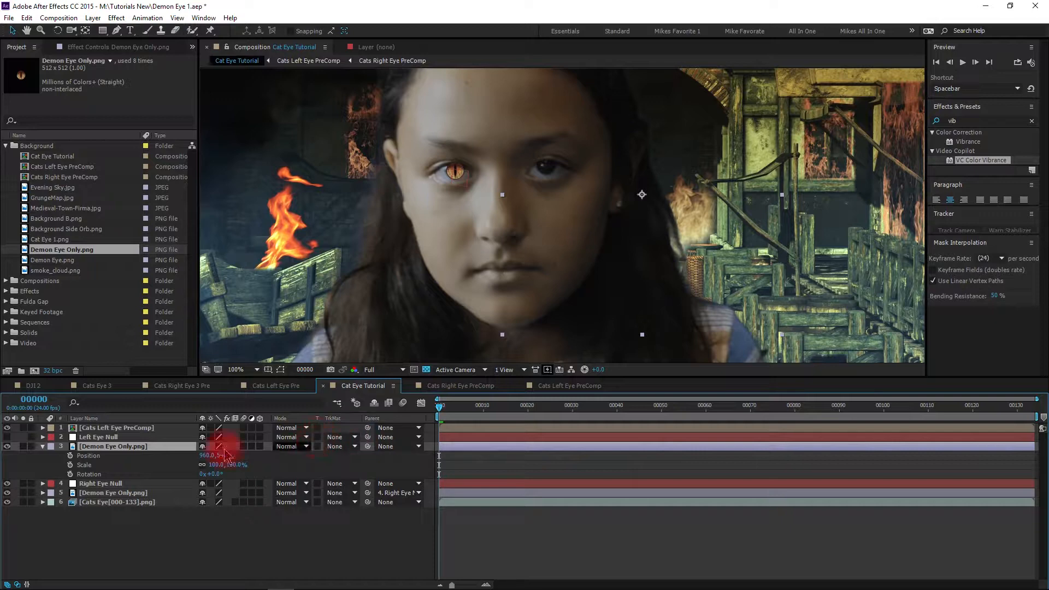
pyautogui.click(7, 428)
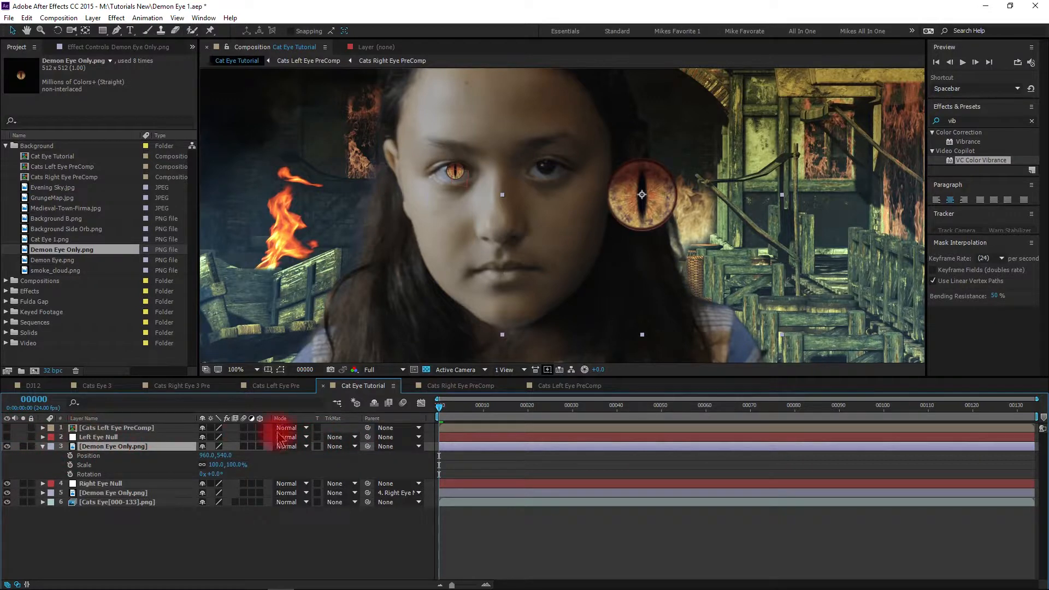
# Go to frame 133 and reveal the Position, Scale and Rotation properties of the lower Demon Eye Only.png layer
pyautogui.moveTo(440, 407); pyautogui.dragTo(1043, 533)
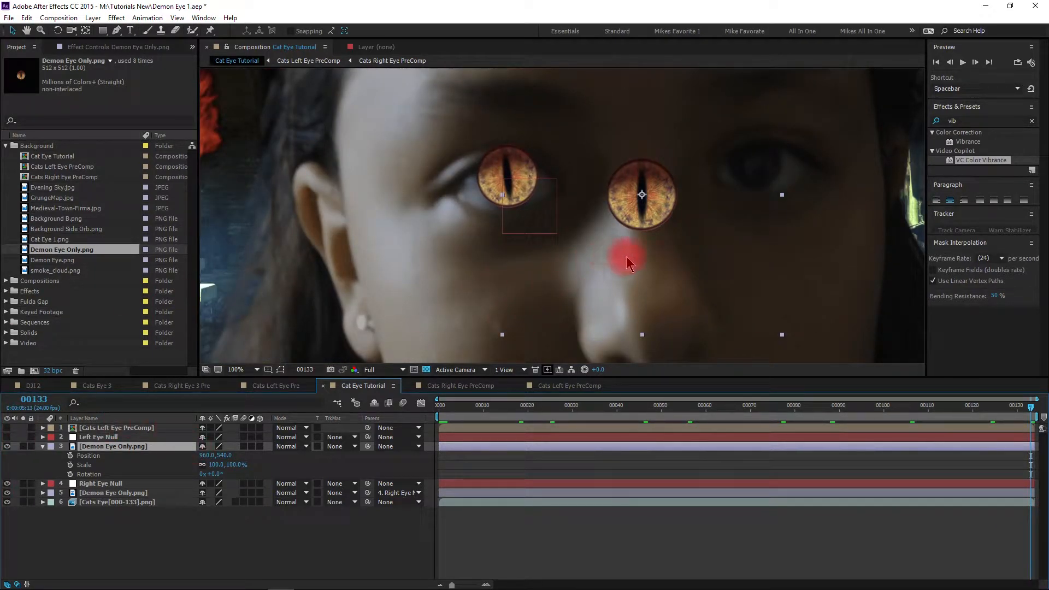
pyautogui.click(94, 493)
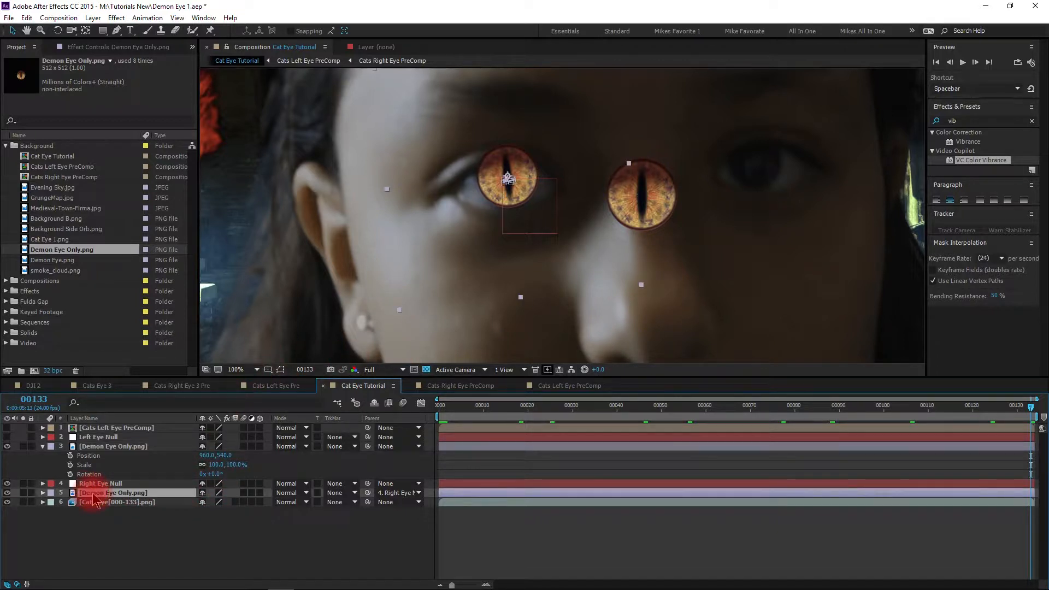
pyautogui.press('p')
pyautogui.hotkey('shift', 's')
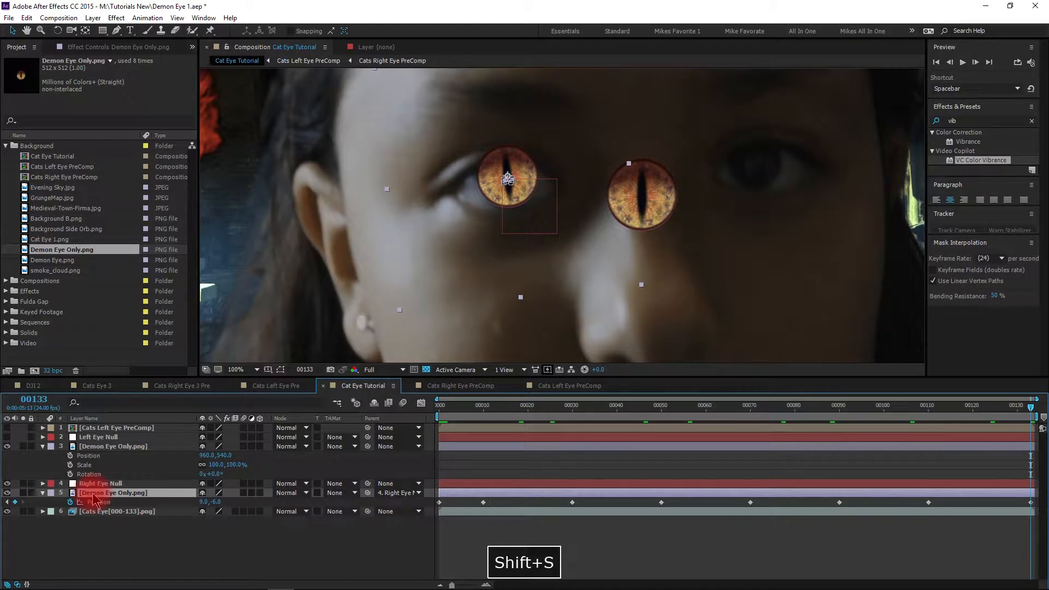
pyautogui.hotkey('shift', 'r')
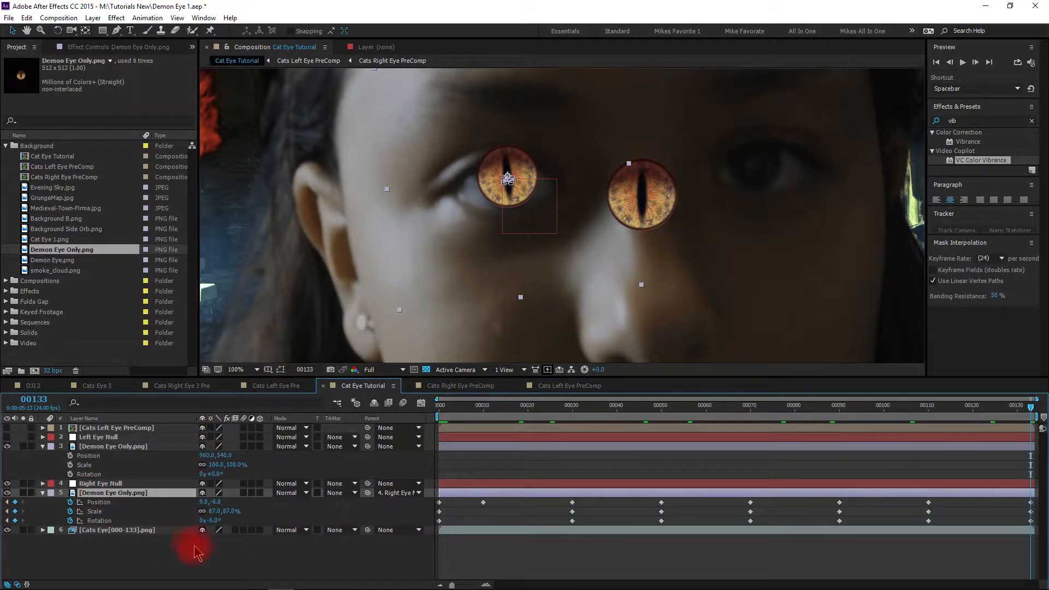
# Set the upper demon eye's rotation to -6° and start keyframing its Rotation at frame 133
pyautogui.click(214, 475)
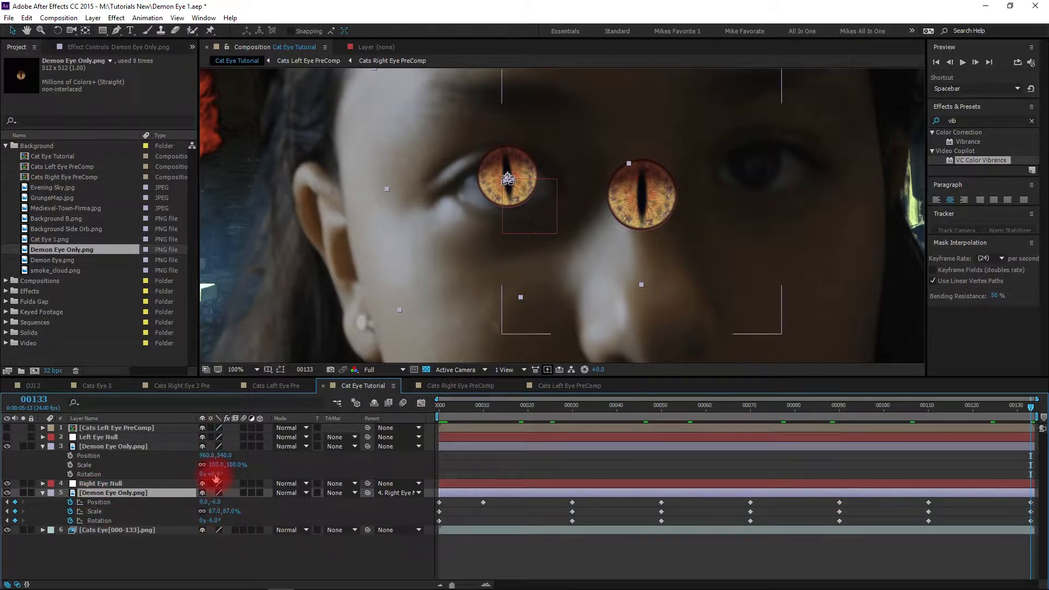
pyautogui.write('-6')
pyautogui.press('Return')
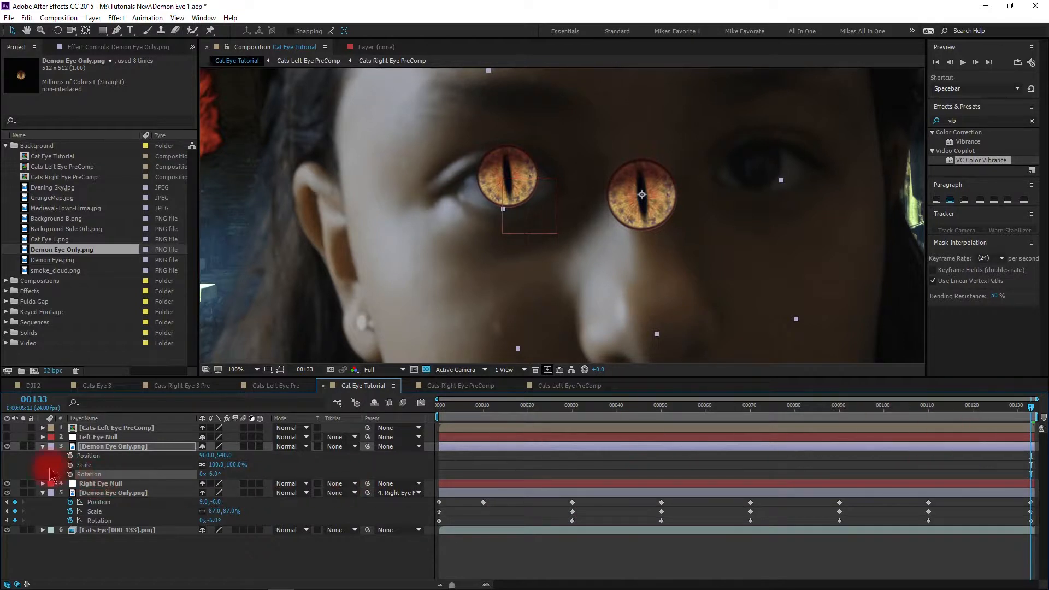
pyautogui.click(70, 473)
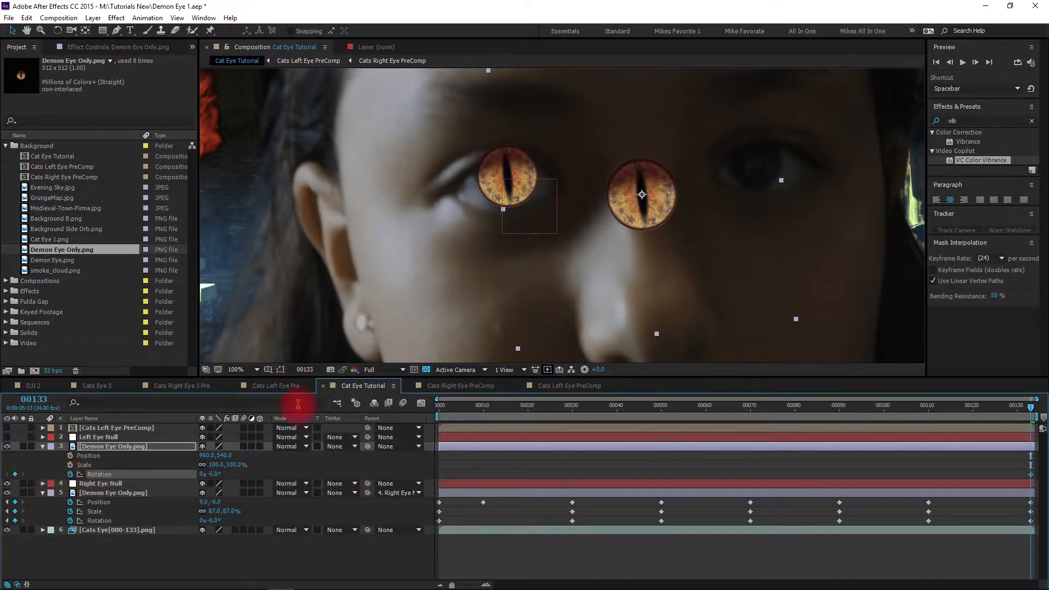
# Match the upper demon eye's size to the lower one at 91% scale and place it over the girl's other eye at about 1168, 476
pyautogui.moveTo(617, 273); pyautogui.dragTo(551, 251)
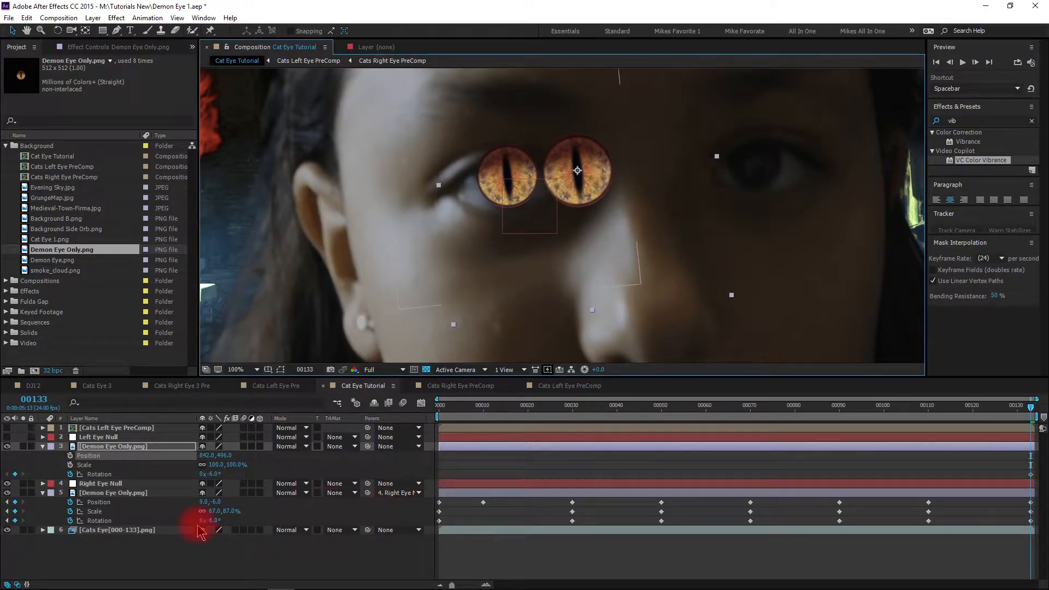
pyautogui.moveTo(217, 467); pyautogui.dragTo(219, 473)
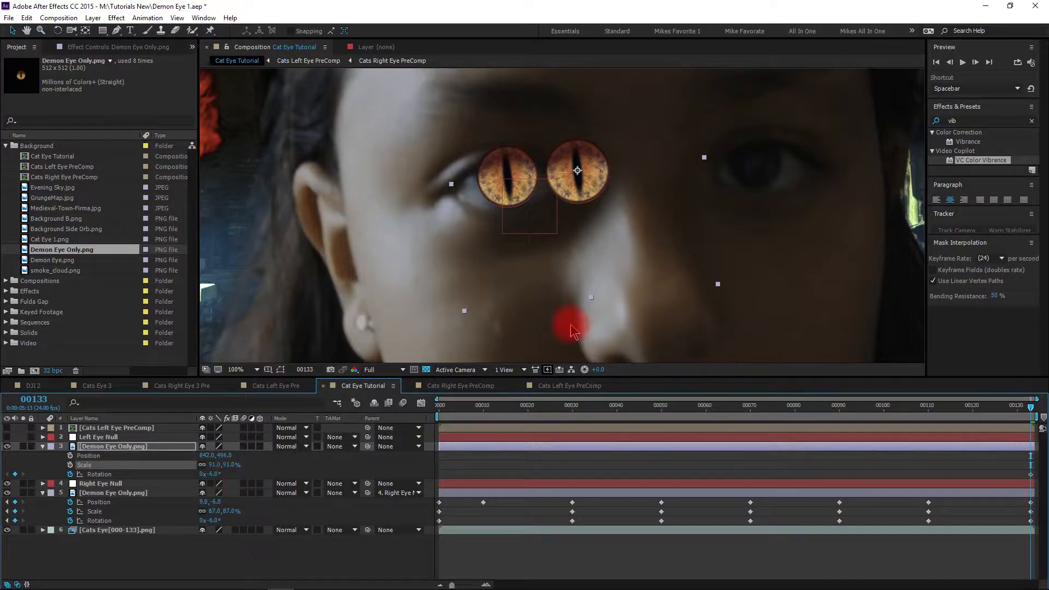
pyautogui.moveTo(573, 279); pyautogui.dragTo(765, 269)
pyautogui.click(514, 552)
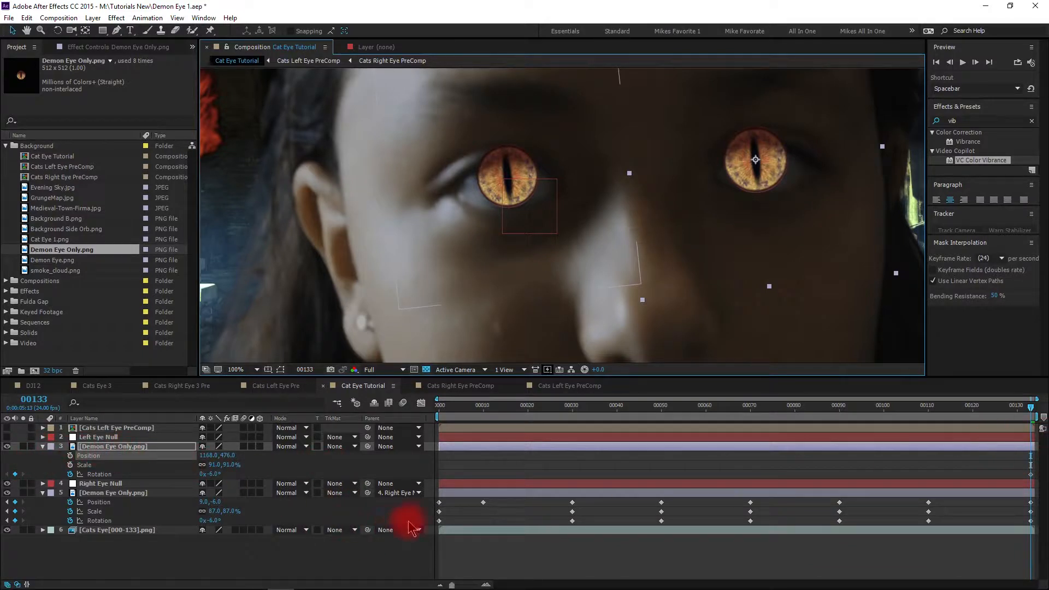
# Parent the upper Demon Eye Only.png layer to Left Eye Null and start keyframing its Position and Scale at frame 133
pyautogui.moveTo(368, 447); pyautogui.dragTo(369, 449)
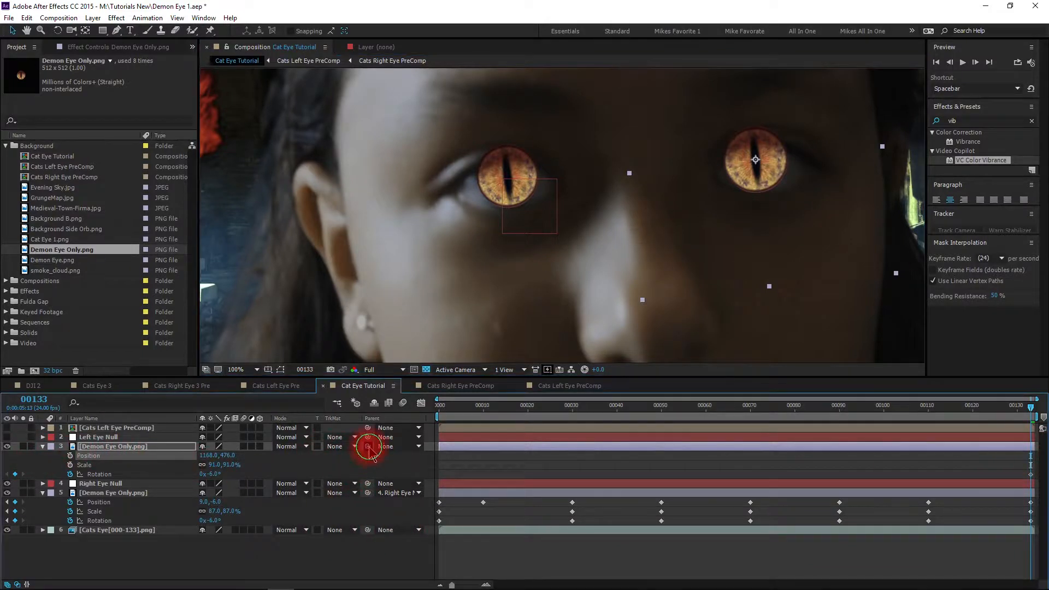
pyautogui.moveTo(275, 462); pyautogui.dragTo(144, 441)
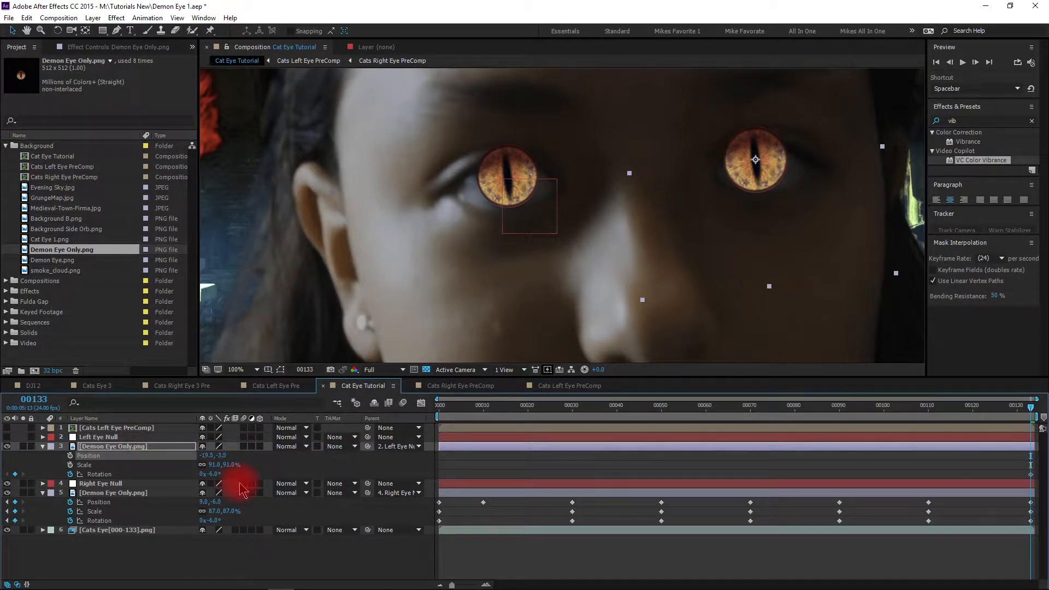
pyautogui.click(70, 455)
pyautogui.click(70, 465)
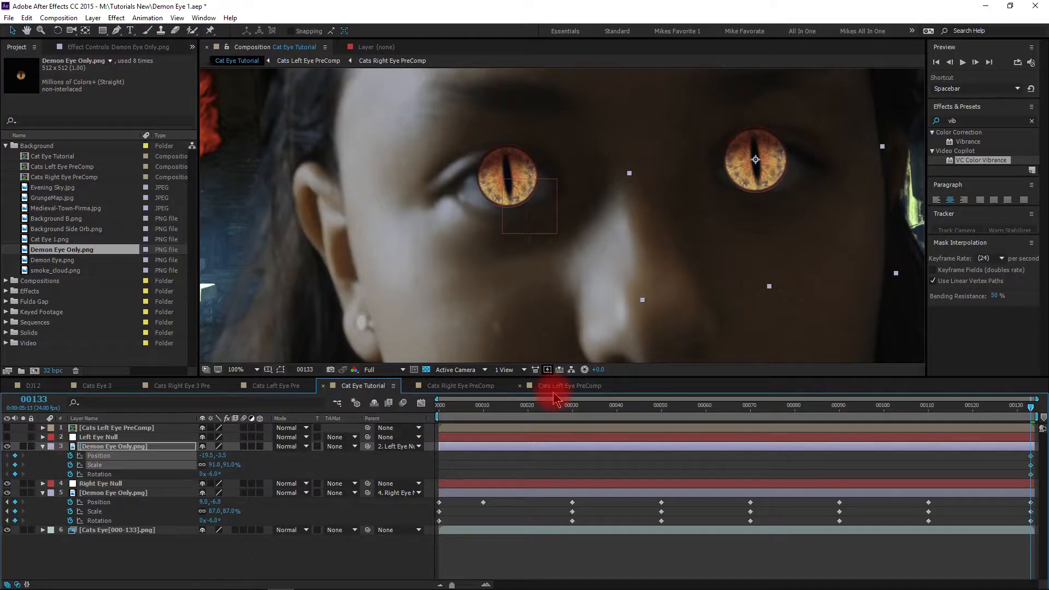
# At frame 110, lay the upper demon eye over the lower one and reduce its scale to 80% to compare their sizes
pyautogui.click(928, 416)
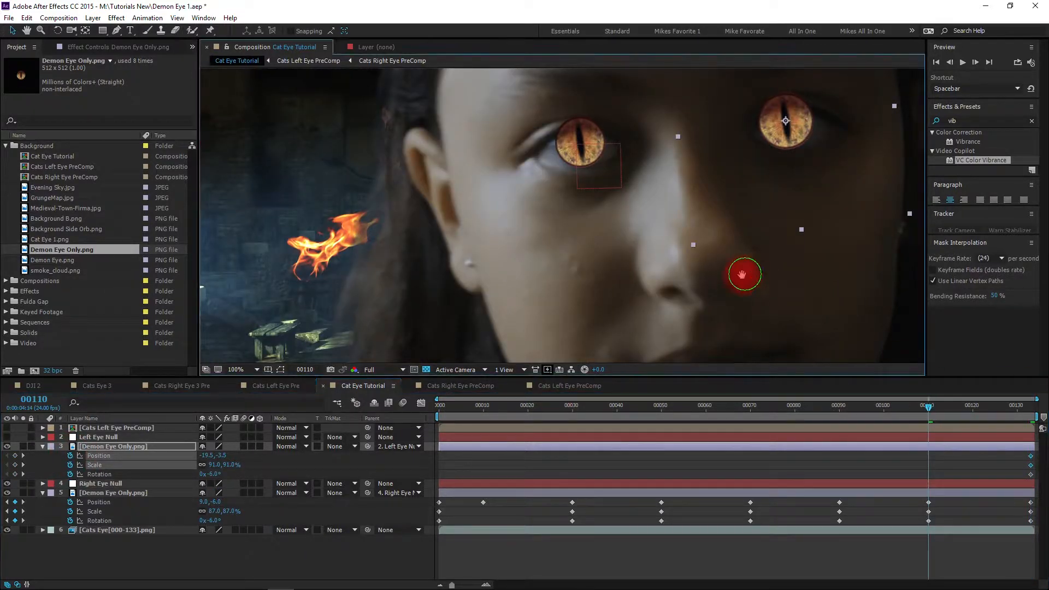
pyautogui.moveTo(744, 273); pyautogui.dragTo(710, 298)
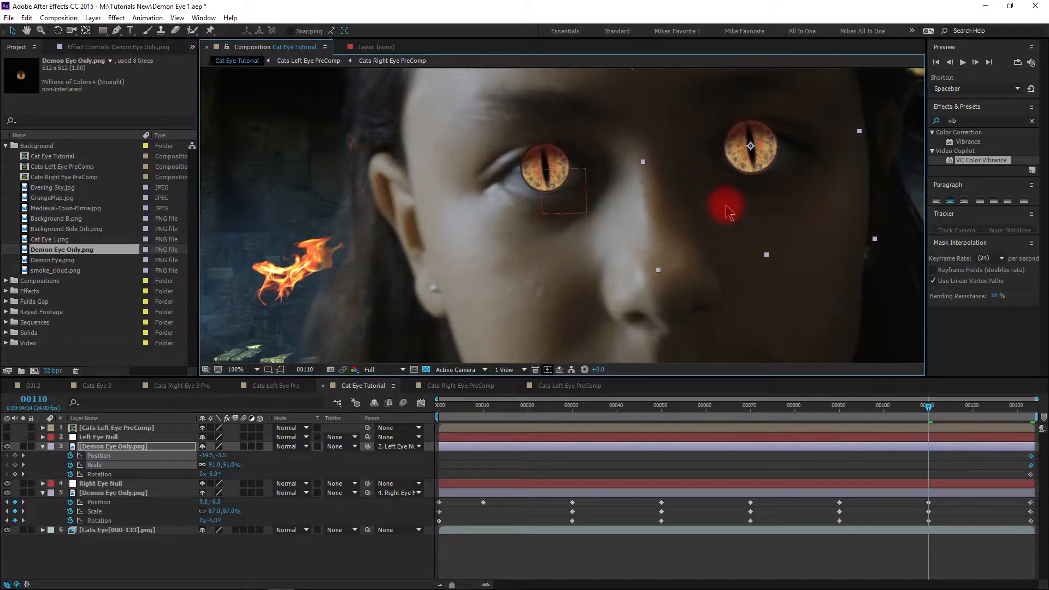
pyautogui.moveTo(740, 188); pyautogui.dragTo(528, 210)
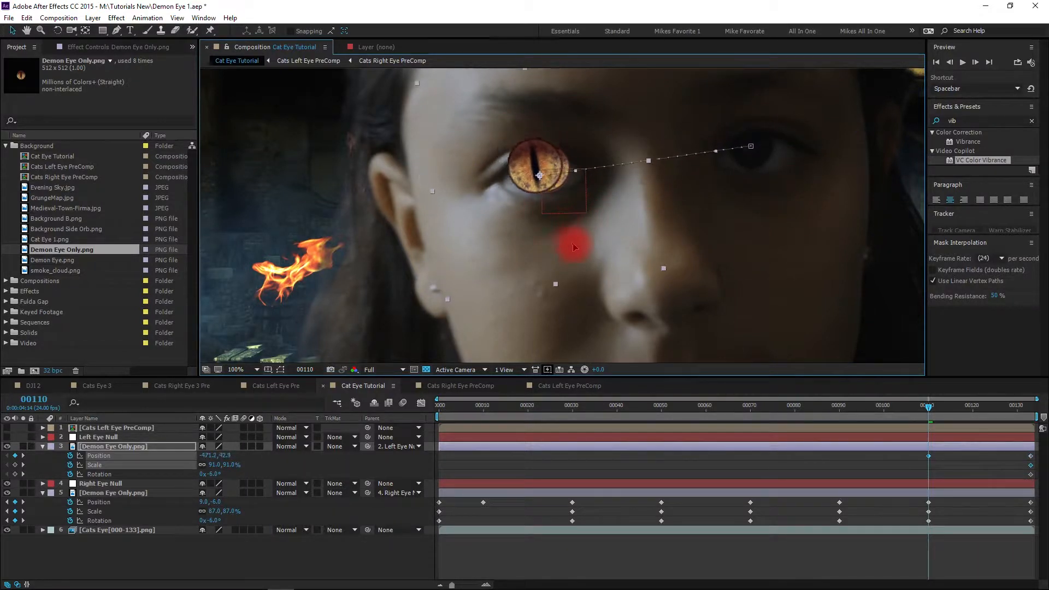
pyautogui.moveTo(573, 246); pyautogui.dragTo(575, 258)
pyautogui.moveTo(210, 466); pyautogui.dragTo(203, 467)
pyautogui.moveTo(529, 252); pyautogui.dragTo(523, 232)
# Set the upper demon eye's scale to 82%, return it to the girl's other eye at about -17.3, -1.1 and keyframe its Rotation
pyautogui.click(226, 465)
pyautogui.write('8')
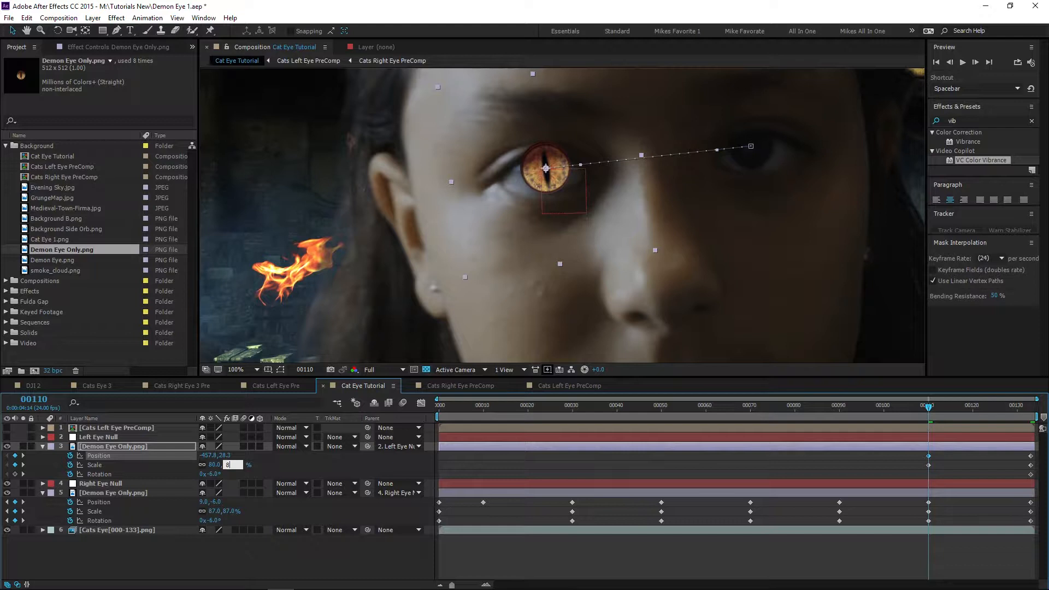
pyautogui.write('2')
pyautogui.press('Return')
pyautogui.moveTo(514, 213); pyautogui.dragTo(720, 195)
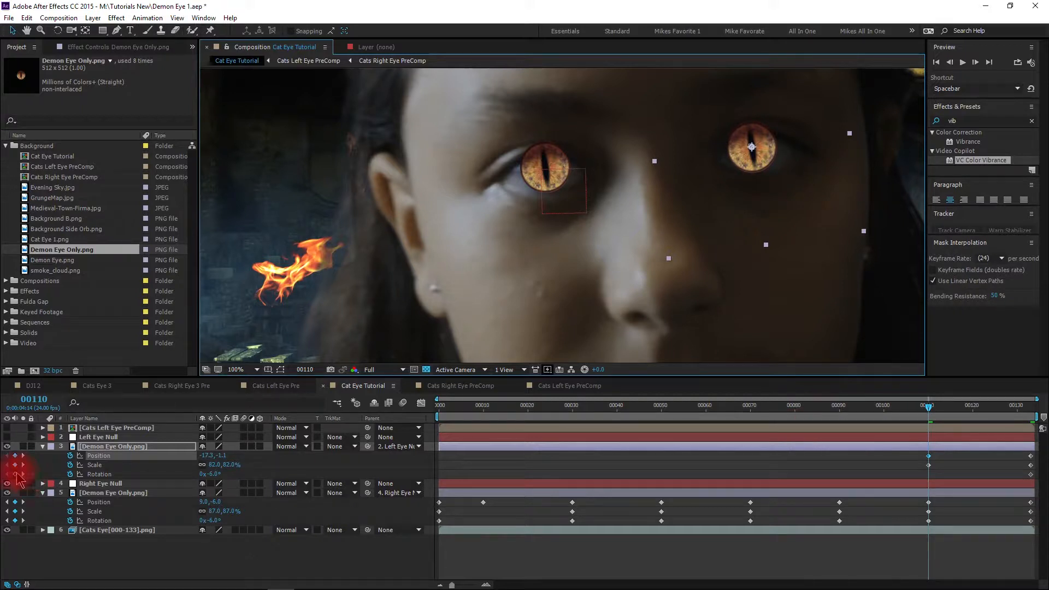
pyautogui.click(15, 474)
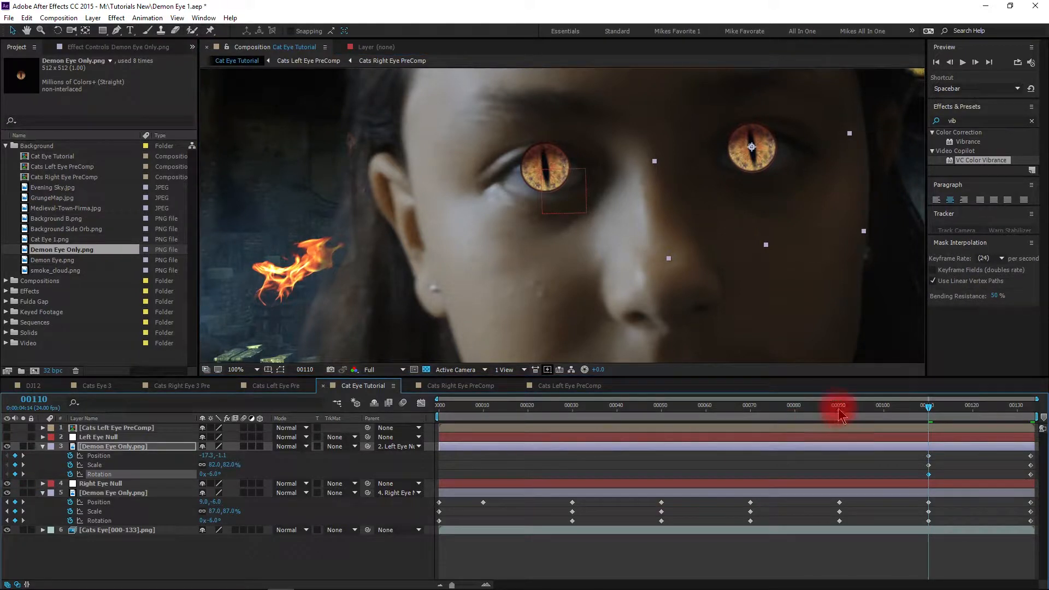
# At frame 90, realign the upper demon eye to about -14.2, 3.6, rotate it to -4° and keyframe its Scale
pyautogui.click(839, 409)
pyautogui.moveTo(675, 205); pyautogui.dragTo(678, 209)
pyautogui.click(209, 474)
pyautogui.write('-4')
pyautogui.press('Return')
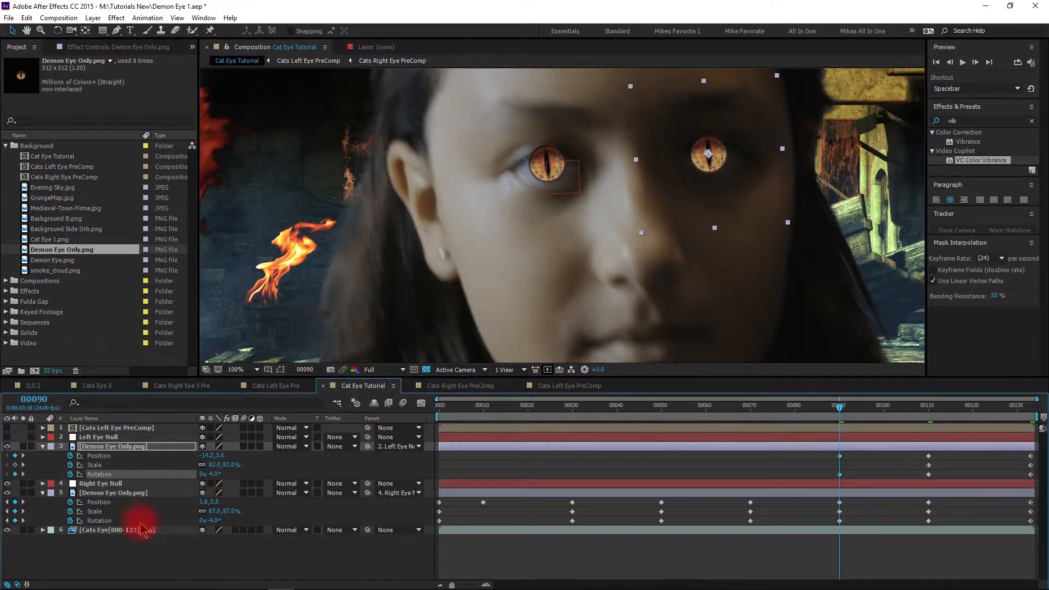
pyautogui.click(23, 466)
# At frame 70, realign the upper demon eye to about -27.9, 4.8, keyframe its Scale and set its rotation to -2°
pyautogui.moveTo(839, 408); pyautogui.dragTo(751, 420)
pyautogui.moveTo(696, 255); pyautogui.dragTo(696, 221)
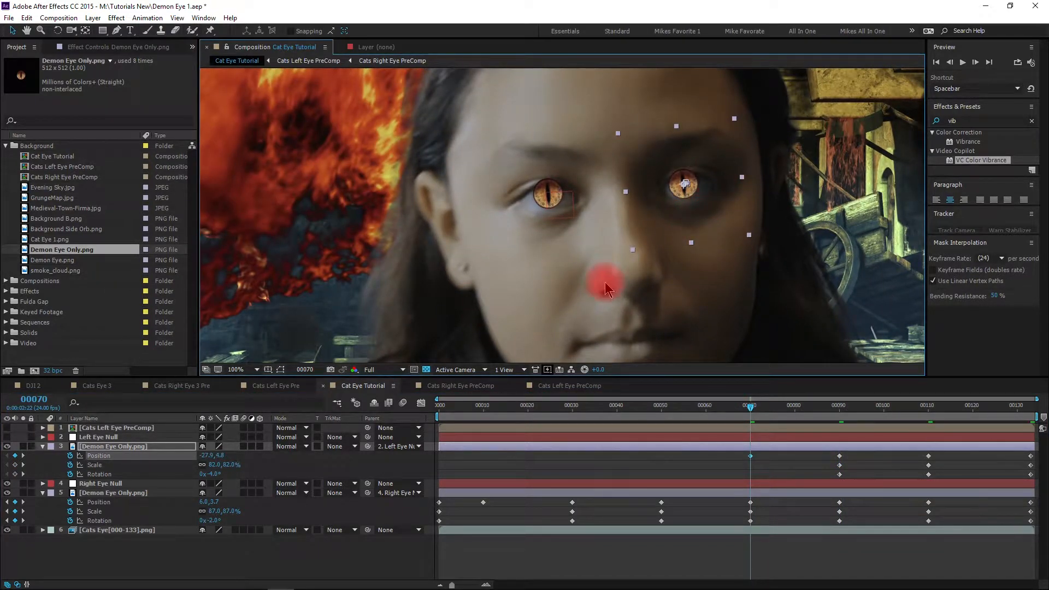
pyautogui.click(15, 465)
pyautogui.click(14, 474)
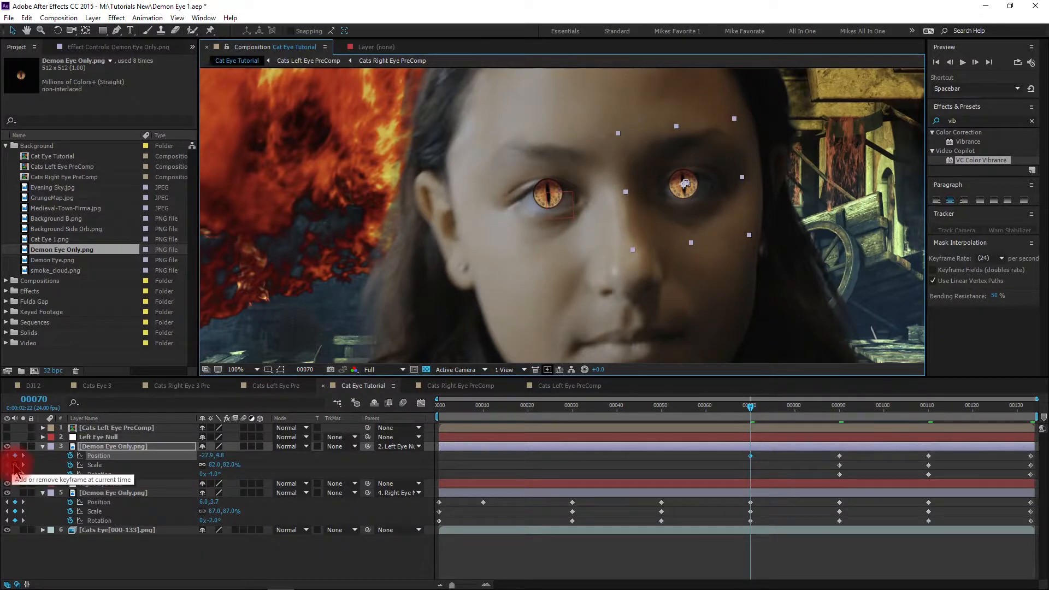
pyautogui.press('Return')
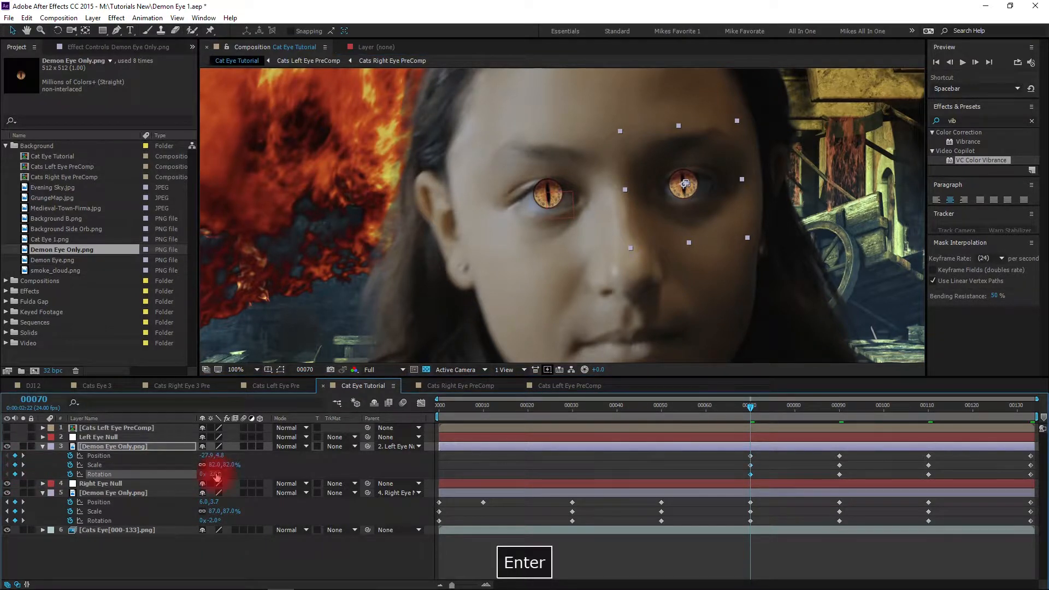
# Add Position, Scale and Rotation keyframes to the upper demon eye at frame 50, keeping its current values
pyautogui.click(662, 406)
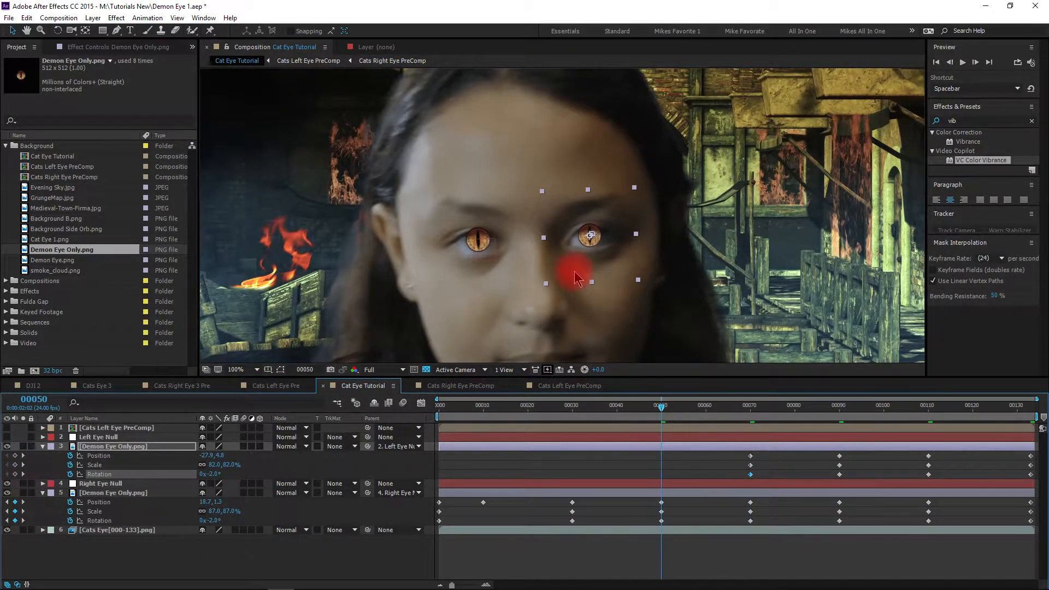
pyautogui.click(19, 460)
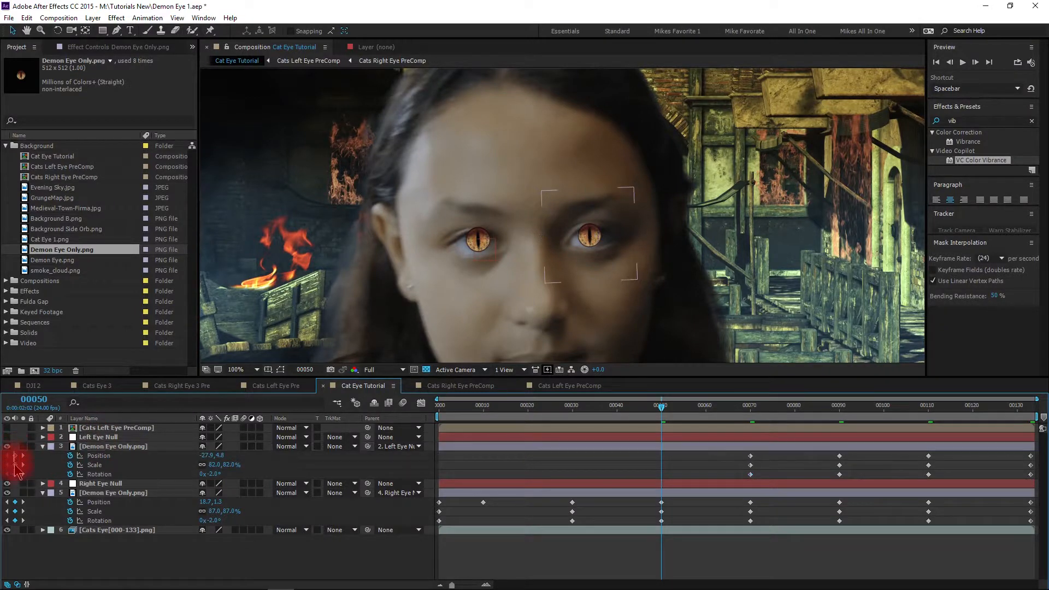
pyautogui.click(15, 455)
pyautogui.click(15, 465)
pyautogui.click(15, 474)
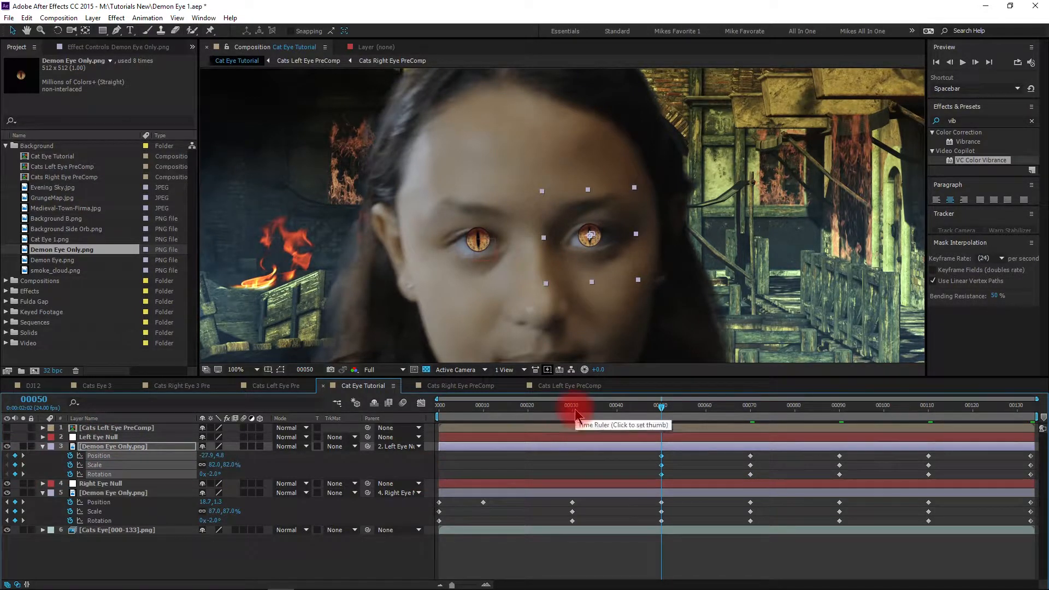
# At frame 30, realign the upper demon eye to about -30, 7.6, set its rotation to -7° and keyframe its Scale
pyautogui.click(572, 406)
pyautogui.moveTo(599, 205); pyautogui.dragTo(601, 205)
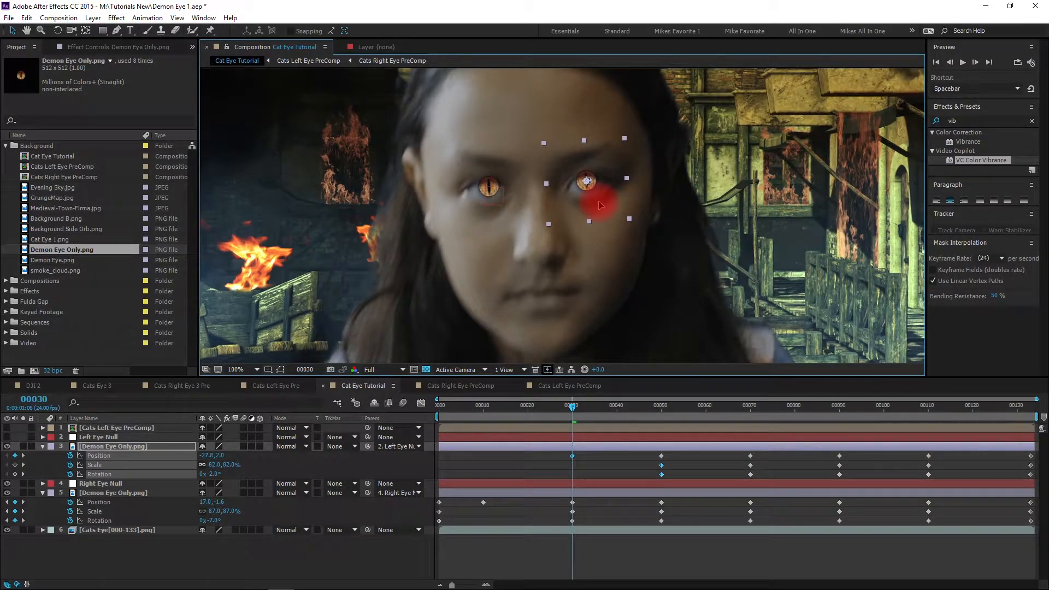
pyautogui.moveTo(599, 205); pyautogui.dragTo(597, 203)
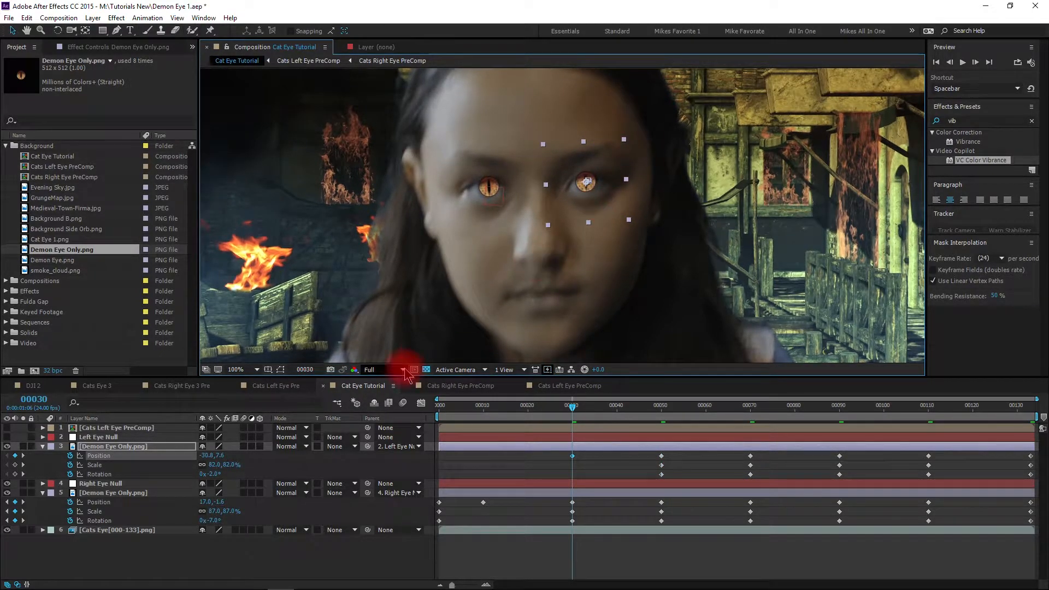
pyautogui.click(213, 474)
pyautogui.write('-7')
pyautogui.press('Return')
pyautogui.click(56, 469)
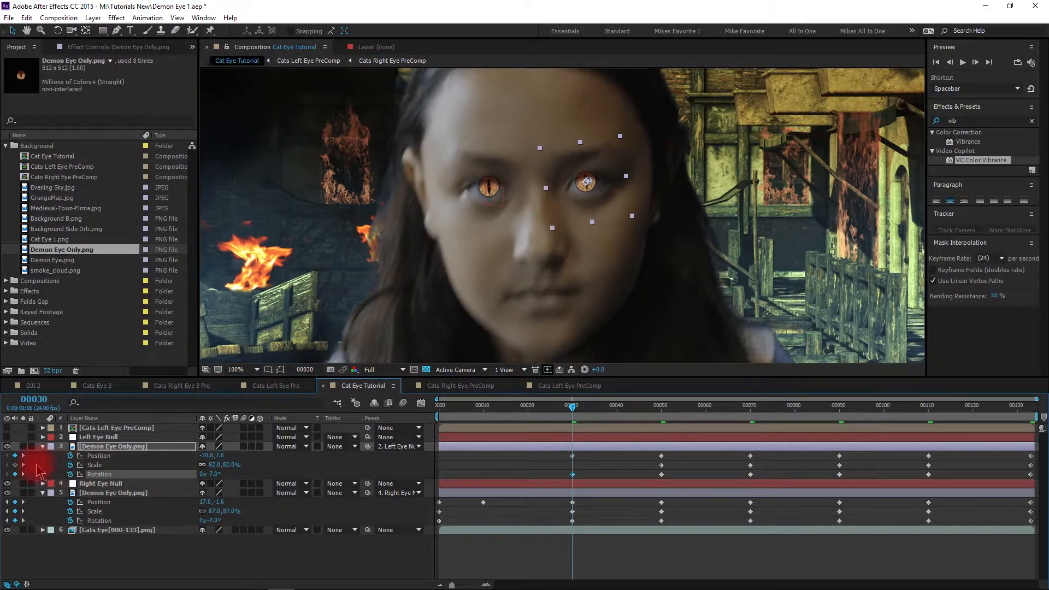
pyautogui.click(254, 465)
# At frame 10, realign the upper demon eye to about -15.7, 10.1 and keyframe its Scale and Rotation
pyautogui.click(484, 407)
pyautogui.moveTo(519, 241); pyautogui.dragTo(522, 244)
pyautogui.click(448, 457)
pyautogui.click(238, 493)
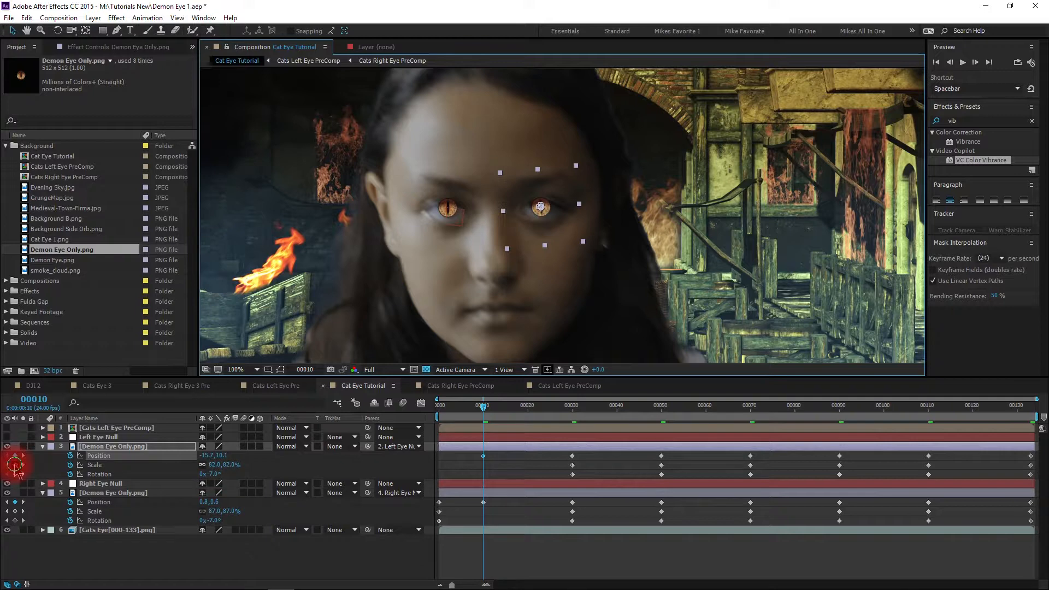
pyautogui.click(15, 464)
pyautogui.click(14, 473)
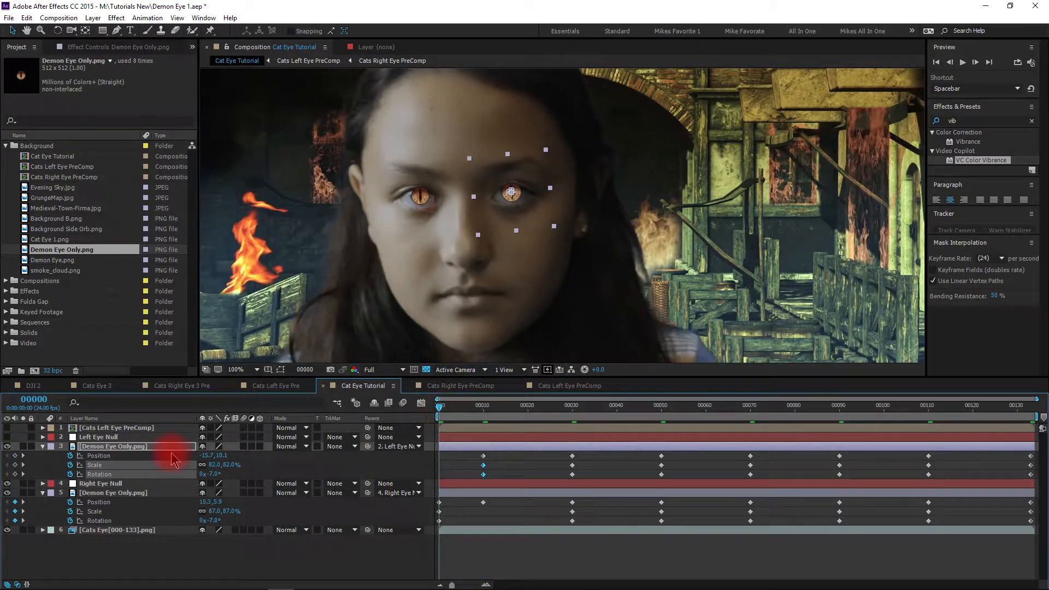
# Keyframe the upper demon eye's Position, Scale and Rotation at frame 0 and show the Cats Left Eye PreComp layer
pyautogui.click(16, 455)
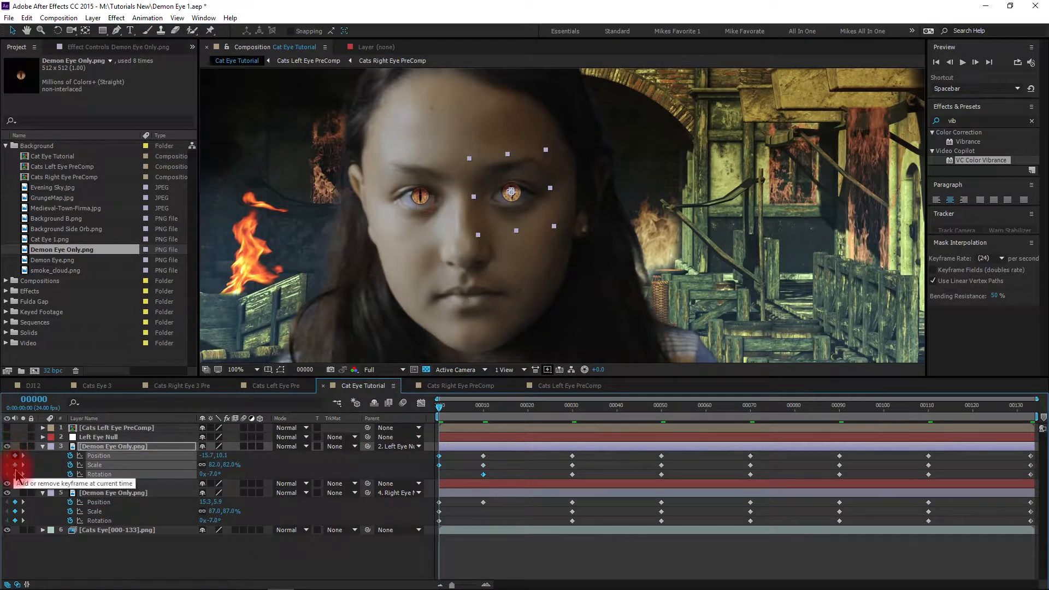
pyautogui.click(7, 428)
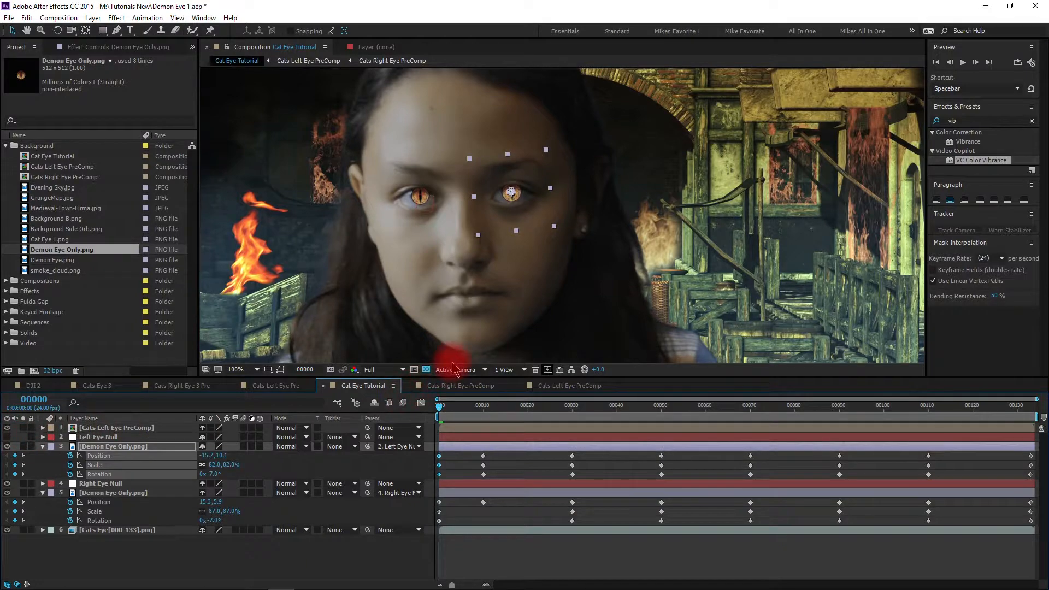
# Play back the composition with both demon eyes behind the masked face and check their alignment around frames 46 and 96
pyautogui.press('space')
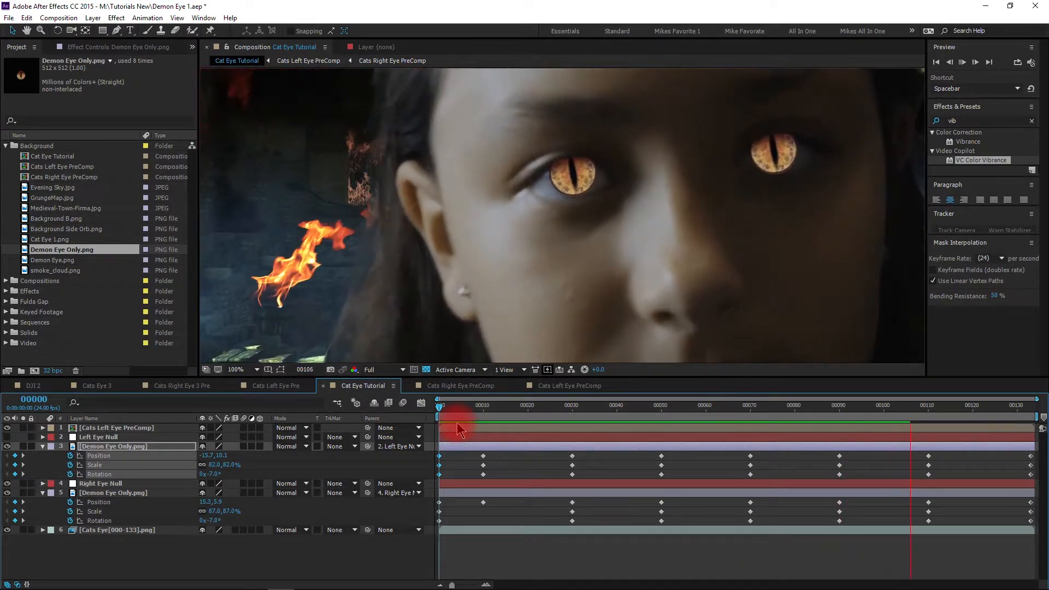
pyautogui.click(643, 405)
pyautogui.press(',')
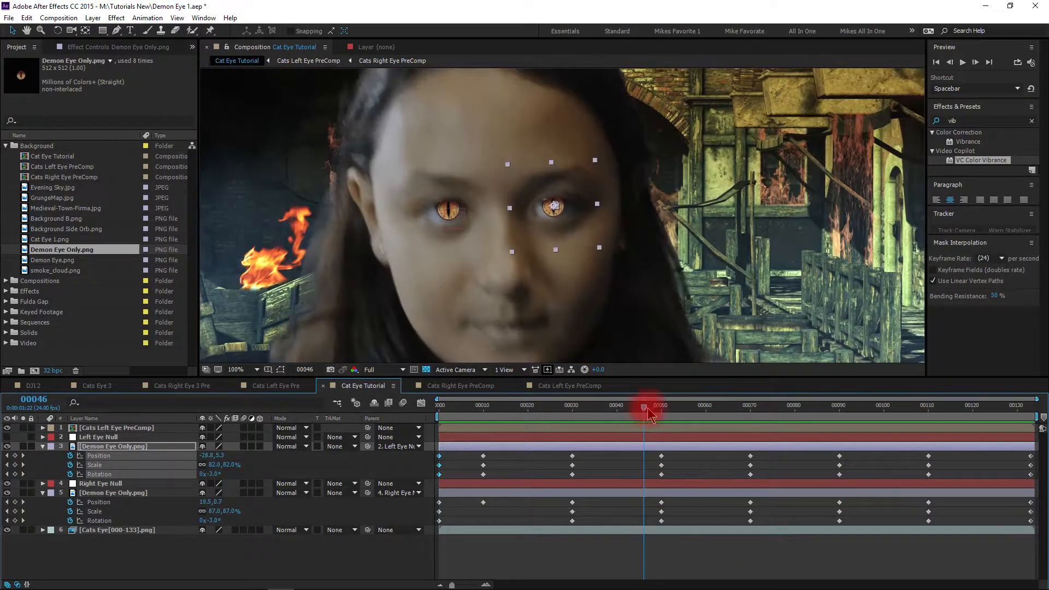
pyautogui.click(865, 414)
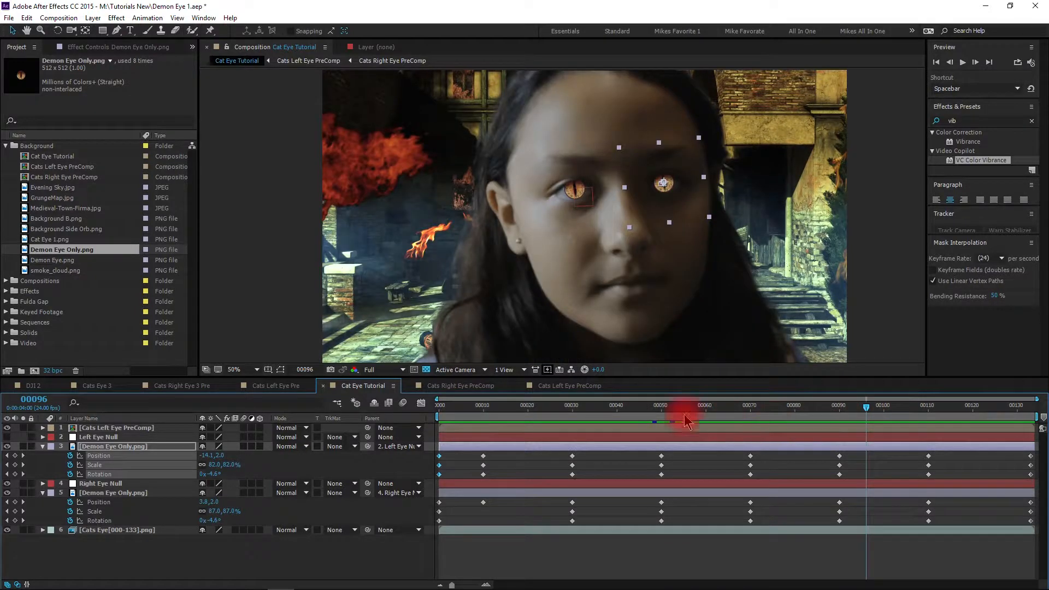
# Collapse the properties of both Demon Eye Only.png layers, go to frame 122 and clear the layer selection
pyautogui.click(43, 446)
pyautogui.click(42, 465)
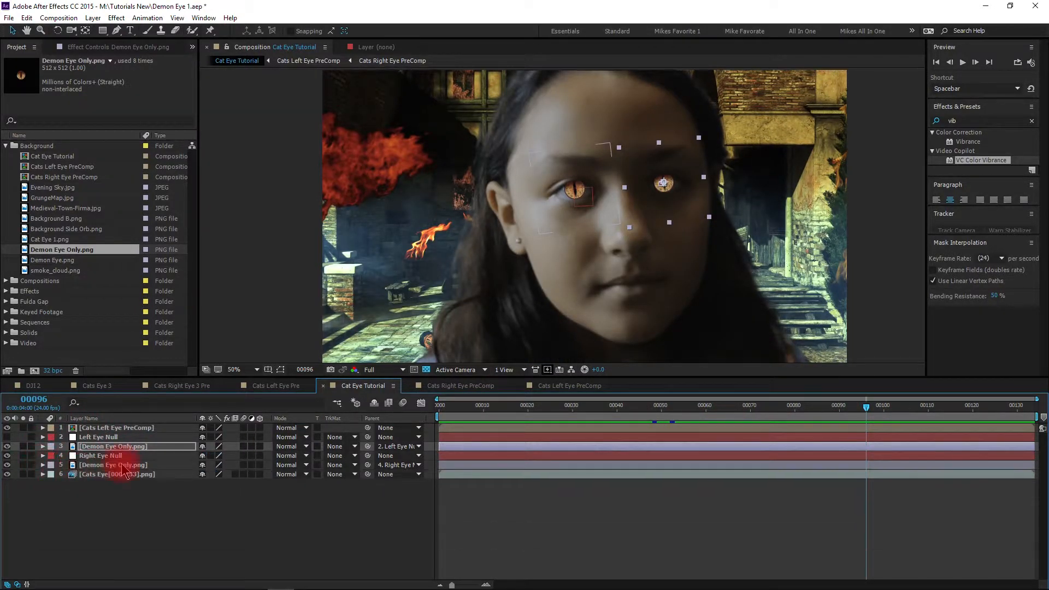
pyautogui.moveTo(872, 418); pyautogui.dragTo(978, 416)
pyautogui.click(137, 508)
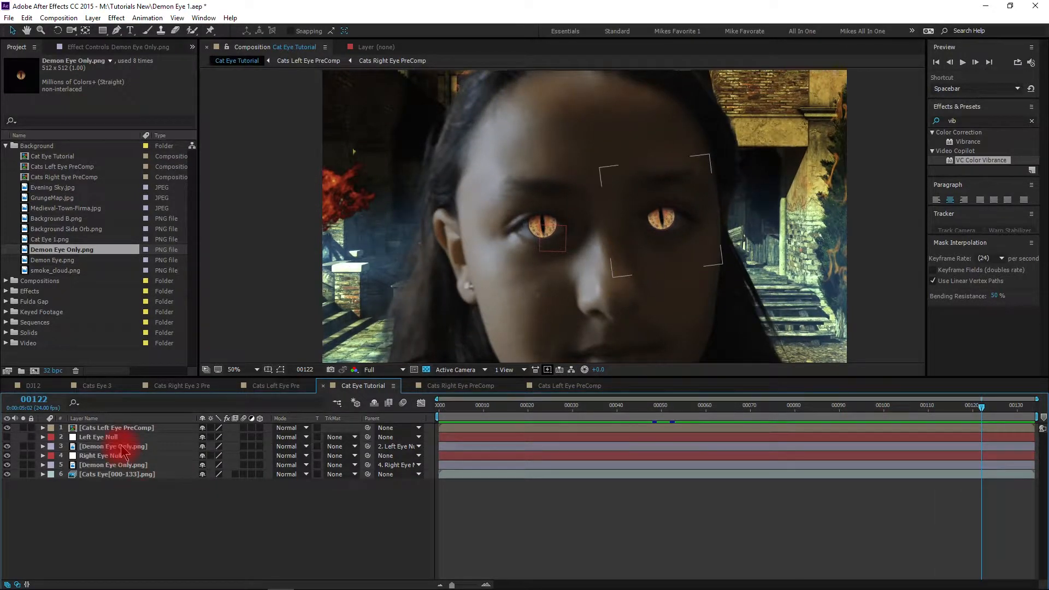
# Add GrungeMap.jpg to the composition directly beneath Cats Left Eye PreComp and hide that precomp
pyautogui.click(48, 199)
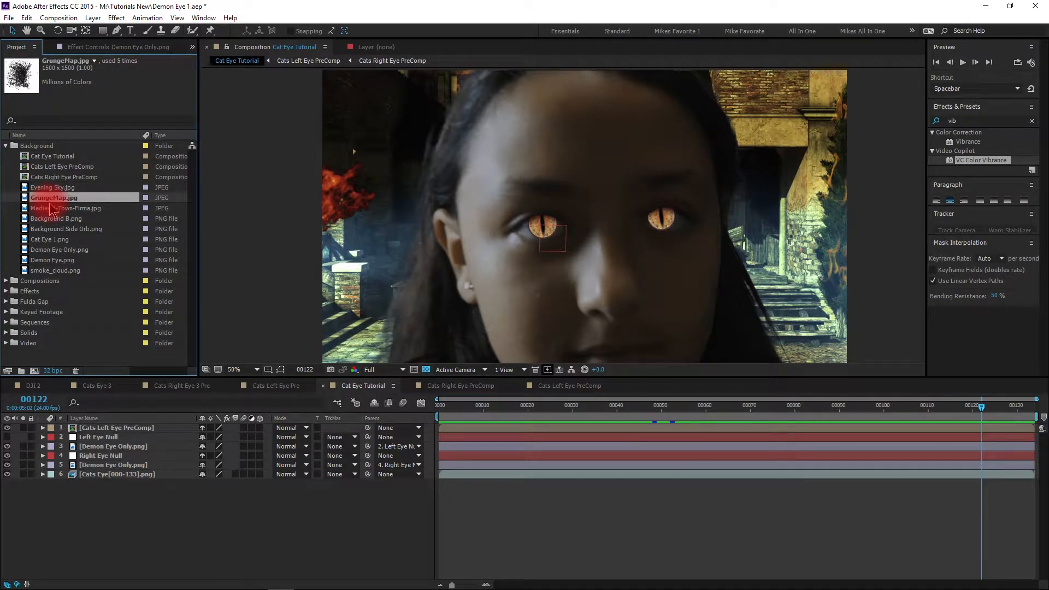
pyautogui.moveTo(51, 204); pyautogui.dragTo(146, 437)
pyautogui.click(8, 428)
# Move the grunge map over the girl's face and set its blending mode to Overlay
pyautogui.moveTo(470, 304); pyautogui.dragTo(534, 280)
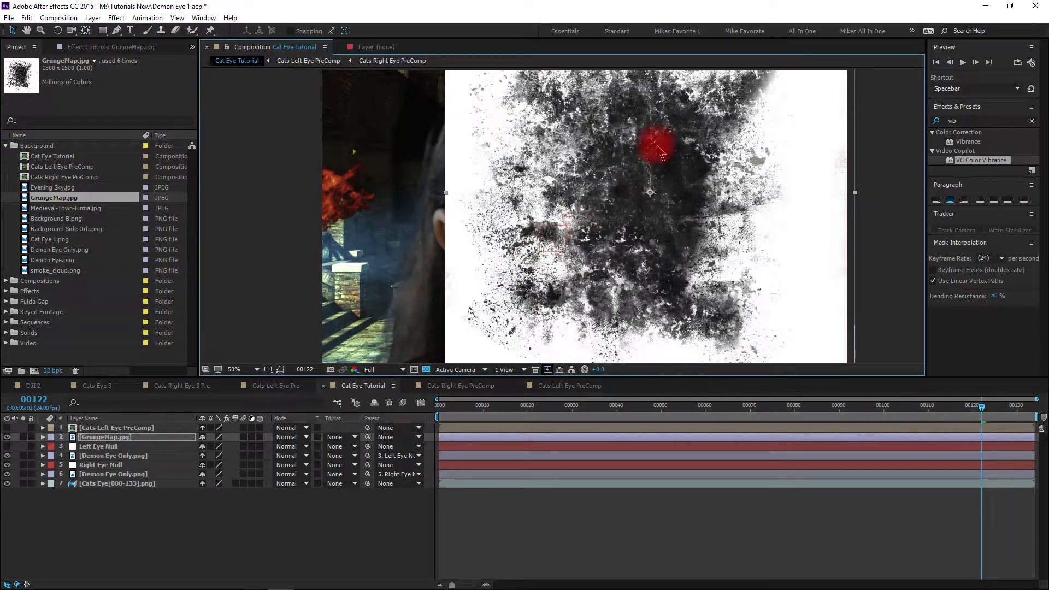
pyautogui.click(286, 438)
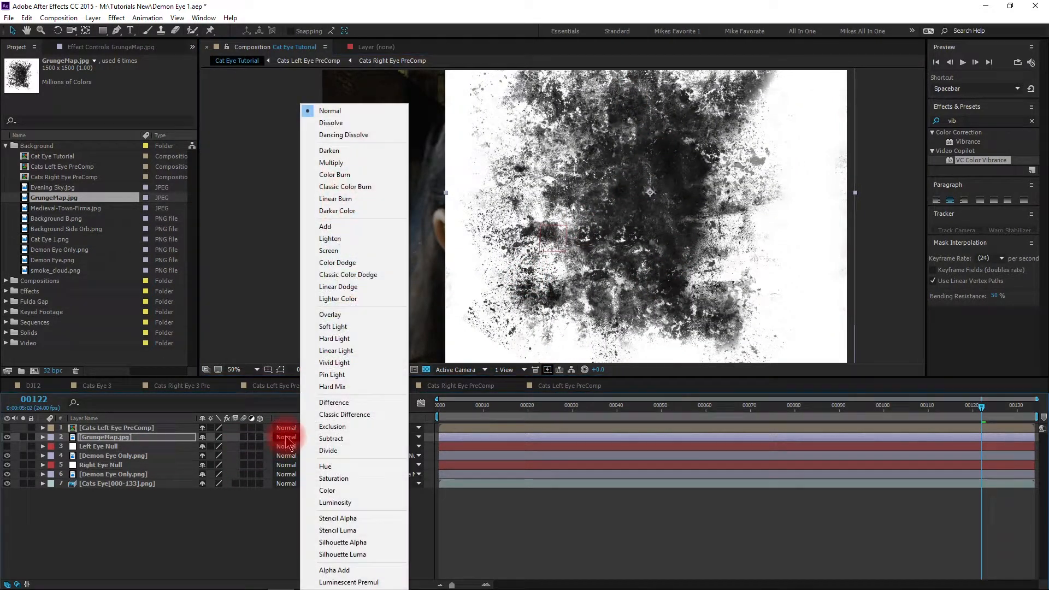
pyautogui.click(339, 315)
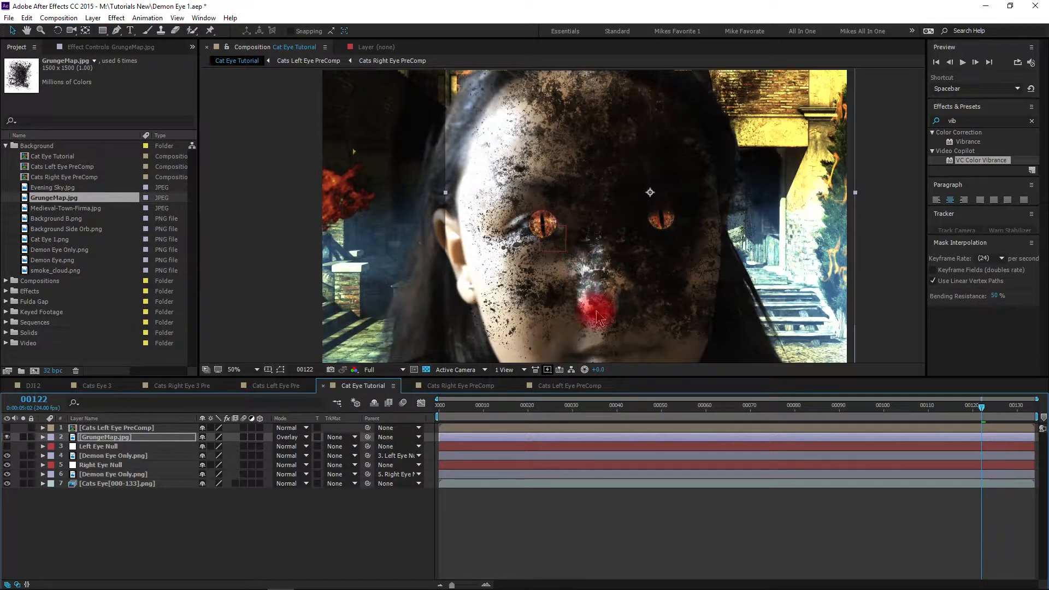
# Try different placements of the grunge map and position it so its dark texture covers the girl's whole face
pyautogui.moveTo(552, 300); pyautogui.dragTo(601, 271)
pyautogui.scroll(-1, 602, 271)
pyautogui.scroll(1, 601, 270)
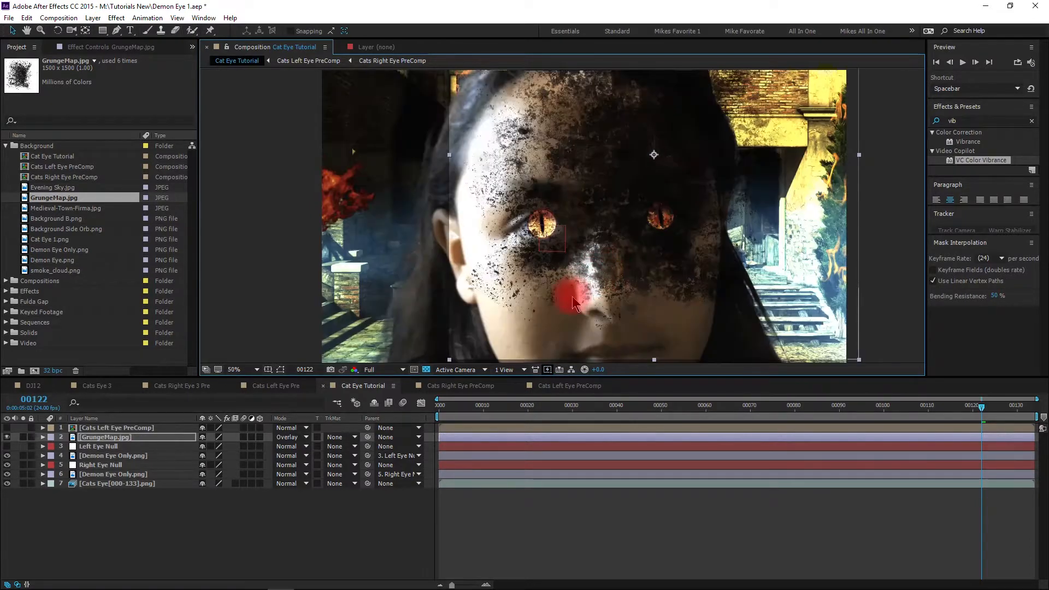
pyautogui.moveTo(639, 359); pyautogui.dragTo(565, 401)
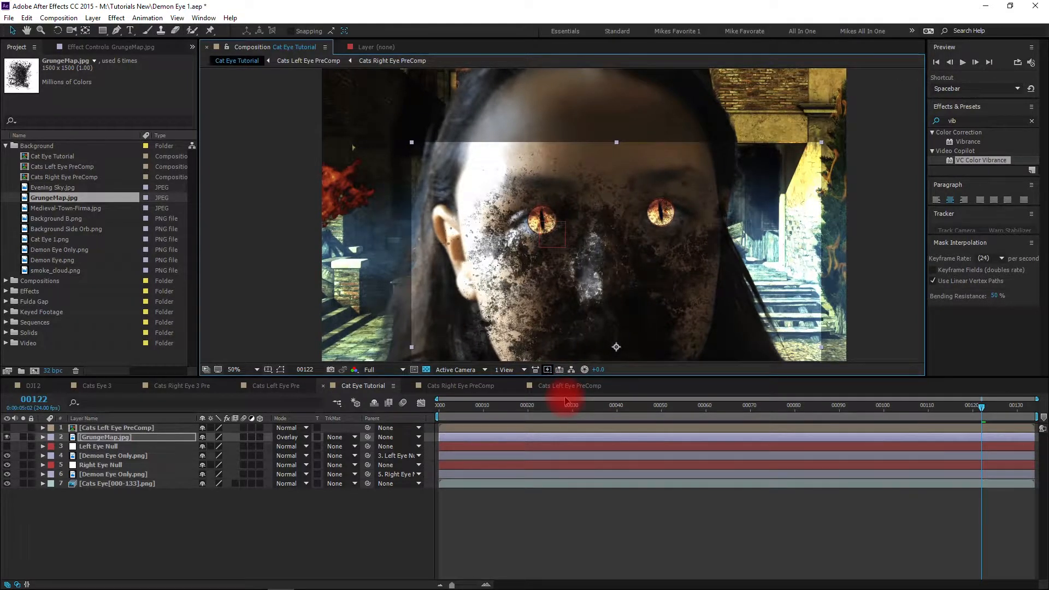
pyautogui.scroll(-2, 552, 299)
pyautogui.scroll(2, 547, 299)
pyautogui.press('space')
pyautogui.moveTo(546, 306); pyautogui.dragTo(534, 175)
pyautogui.scroll(-2, 534, 175)
pyautogui.scroll(2, 529, 224)
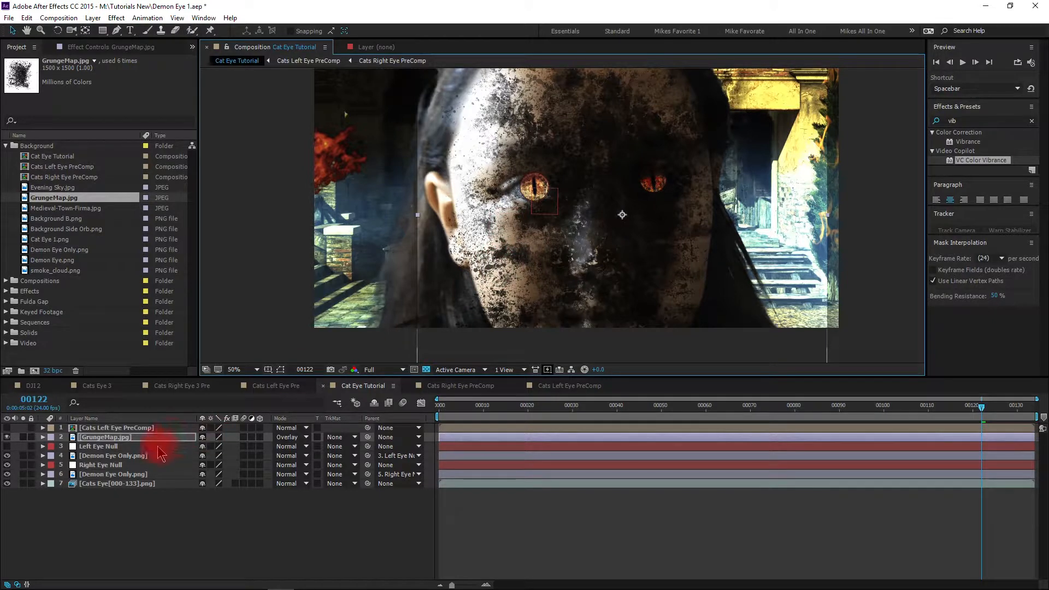
# Rotate the grunge map to 70° and move it down over the lower part of the girl's face
pyautogui.press('r')
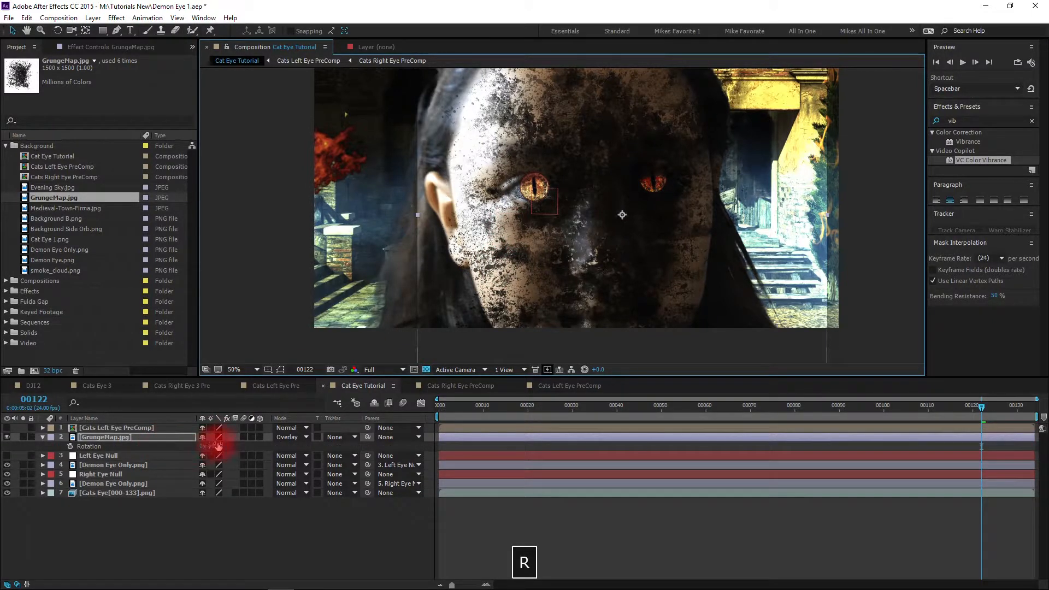
pyautogui.moveTo(215, 446); pyautogui.dragTo(257, 447)
pyautogui.moveTo(628, 244); pyautogui.dragTo(569, 342)
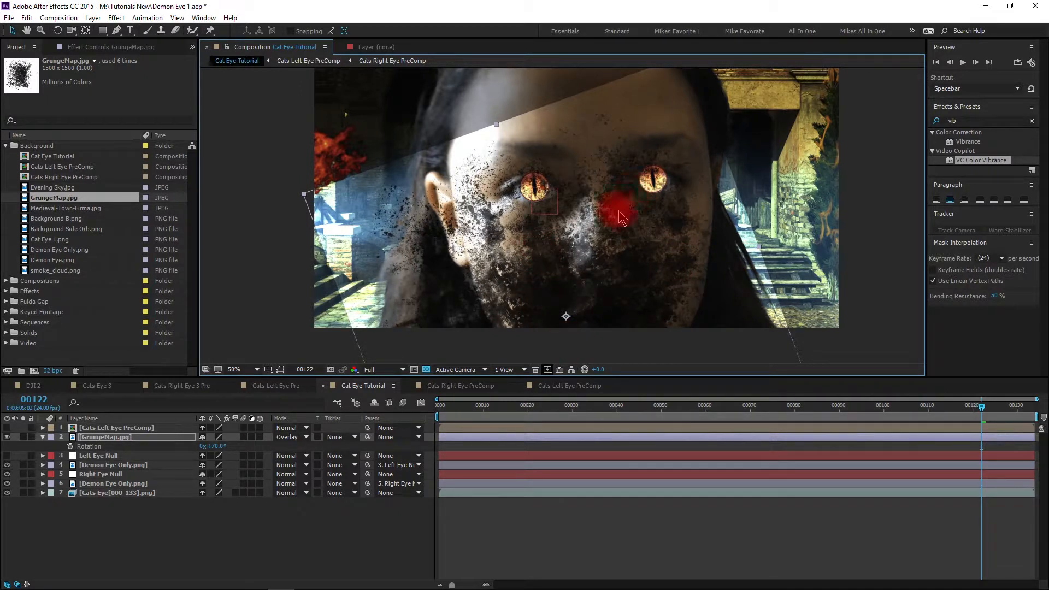
# Lower the opacity of the GrungeMap.jpg layer to 58%
pyautogui.click(160, 437)
pyautogui.press('t')
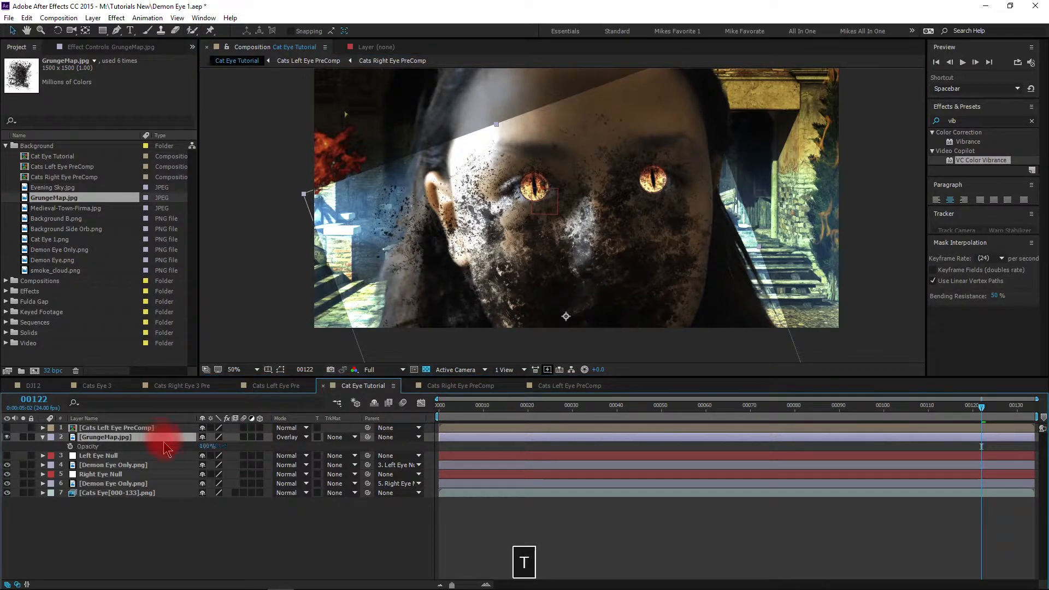
pyautogui.click(206, 446)
pyautogui.moveTo(206, 447)
pyautogui.mouseDown()
pyautogui.moveTo(188, 461)
pyautogui.moveTo(198, 464)
pyautogui.mouseUp()
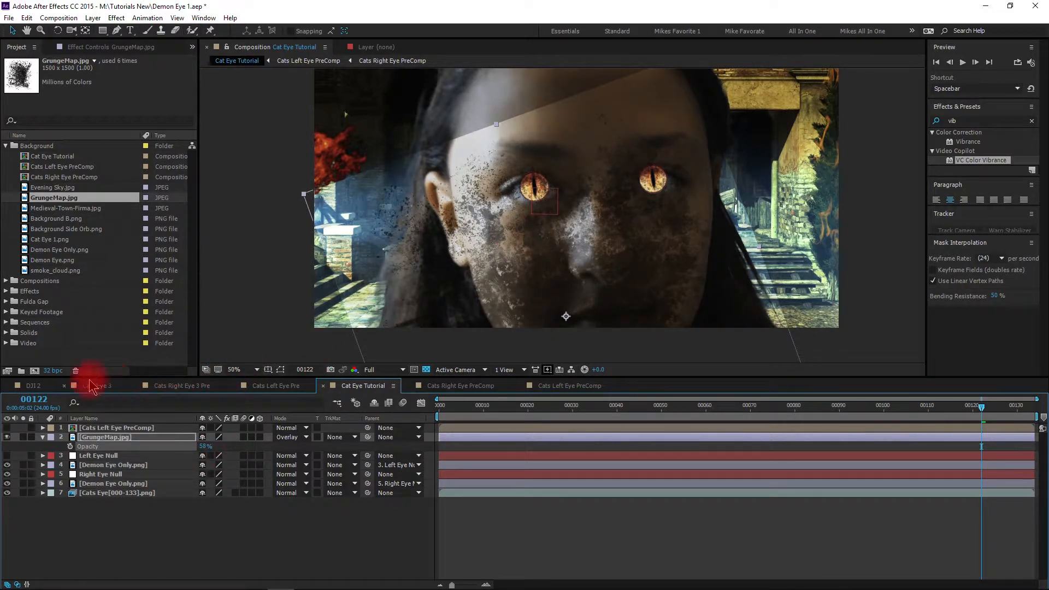
# Show the Cats Left Eye PreComp again and shift the grunge map slightly sideways so its texture shows in the eye whites
pyautogui.click(7, 436)
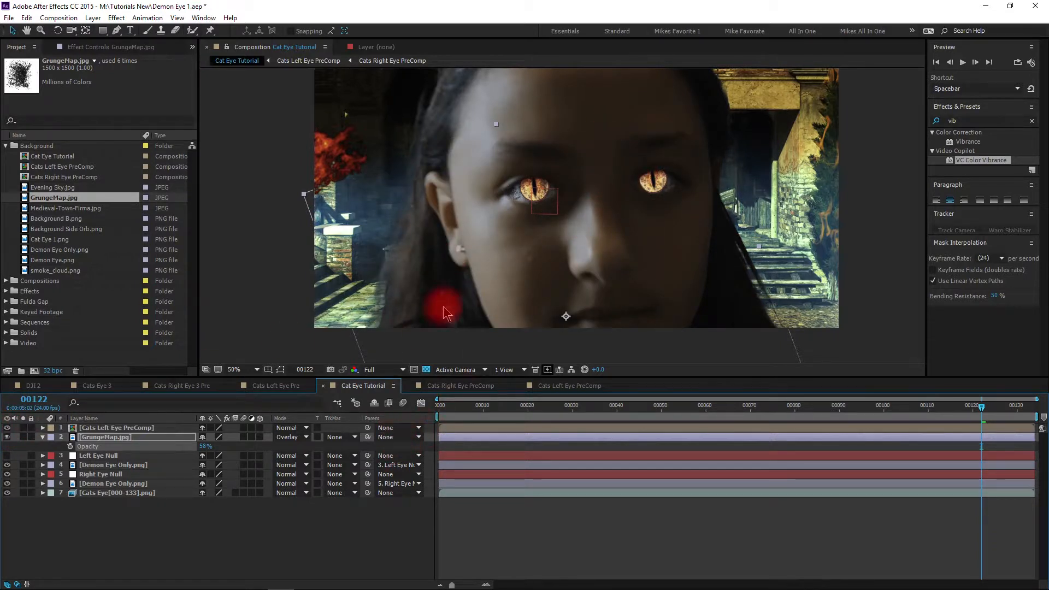
pyautogui.click(129, 437)
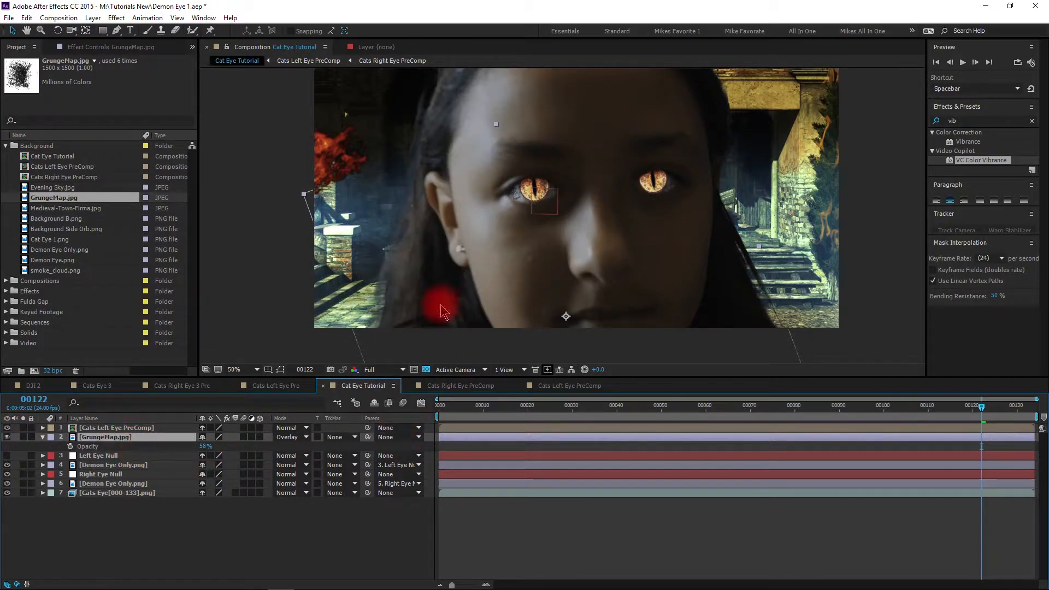
pyautogui.moveTo(551, 244); pyautogui.dragTo(556, 244)
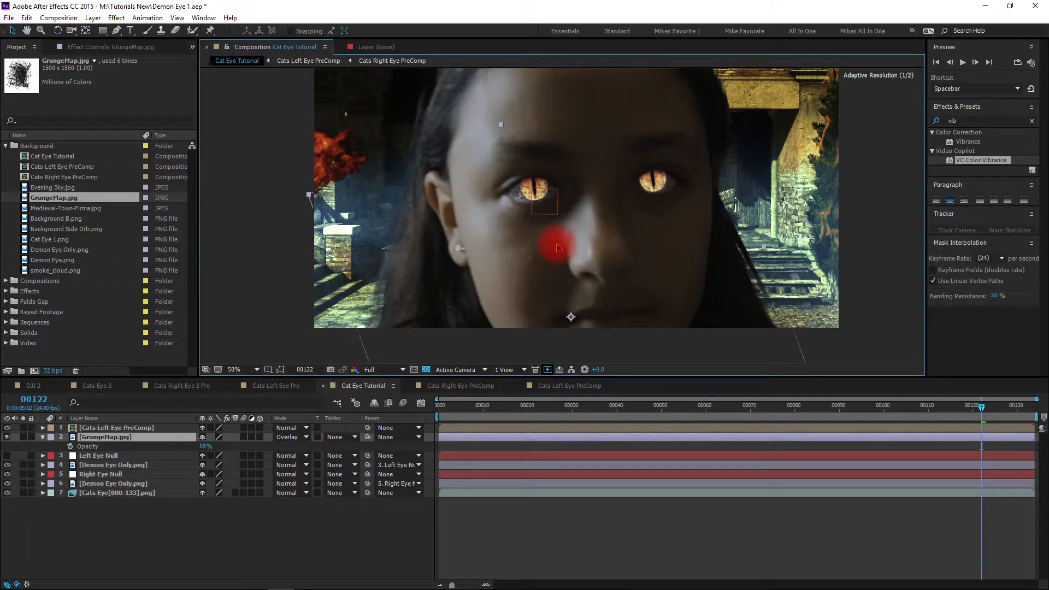
pyautogui.scroll(2, 565, 216)
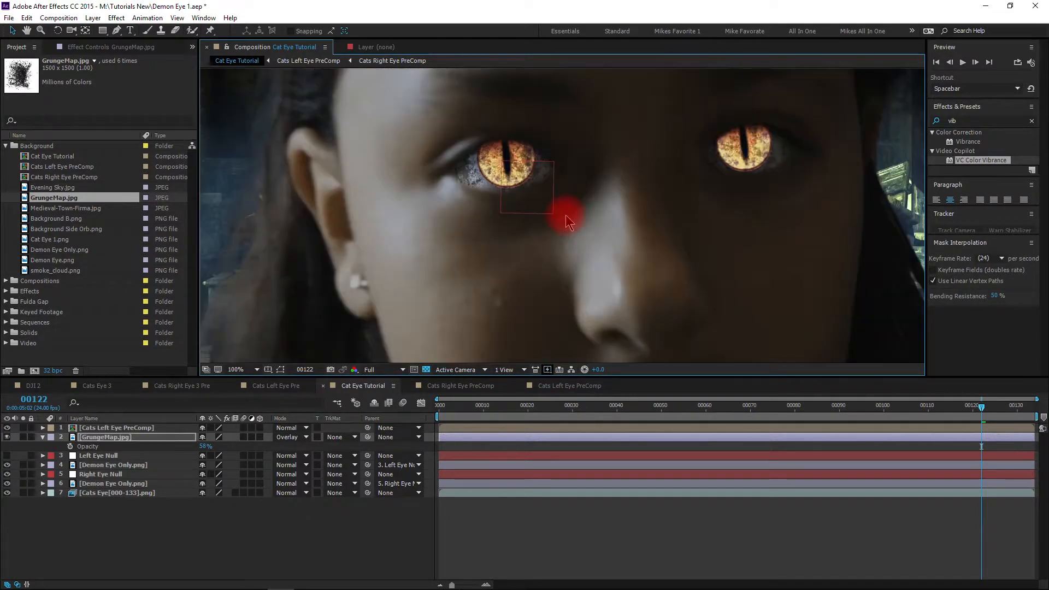
pyautogui.scroll(-2, 626, 216)
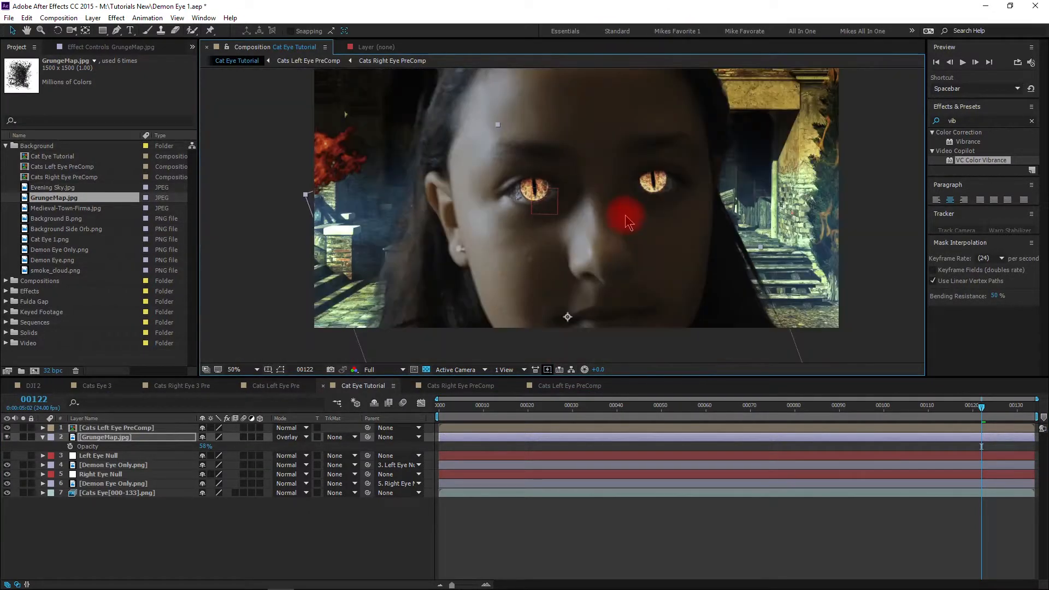
# Collapse the GrungeMap.jpg properties and add a new adjustment layer directly above that layer
pyautogui.click(43, 436)
pyautogui.click(89, 438)
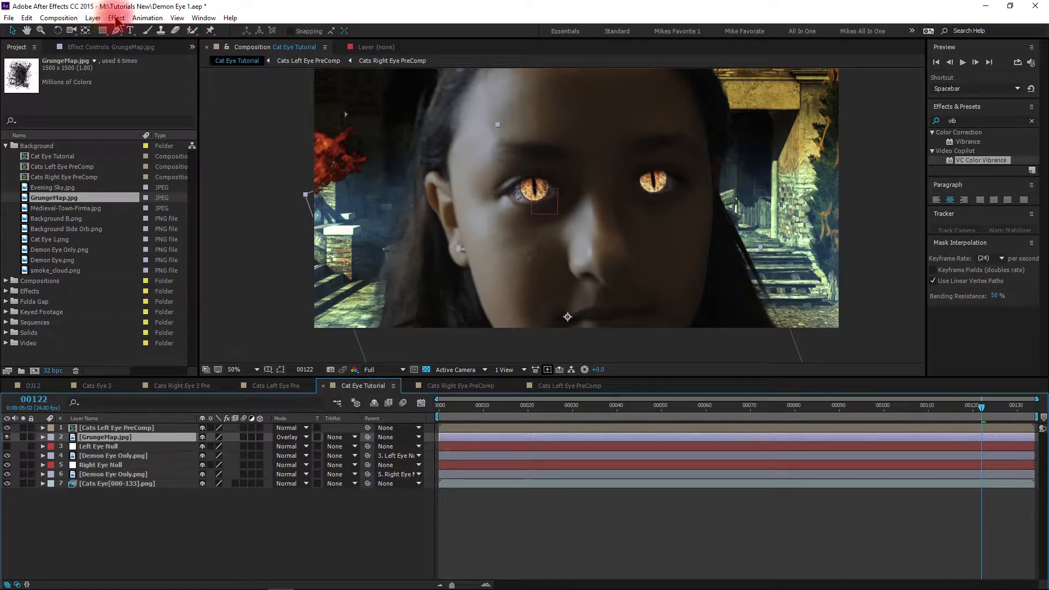
pyautogui.click(94, 19)
pyautogui.moveTo(219, 31)
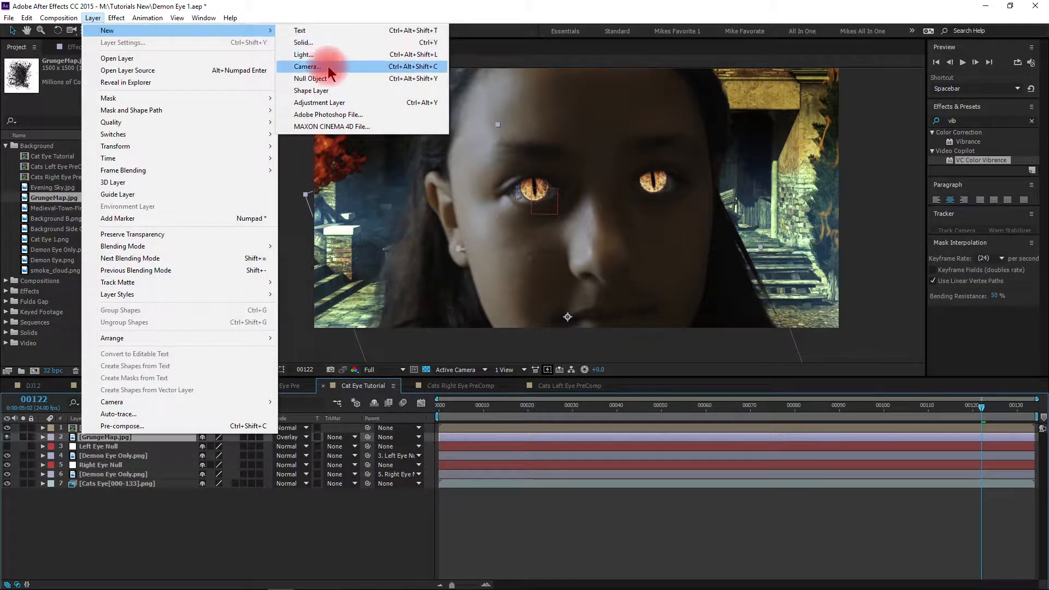
pyautogui.click(333, 103)
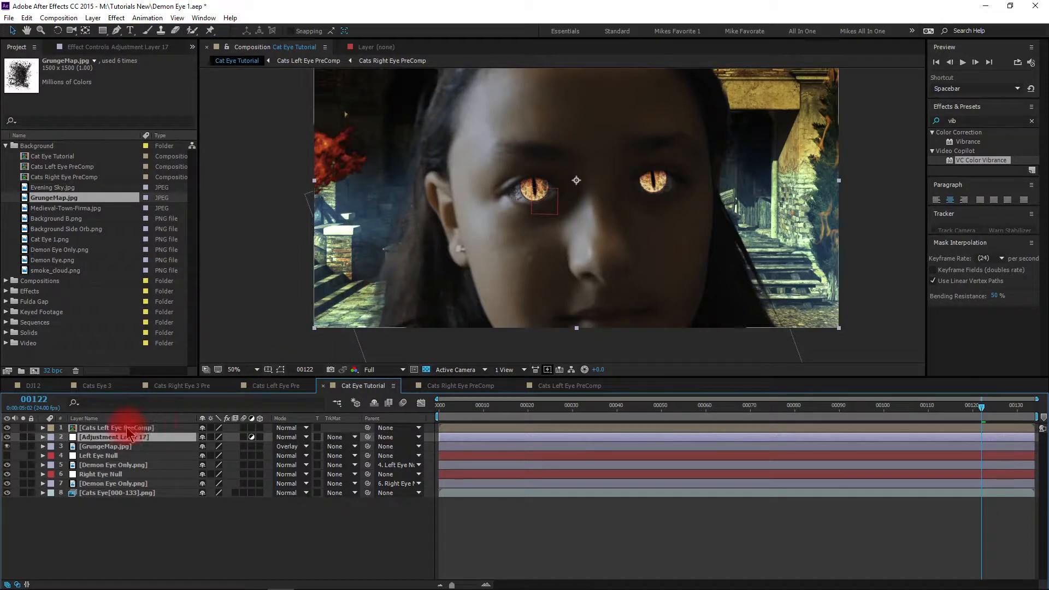
# Search the effects for "curves" and apply the Curves effect to the adjustment layer
pyautogui.click(98, 47)
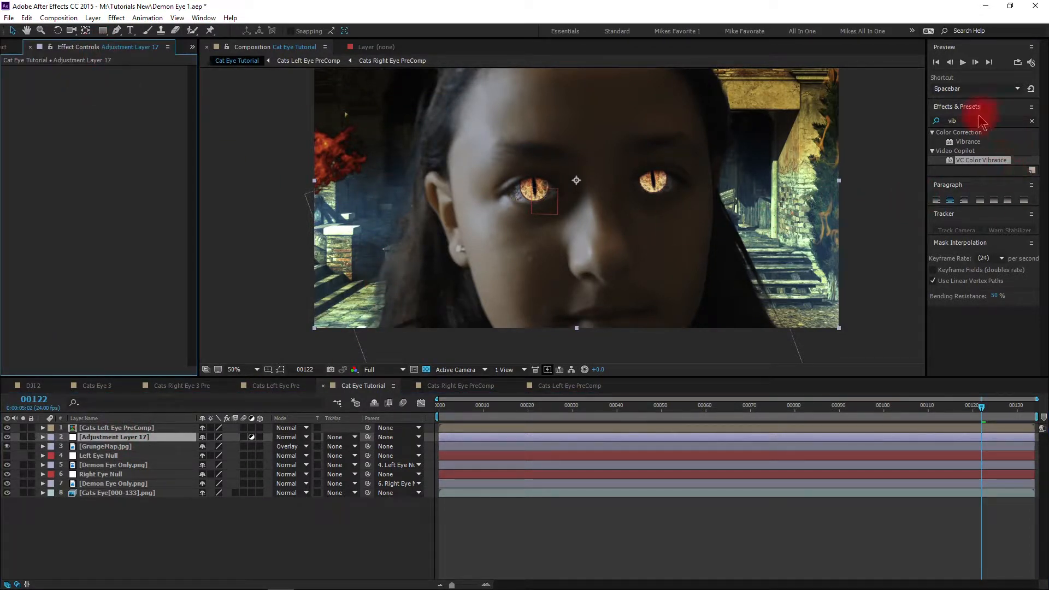
pyautogui.click(937, 122)
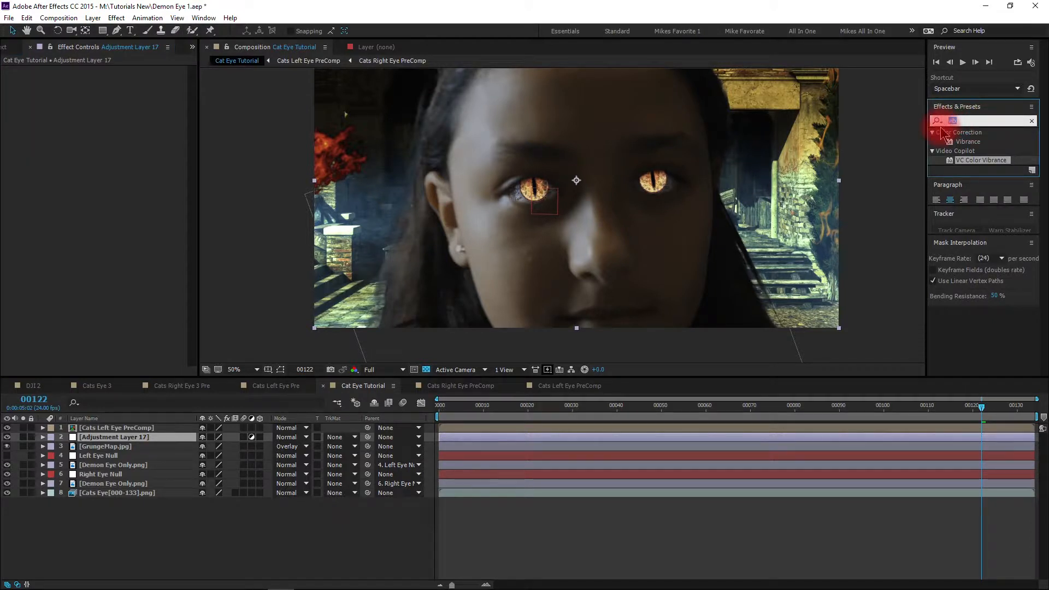
pyautogui.write('curves')
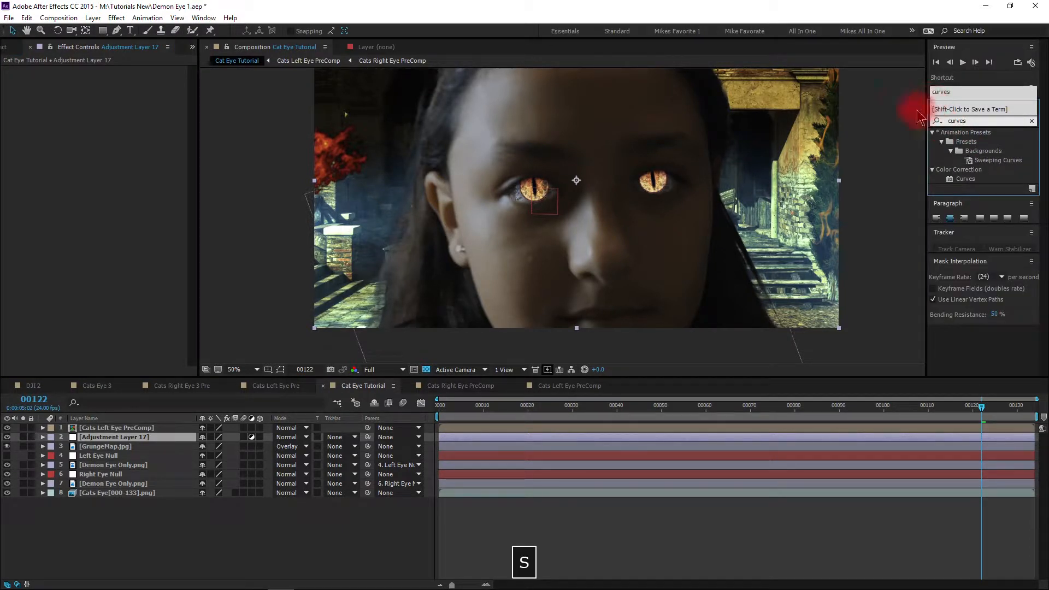
pyautogui.moveTo(965, 179); pyautogui.dragTo(97, 121)
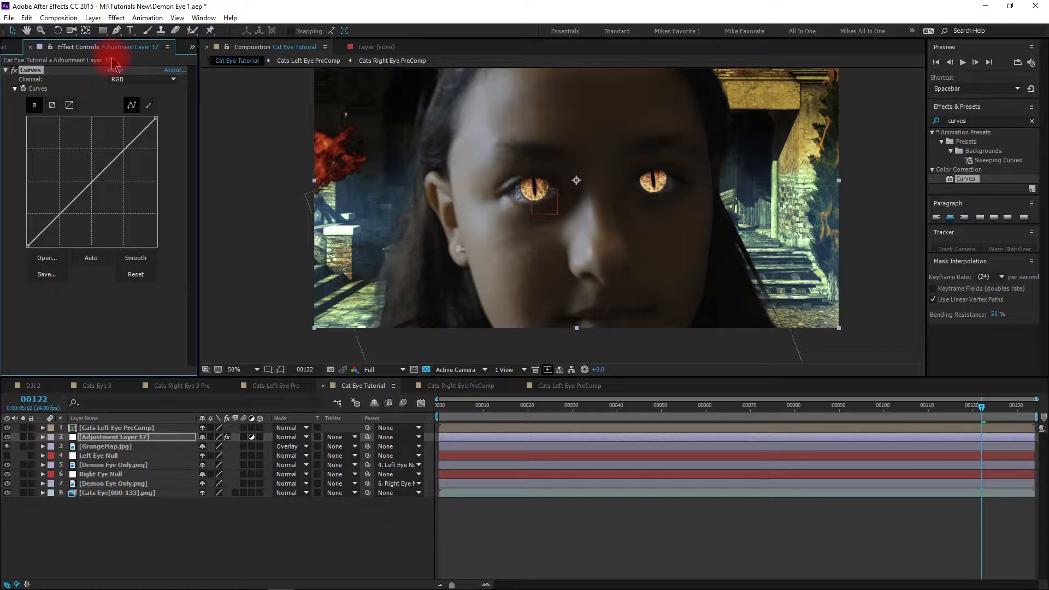
# Raise the shadows and midtones of the Red channel curve and hold its highlights close to the diagonal
pyautogui.click(124, 83)
pyautogui.click(117, 98)
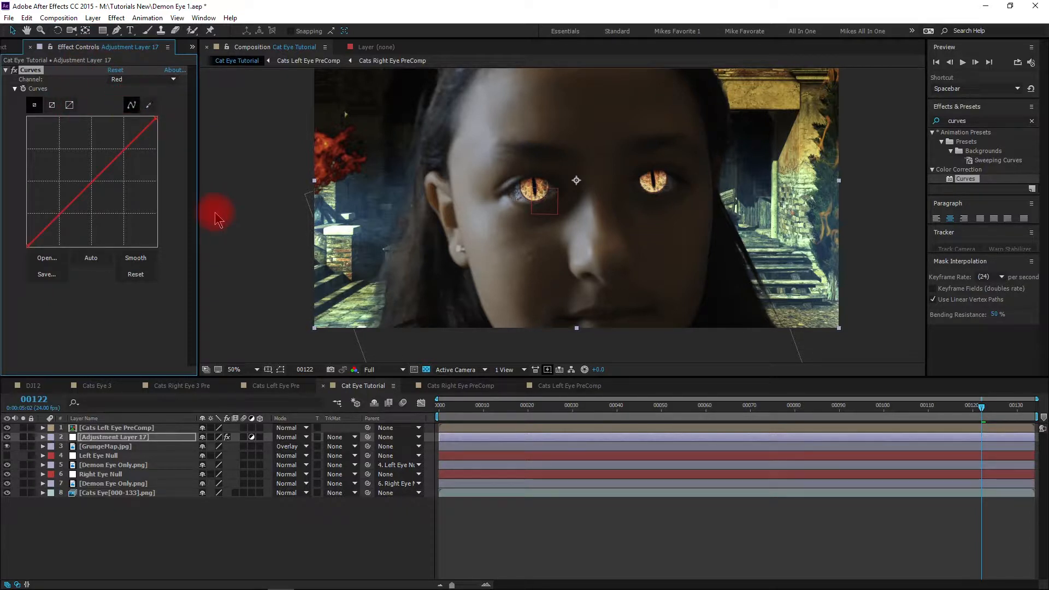
pyautogui.moveTo(52, 221); pyautogui.dragTo(50, 206)
pyautogui.moveTo(97, 144); pyautogui.dragTo(109, 155)
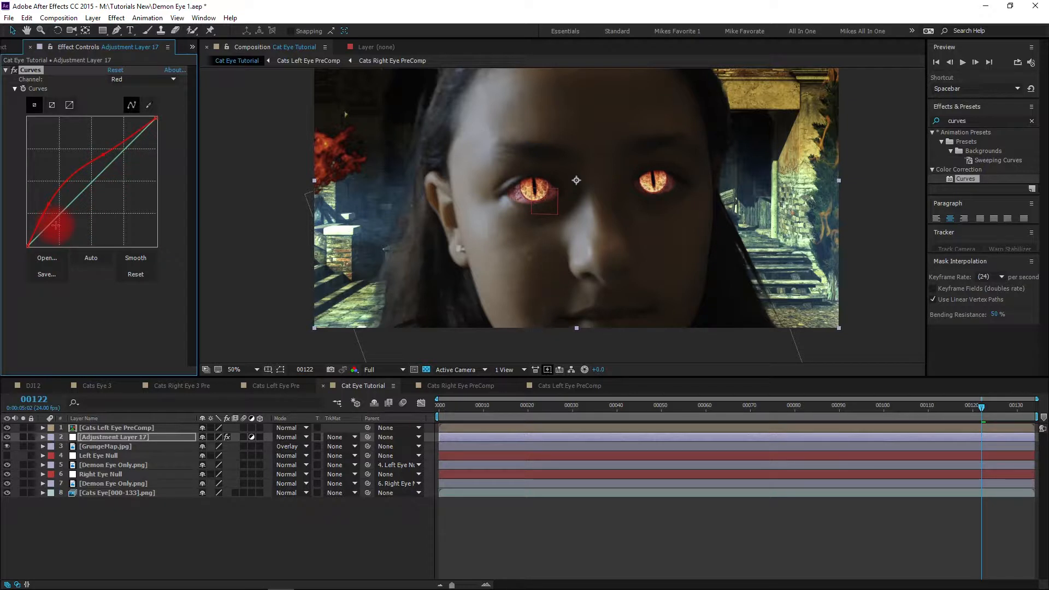
# Pull the shadows of the Green channel curve below the diagonal and keep an upper point near the diagonal
pyautogui.click(124, 79)
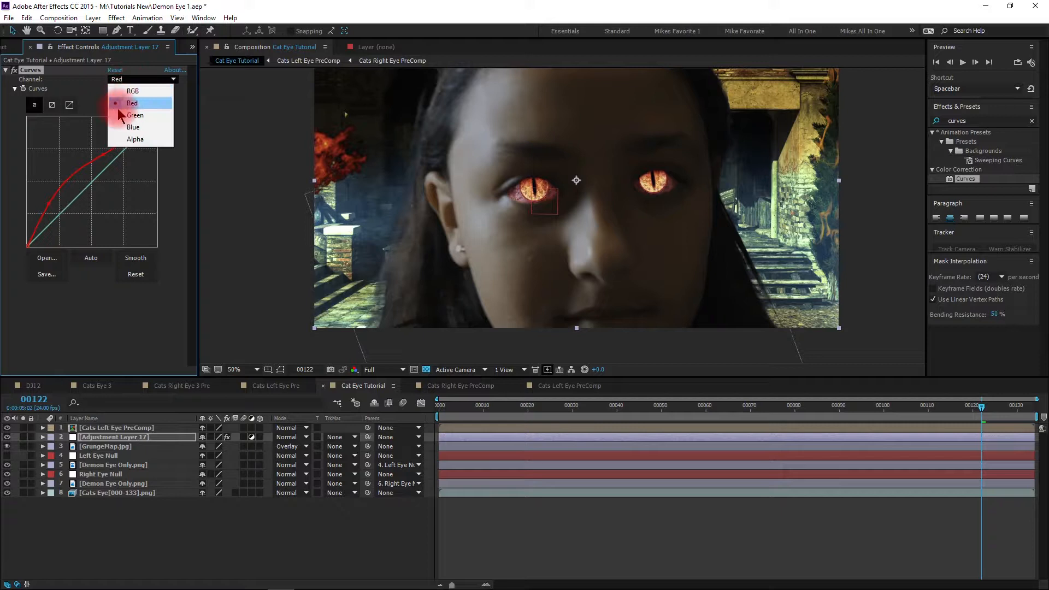
pyautogui.click(129, 118)
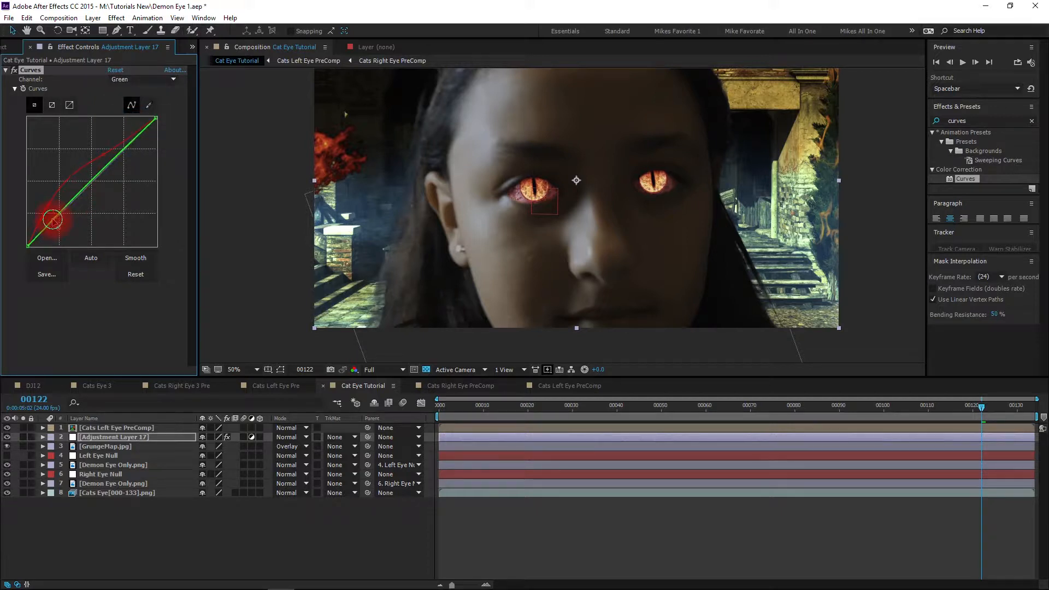
pyautogui.moveTo(55, 221); pyautogui.dragTo(60, 224)
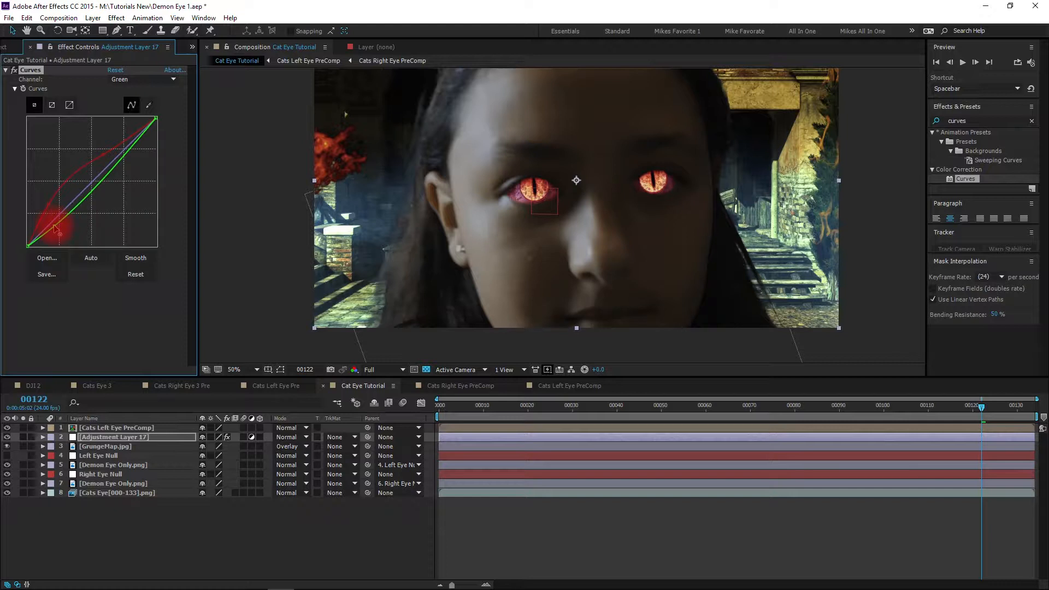
pyautogui.moveTo(58, 231); pyautogui.dragTo(56, 233)
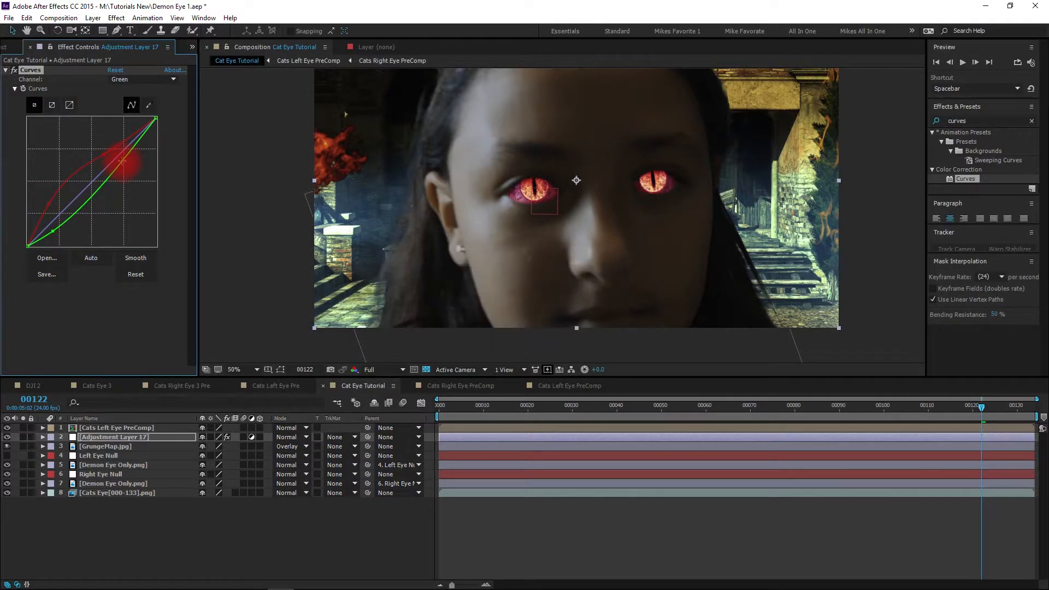
pyautogui.moveTo(117, 161)
pyautogui.mouseDown()
pyautogui.moveTo(104, 164)
pyautogui.moveTo(103, 148)
pyautogui.moveTo(111, 159)
pyautogui.mouseUp()
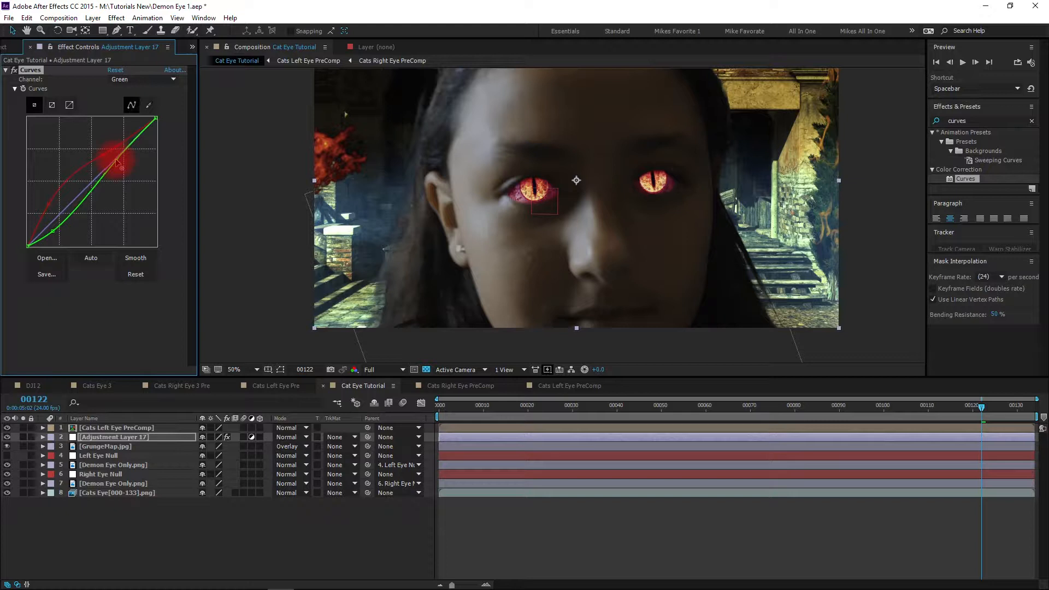
pyautogui.moveTo(114, 156); pyautogui.dragTo(120, 160)
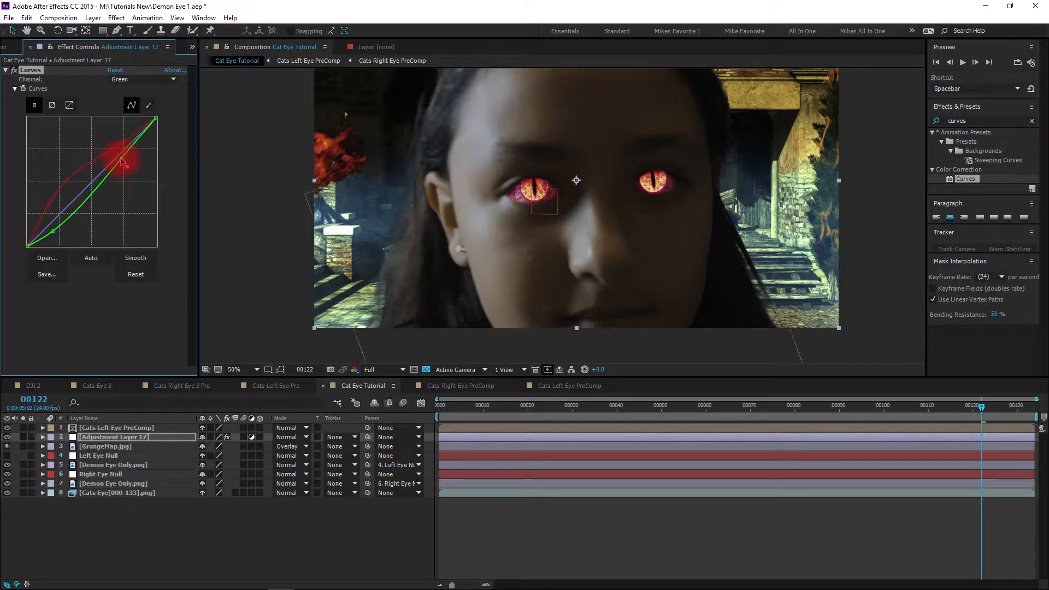
pyautogui.moveTo(129, 167); pyautogui.dragTo(124, 163)
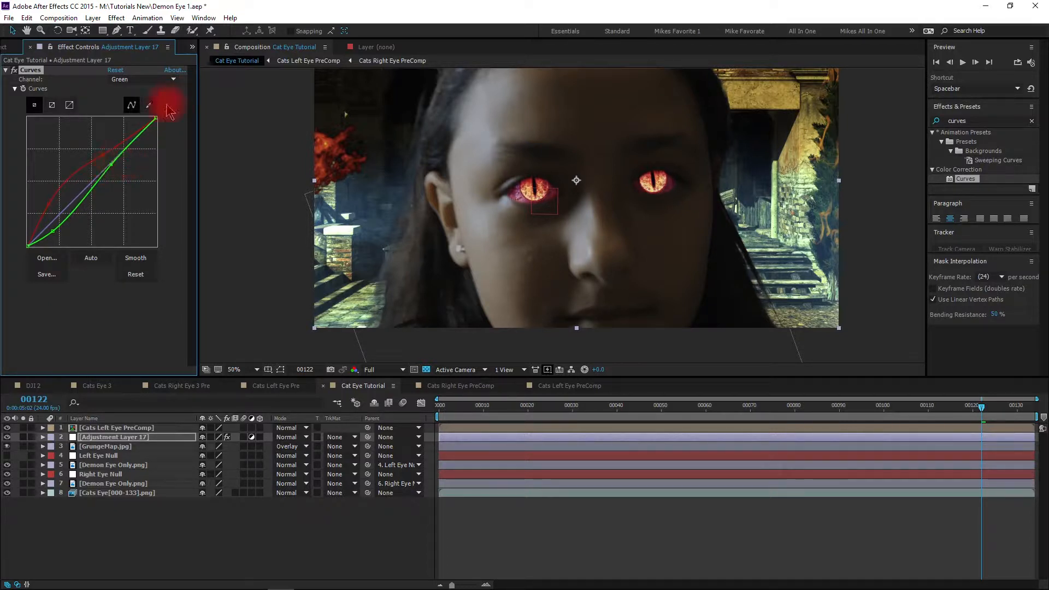
# Pull the Blue channel curve well below the diagonal for fiery orange eyes and collapse the Curves effect
pyautogui.click(119, 79)
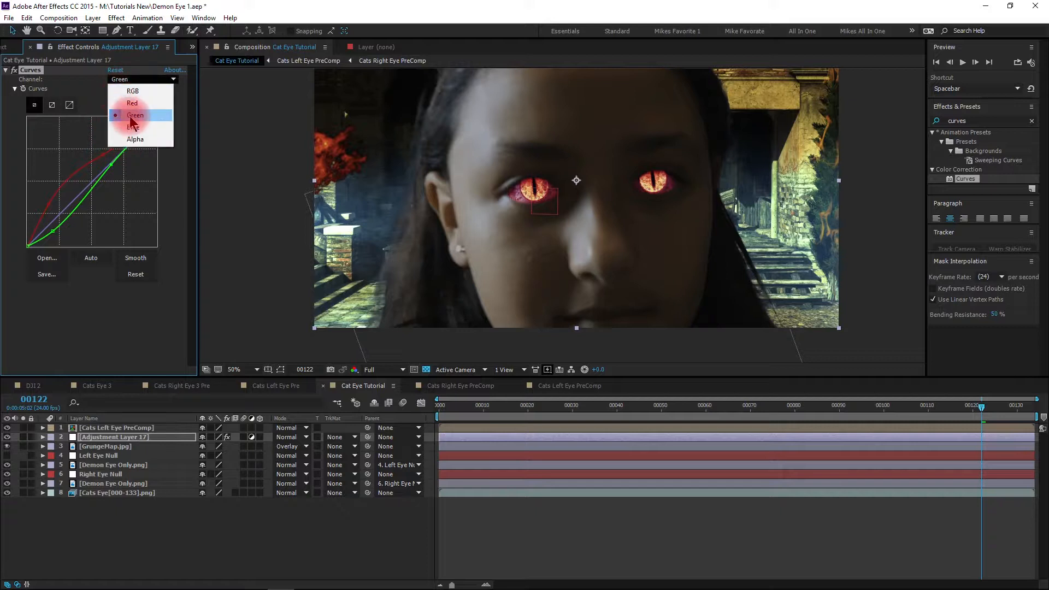
pyautogui.click(133, 128)
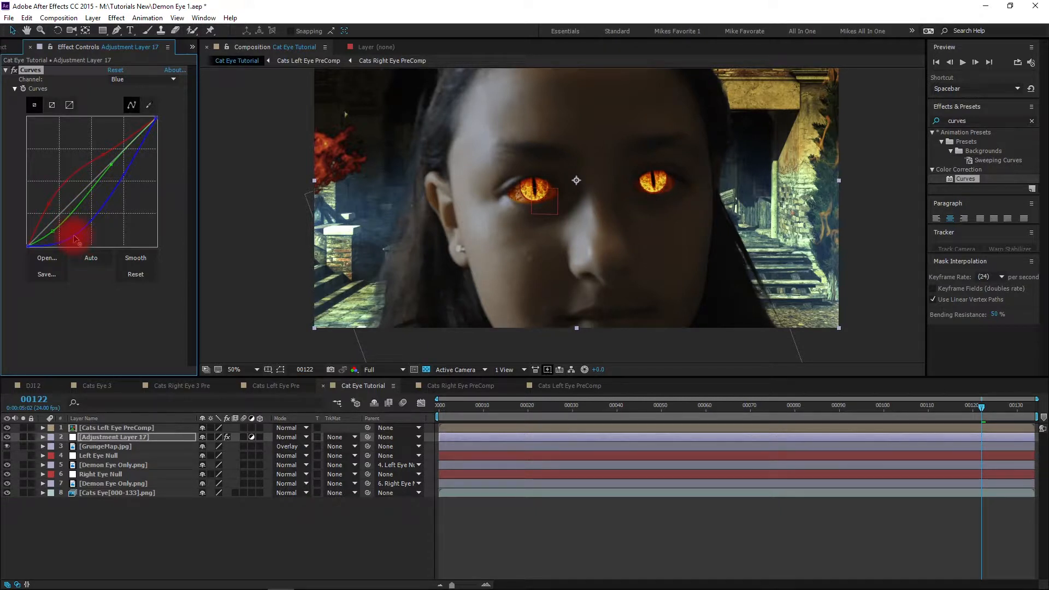
pyautogui.moveTo(59, 222); pyautogui.dragTo(56, 226)
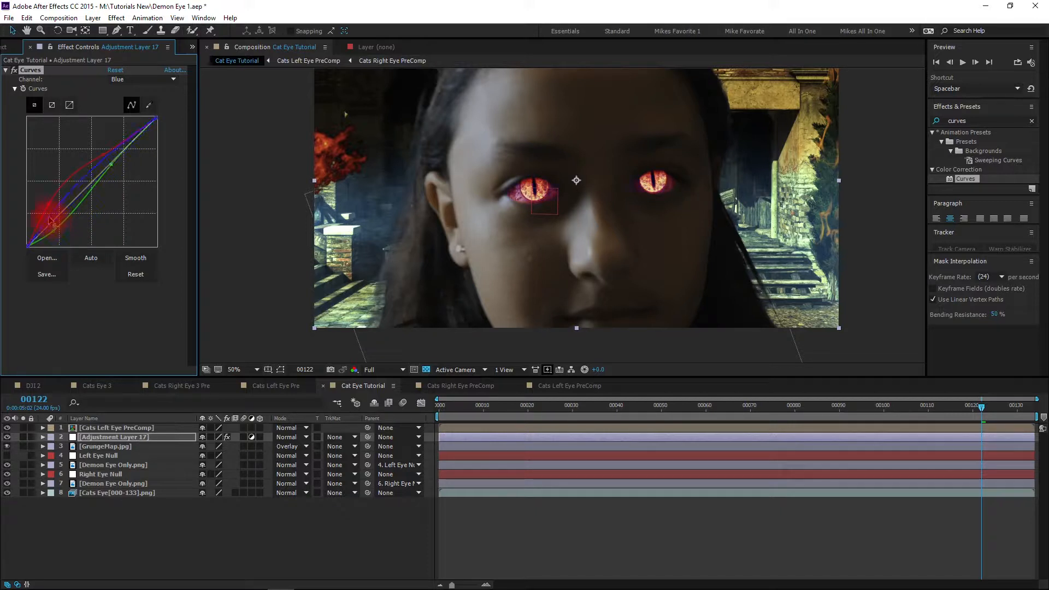
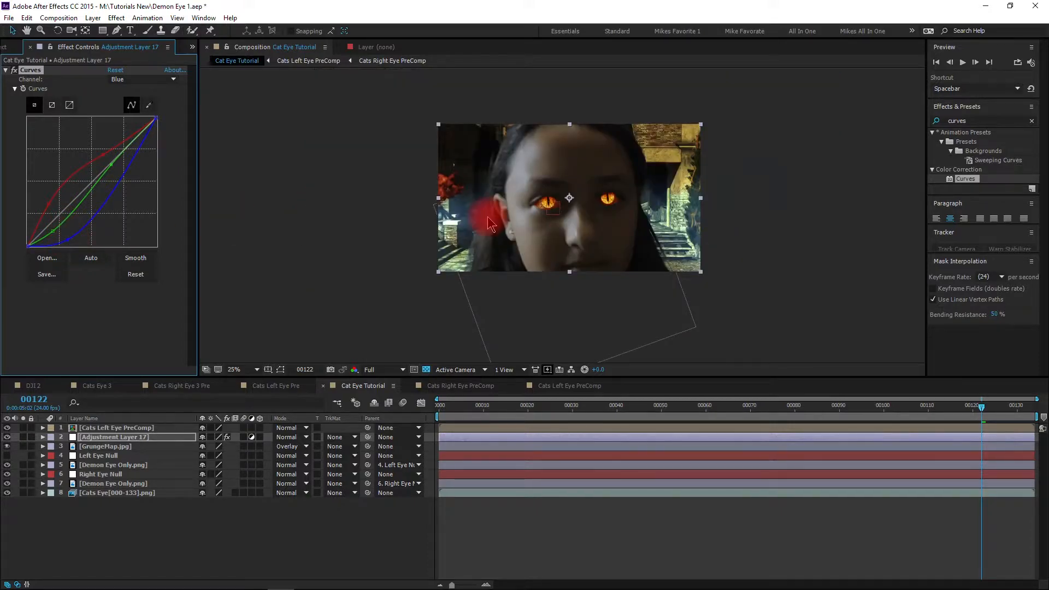
pyautogui.click(7, 71)
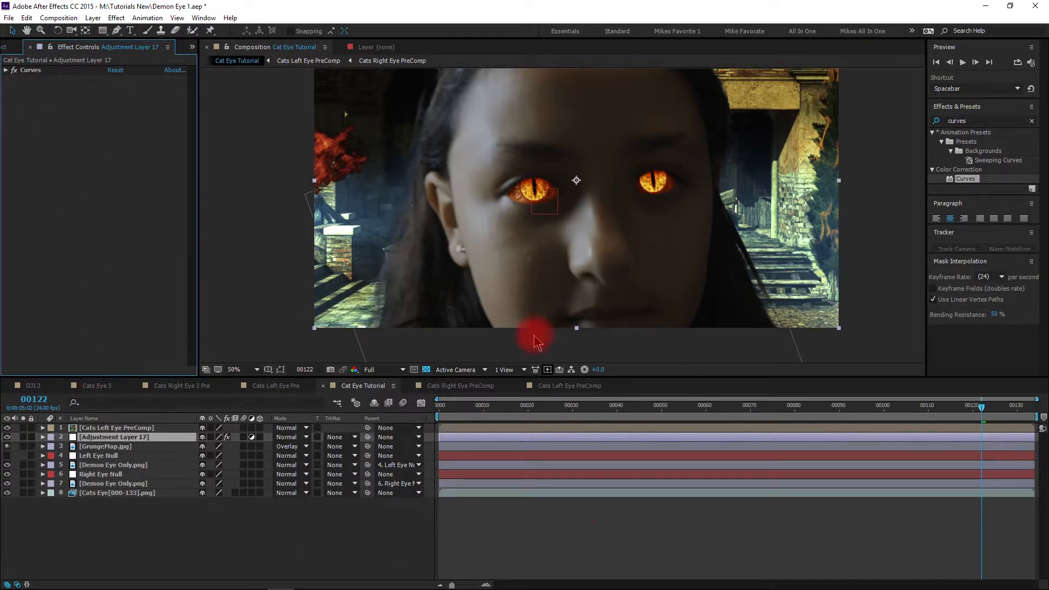
# Parent the adjustment layer to Right Eye Null, check the eyes at frame 133 and go to frame 60
pyautogui.moveTo(636, 267); pyautogui.dragTo(634, 296)
pyautogui.moveTo(984, 416); pyautogui.dragTo(1044, 458)
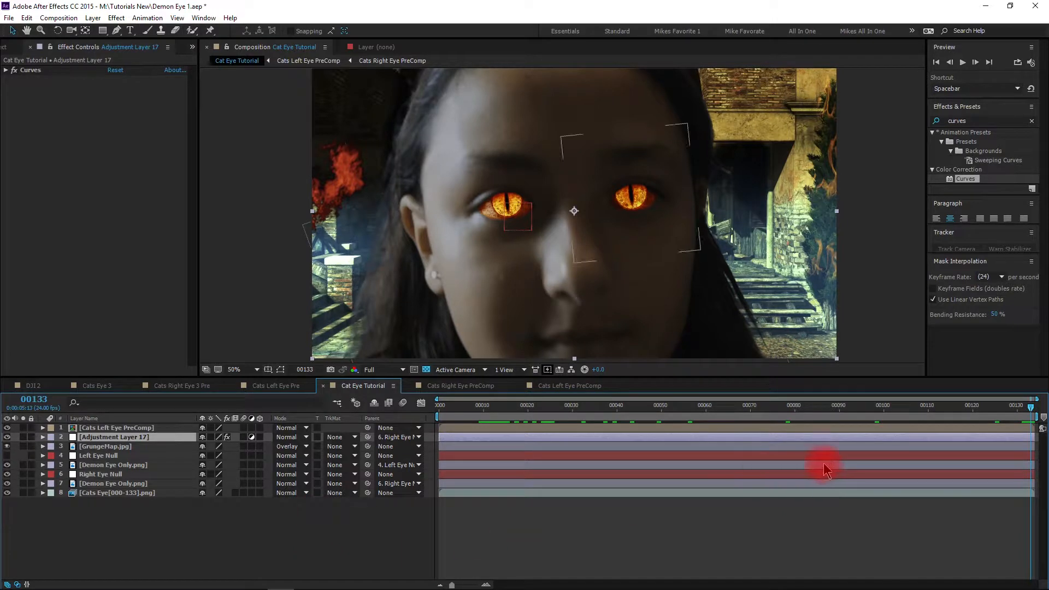
pyautogui.click(798, 412)
pyautogui.moveTo(798, 412); pyautogui.dragTo(704, 461)
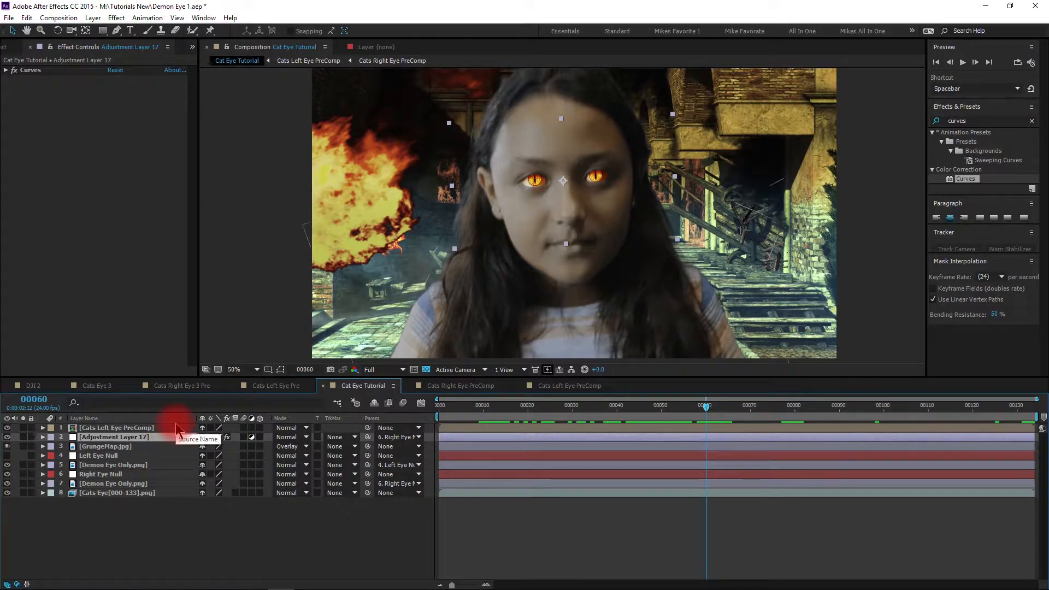
# Reveal the Opacity property of Adjustment Layer 17, GrungeMap.jpg and both Demon Eye Only.png layers
pyautogui.press('t')
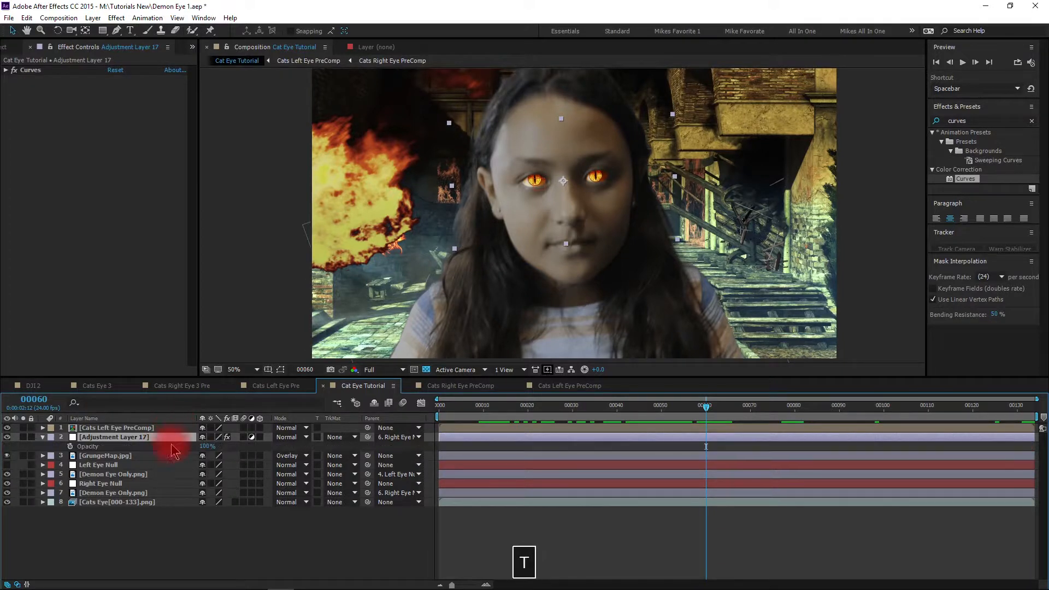
pyautogui.click(130, 457)
pyautogui.press('t')
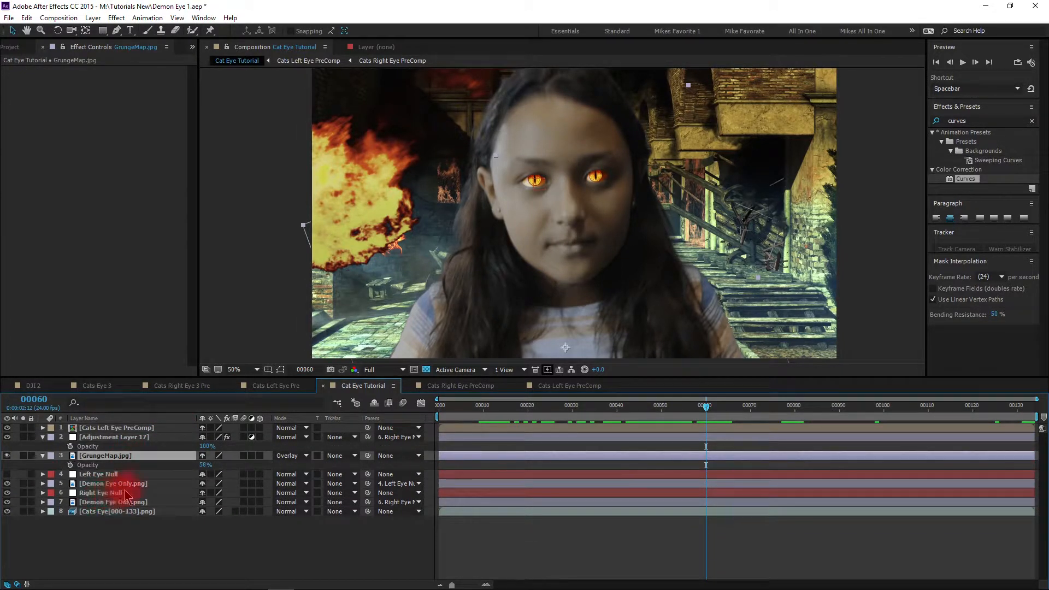
pyautogui.click(132, 484)
pyautogui.press('t')
pyautogui.click(121, 512)
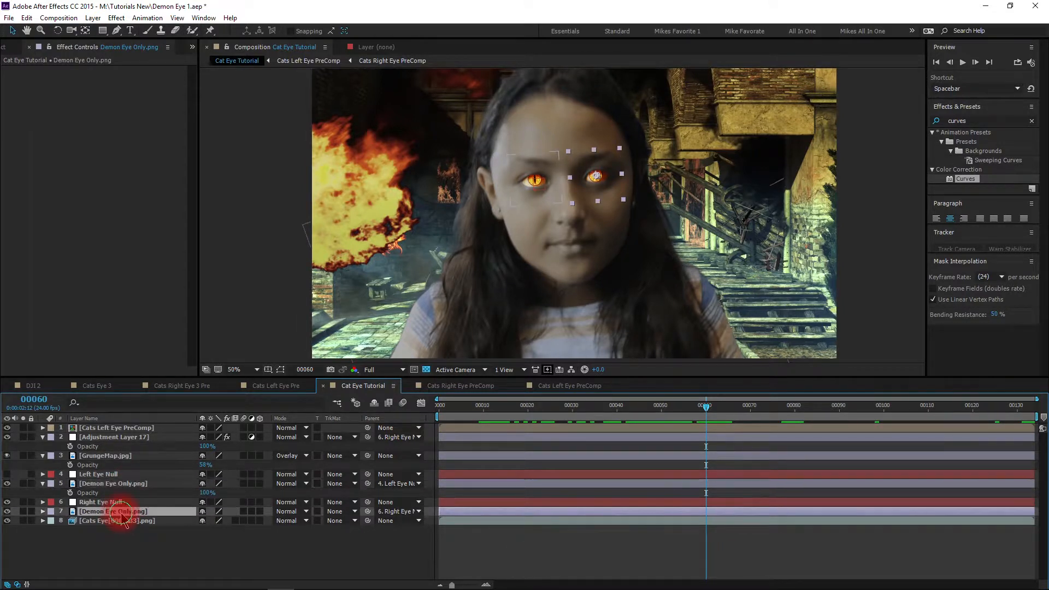
pyautogui.press('t')
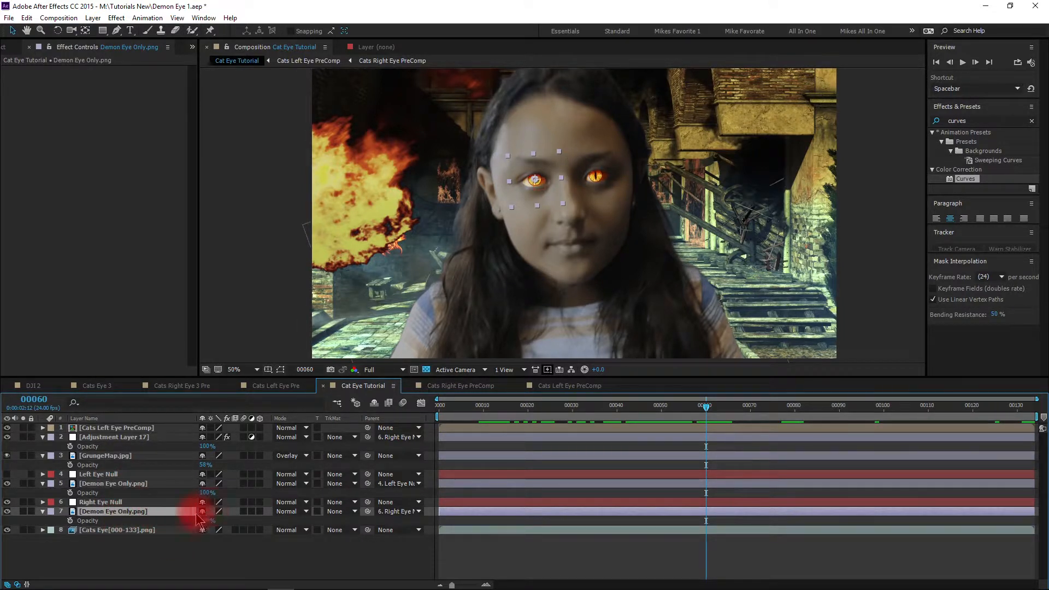
# Set Opacity keyframes at frame 60 on both Demon Eye Only.png layers, GrungeMap.jpg and Adjustment Layer 17
pyautogui.click(70, 520)
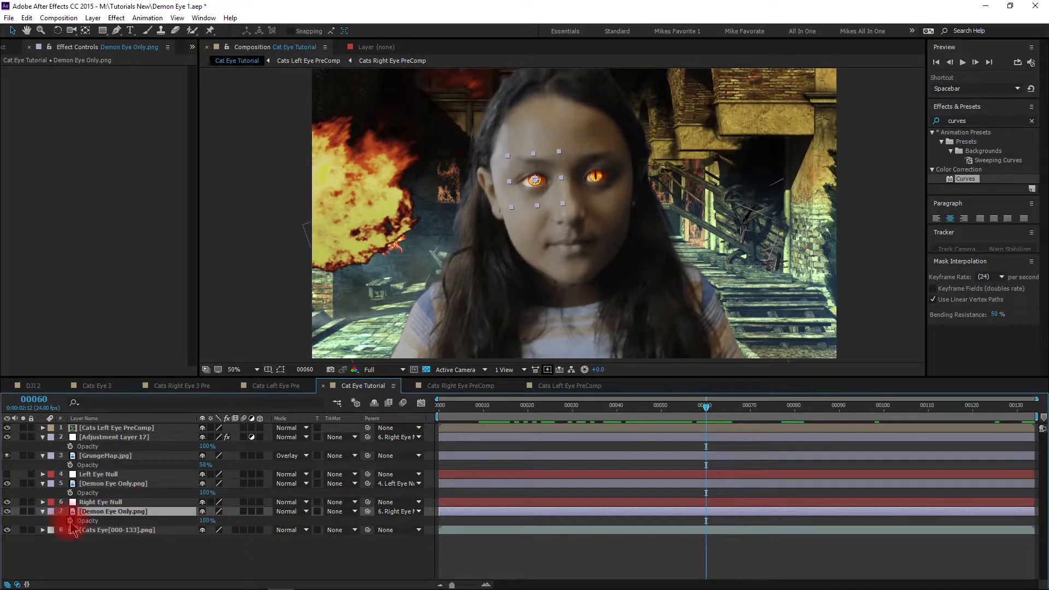
pyautogui.click(70, 493)
pyautogui.click(69, 464)
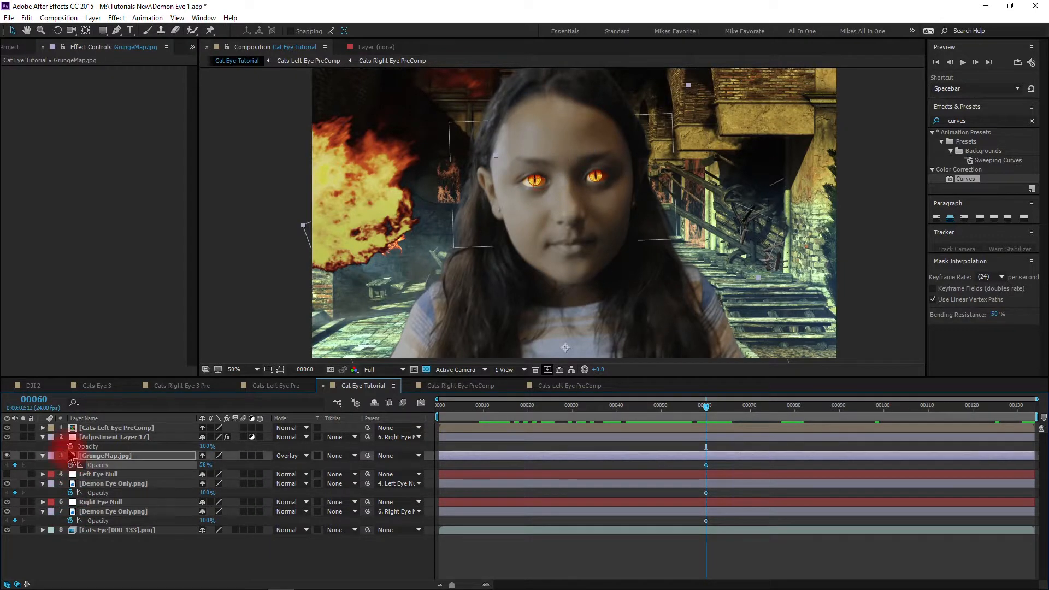
pyautogui.click(70, 446)
# Set the GrungeMap.jpg opacity to 59% and compare the eyes with Adjustment Layer 17 hidden and shown
pyautogui.scroll(2, 470, 201)
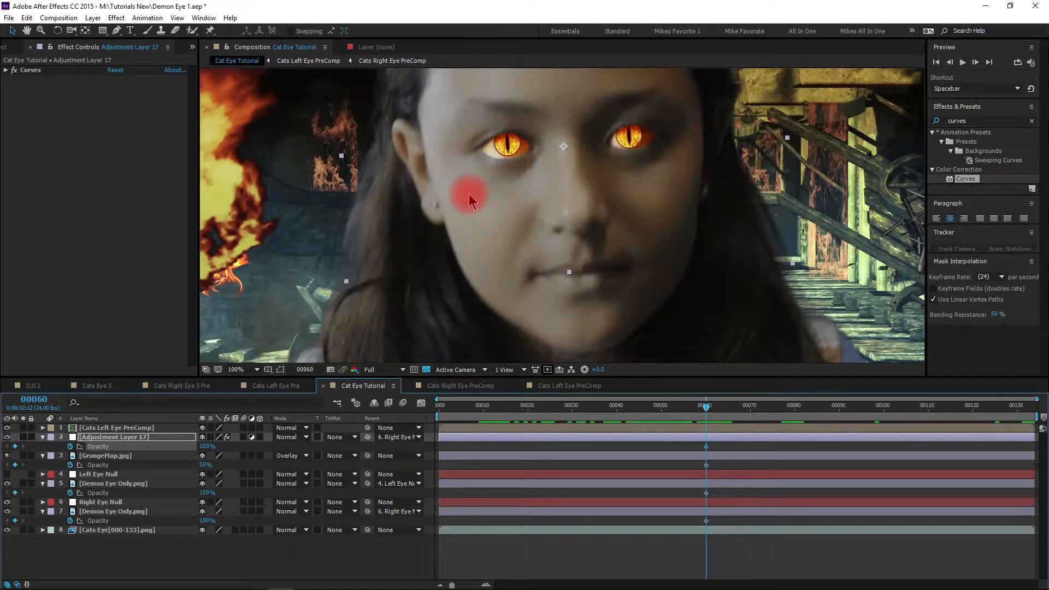
pyautogui.scroll(1, 473, 200)
pyautogui.moveTo(475, 201); pyautogui.dragTo(459, 294)
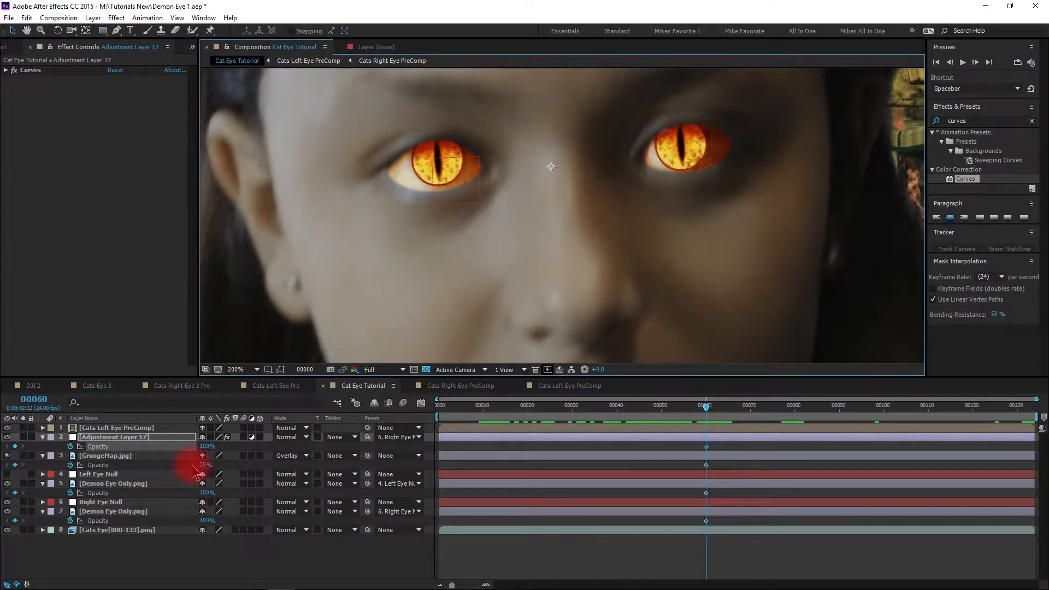
pyautogui.moveTo(203, 465)
pyautogui.mouseDown()
pyautogui.moveTo(262, 474)
pyautogui.moveTo(210, 481)
pyautogui.moveTo(192, 461)
pyautogui.moveTo(251, 474)
pyautogui.moveTo(199, 468)
pyautogui.moveTo(229, 468)
pyautogui.moveTo(211, 468)
pyautogui.mouseUp()
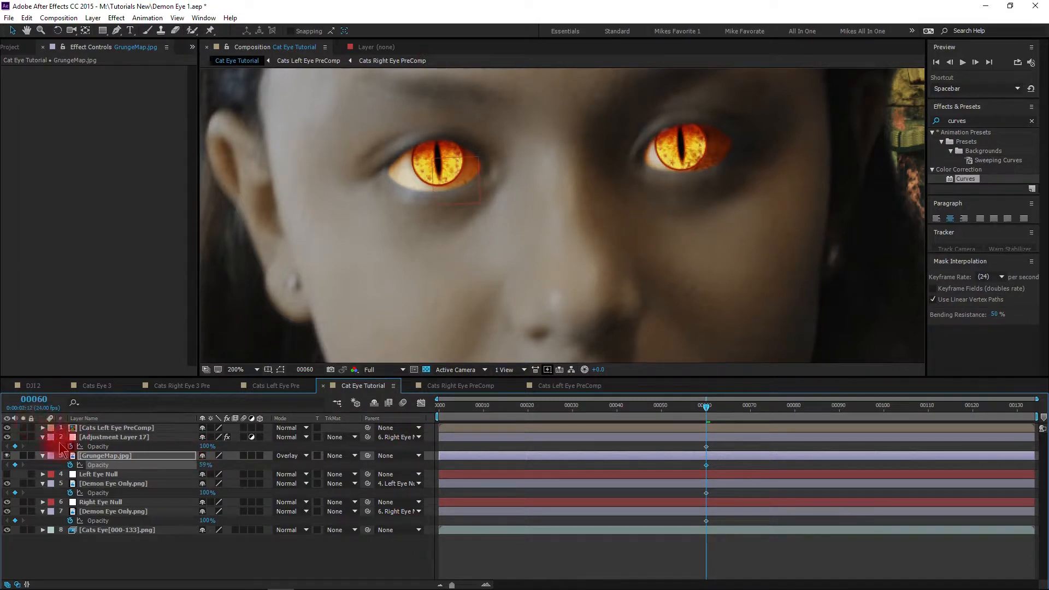
pyautogui.click(8, 438)
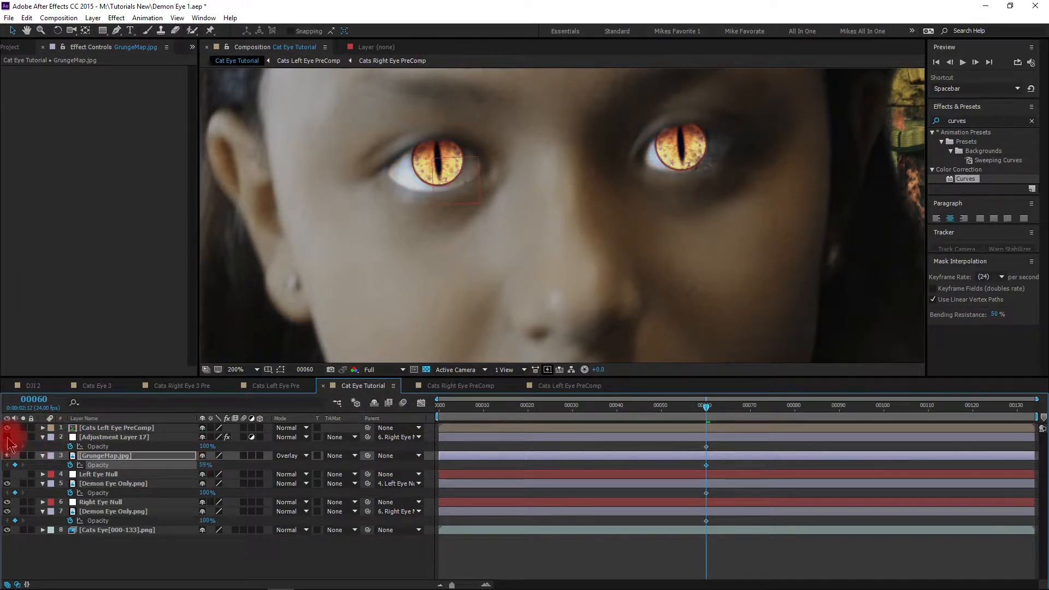
pyautogui.click(119, 457)
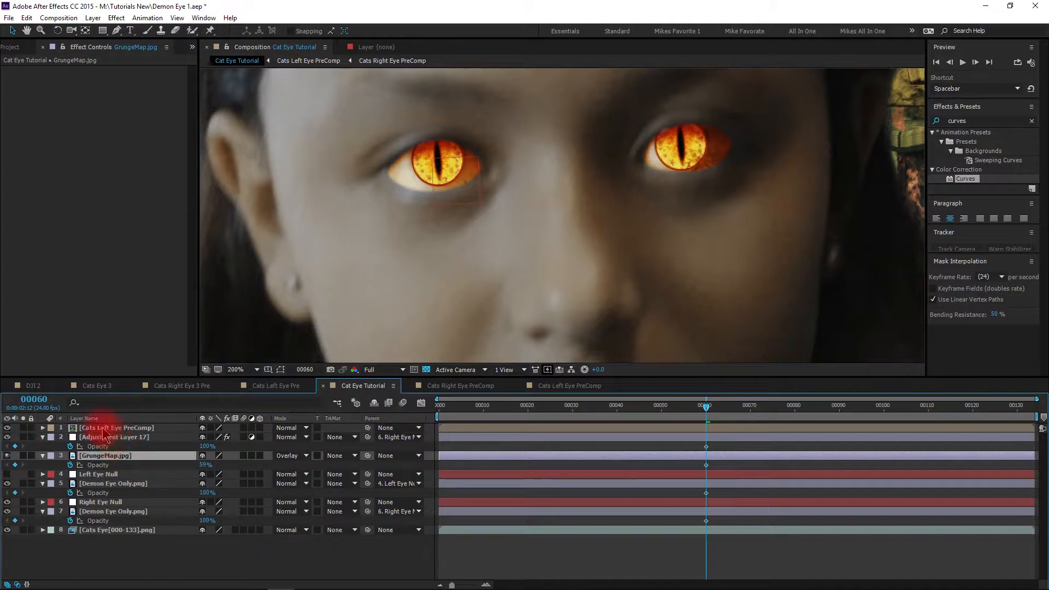
# Hide Cats Left Eye PreComp and move the GrungeMap.jpg texture so that its speckles cover both eyes at frame 60
pyautogui.click(7, 436)
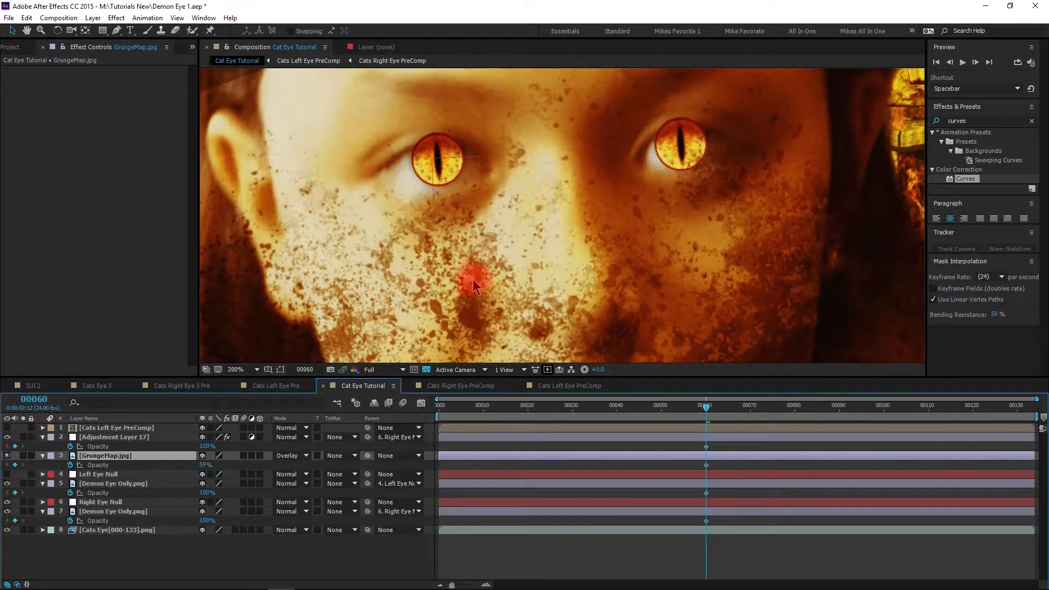
pyautogui.press(',')
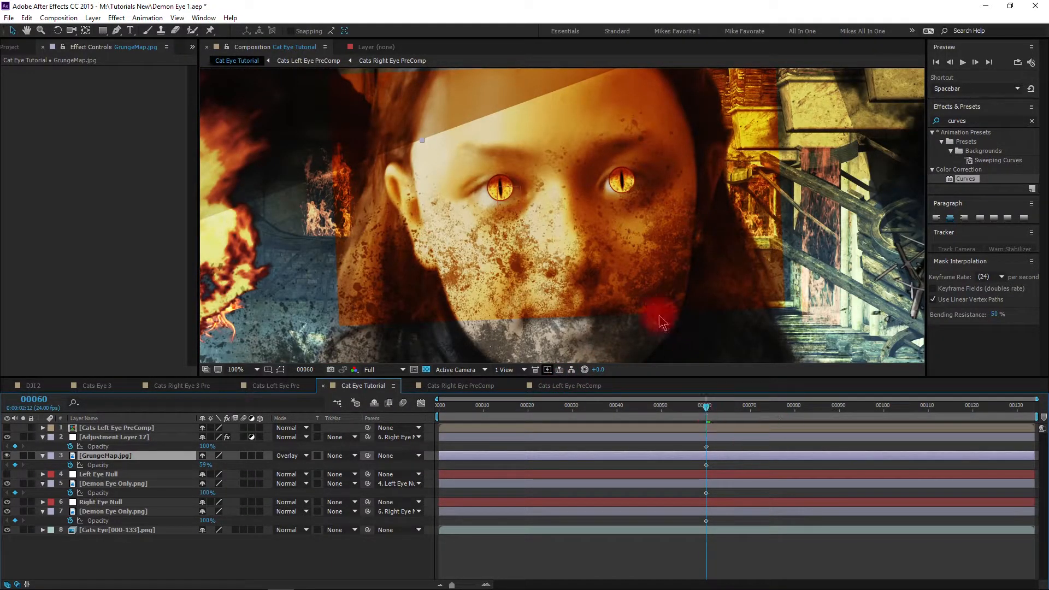
pyautogui.moveTo(642, 314); pyautogui.dragTo(752, 257)
pyautogui.moveTo(708, 415)
pyautogui.mouseDown()
pyautogui.moveTo(744, 415)
pyautogui.moveTo(704, 416)
pyautogui.mouseUp()
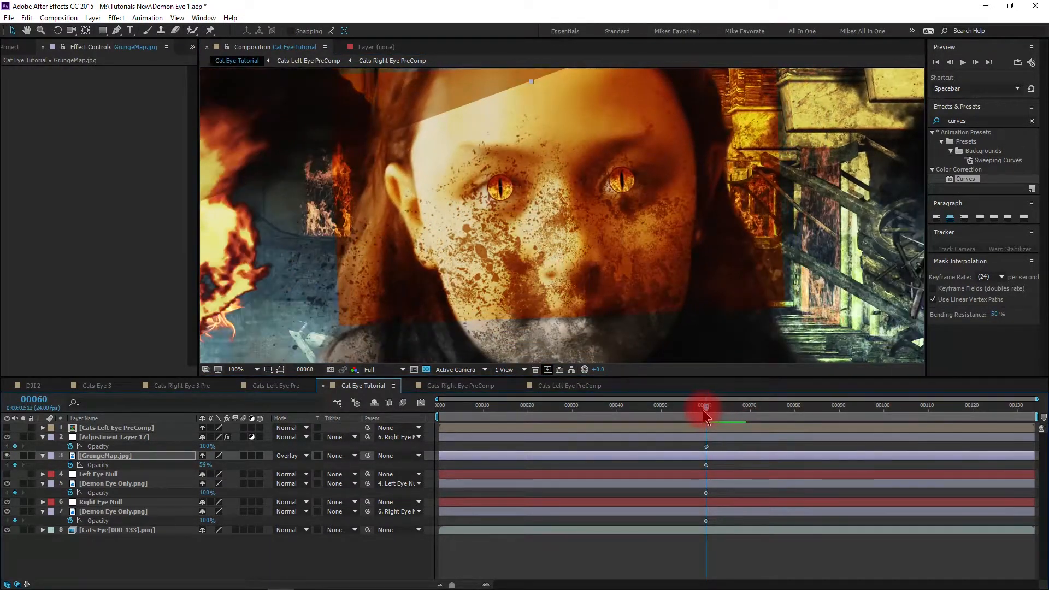
# Parent GrungeMap.jpg to Right Eye Null and unparent Adjustment Layer 17 so that it covers the frame at 100% scale
pyautogui.click(160, 460)
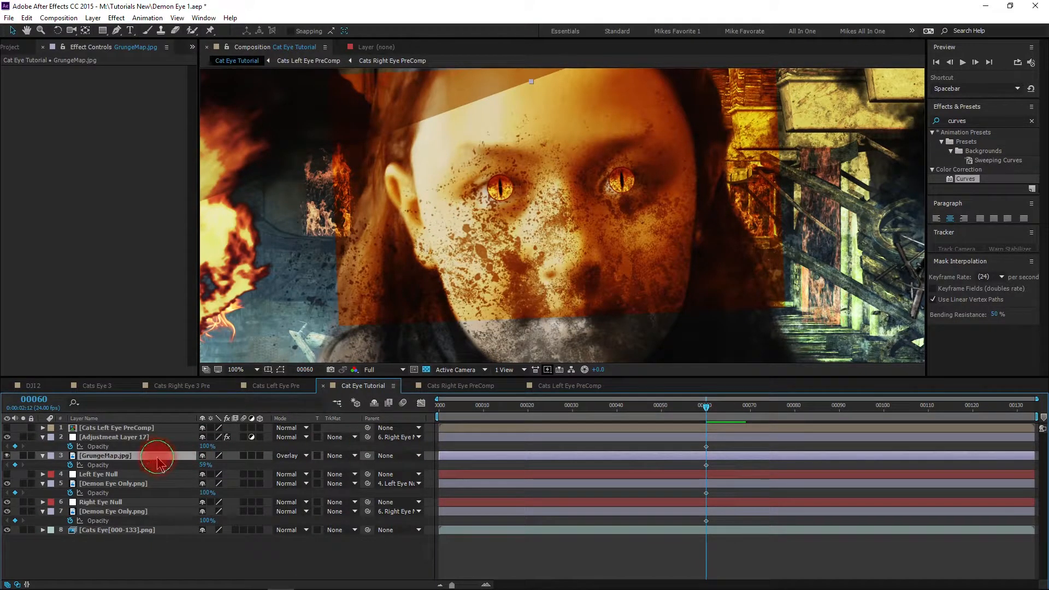
pyautogui.click(368, 457)
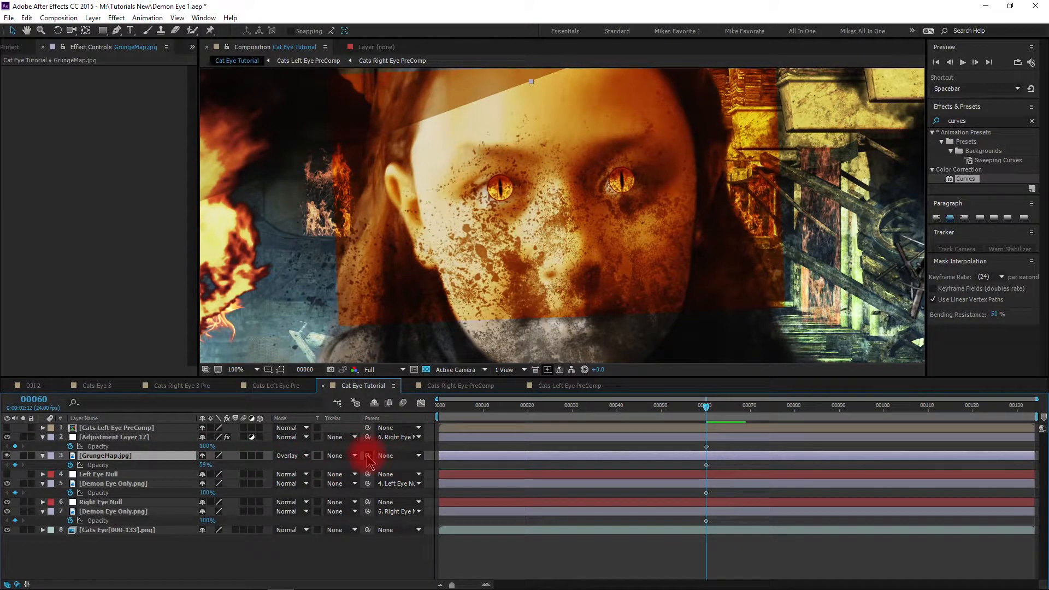
pyautogui.moveTo(369, 458); pyautogui.dragTo(154, 498)
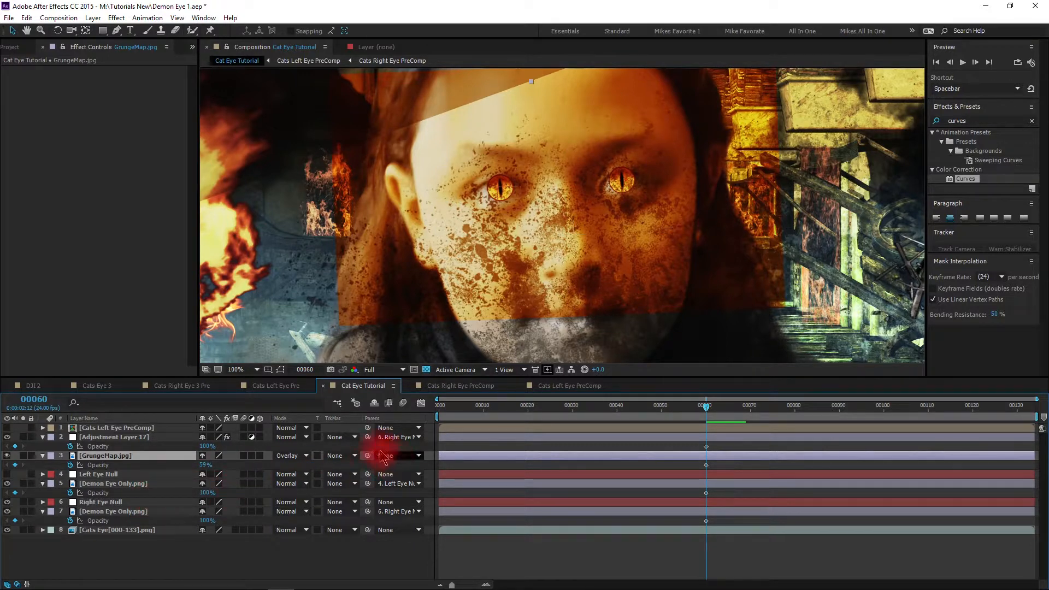
pyautogui.moveTo(356, 473); pyautogui.dragTo(131, 502)
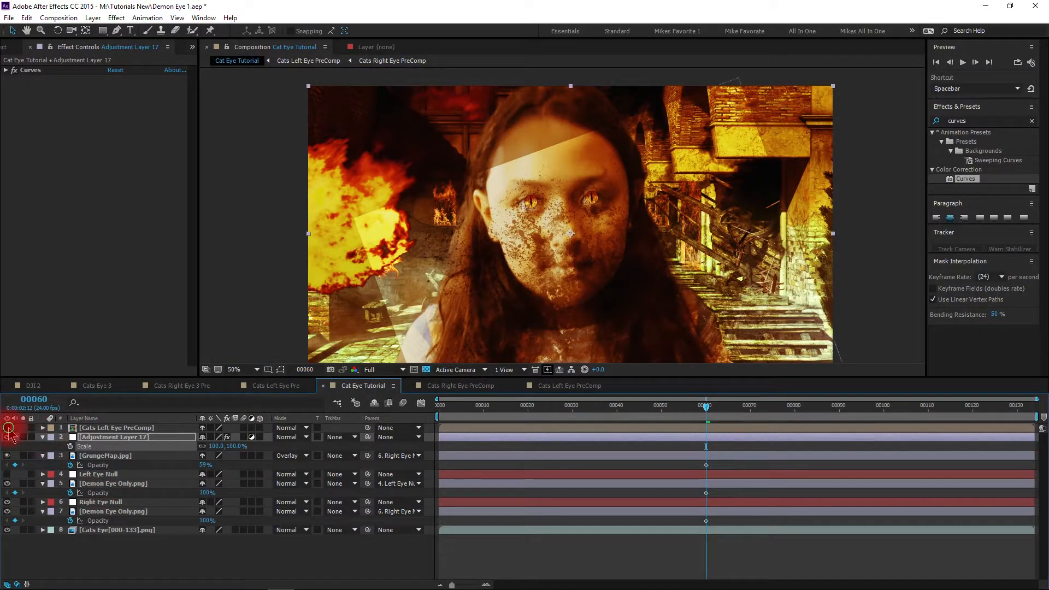
# Show Cats Left Eye PreComp again and reveal the Opacity of Adjustment Layer 17
pyautogui.click(8, 429)
pyautogui.scroll(2, 553, 160)
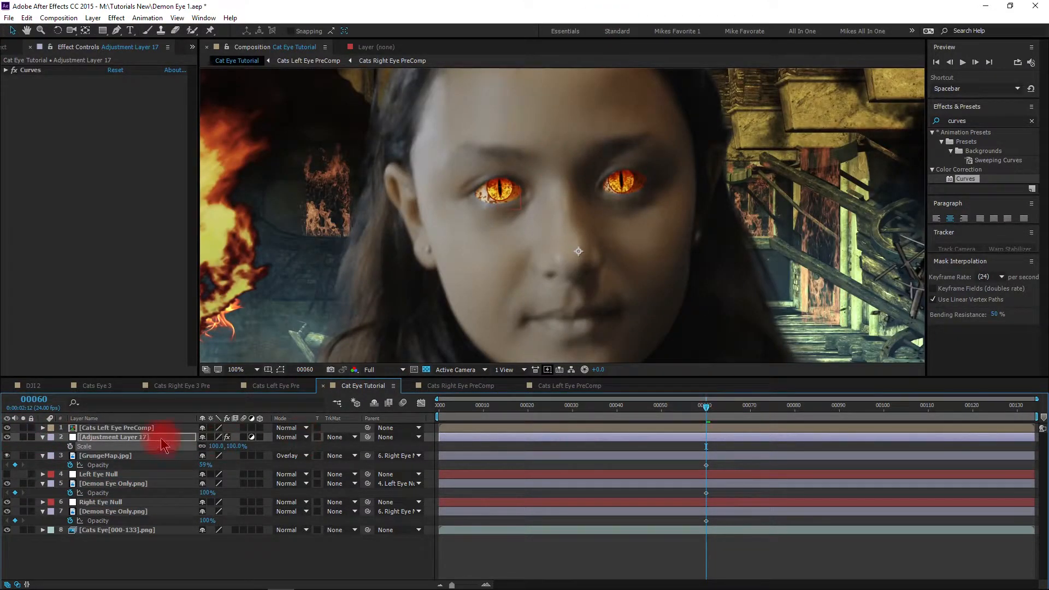
pyautogui.click(145, 440)
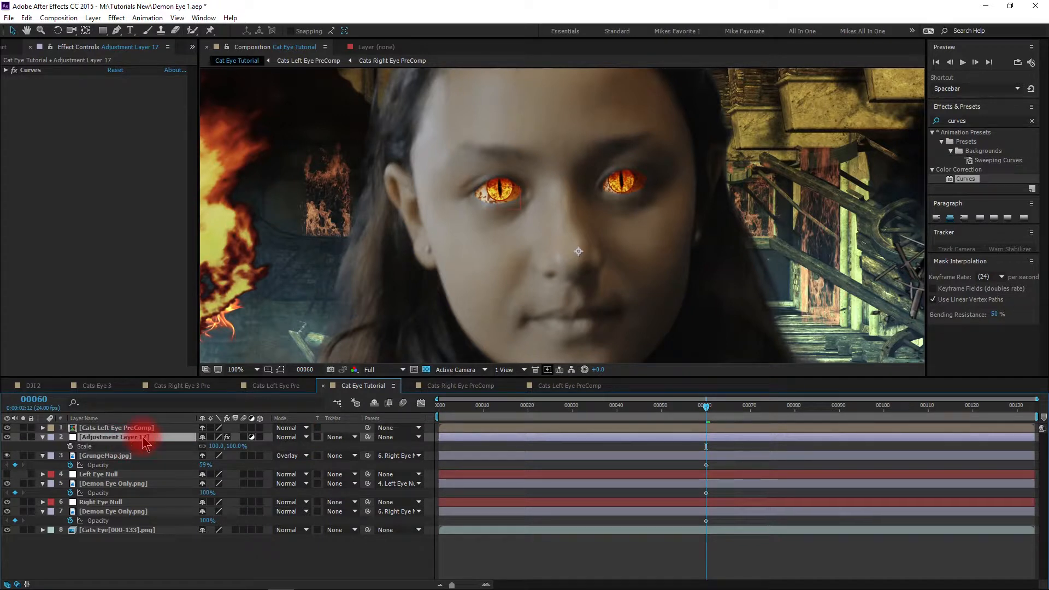
pyautogui.press('t')
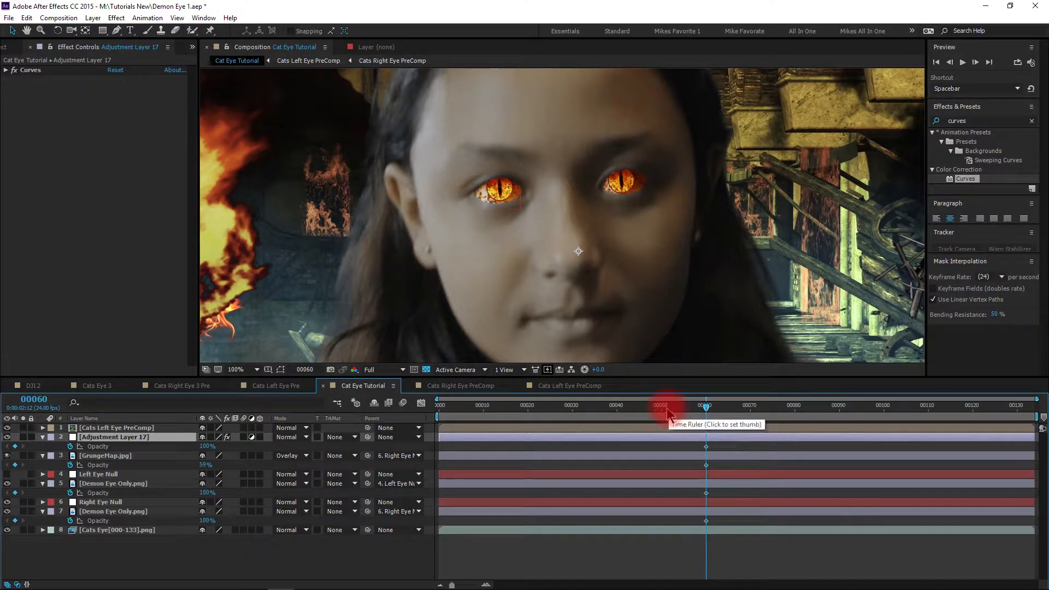
# At frame 47, set the Opacity of Adjustment Layer 17, GrungeMap.jpg and both Demon Eye Only.png layers to 0%
pyautogui.moveTo(663, 409); pyautogui.dragTo(650, 417)
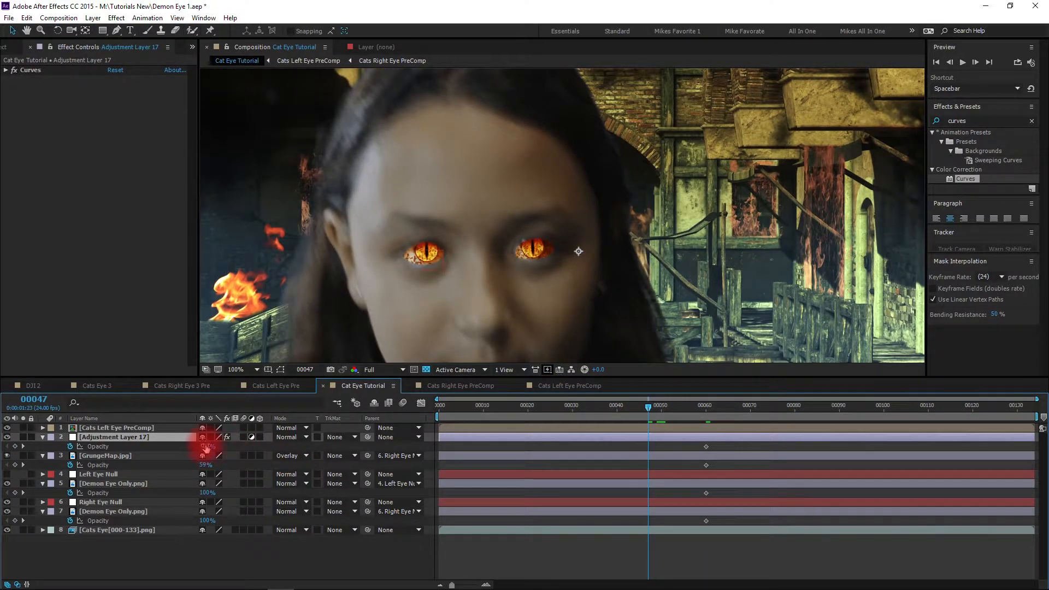
pyautogui.write('0')
pyautogui.click(208, 464)
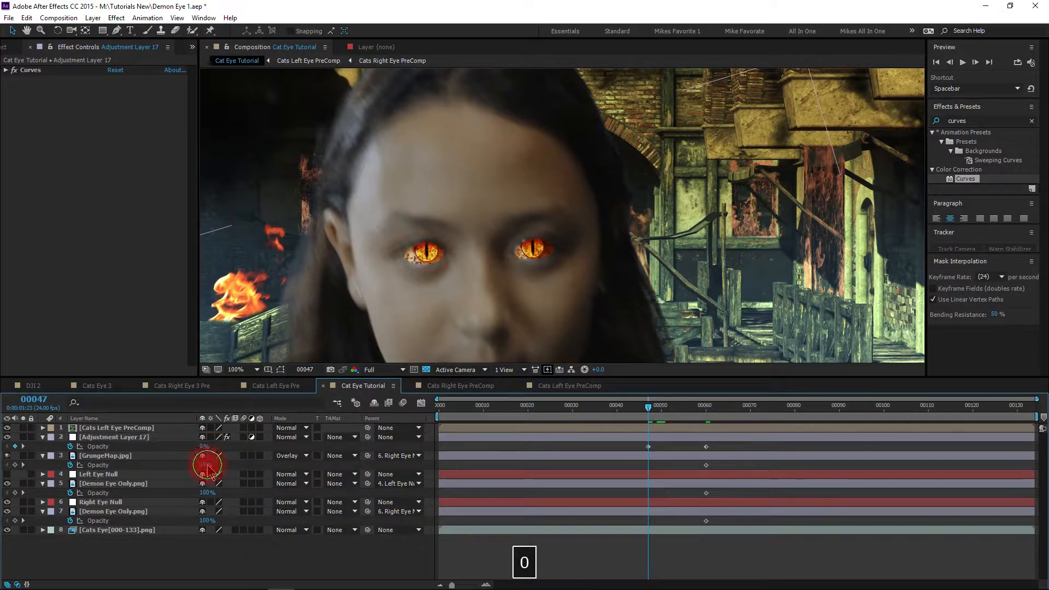
pyautogui.write('0')
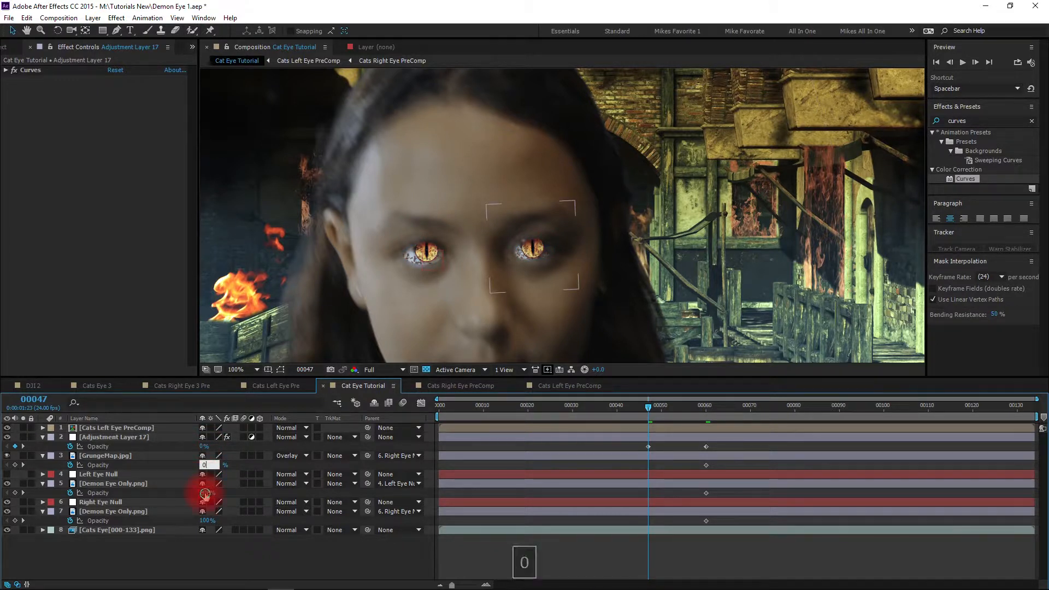
pyautogui.click(205, 492)
pyautogui.write('0')
pyautogui.click(207, 520)
pyautogui.write('0')
pyautogui.click(209, 557)
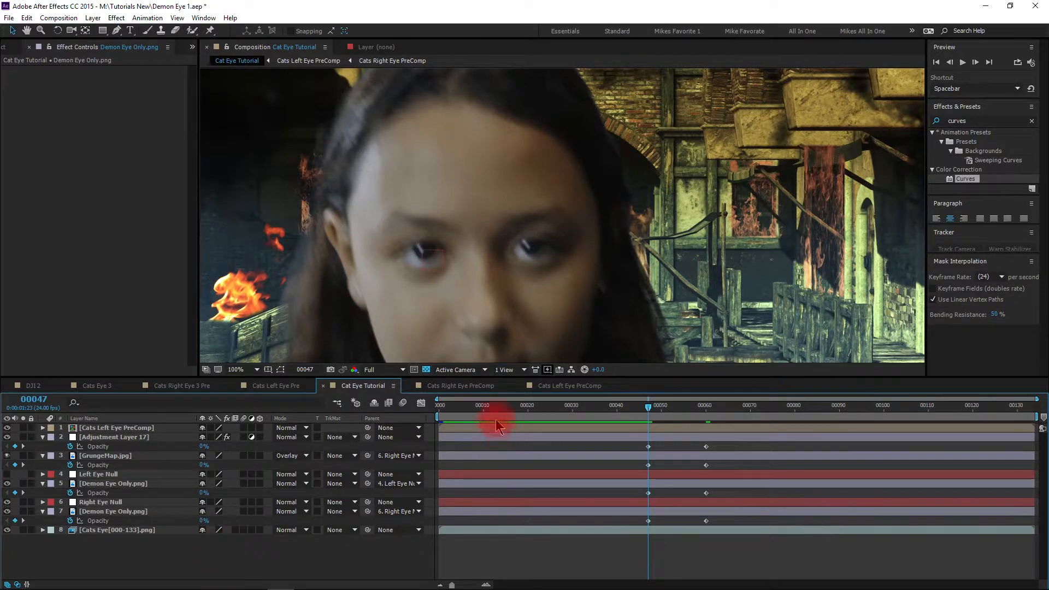
# Preview the demon eye fade-in from the first frame of the composition and go to frame 82
pyautogui.press('Home')
pyautogui.scroll(-2, 590, 195)
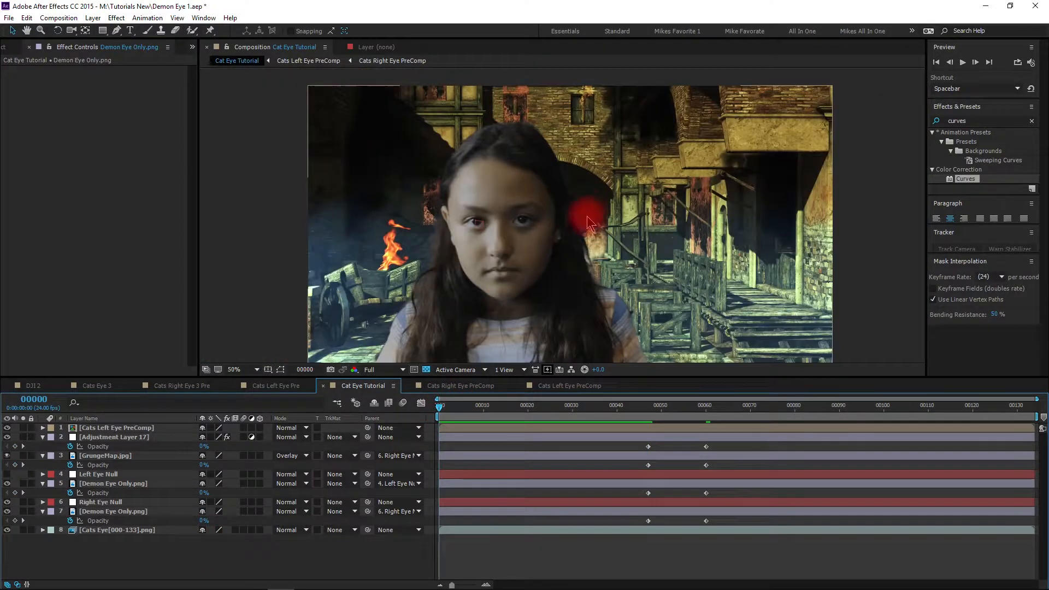
pyautogui.press('space')
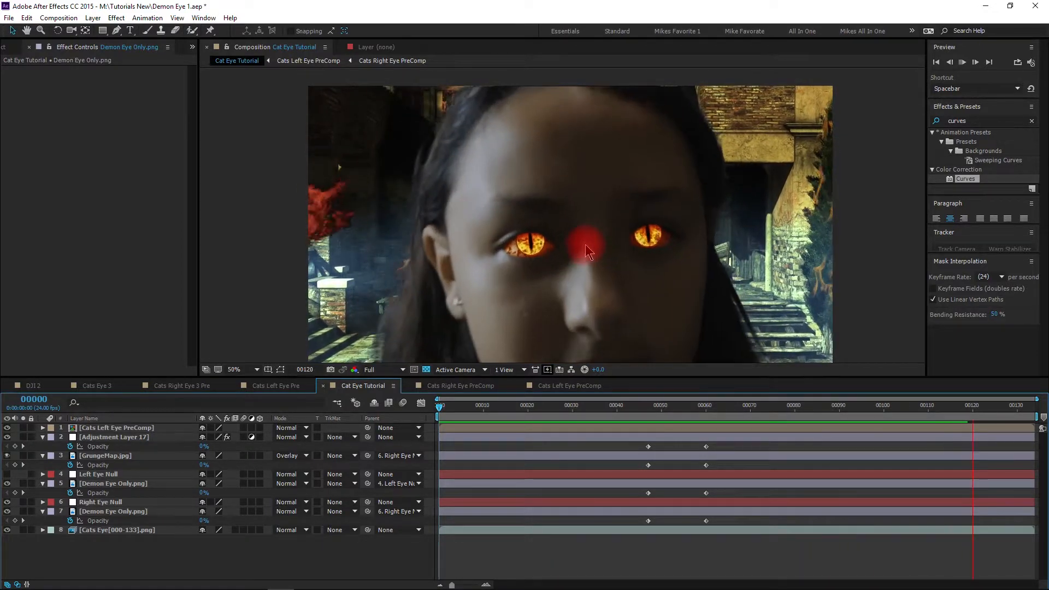
pyautogui.click(629, 231)
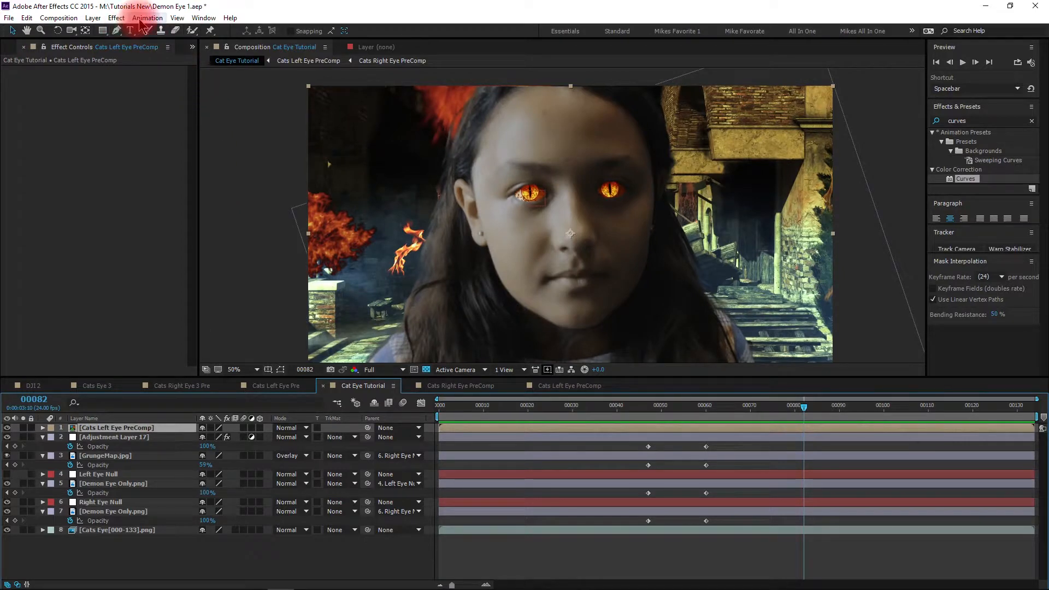
# Add a new adjustment layer above Cats Left Eye PreComp and apply the Curves effect to it
pyautogui.click(94, 19)
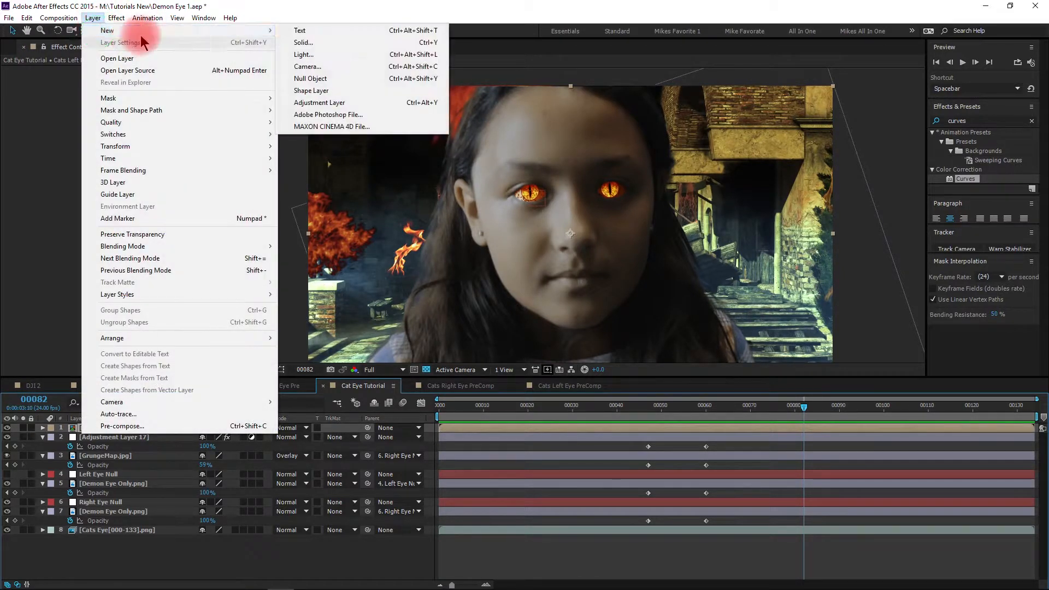
pyautogui.click(116, 18)
pyautogui.click(93, 18)
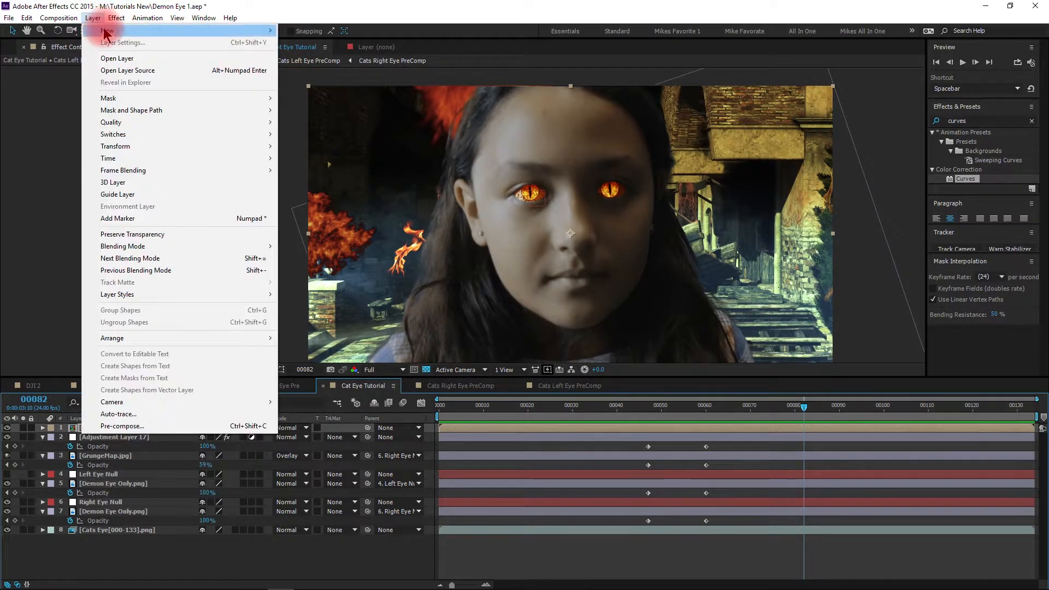
pyautogui.moveTo(264, 32)
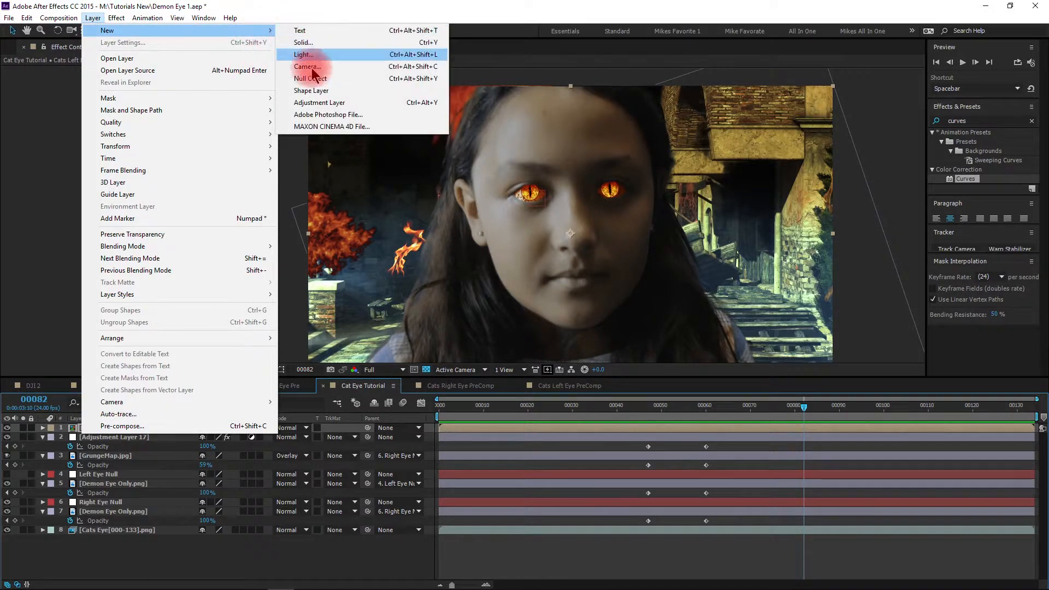
pyautogui.click(308, 102)
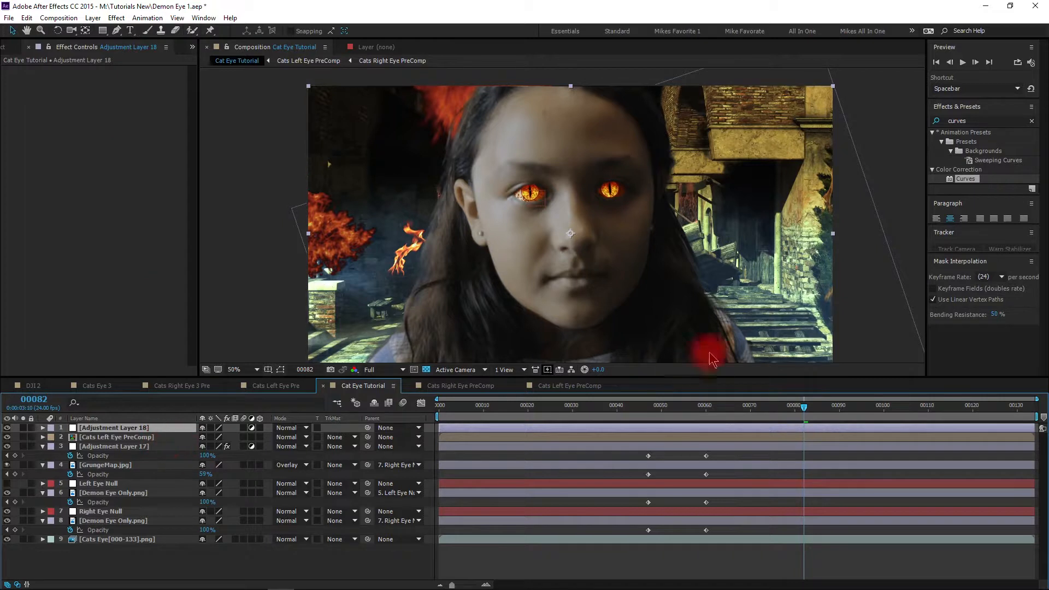
pyautogui.moveTo(969, 180); pyautogui.dragTo(75, 102)
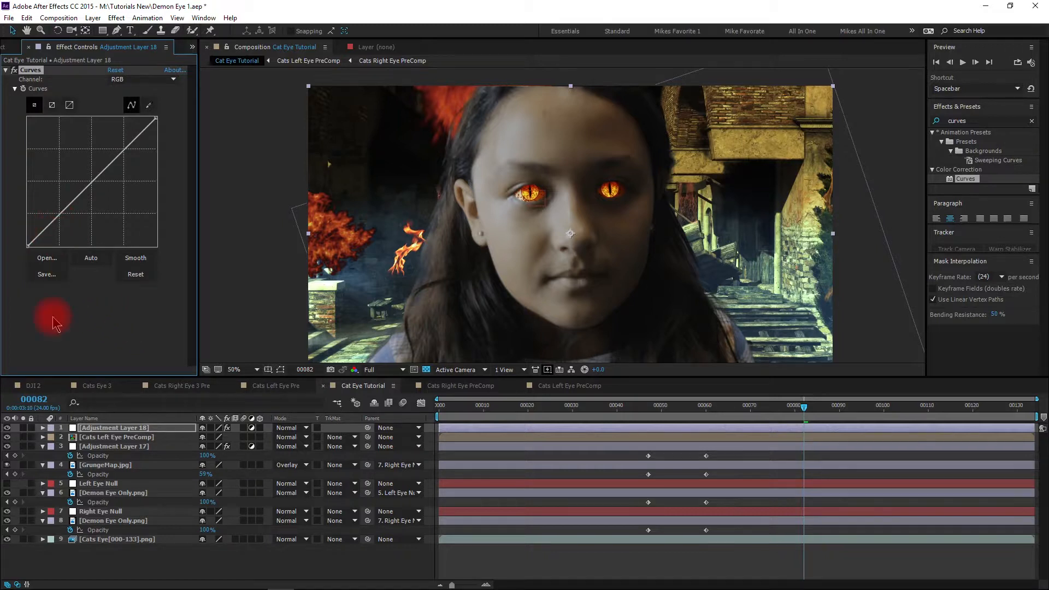
# Darken Adjustment Layer 17 by pulling the RGB curve of its Curves effect down in the shadows and upper midtones
pyautogui.click(111, 447)
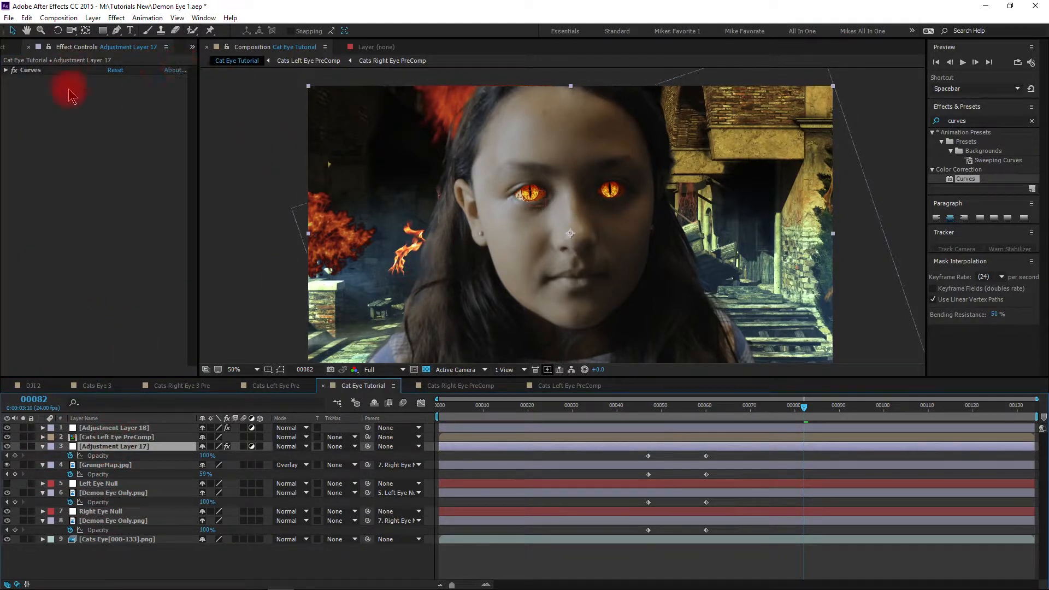
pyautogui.click(5, 70)
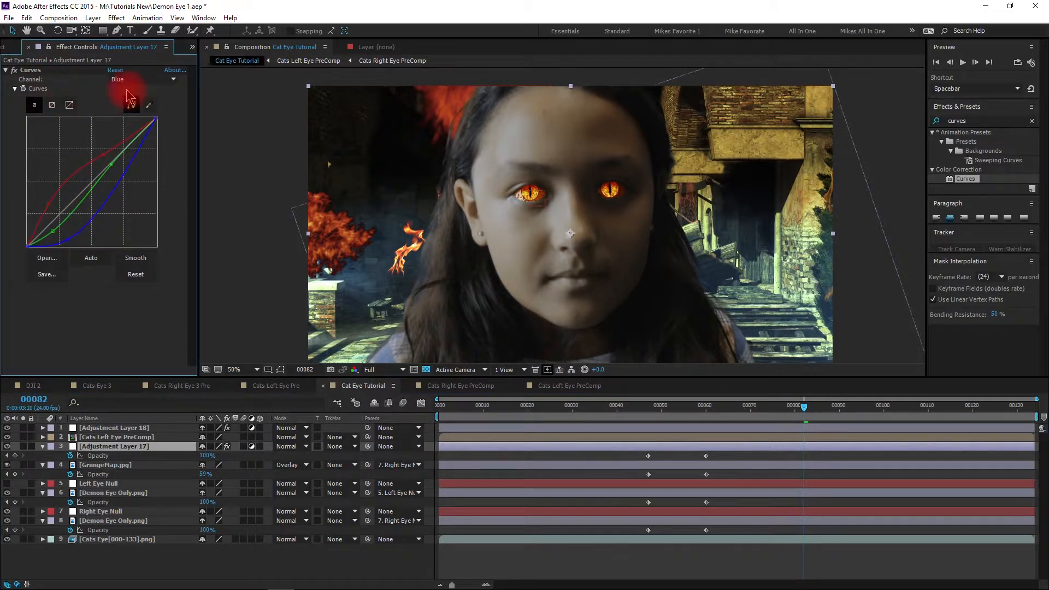
pyautogui.click(117, 79)
pyautogui.click(118, 90)
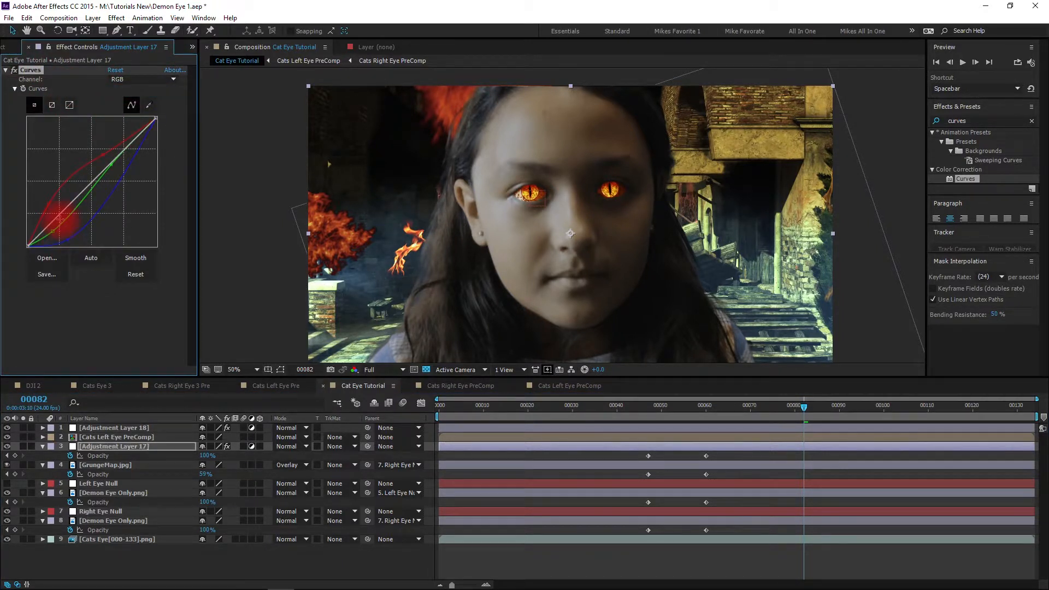
pyautogui.moveTo(59, 216)
pyautogui.mouseDown()
pyautogui.moveTo(73, 228)
pyautogui.moveTo(61, 225)
pyautogui.mouseUp()
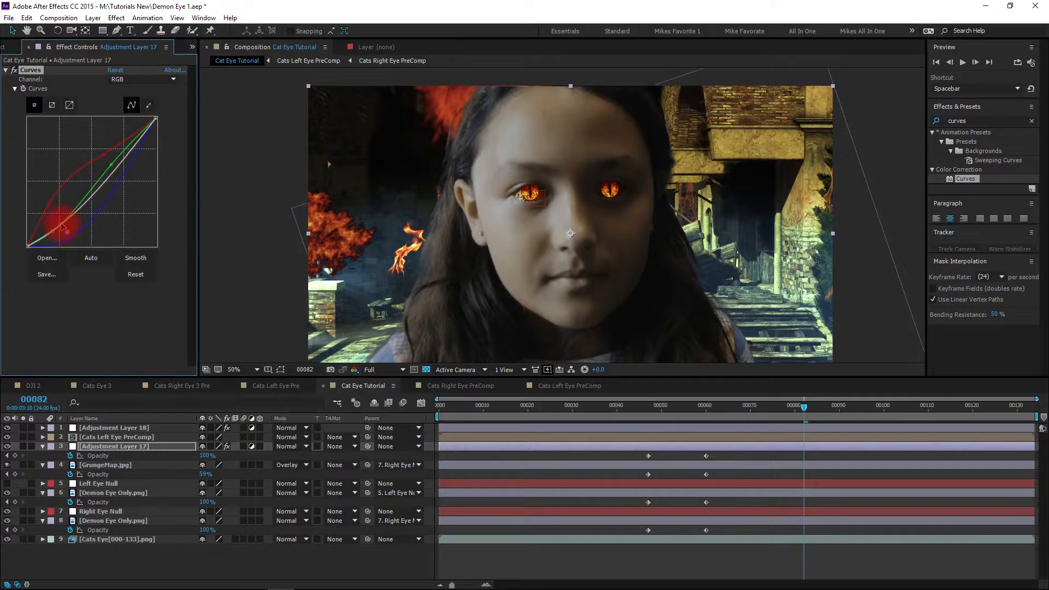
pyautogui.click(121, 171)
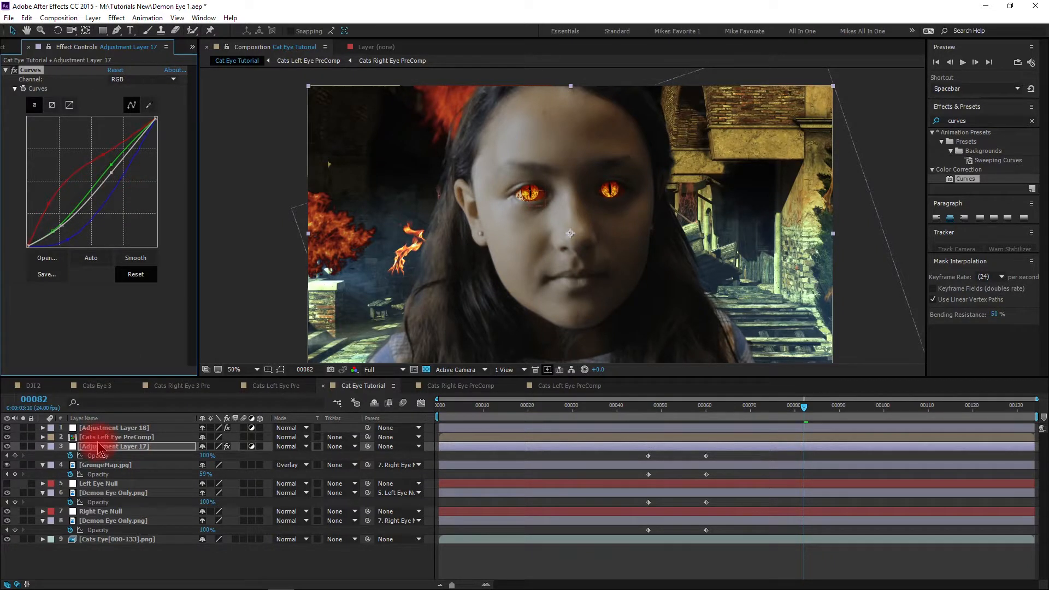
# Darken Adjustment Layer 18 by lowering the shadow part of its RGB curve, and collapse the Curves effect
pyautogui.click(126, 431)
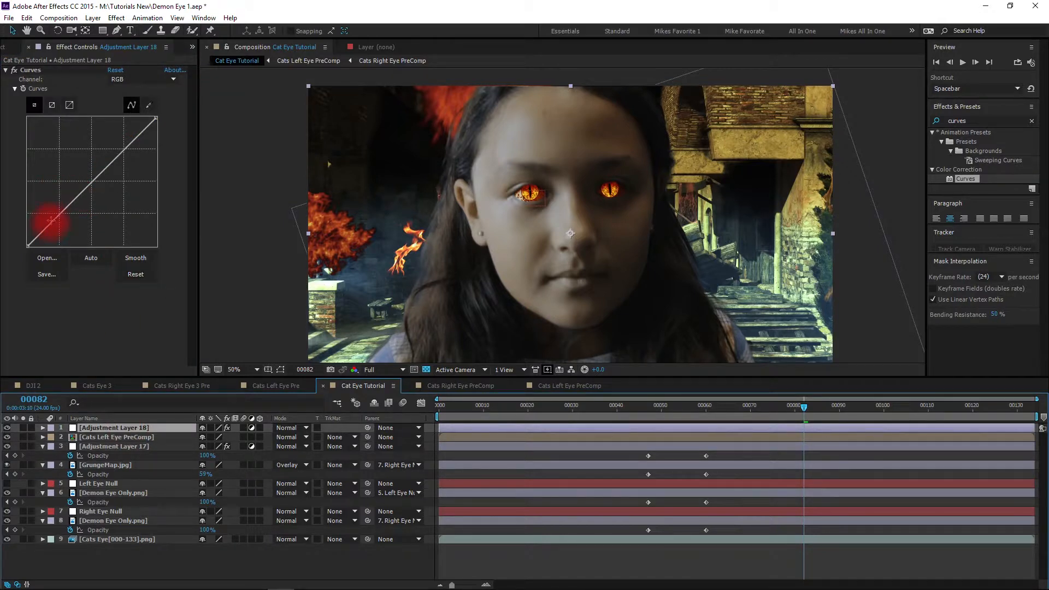
pyautogui.click(52, 222)
pyautogui.moveTo(53, 222); pyautogui.dragTo(59, 226)
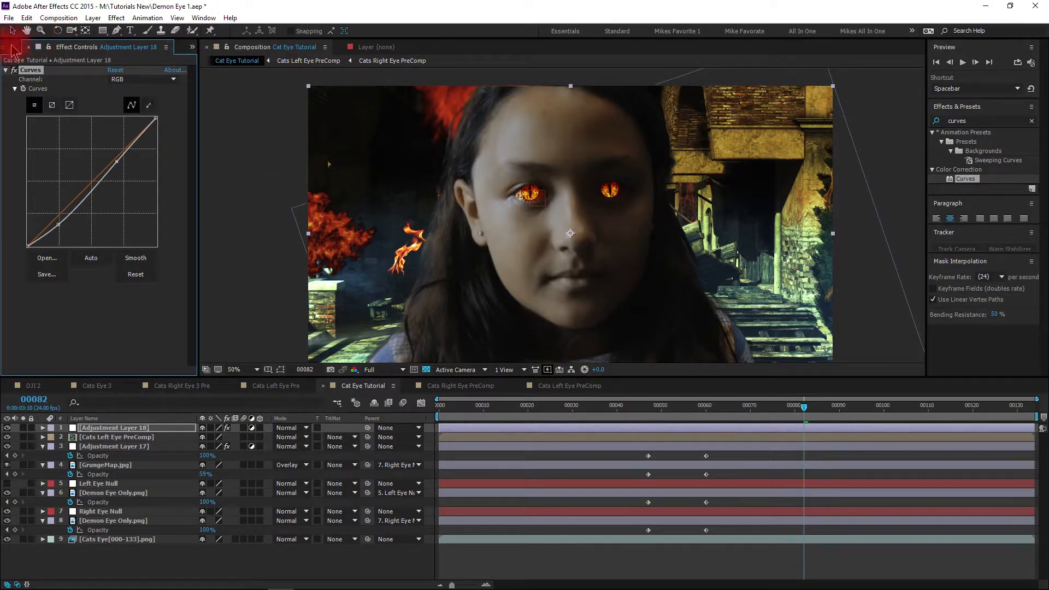
pyautogui.click(6, 71)
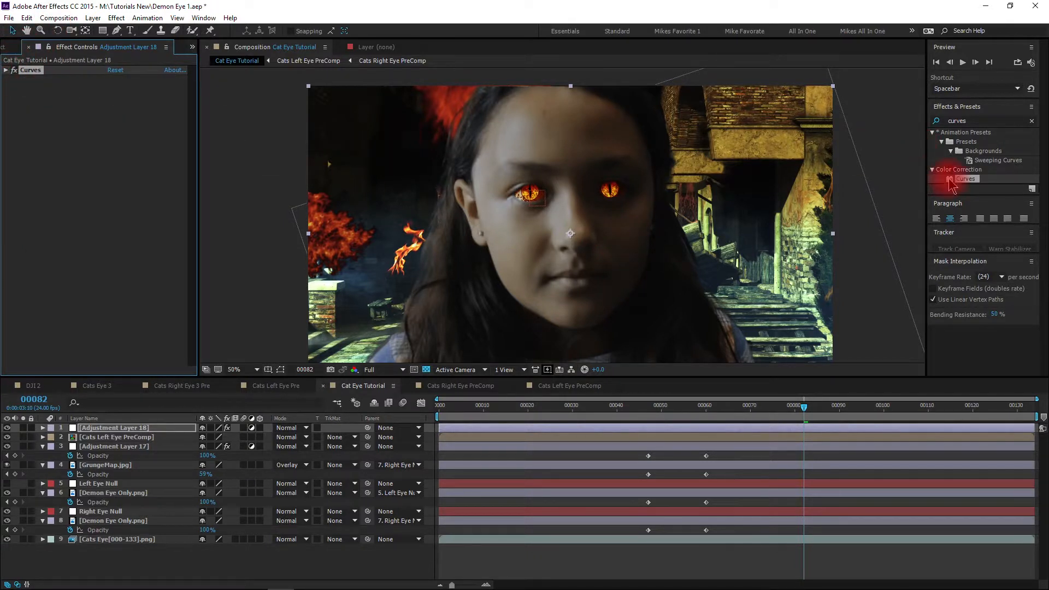
# Apply the Magic Bullet Looks effect to Adjustment Layer 18 and open its look editor
pyautogui.click(974, 115)
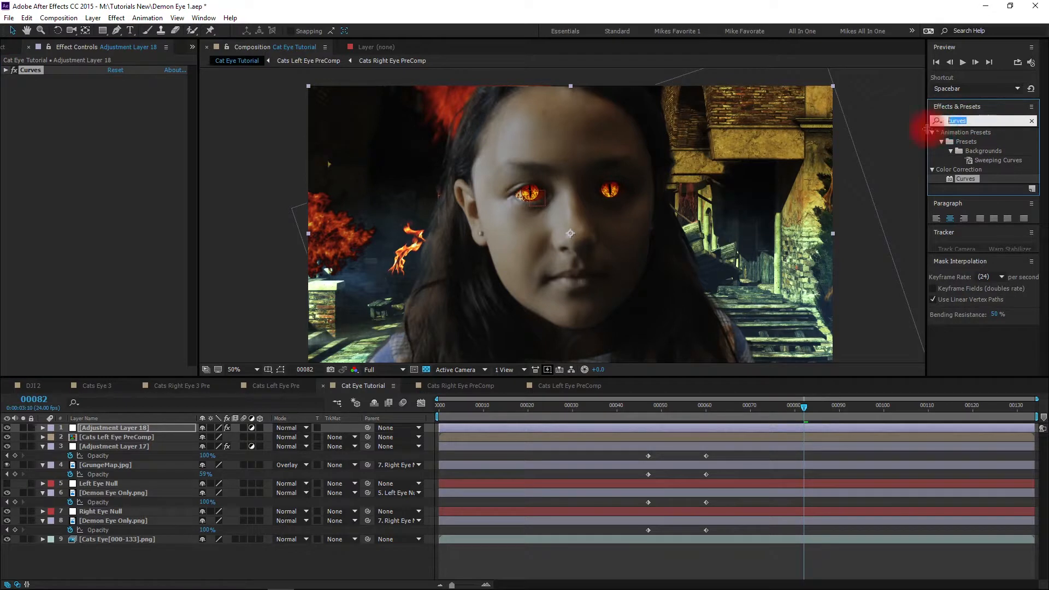
pyautogui.write('looks')
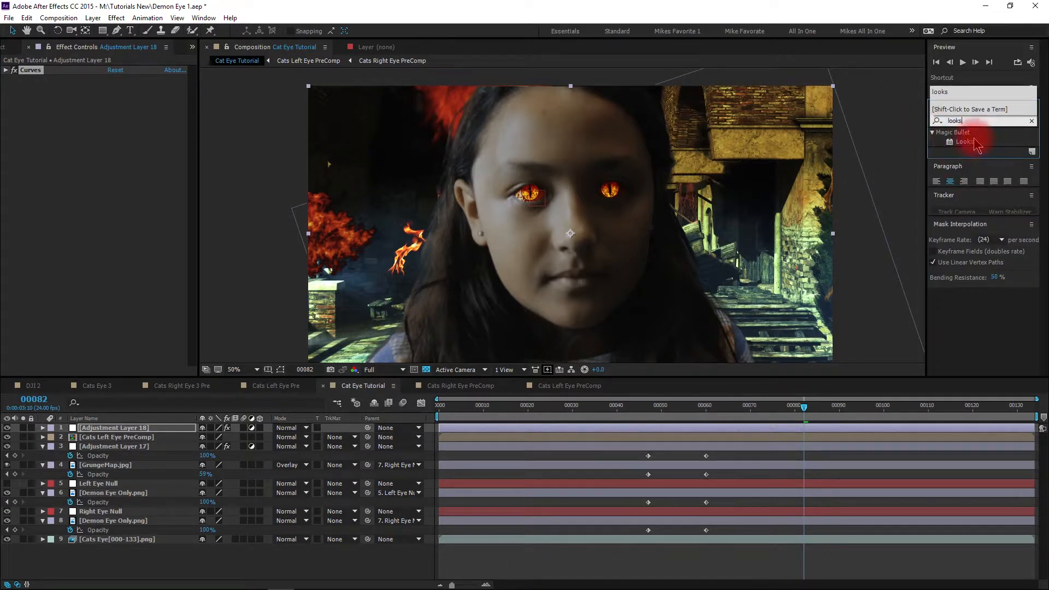
pyautogui.moveTo(975, 147); pyautogui.dragTo(18, 119)
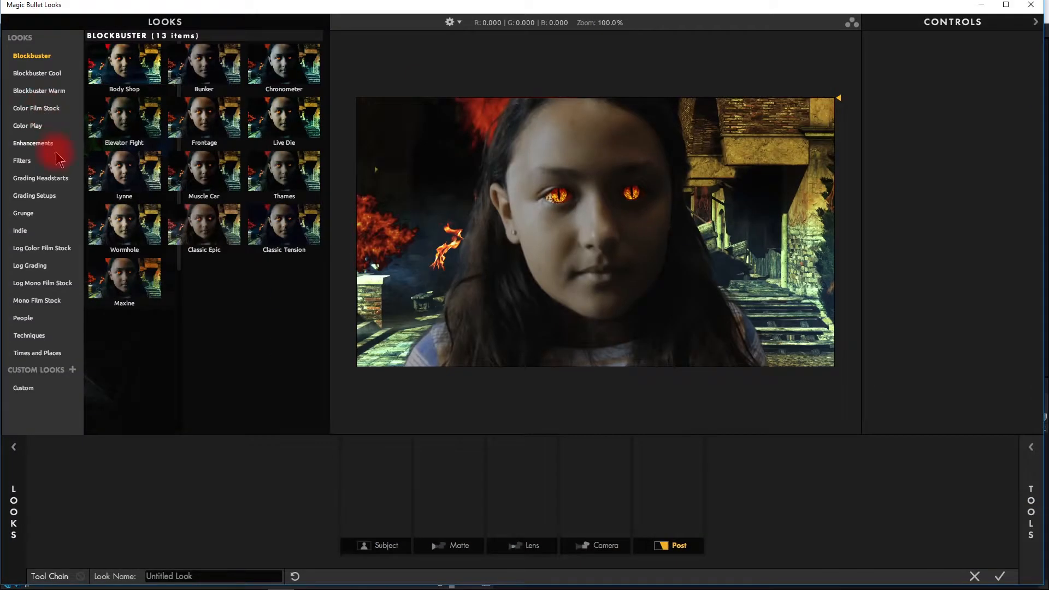
# Compare the Blockbuster looks, apply Classic Epic to Adjustment Layer 18, and set the look's strength to 33%
pyautogui.click(214, 229)
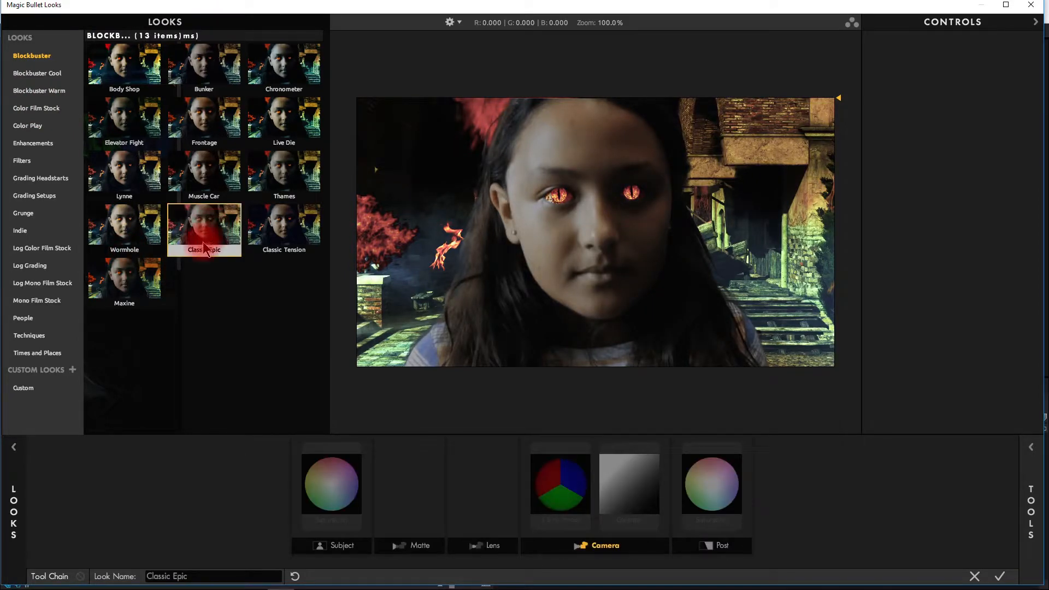
pyautogui.click(282, 241)
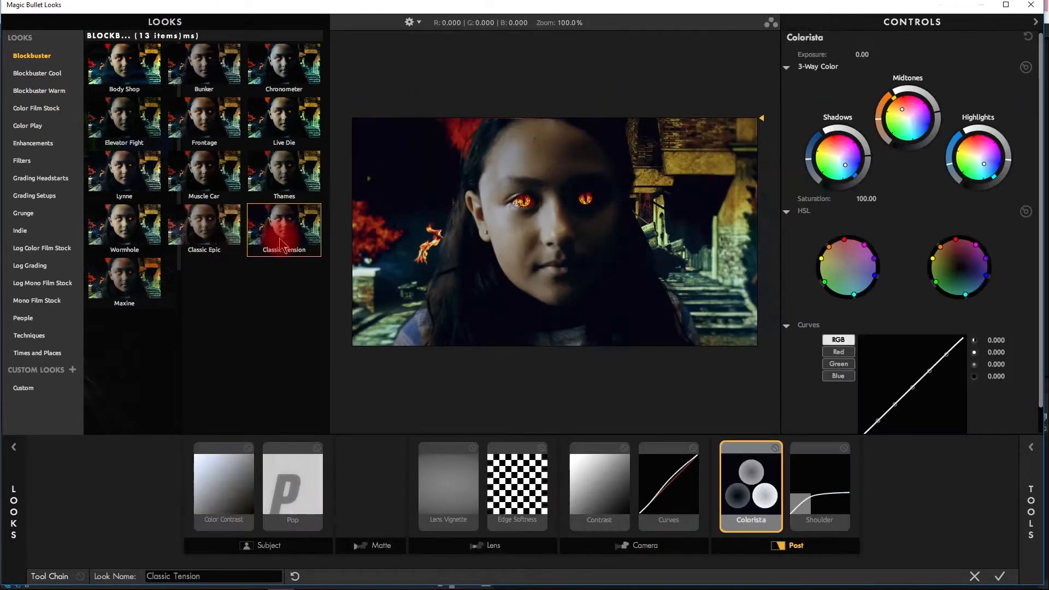
pyautogui.click(216, 240)
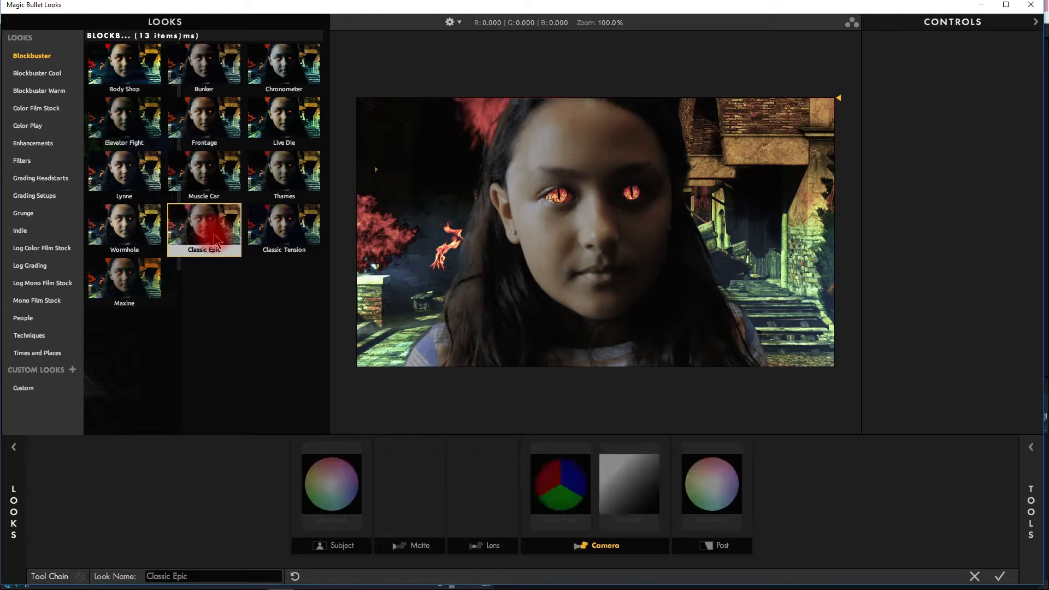
pyautogui.click(130, 294)
pyautogui.click(114, 232)
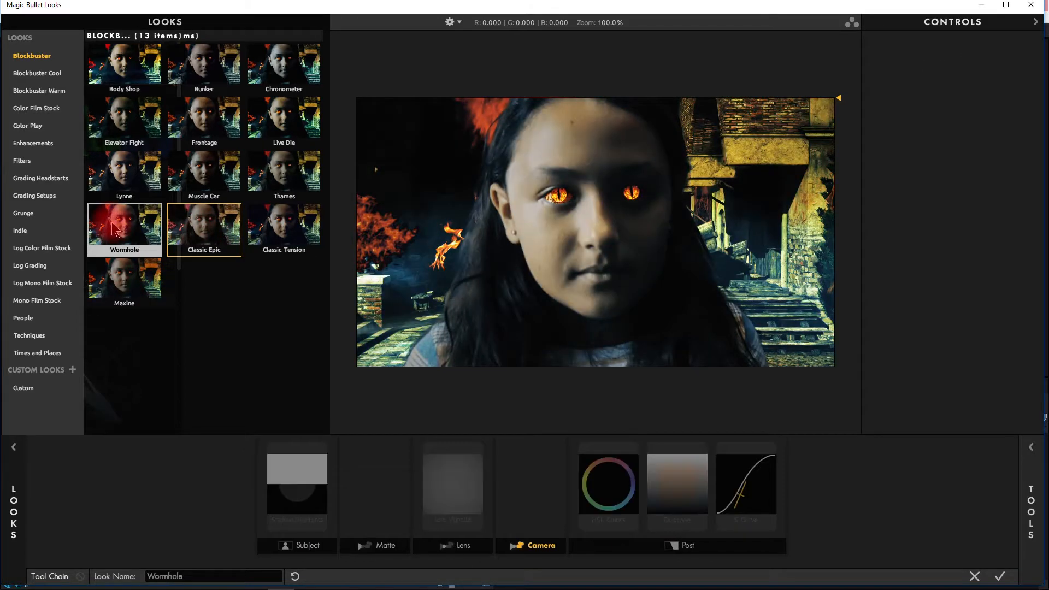
pyautogui.click(202, 240)
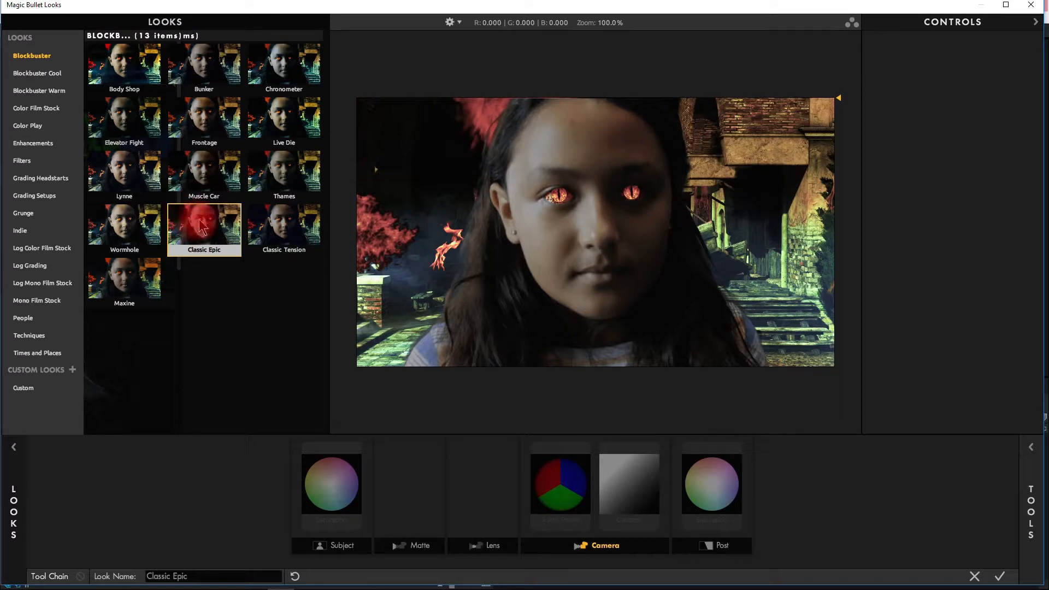
pyautogui.click(1000, 580)
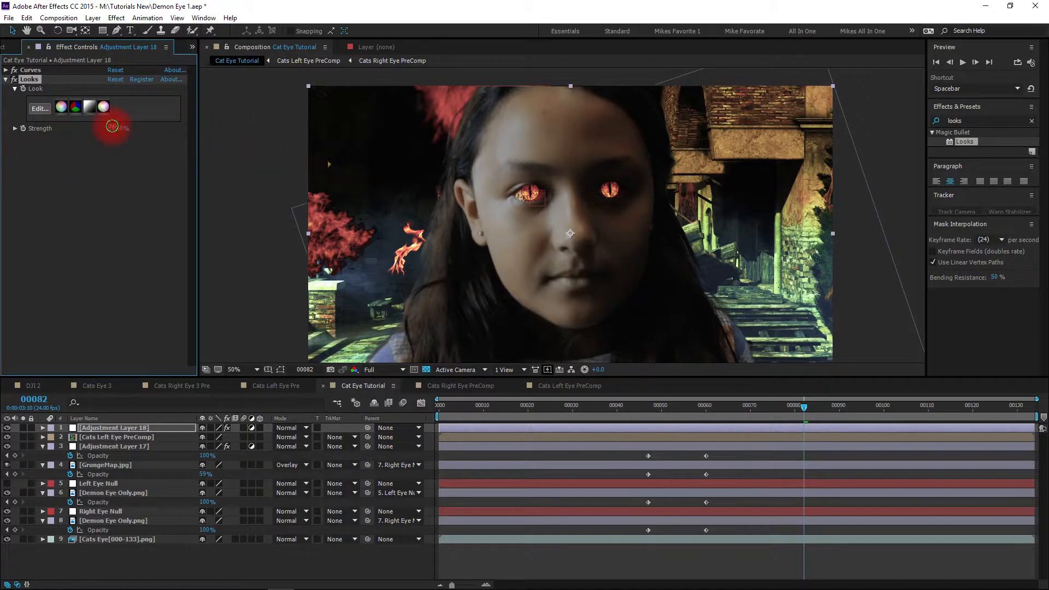
pyautogui.write('33')
pyautogui.press('Return')
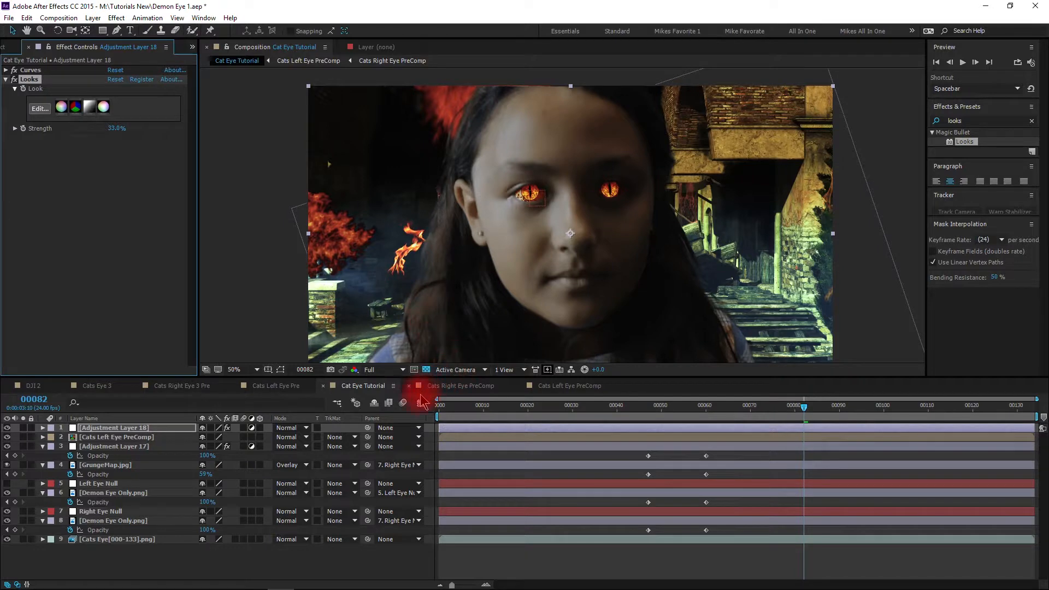
# Preview the graded composition from the first frame in an enlarged viewer set to Fit, and go to frame 120
pyautogui.moveTo(440, 414); pyautogui.dragTo(420, 380)
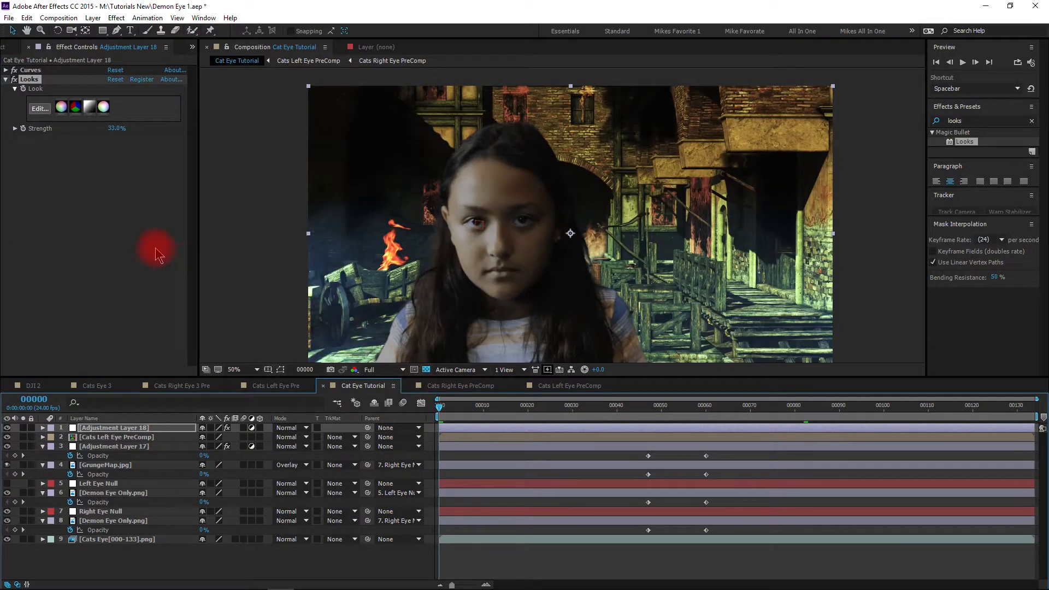
pyautogui.press('space')
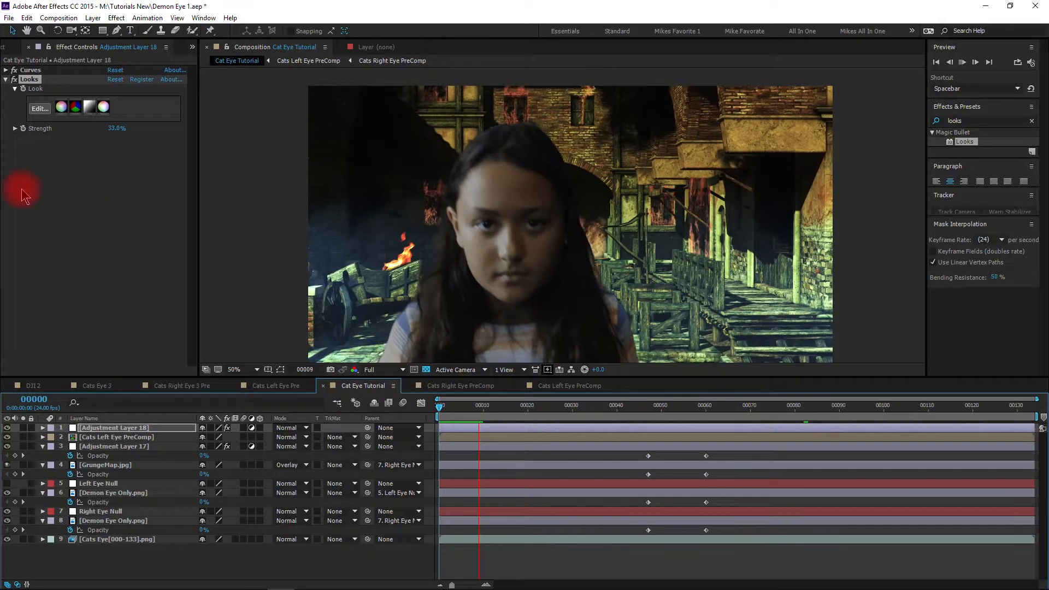
pyautogui.click(241, 369)
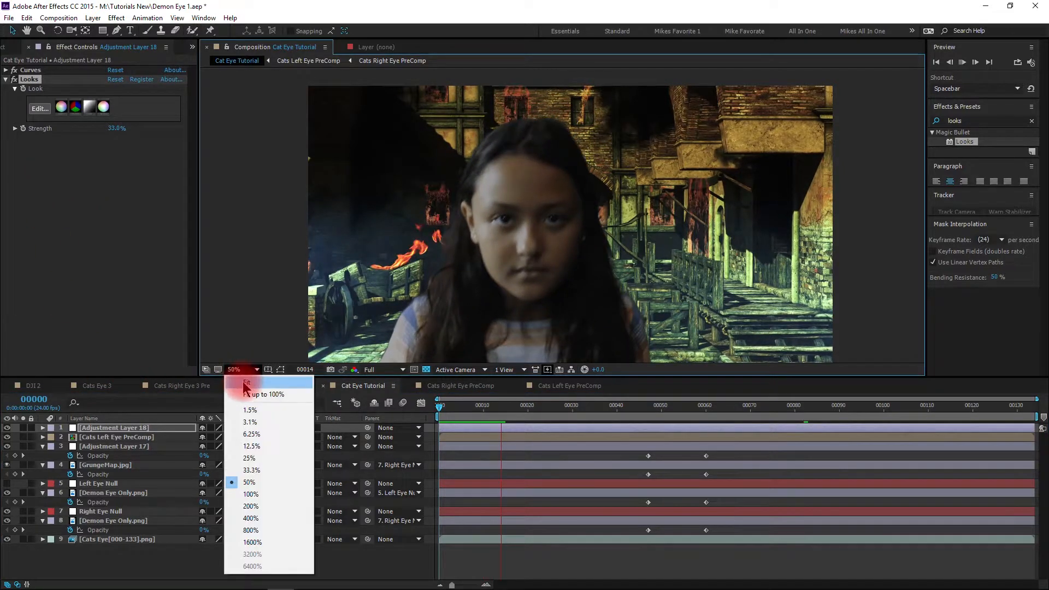
pyautogui.click(244, 384)
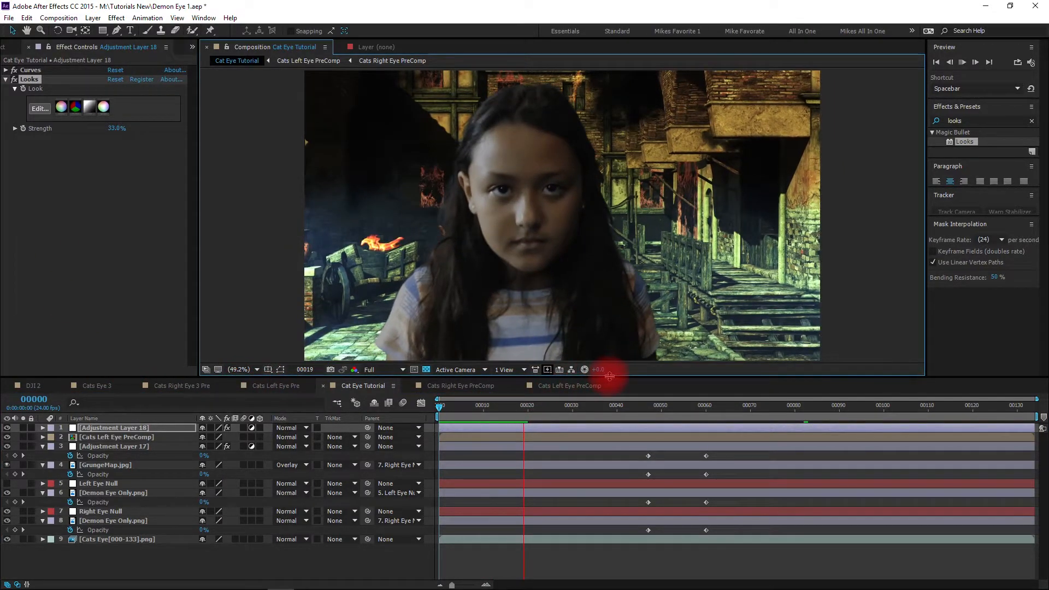
pyautogui.moveTo(609, 376); pyautogui.dragTo(606, 427)
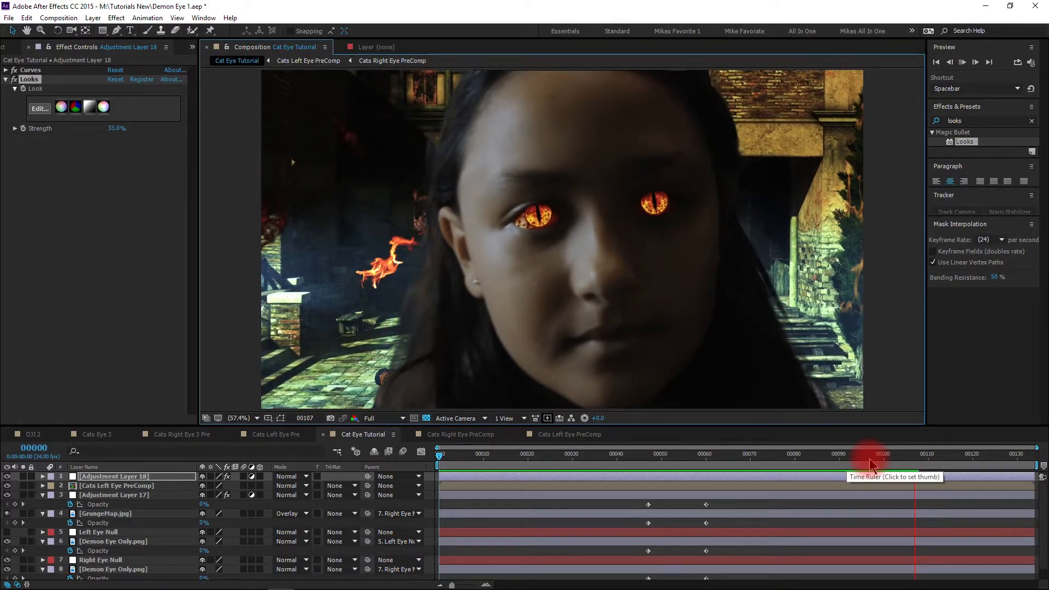
pyautogui.click(972, 456)
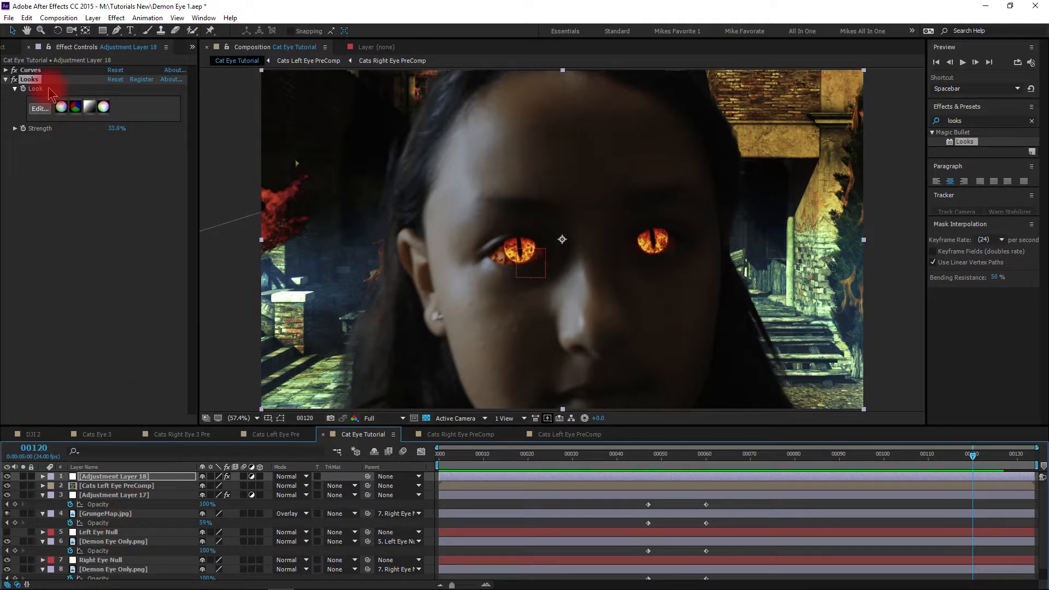
# Add Camera Lens Blur to Adjustment Layer 17 with a blur radius of 2
pyautogui.click(92, 477)
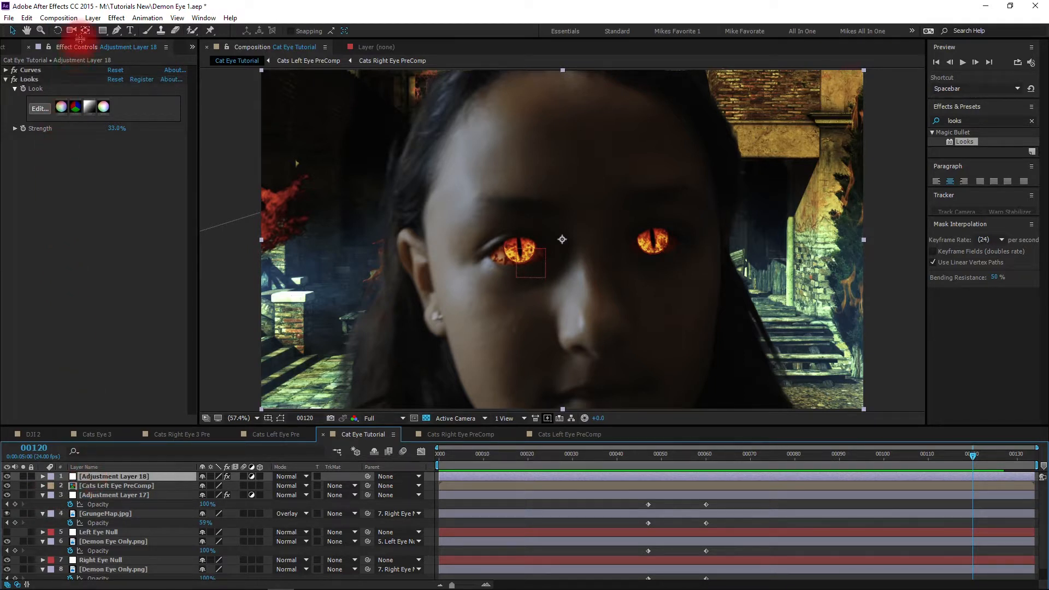
pyautogui.click(109, 495)
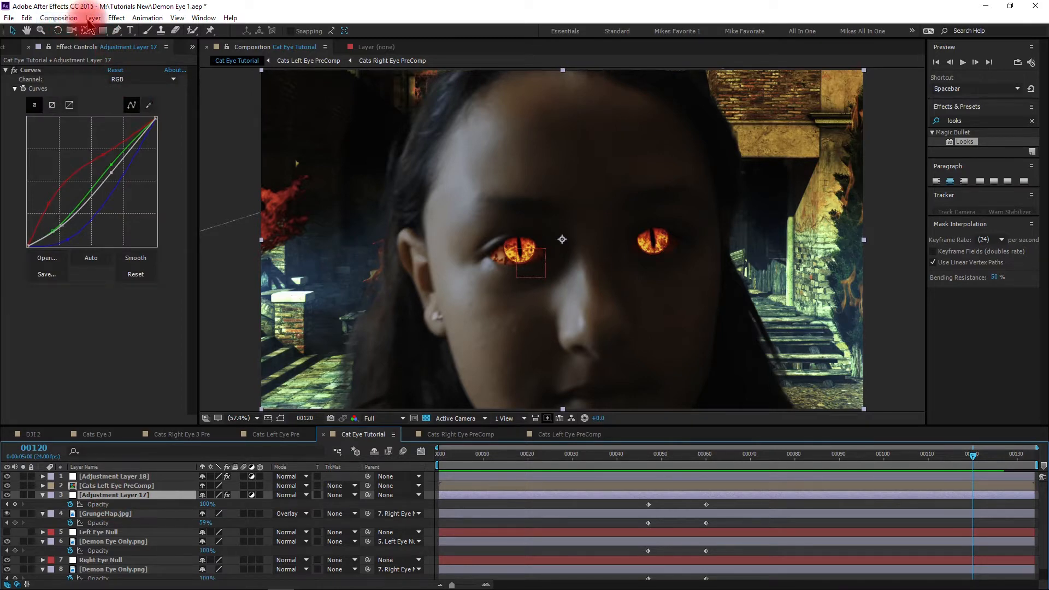
pyautogui.click(117, 19)
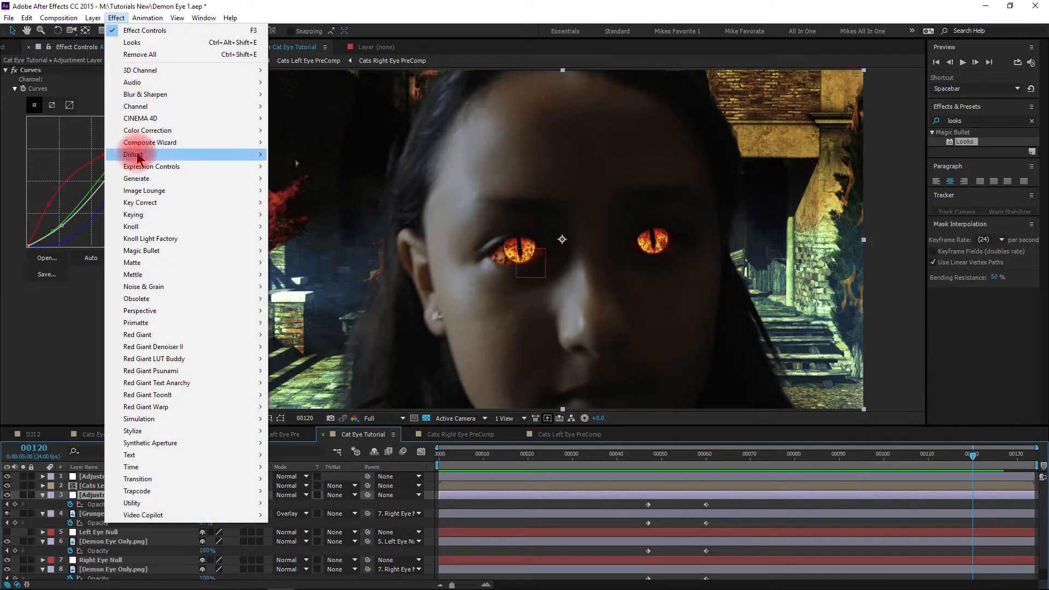
pyautogui.moveTo(205, 97)
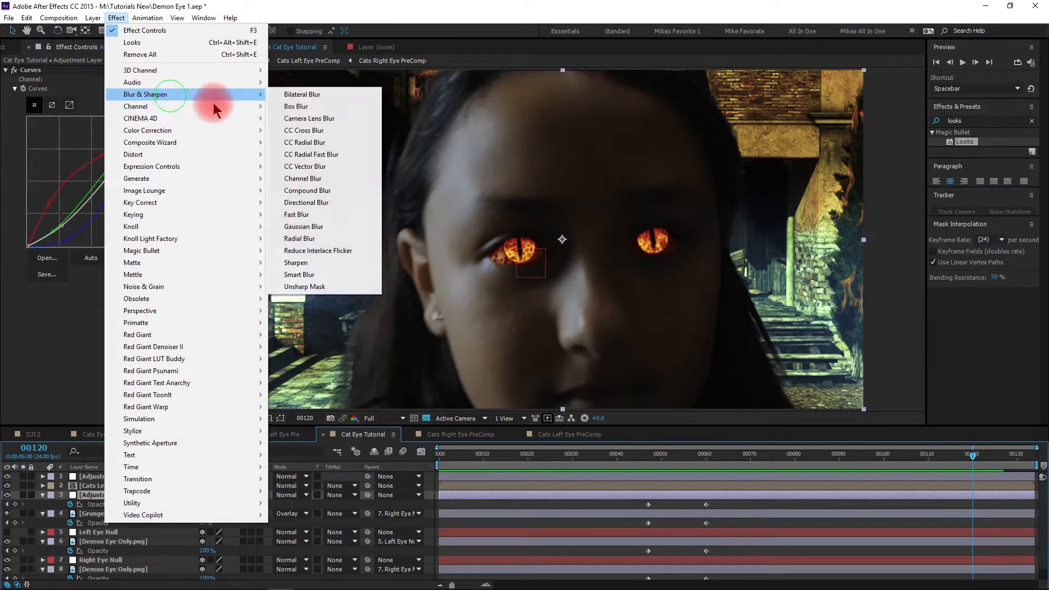
pyautogui.click(303, 118)
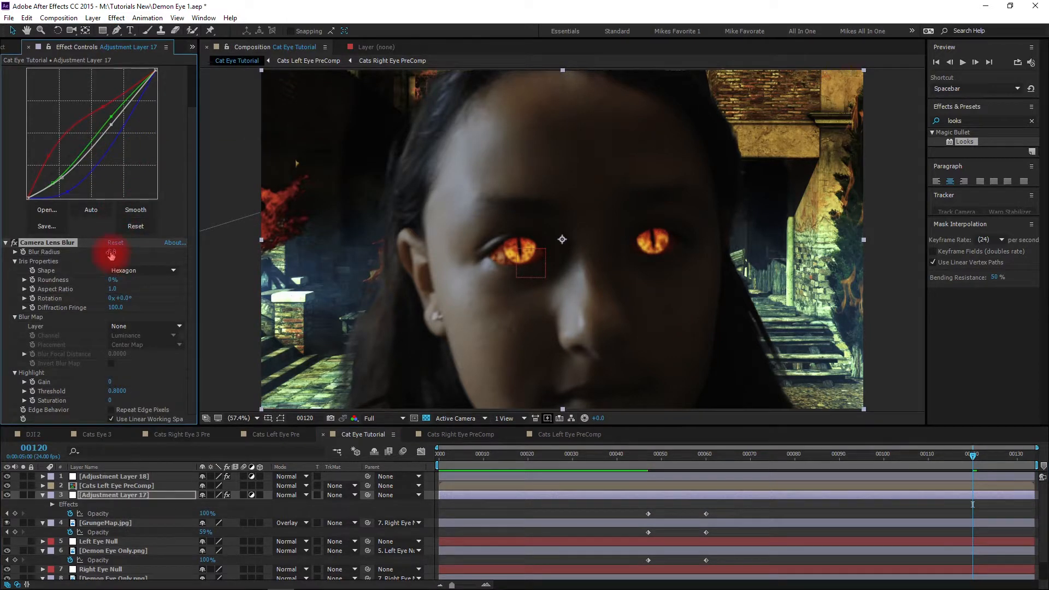
pyautogui.write('2')
pyautogui.press('Return')
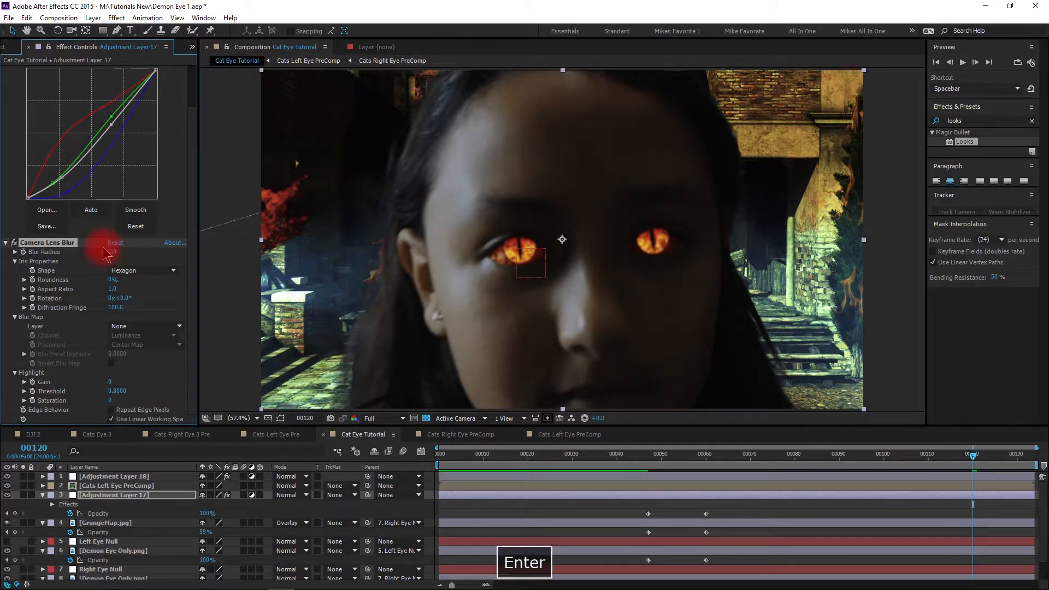
# Toggle Camera Lens Blur off and on to compare the eyes, and collapse both effects of Adjustment Layer 17
pyautogui.click(13, 242)
pyautogui.click(15, 243)
pyautogui.click(6, 243)
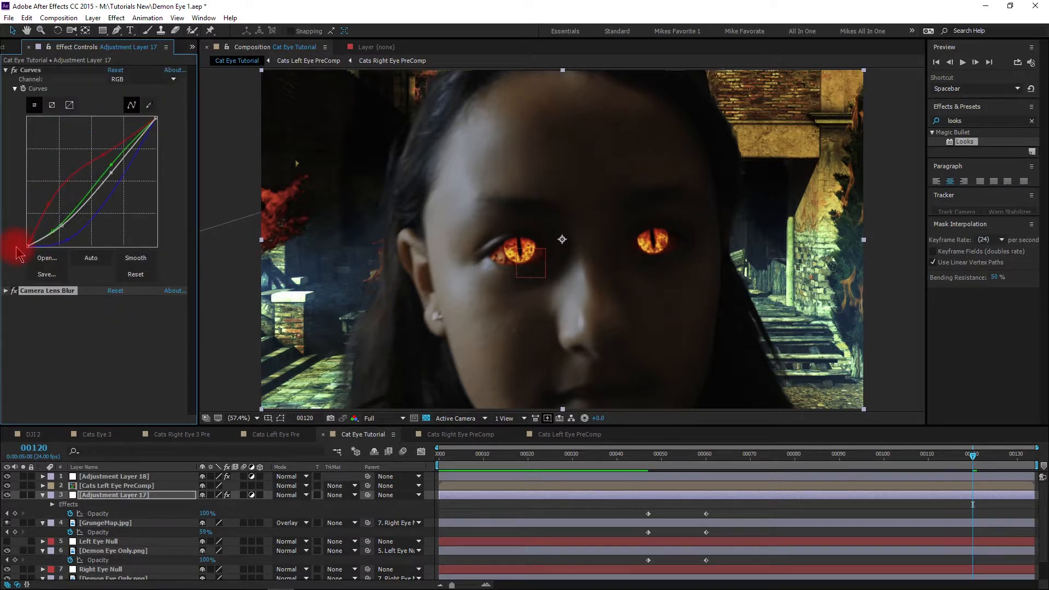
pyautogui.click(7, 71)
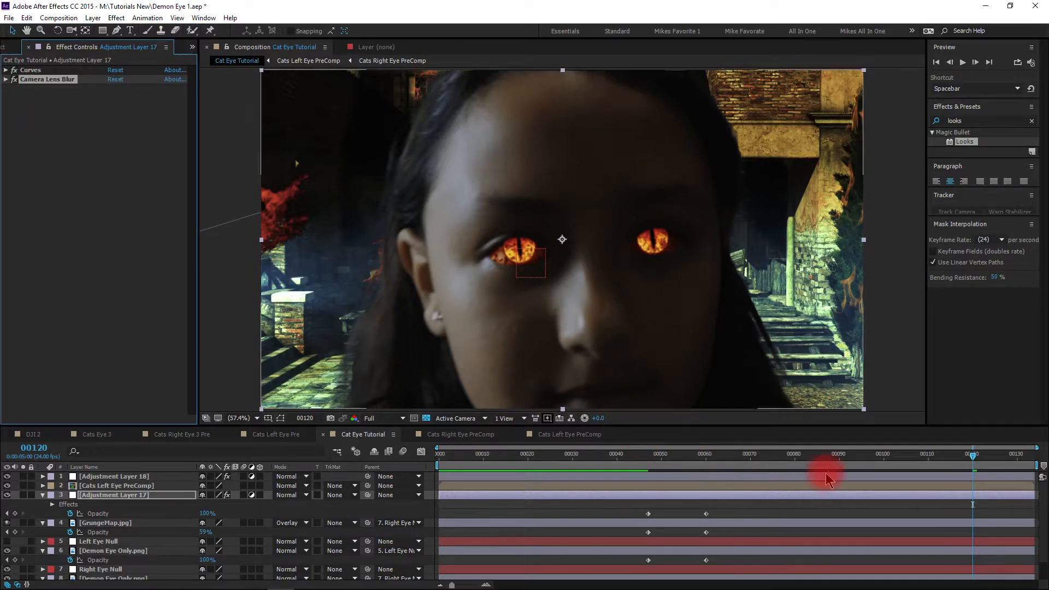
# Check the softened eyes back to frame 65, and preview the composition from its first frame
pyautogui.click(817, 454)
pyautogui.moveTo(819, 459); pyautogui.dragTo(729, 454)
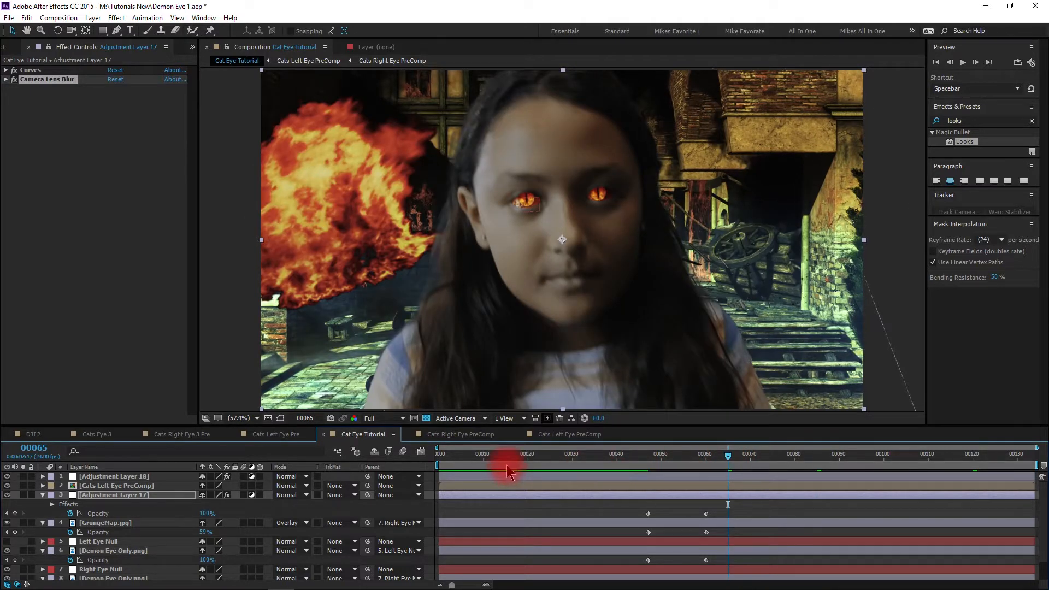
pyautogui.click(440, 458)
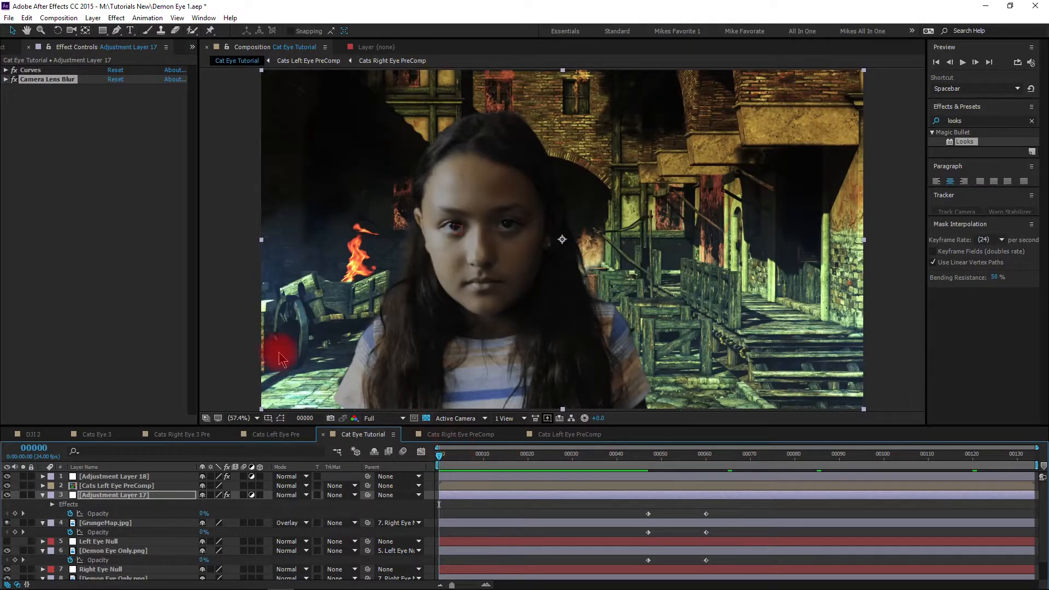
pyautogui.press('space')
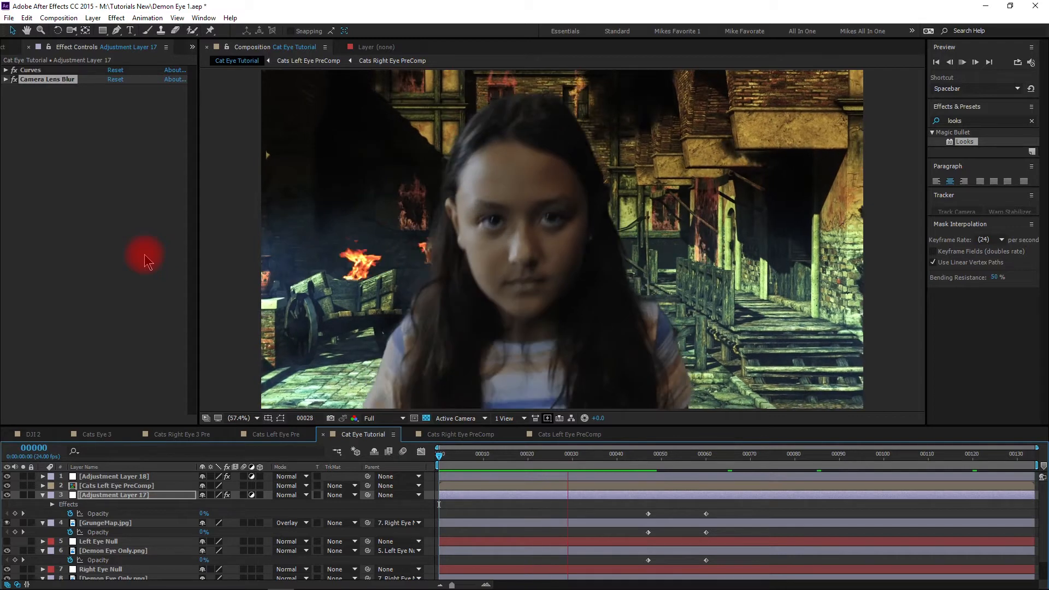